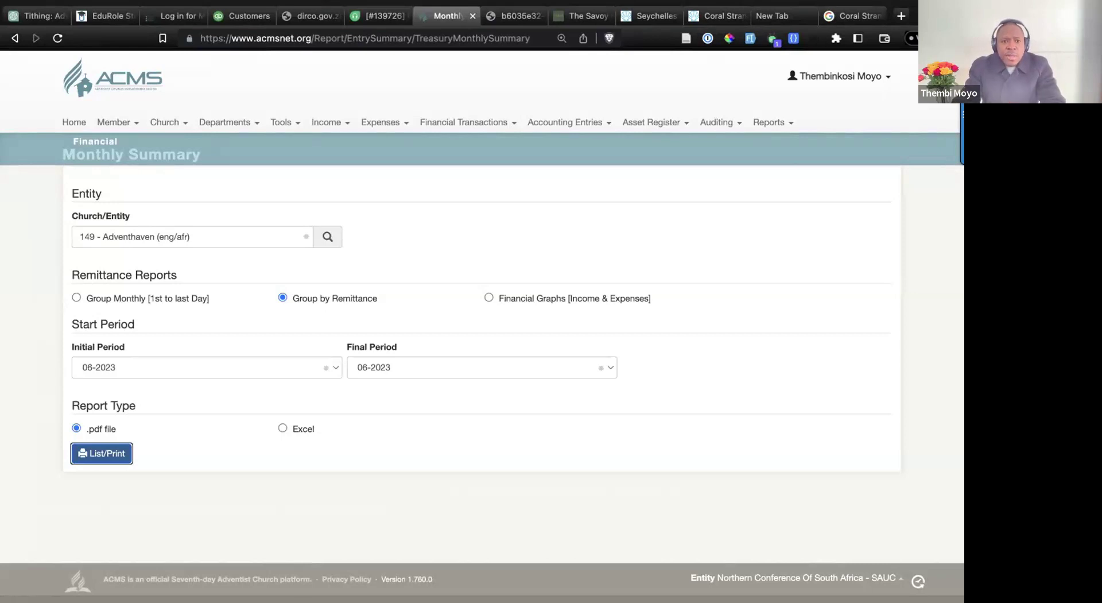
- Start a new treasury module configuration for the church Atlasville (English)
{"action": "mouse_move", "coordinate": [165, 123]}
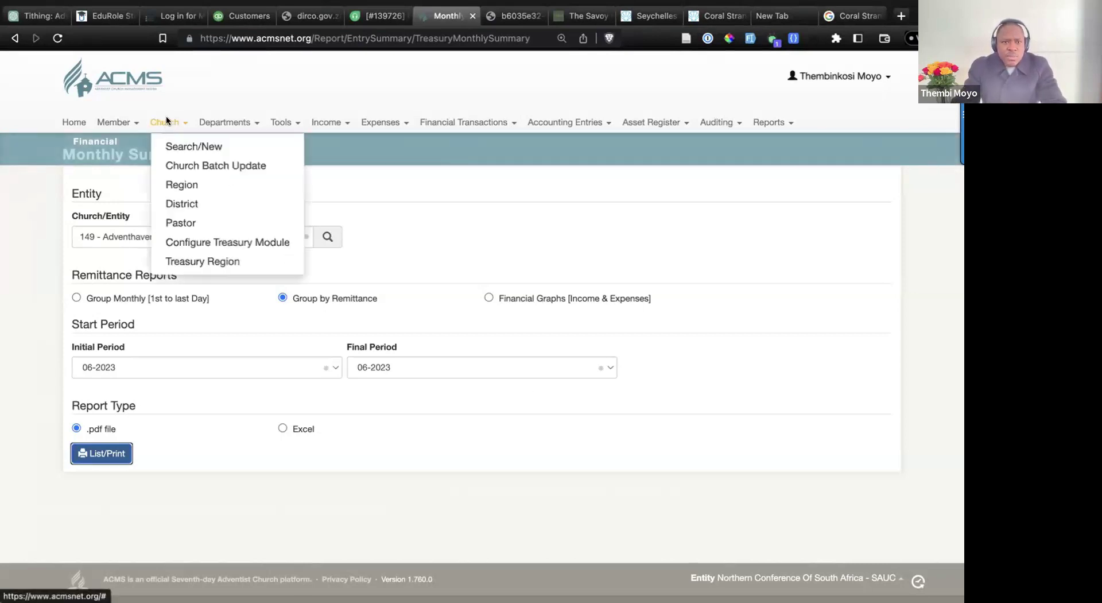
{"action": "left_click", "coordinate": [191, 244]}
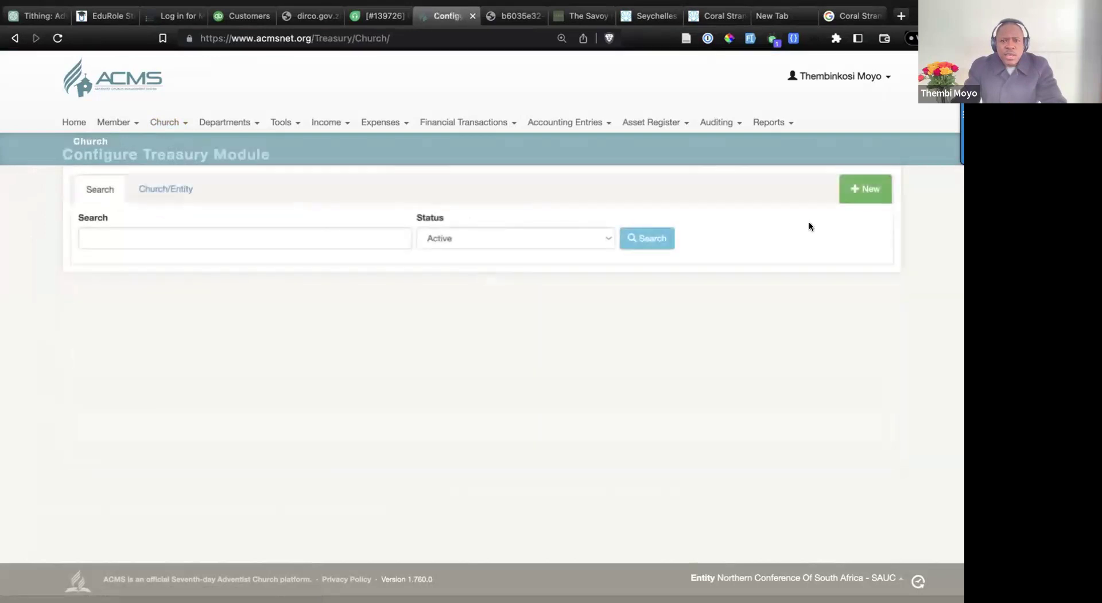
{"action": "left_click", "coordinate": [866, 189]}
{"action": "left_click", "coordinate": [190, 265]}
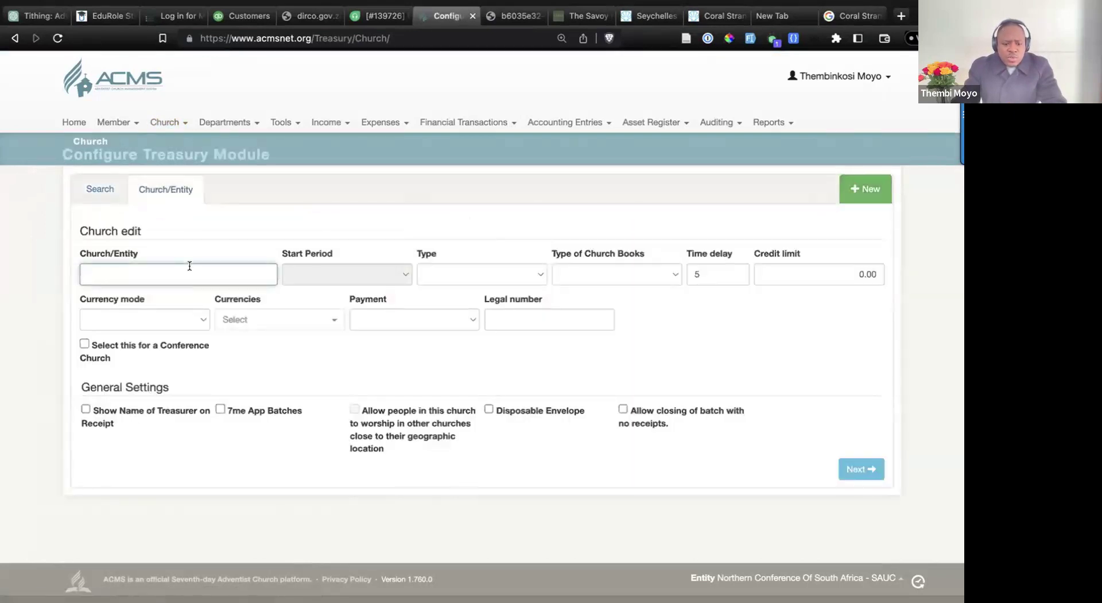
{"action": "type", "text": "a"}
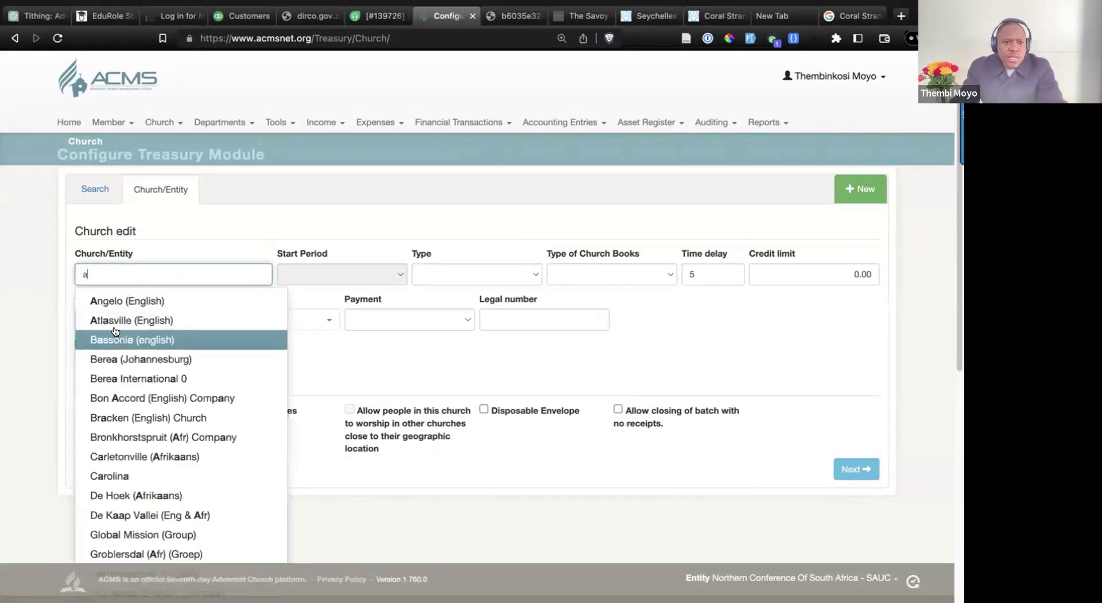
{"action": "left_click", "coordinate": [119, 315]}
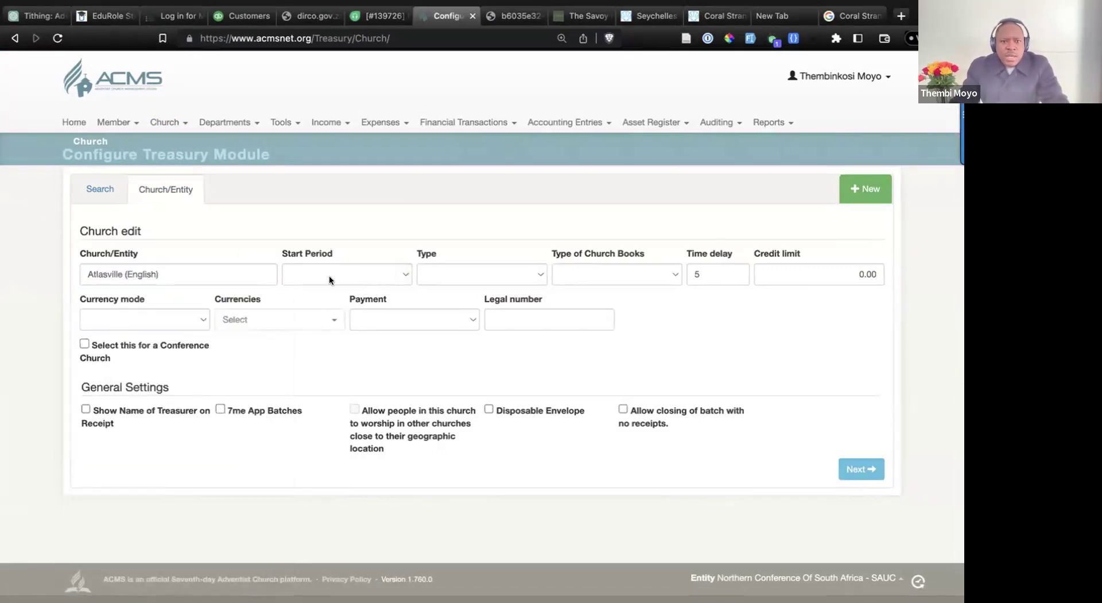
- Check the start period and type choices for Atlasville (English) and set its type of church books to Manual
{"action": "left_click", "coordinate": [379, 275]}
{"action": "left_click", "coordinate": [495, 271]}
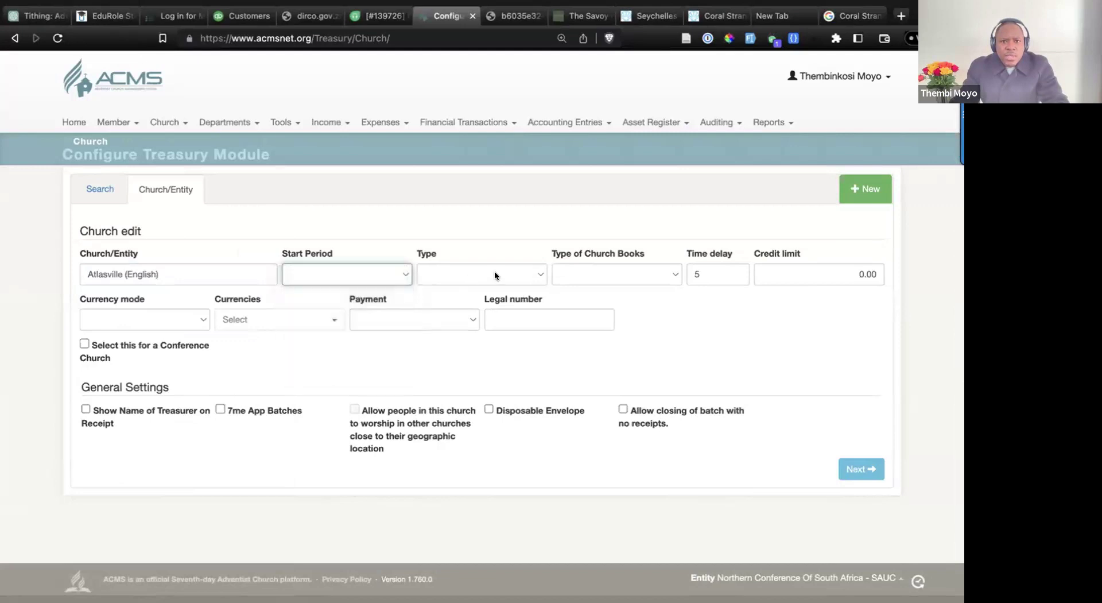
{"action": "left_click", "coordinate": [494, 270]}
{"action": "left_click", "coordinate": [608, 270]}
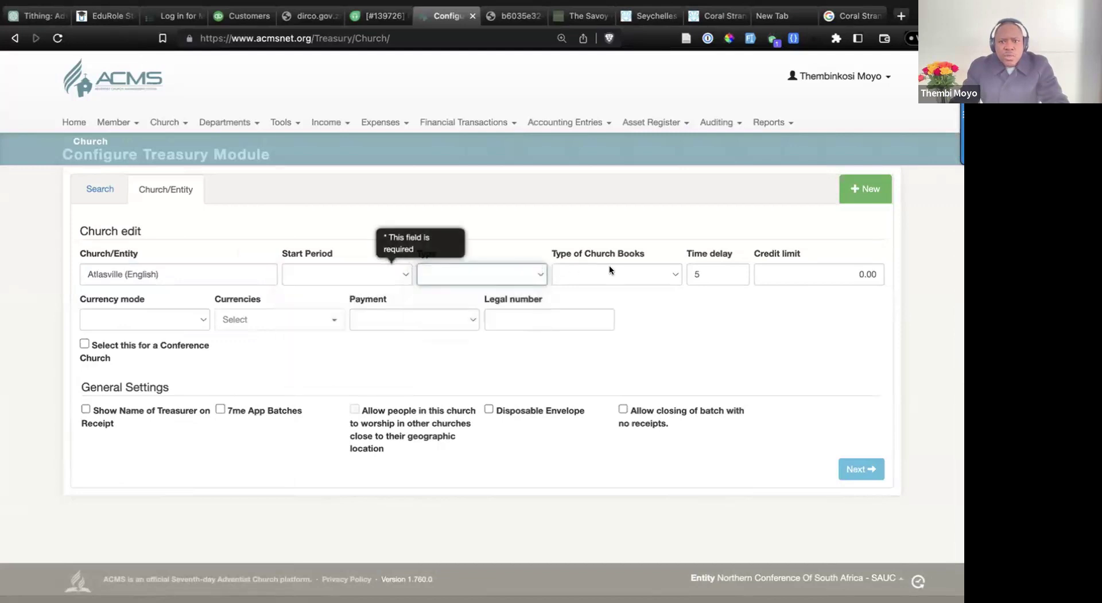
{"action": "left_click", "coordinate": [609, 270]}
{"action": "left_click", "coordinate": [608, 306]}
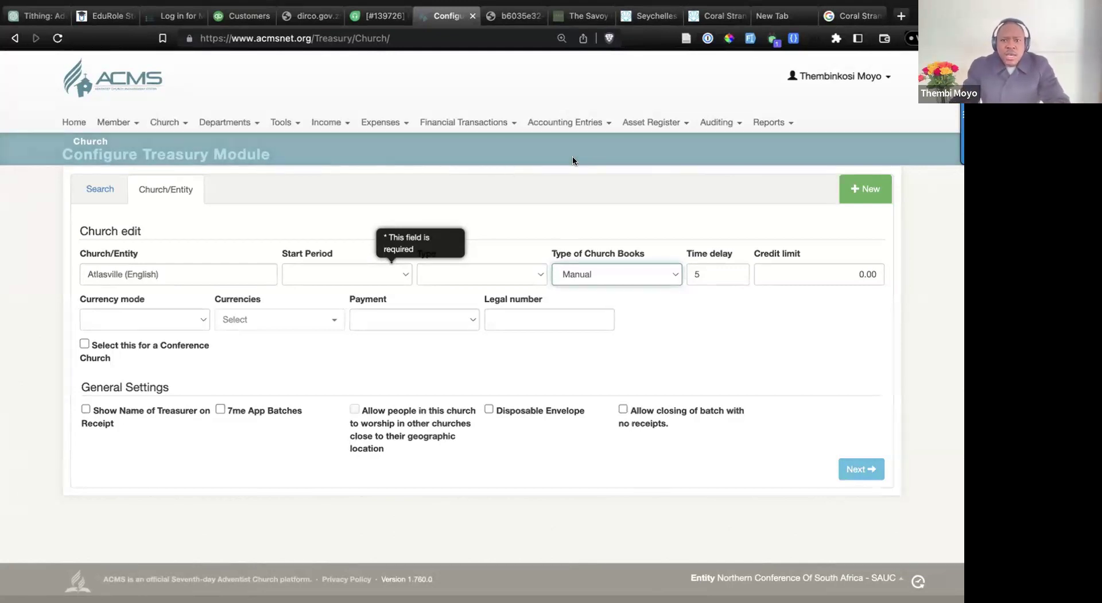
{"action": "left_click", "coordinate": [771, 124]}
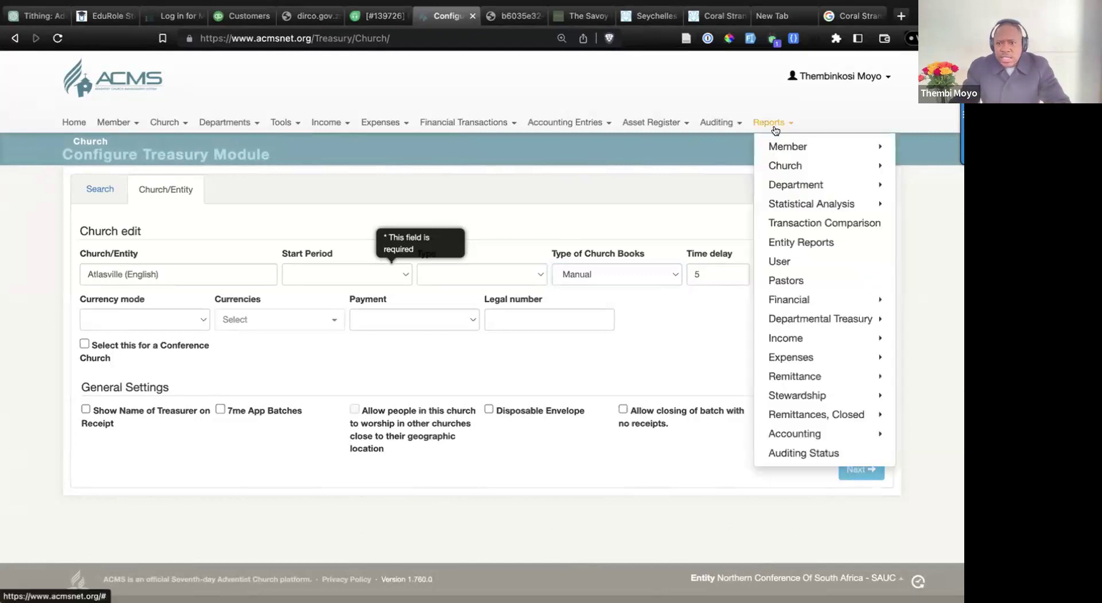
{"action": "mouse_move", "coordinate": [792, 337]}
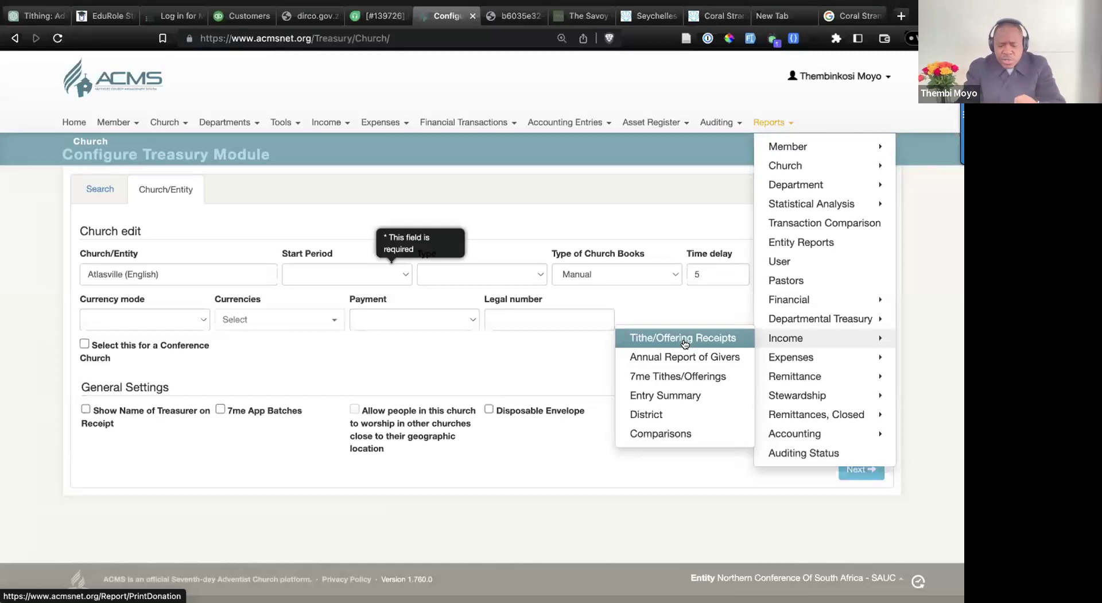
{"action": "left_click", "coordinate": [685, 343]}
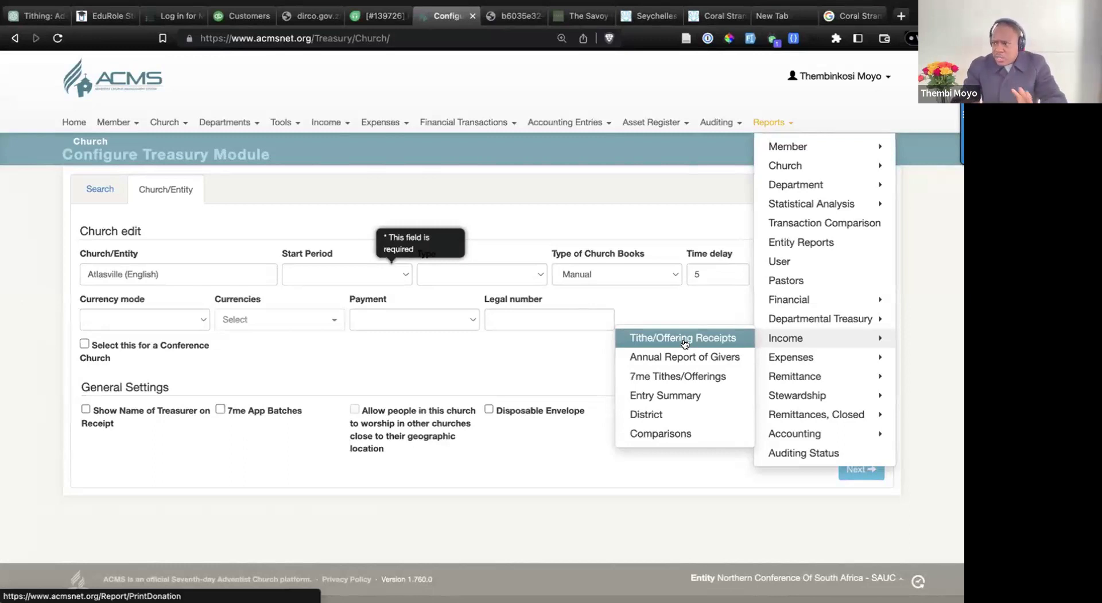
{"action": "left_click", "coordinate": [901, 355]}
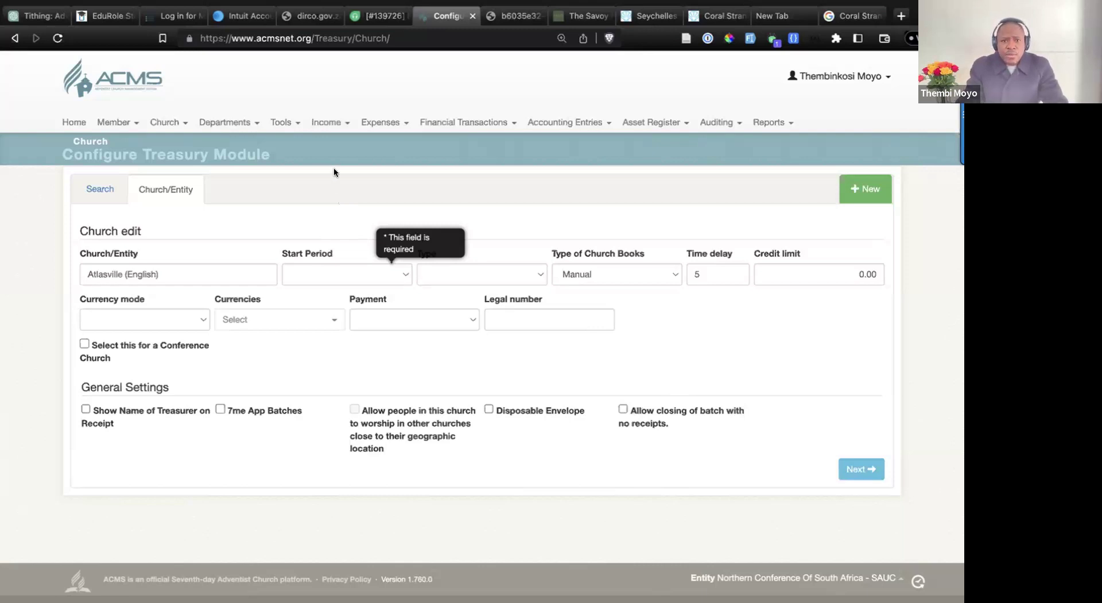
- Search the Check Remittance records for month 6 of 2023 that are waiting for documents
{"action": "left_click", "coordinate": [326, 122]}
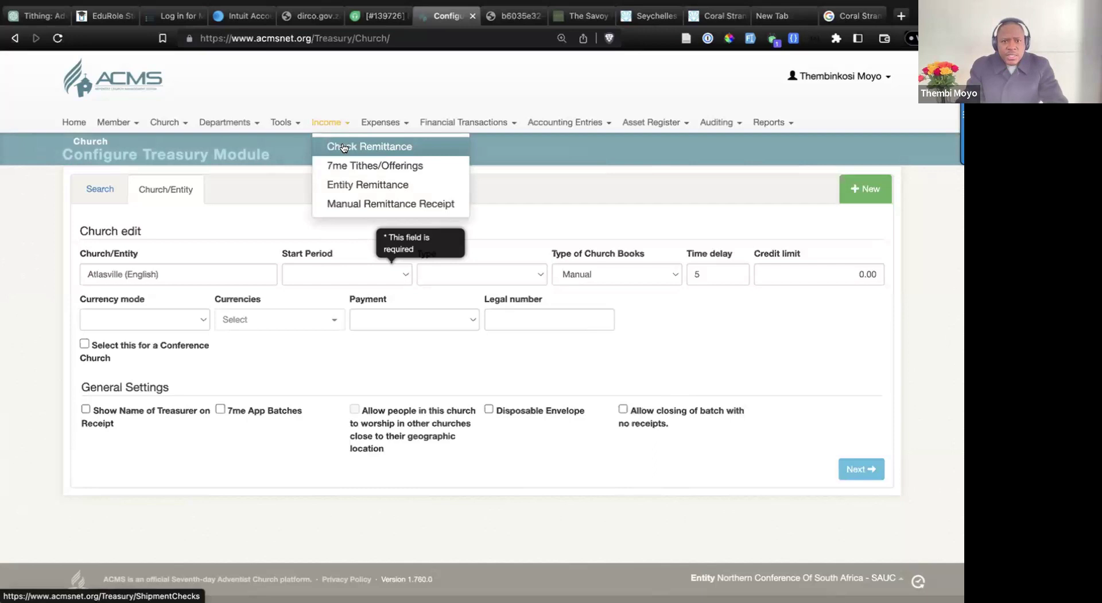
{"action": "left_click", "coordinate": [343, 148]}
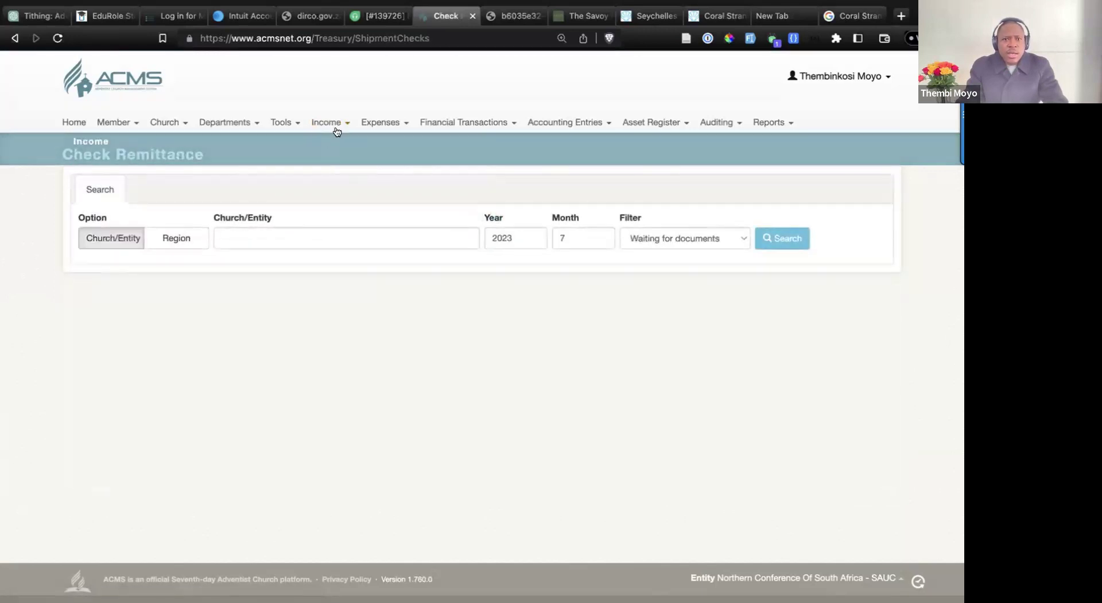
{"action": "left_click", "coordinate": [343, 123]}
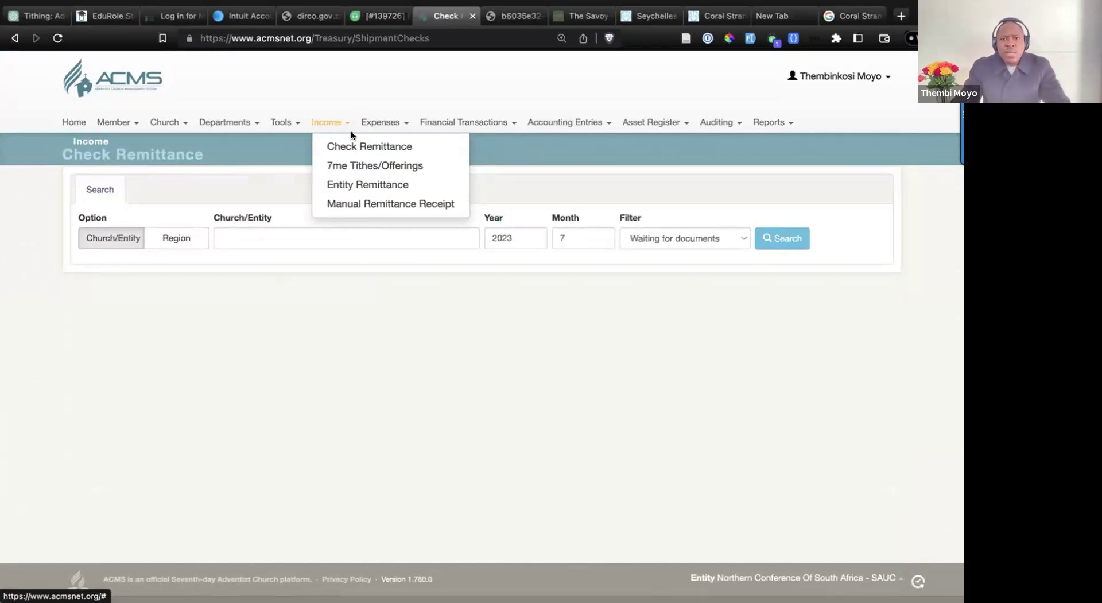
{"action": "left_click", "coordinate": [378, 147]}
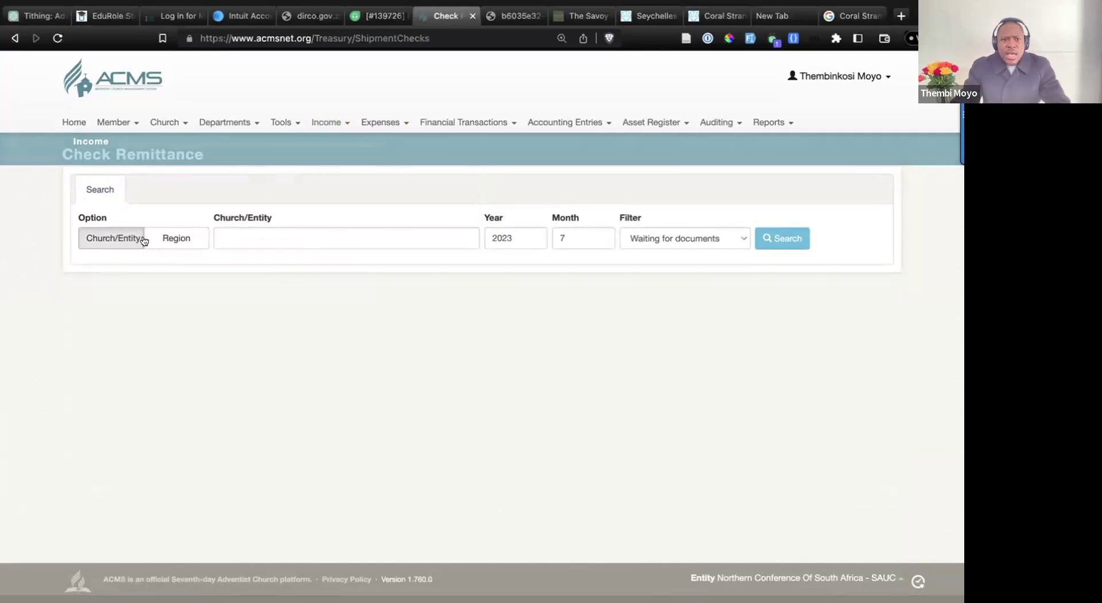
{"action": "left_click", "coordinate": [602, 241]}
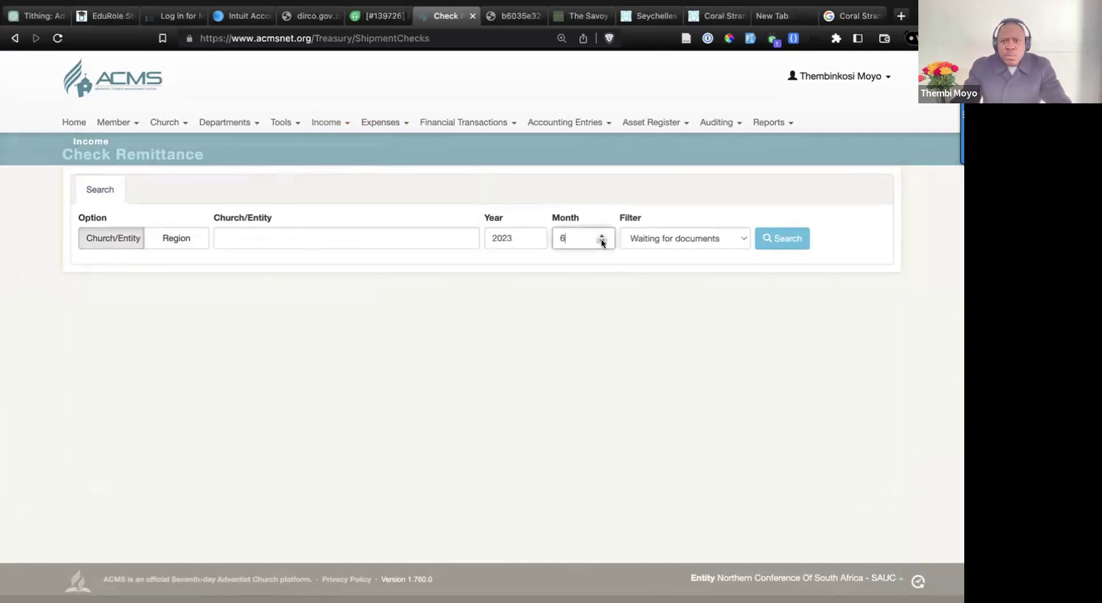
{"action": "left_click", "coordinate": [780, 240]}
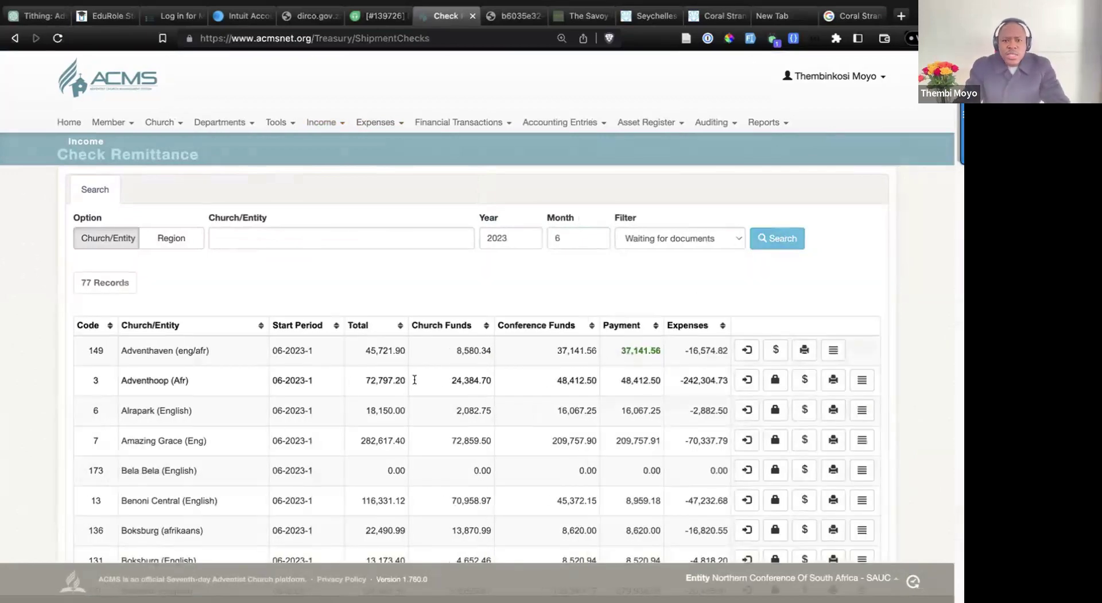
- Look through the remittance list and open the trust fund payment form for Adventhoop (Afr)
{"action": "scroll", "coordinate": [314, 378], "scroll_direction": "down", "scroll_amount": 5}
{"action": "scroll", "coordinate": [339, 374], "scroll_direction": "down", "scroll_amount": 15}
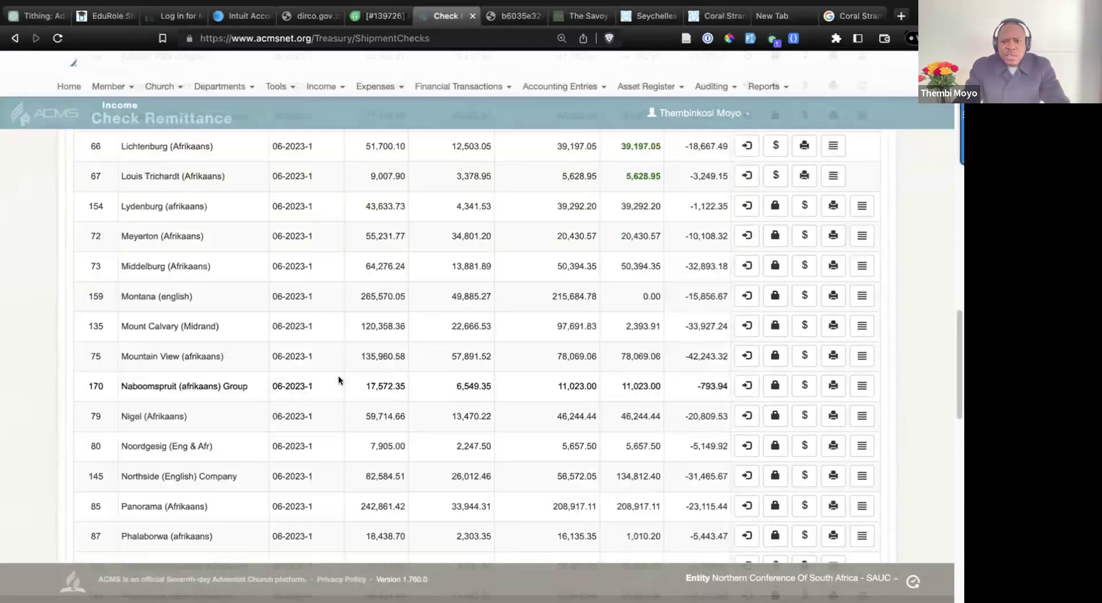
{"action": "scroll", "coordinate": [342, 373], "scroll_direction": "up", "scroll_amount": 20}
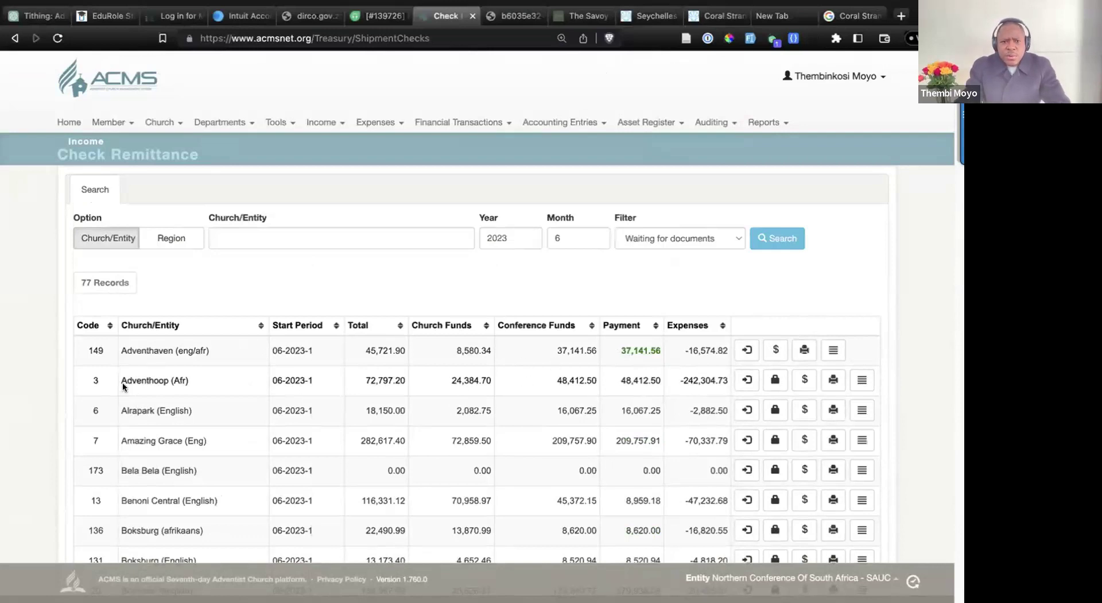
{"action": "left_click_drag", "start_coordinate": [123, 377], "coordinate": [180, 381]}
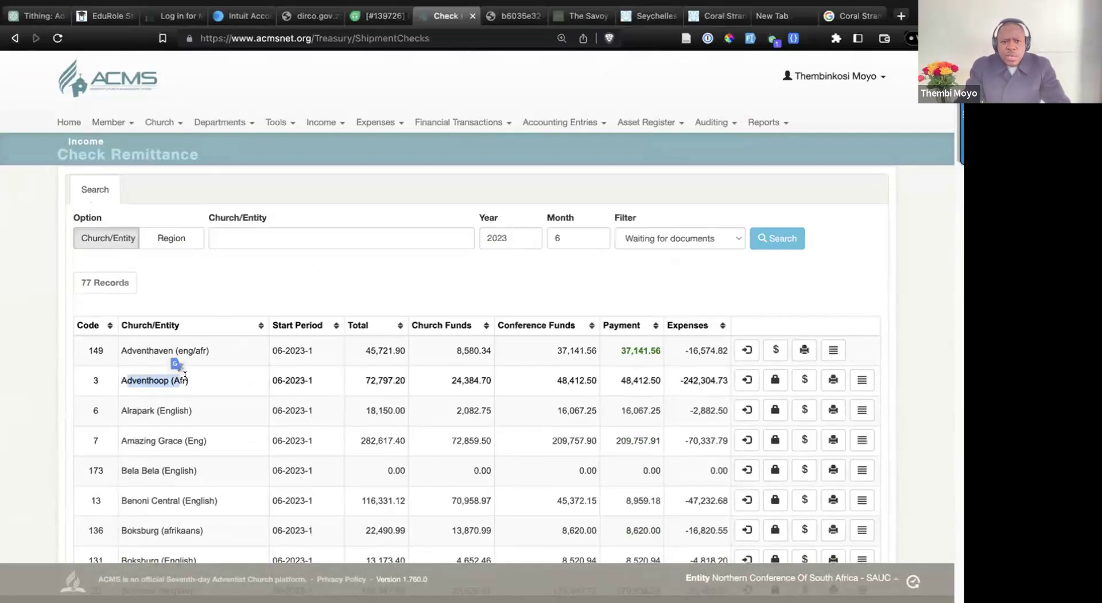
{"action": "left_click", "coordinate": [803, 380]}
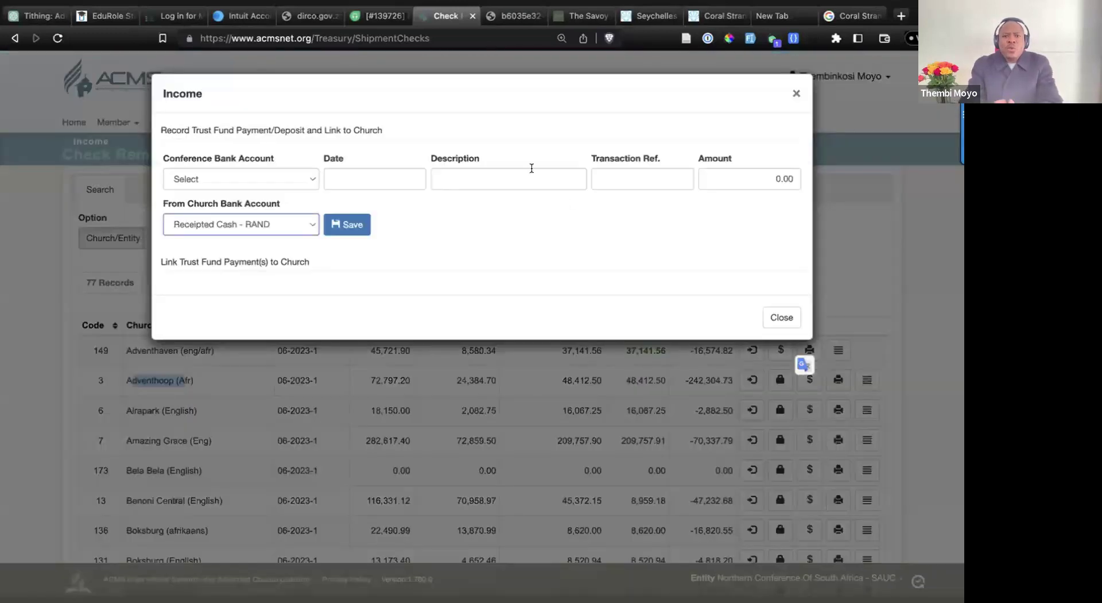
- Set the payment's conference bank account to Standard Bank and its date to 11/07/2023
{"action": "left_click", "coordinate": [252, 183]}
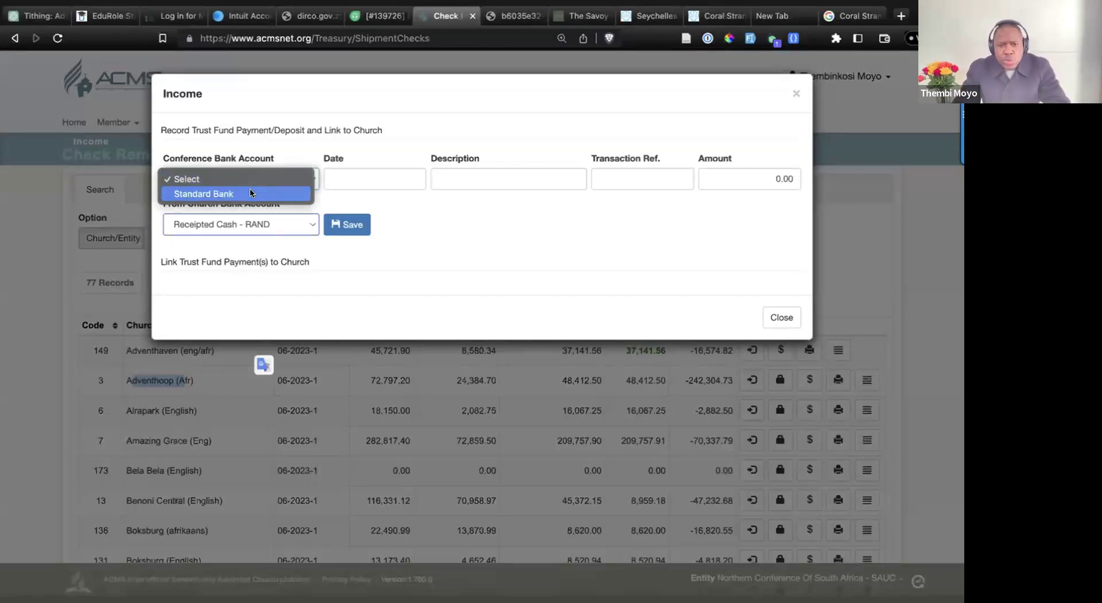
{"action": "left_click", "coordinate": [251, 193]}
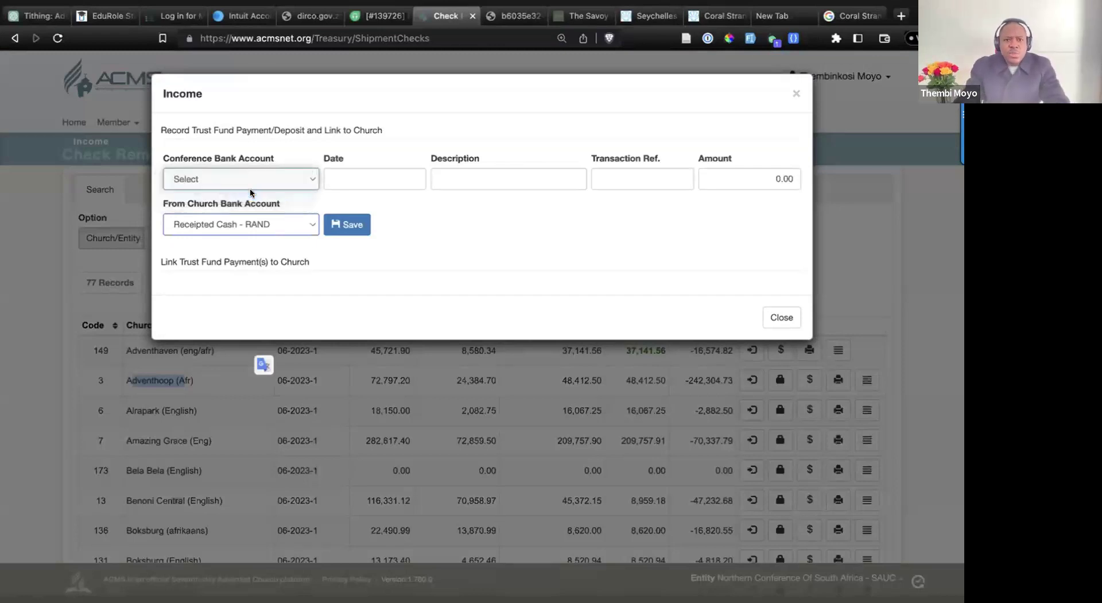
{"action": "left_click", "coordinate": [339, 179]}
{"action": "left_click", "coordinate": [389, 289]}
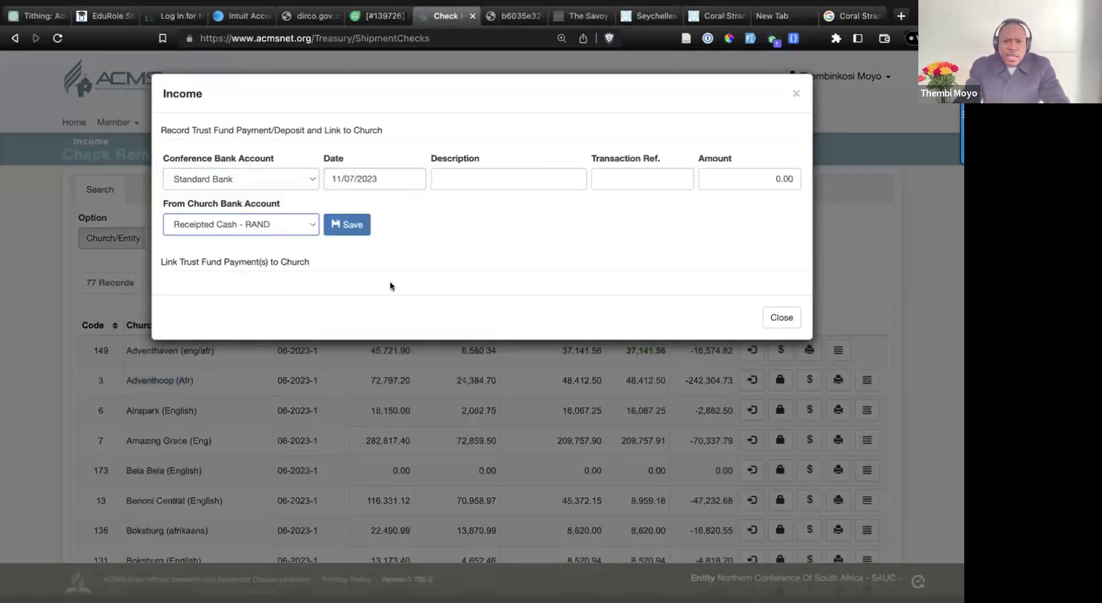
- Enter "yjgjgjhjghg" as the payment description and enlarge the page for readability
{"action": "left_click", "coordinate": [459, 177]}
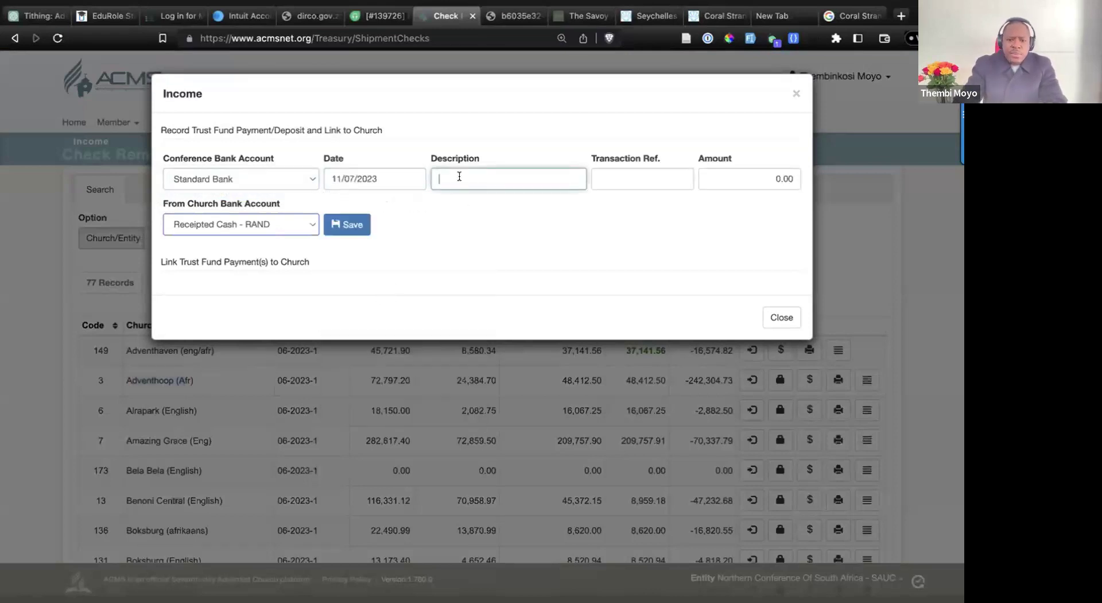
{"action": "type", "text": "yjgjgjhjghg"}
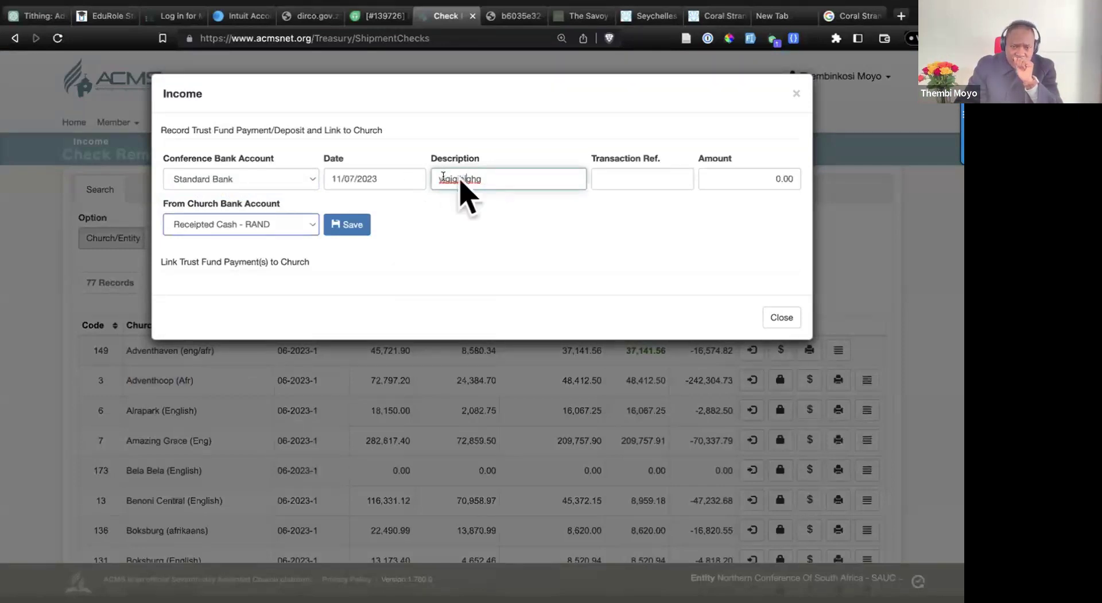
{"action": "left_click_drag", "start_coordinate": [517, 175], "coordinate": [441, 177]}
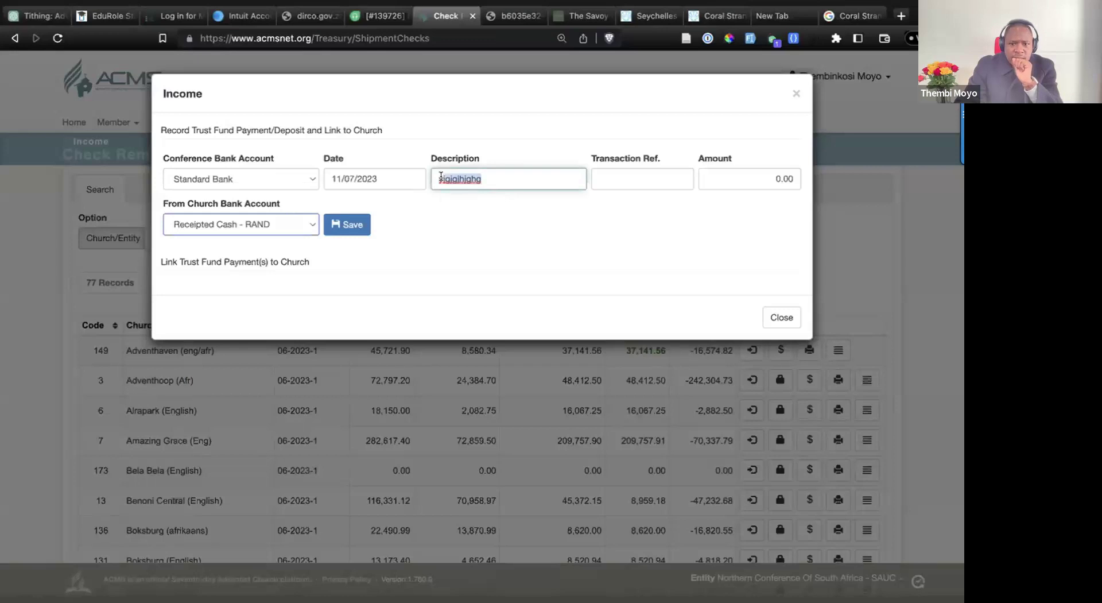
{"action": "left_click", "coordinate": [441, 177]}
{"action": "key", "text": "super+plus"}
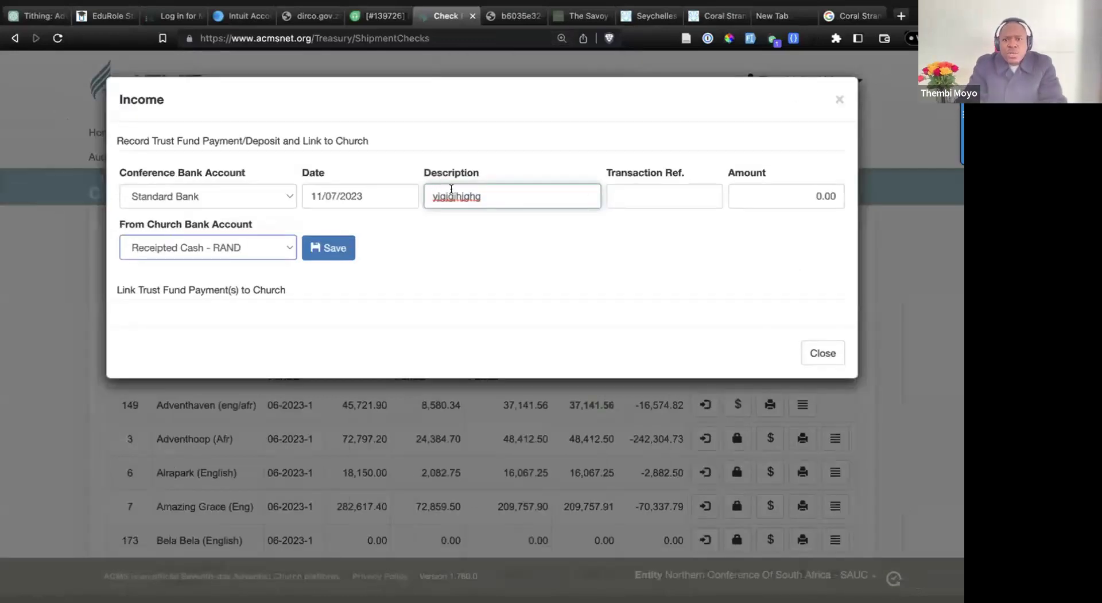
- Leave the transaction reference and amount unfilled and choose Tjek Rekening as the church bank account the payment comes from
{"action": "left_click", "coordinate": [669, 194]}
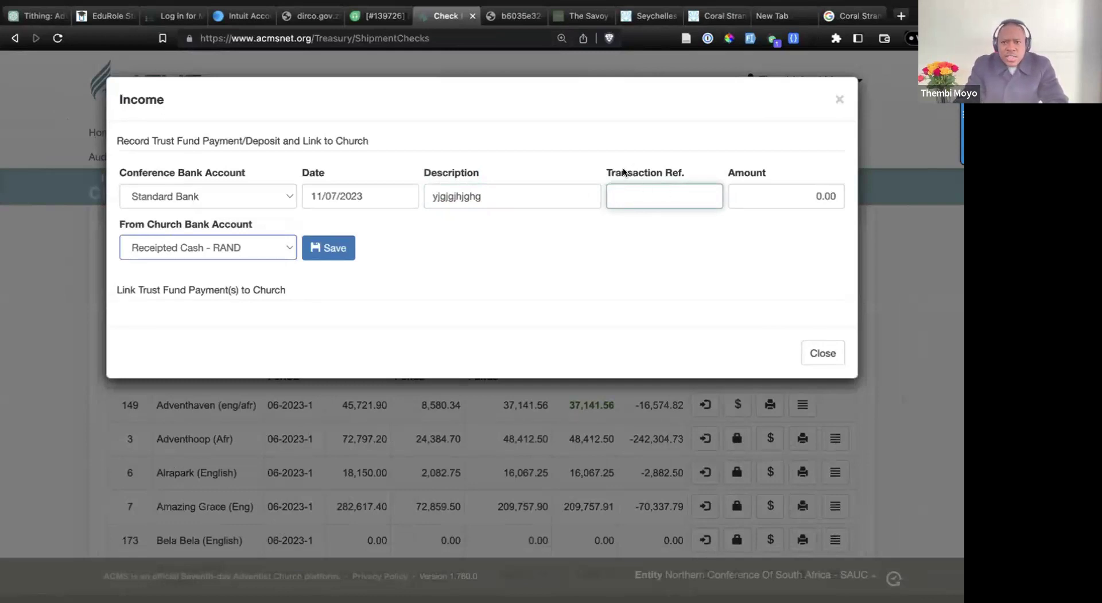
{"action": "left_click", "coordinate": [804, 197]}
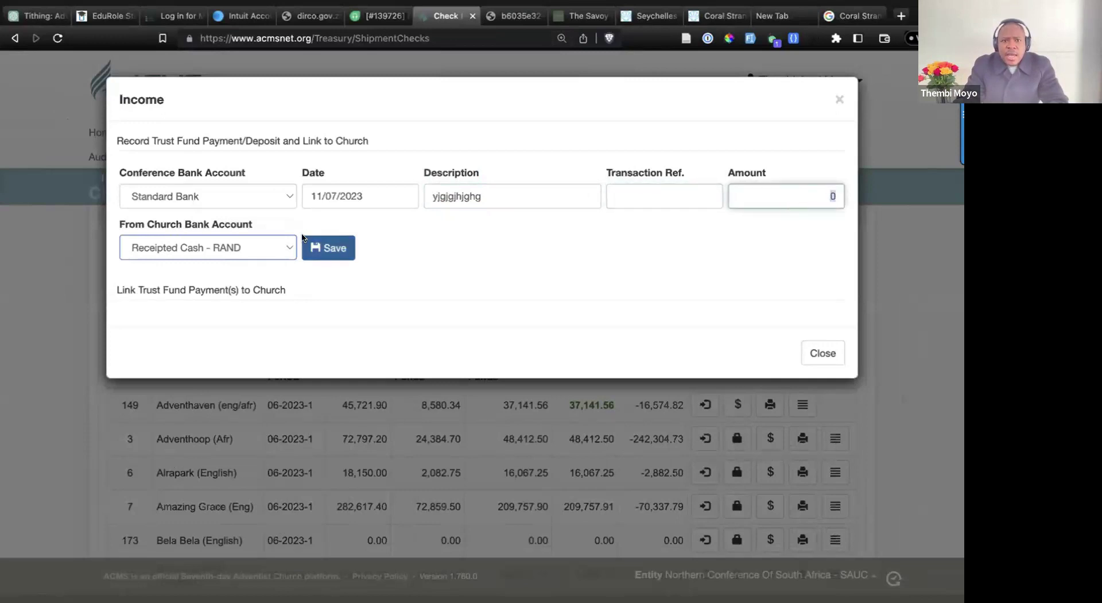
{"action": "left_click", "coordinate": [217, 247]}
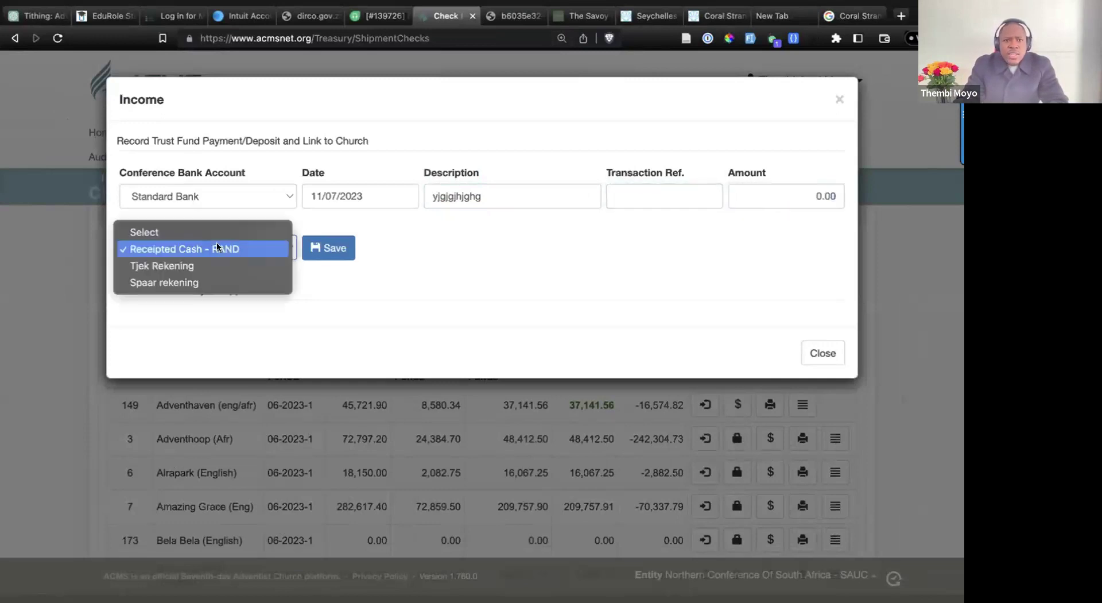
{"action": "left_click", "coordinate": [254, 250]}
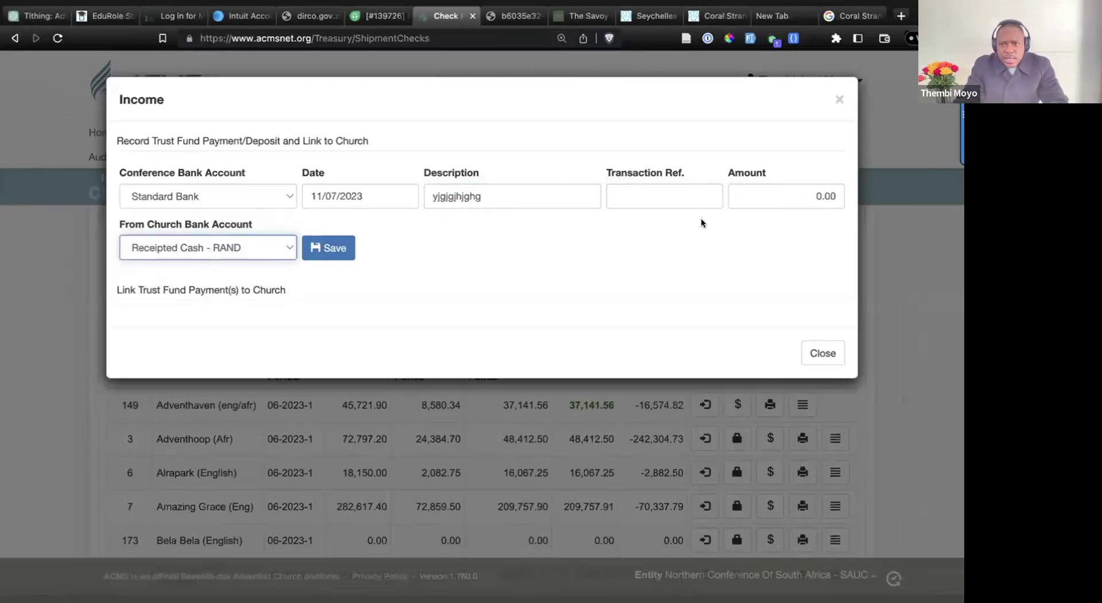
{"action": "left_click", "coordinate": [246, 241]}
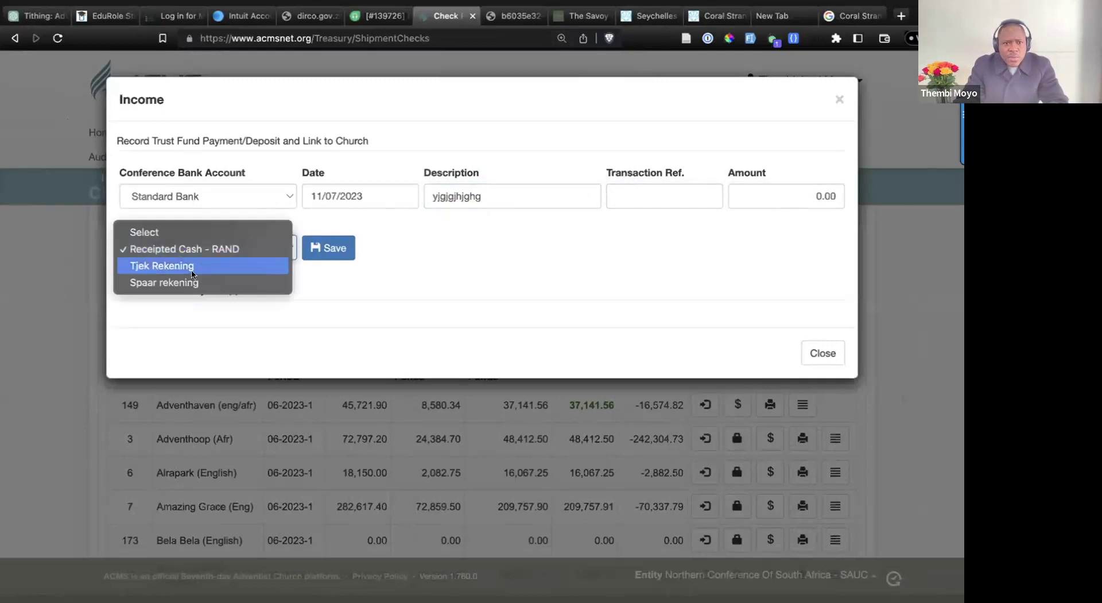
{"action": "left_click", "coordinate": [188, 265]}
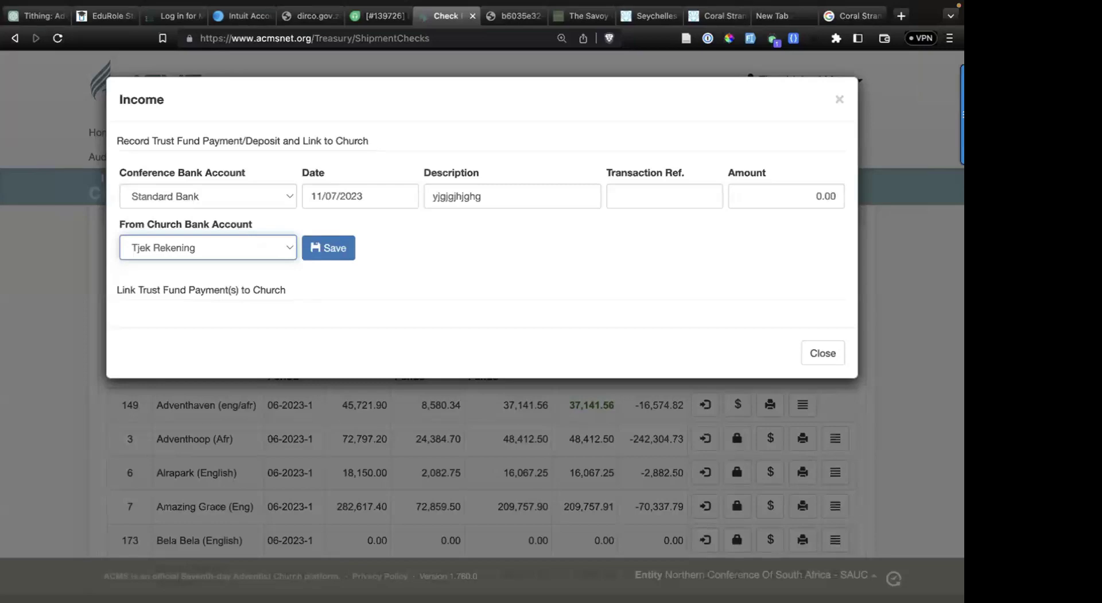
- Close the payment form without saving, reopen Check Remittance and search for the June 2023 church remittances
{"action": "left_click", "coordinate": [838, 100]}
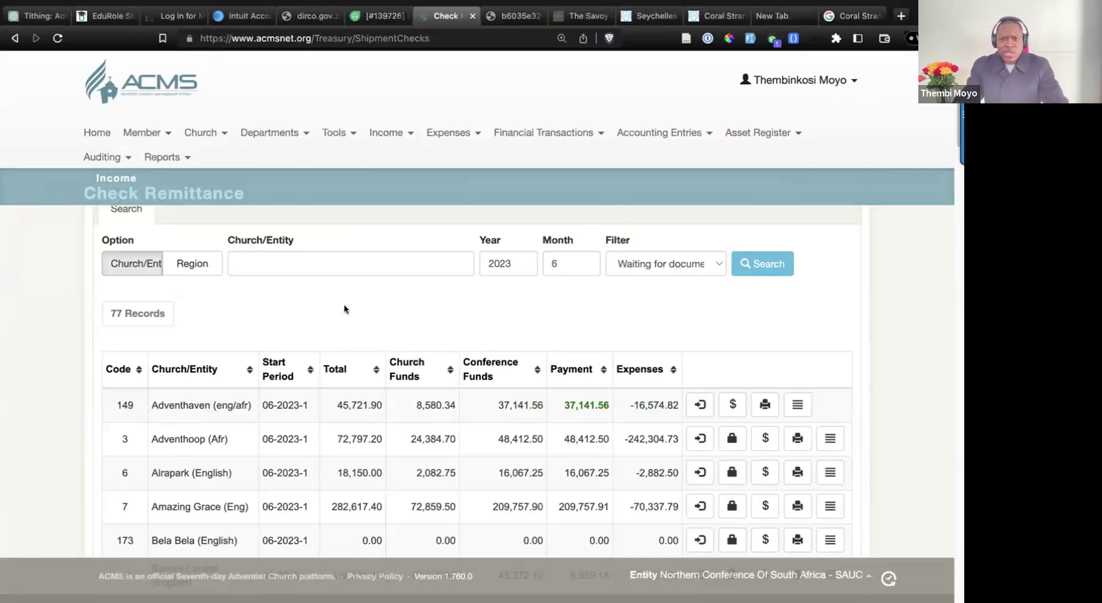
{"action": "left_click", "coordinate": [393, 138]}
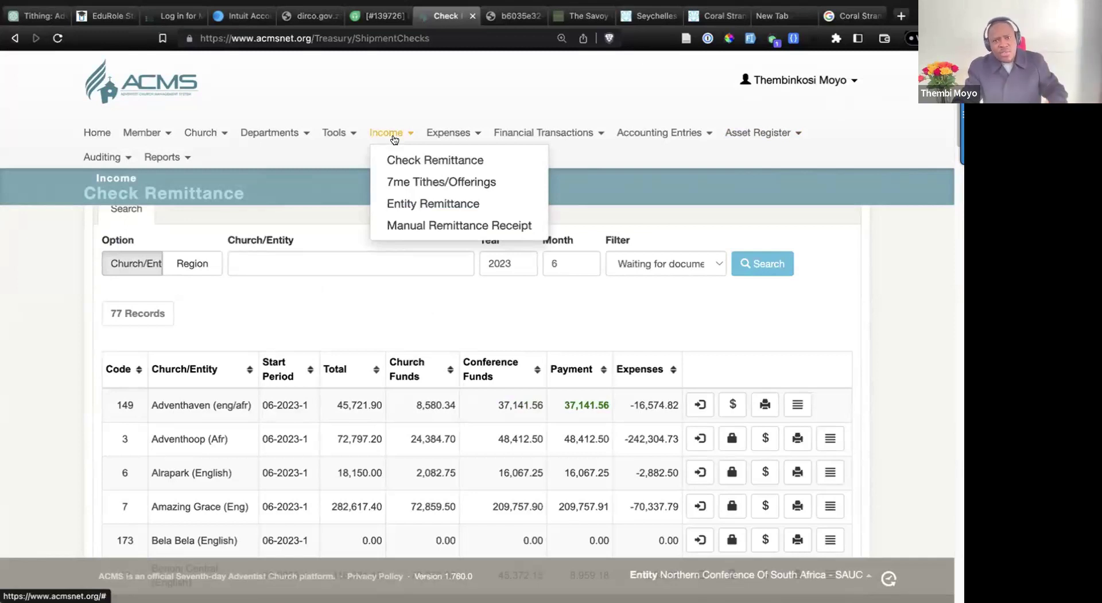
{"action": "left_click", "coordinate": [428, 159]}
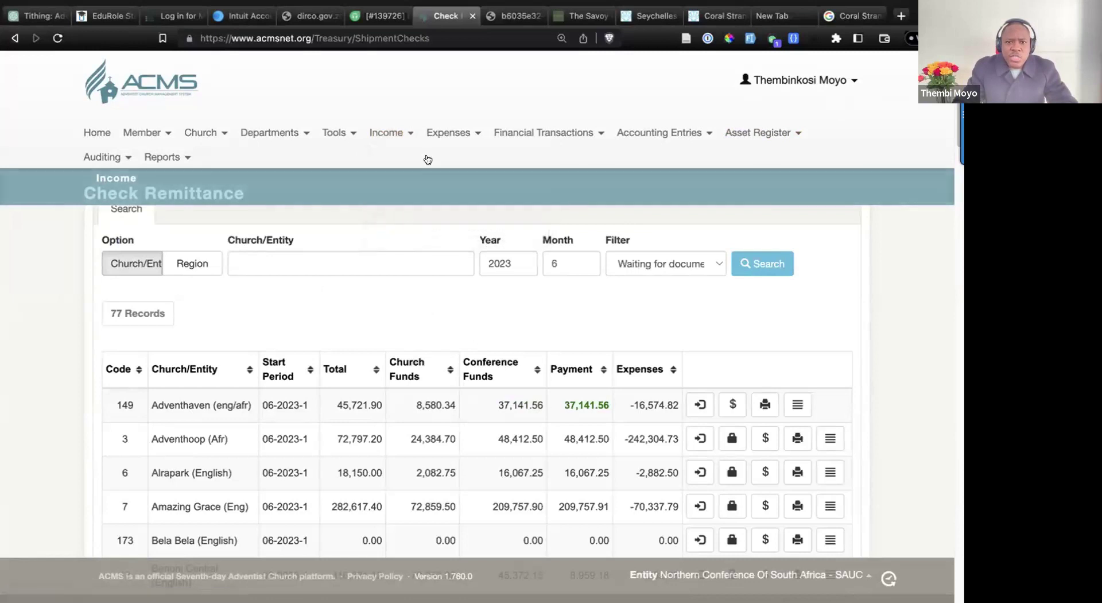
{"action": "left_click", "coordinate": [380, 128]}
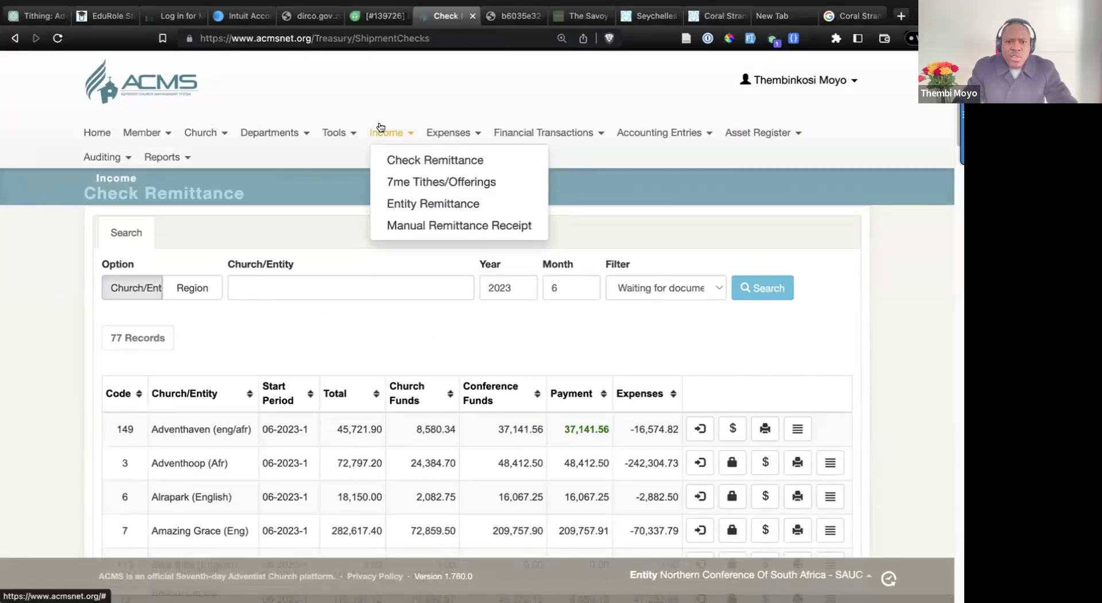
{"action": "left_click", "coordinate": [405, 160]}
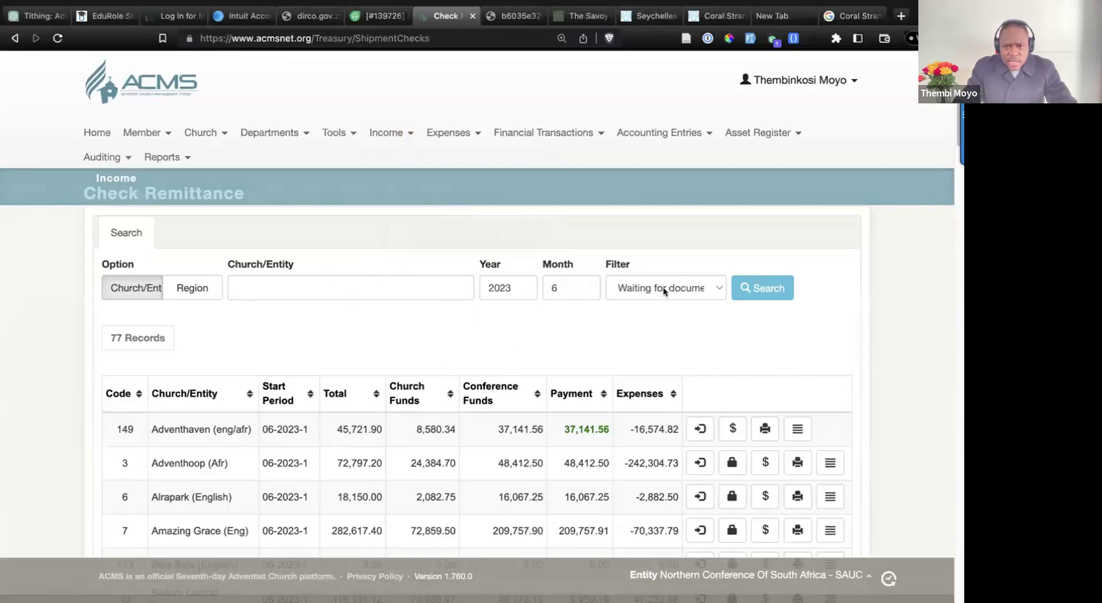
{"action": "left_click", "coordinate": [777, 290]}
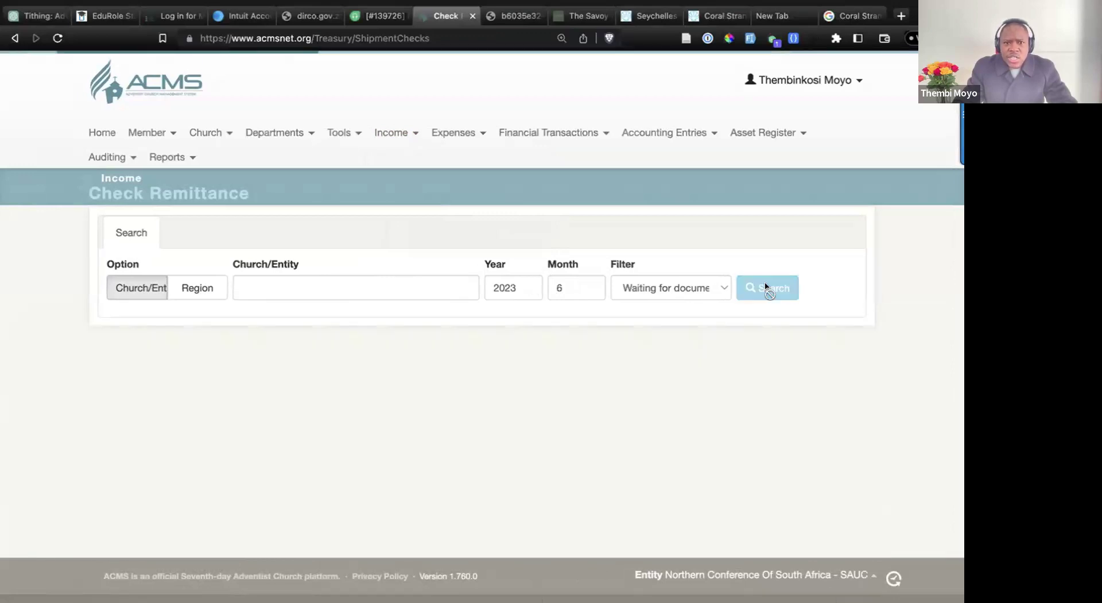
{"action": "scroll", "coordinate": [475, 419], "scroll_direction": "down", "scroll_amount": 8}
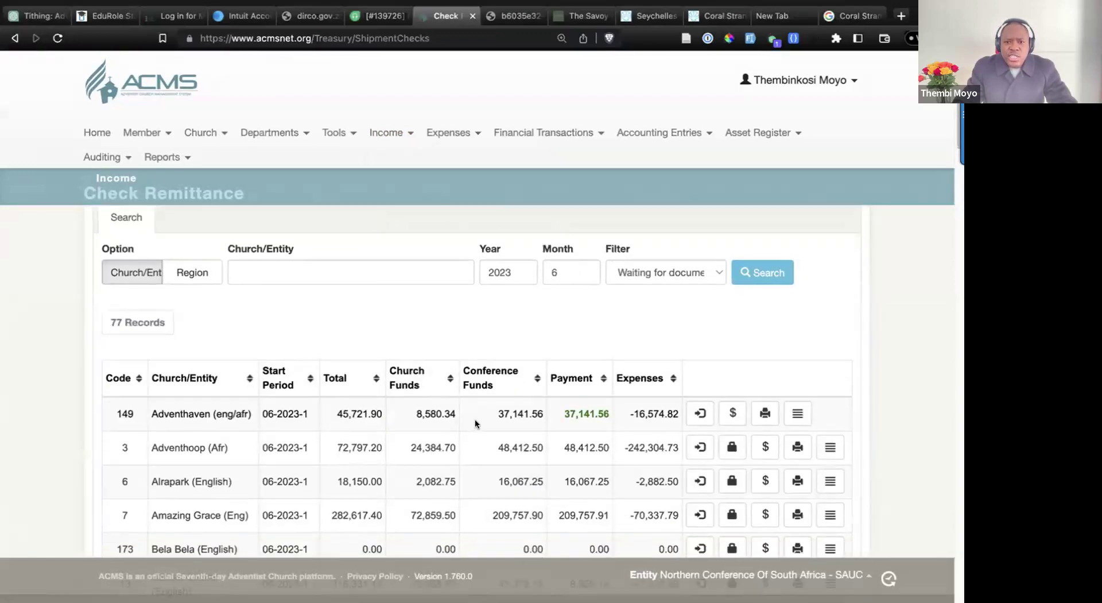
{"action": "scroll", "coordinate": [465, 416], "scroll_direction": "up", "scroll_amount": 8}
- Examine Adventhoop (Afr)'s total, church funds, conference funds and payment amounts in the remittance list
{"action": "left_click", "coordinate": [282, 262]}
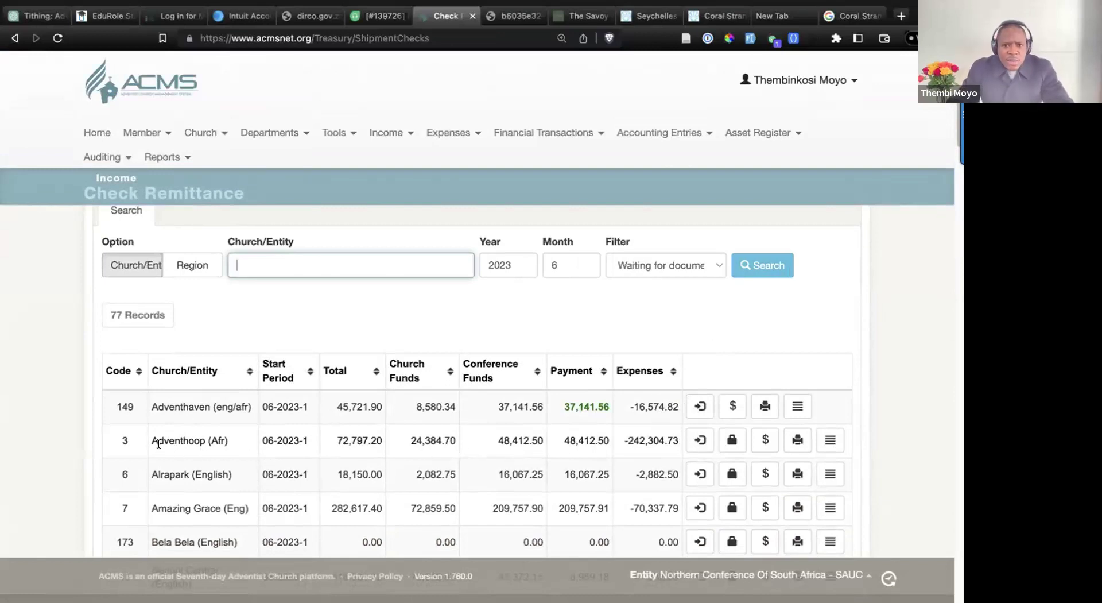
{"action": "left_click", "coordinate": [271, 437]}
{"action": "left_click_drag", "start_coordinate": [271, 436], "coordinate": [382, 438]}
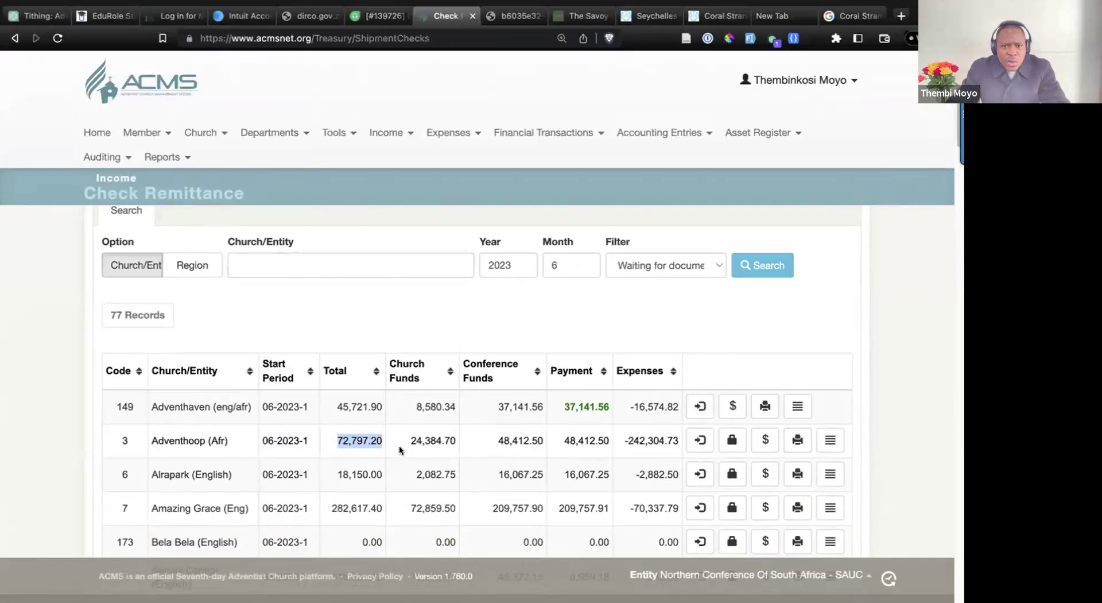
{"action": "left_click_drag", "start_coordinate": [410, 440], "coordinate": [457, 436]}
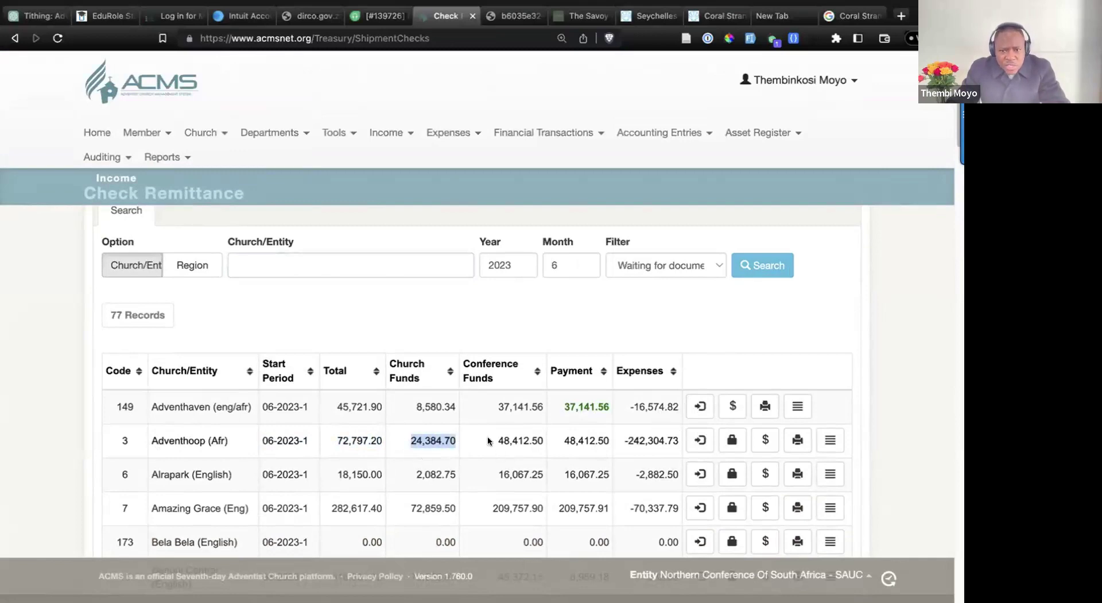
{"action": "left_click_drag", "start_coordinate": [488, 441], "coordinate": [544, 439]}
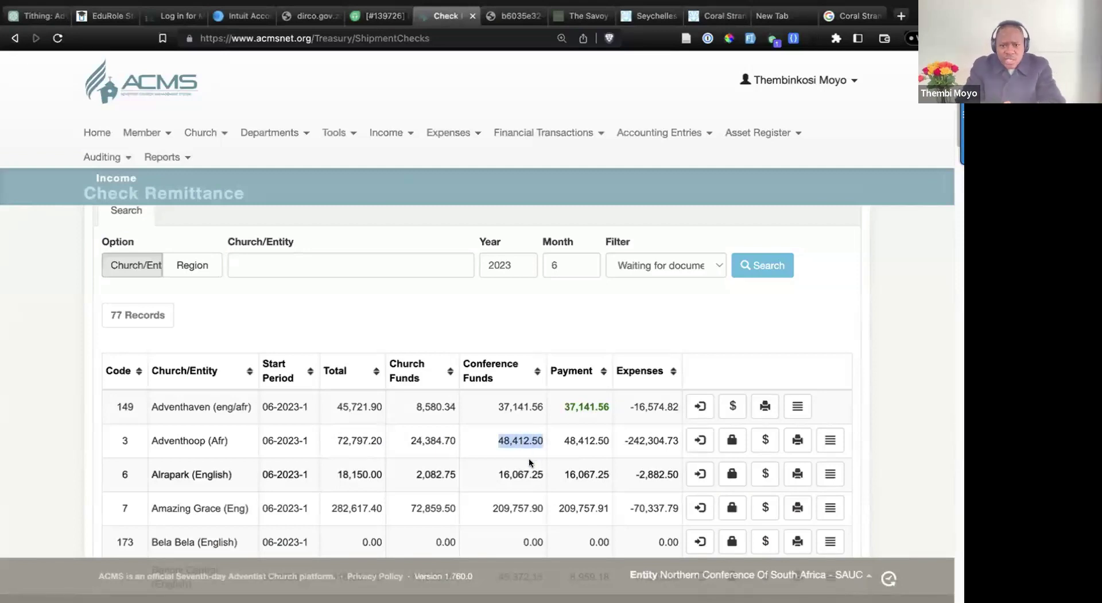
{"action": "left_click_drag", "start_coordinate": [558, 440], "coordinate": [612, 439]}
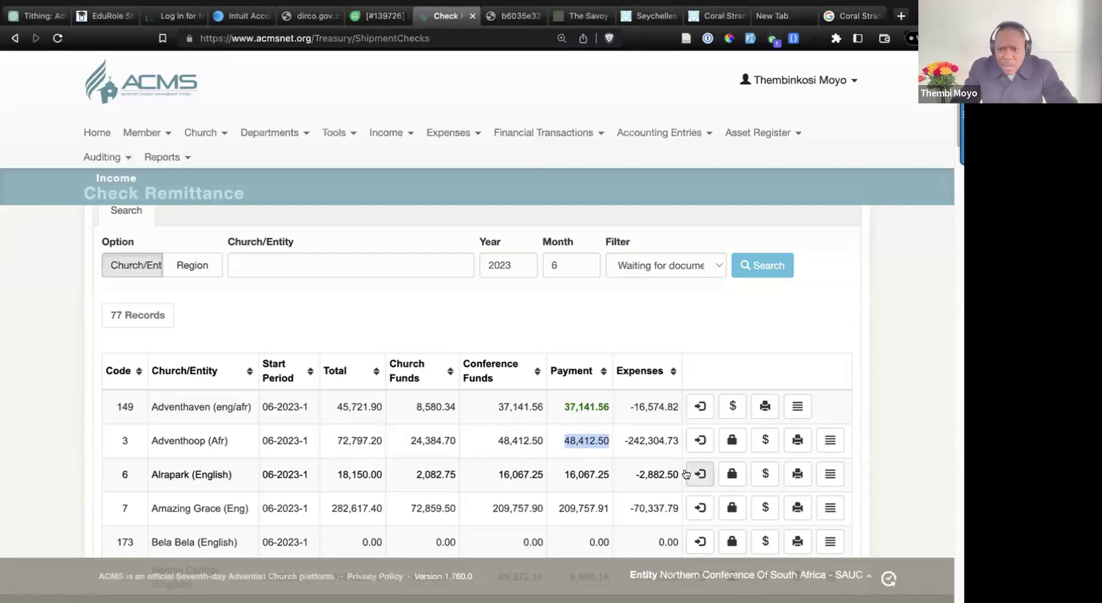
- Open the trust fund payment form for Adventhoop (Afr) and set the conference bank account to Standard Bank and the date to 11/07/2023
{"action": "left_click", "coordinate": [764, 440]}
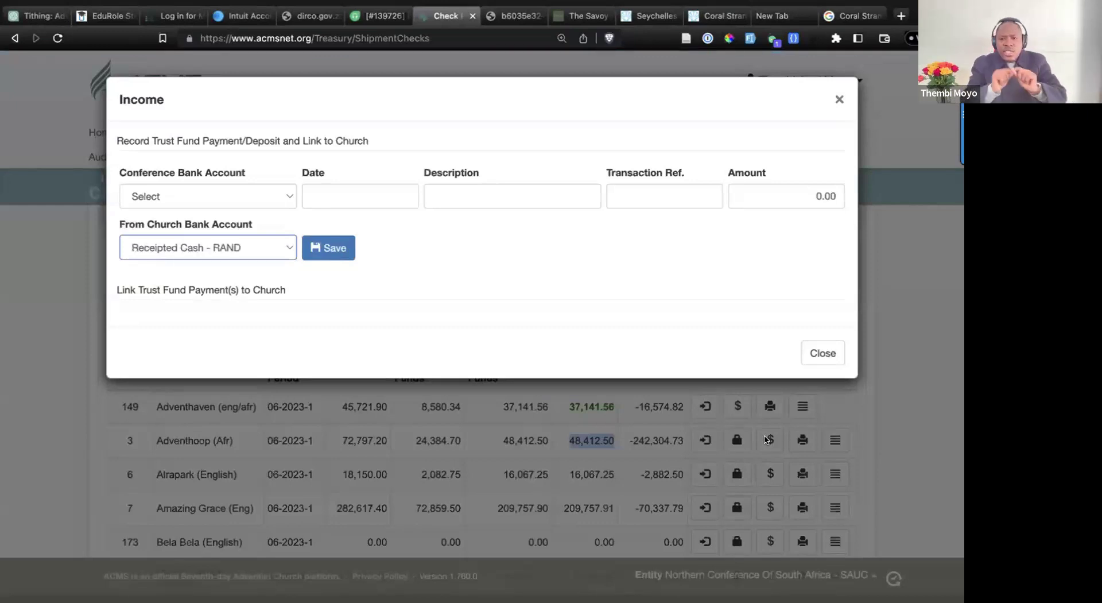
{"action": "left_click", "coordinate": [243, 196]}
{"action": "left_click", "coordinate": [217, 213]}
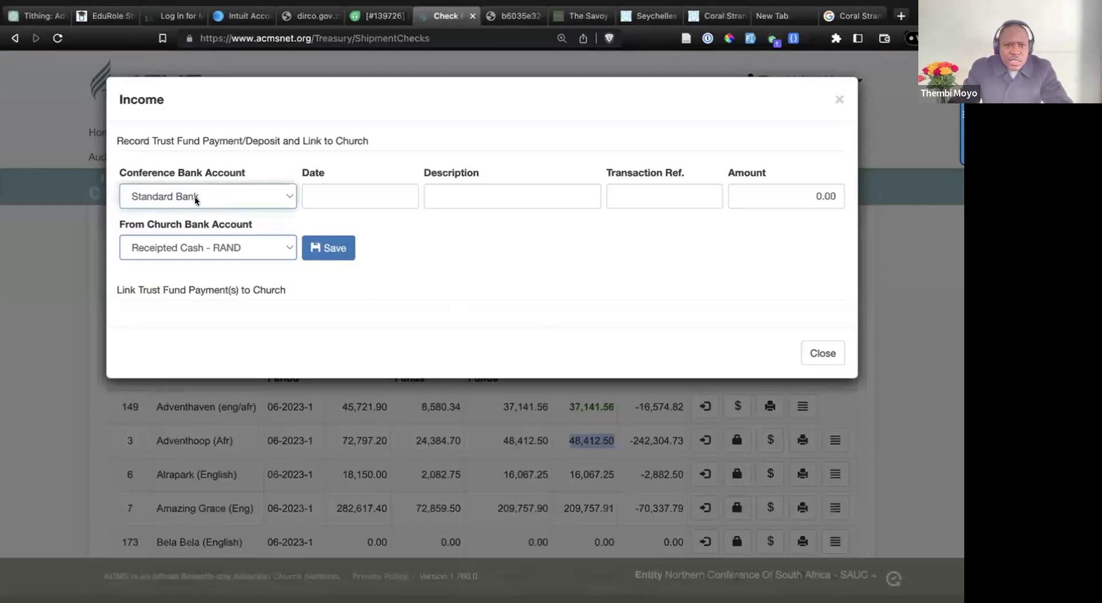
{"action": "left_click", "coordinate": [349, 195]}
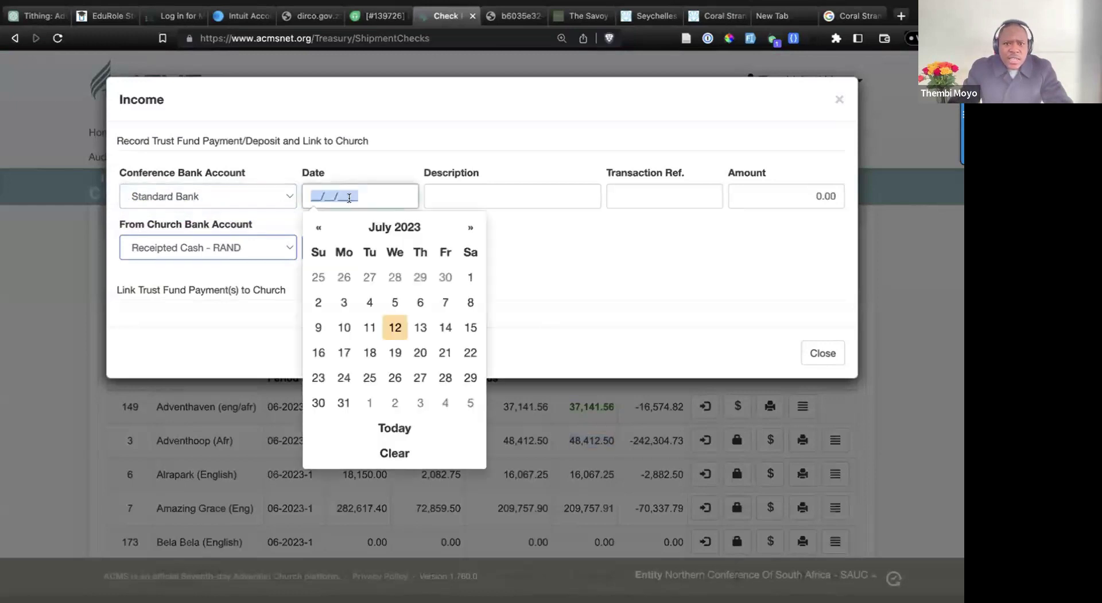
{"action": "left_click", "coordinate": [370, 328]}
- Leave the description and transaction reference blank, enter 480000 as the amount and choose Tjek Rekening as the church bank account
{"action": "left_click", "coordinate": [446, 189]}
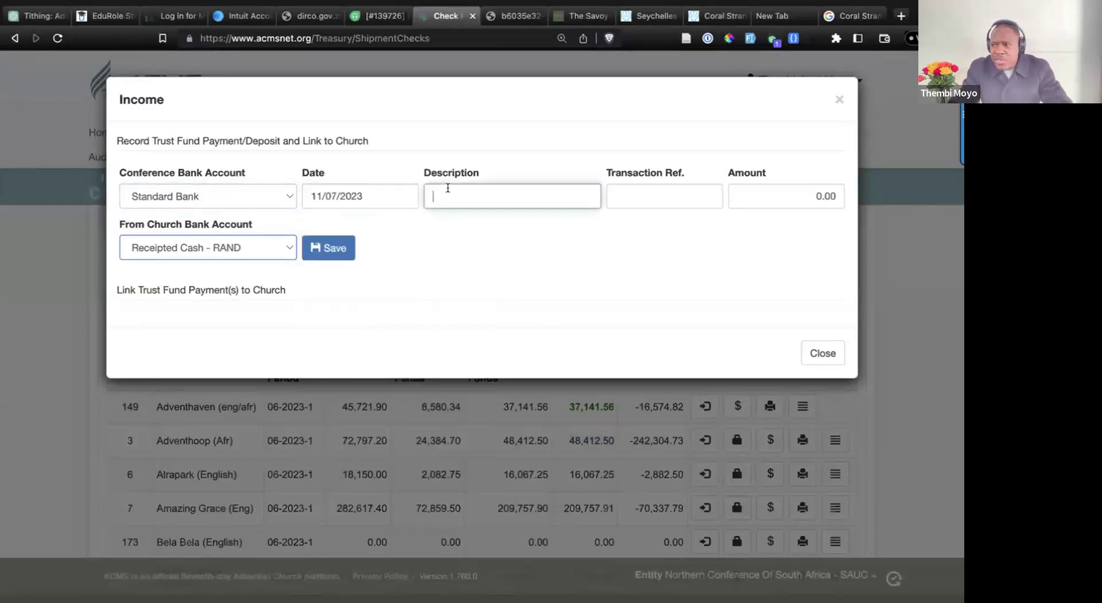
{"action": "left_click", "coordinate": [639, 194]}
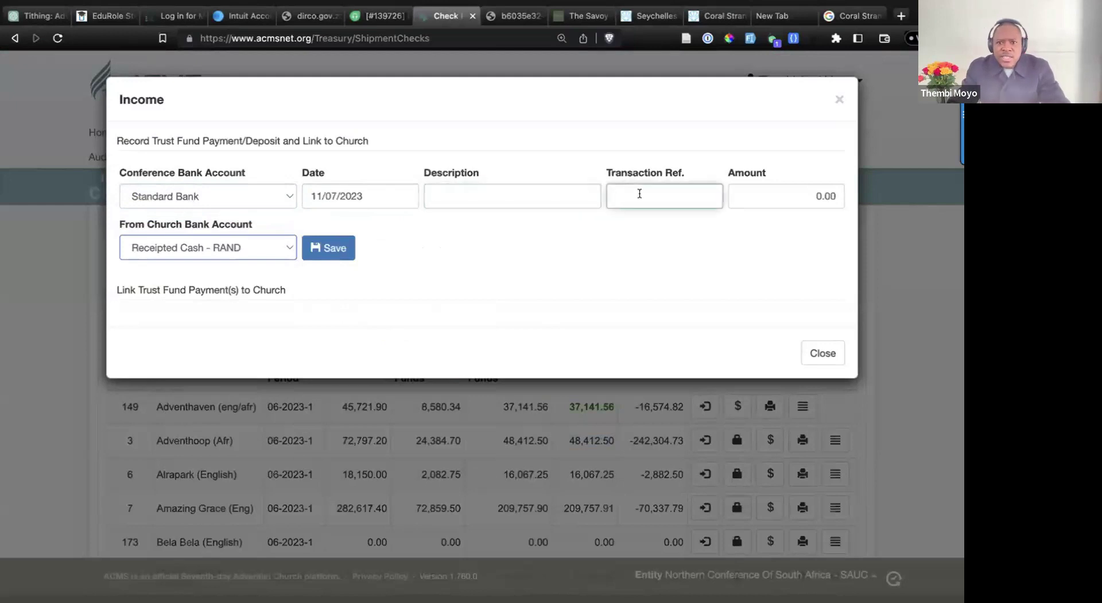
{"action": "left_click", "coordinate": [744, 197]}
{"action": "type", "text": "48"}
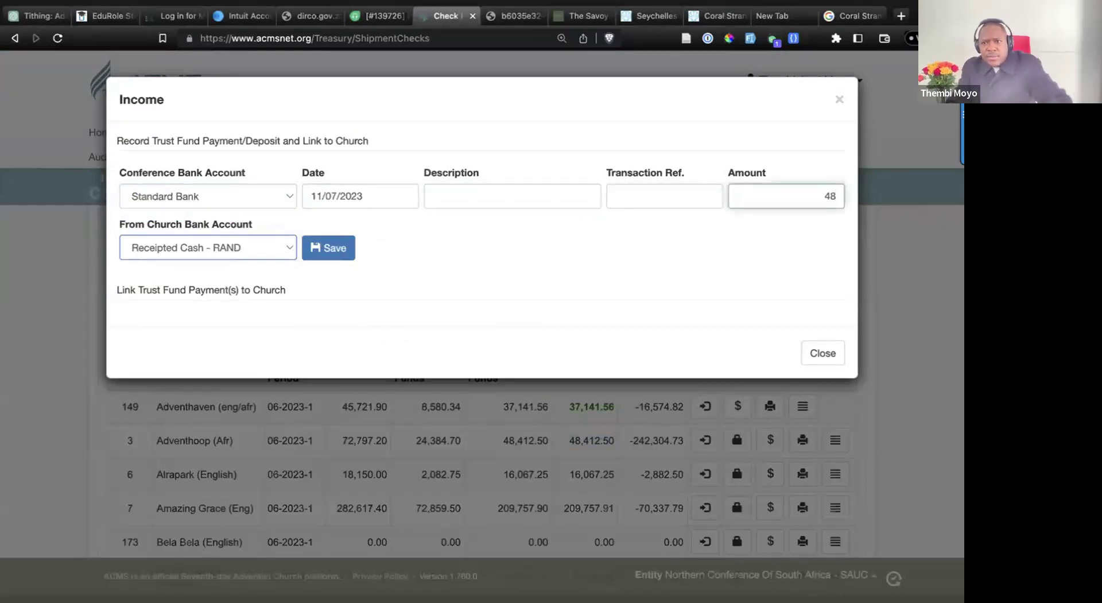
{"action": "type", "text": "0000"}
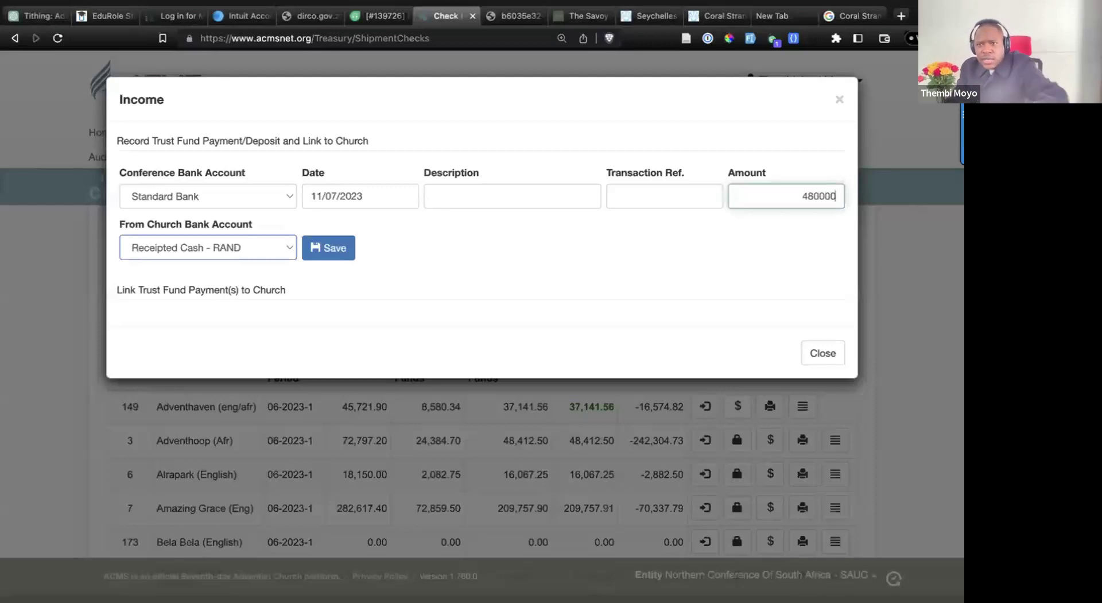
{"action": "left_click", "coordinate": [214, 247]}
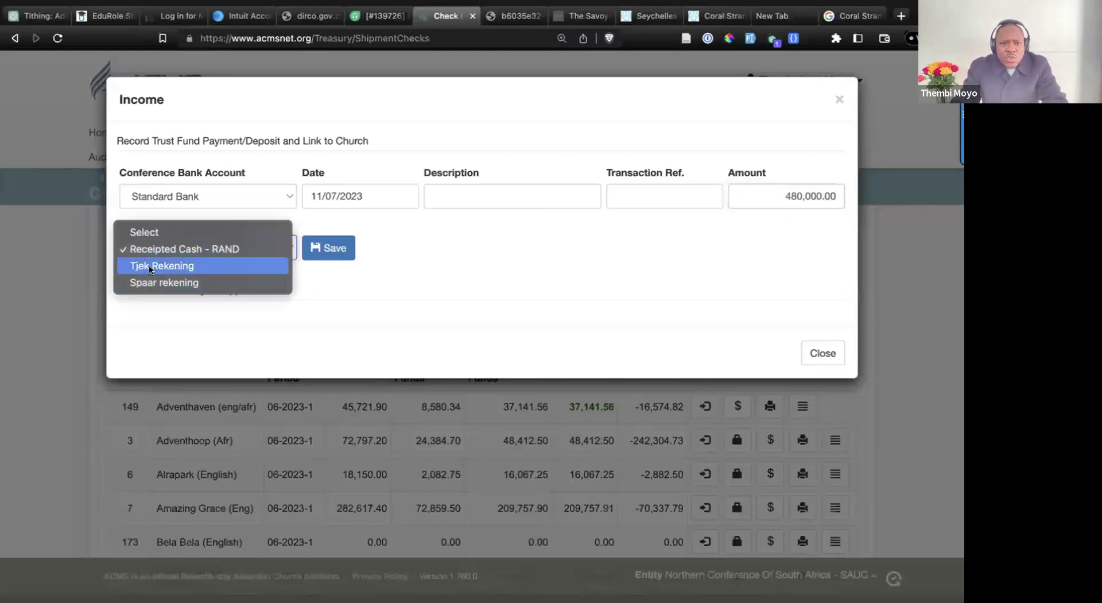
{"action": "left_click", "coordinate": [163, 265]}
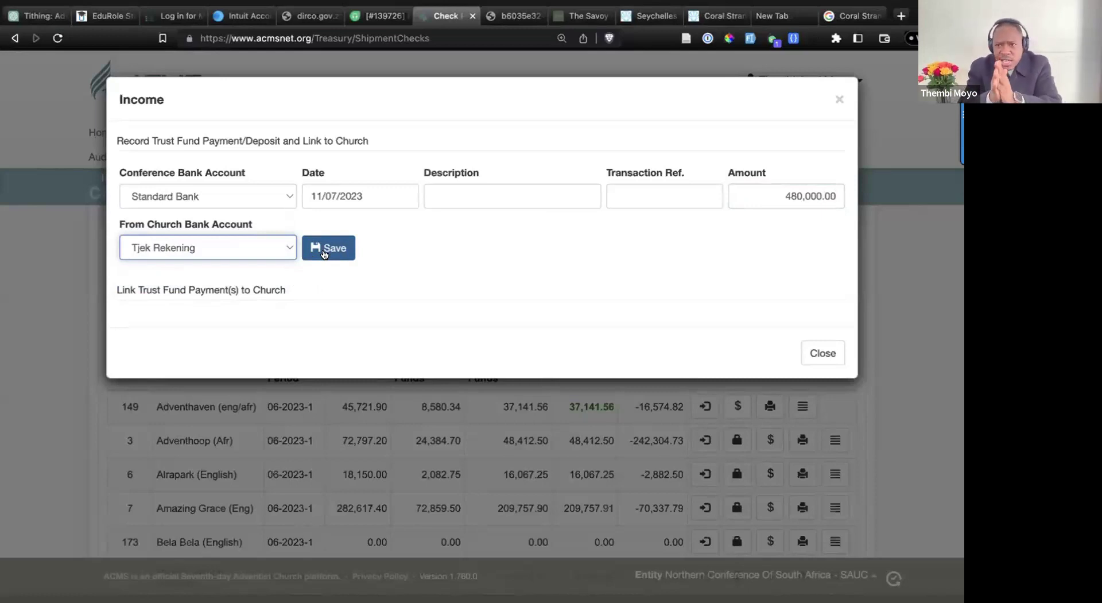
- Correct the payment amount to 48,000.00 and close the payment form without saving
{"action": "left_click", "coordinate": [827, 198]}
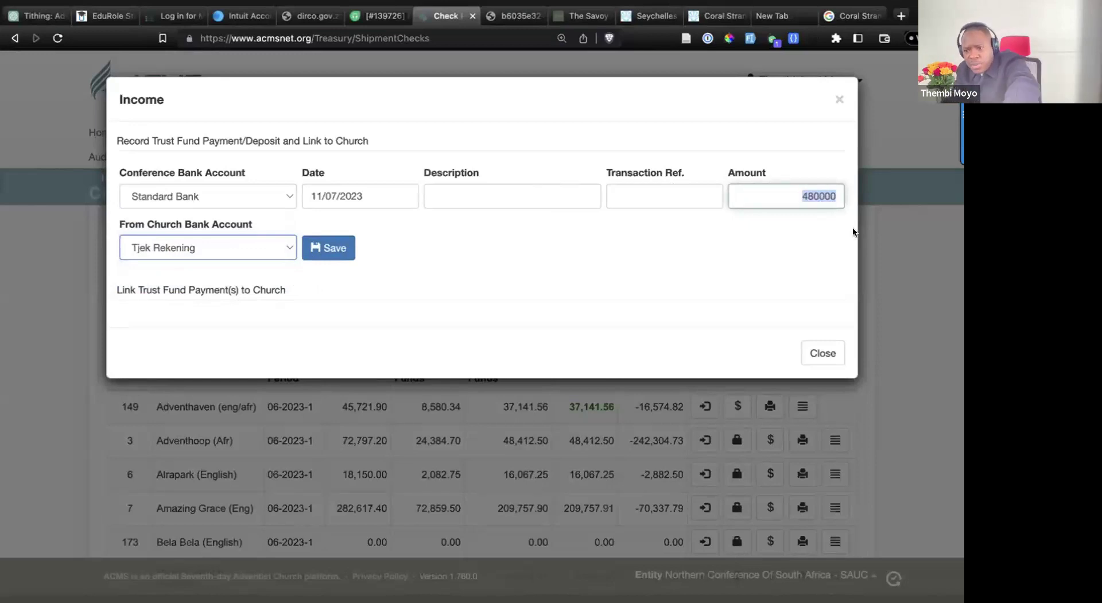
{"action": "key", "text": "Right"}
{"action": "key", "text": "BackSpace"}
{"action": "left_click", "coordinate": [715, 261]}
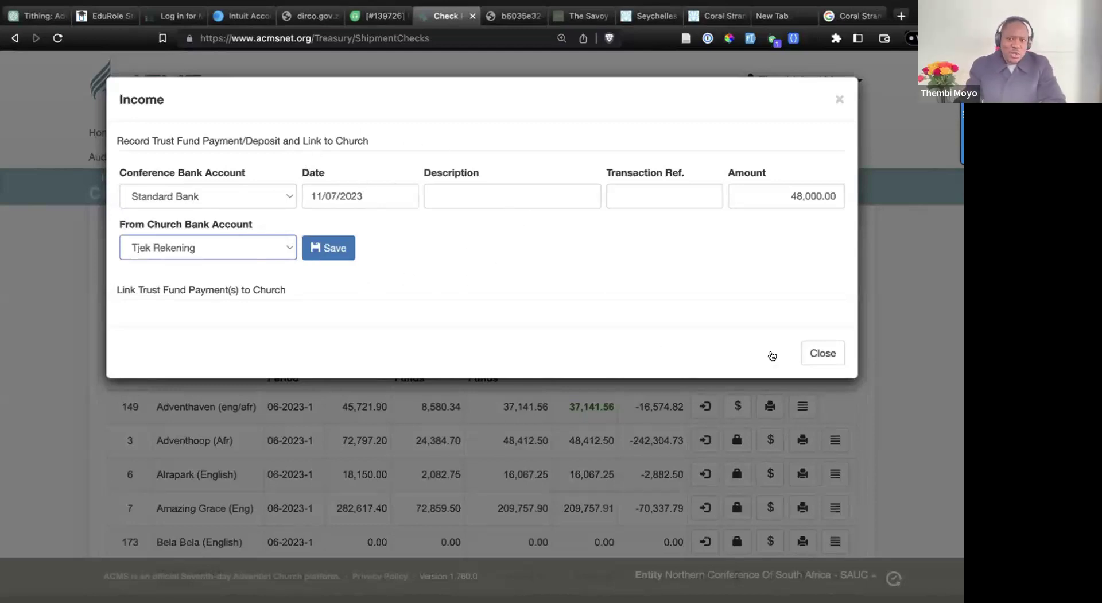
{"action": "left_click", "coordinate": [826, 348]}
- Go to Capture Deposits under the financial transactions and open a blank form for a new deposit
{"action": "left_click", "coordinate": [550, 135]}
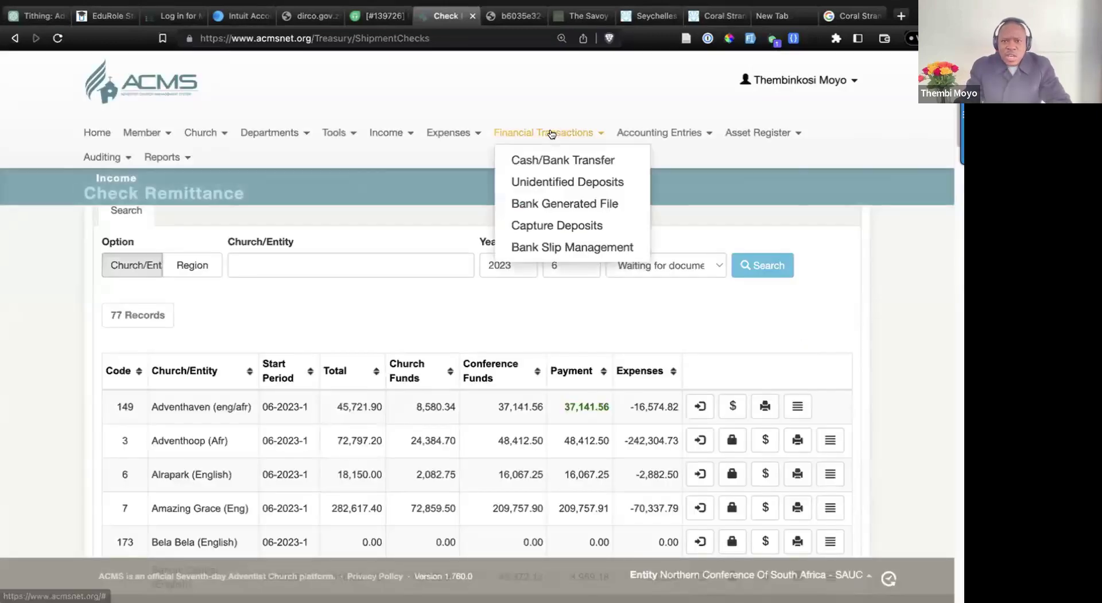
{"action": "left_click", "coordinate": [577, 225]}
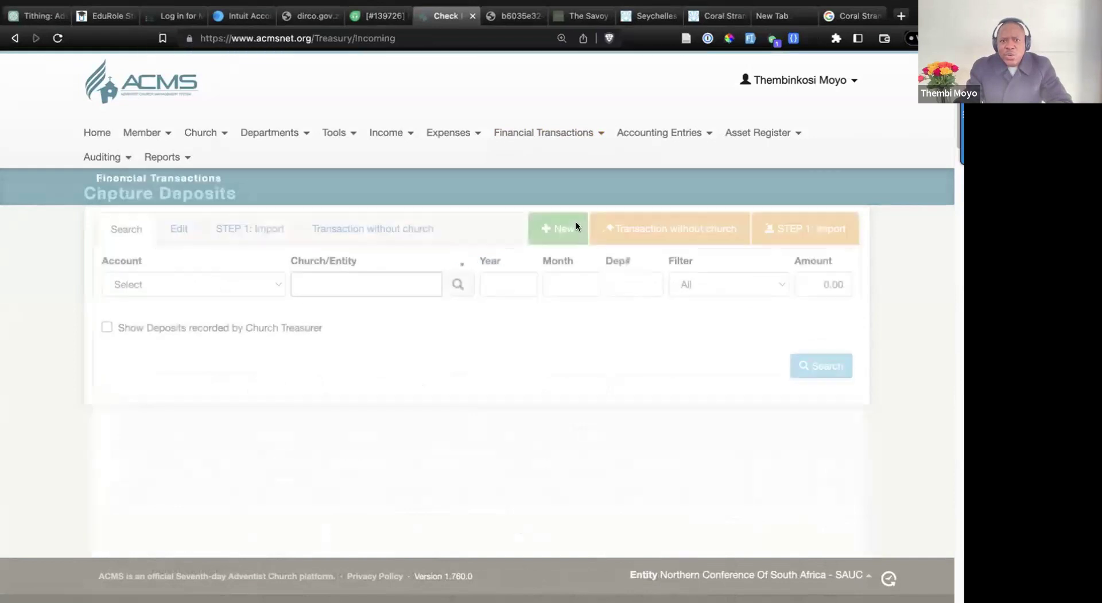
{"action": "scroll", "coordinate": [430, 250], "scroll_direction": "down", "scroll_amount": 2}
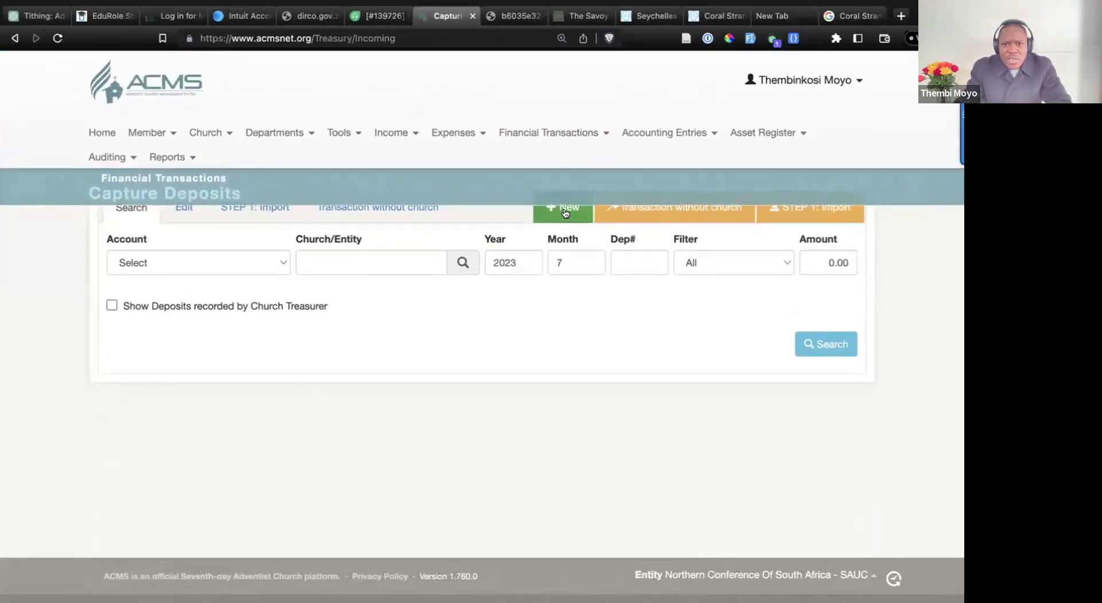
{"action": "left_click", "coordinate": [563, 214]}
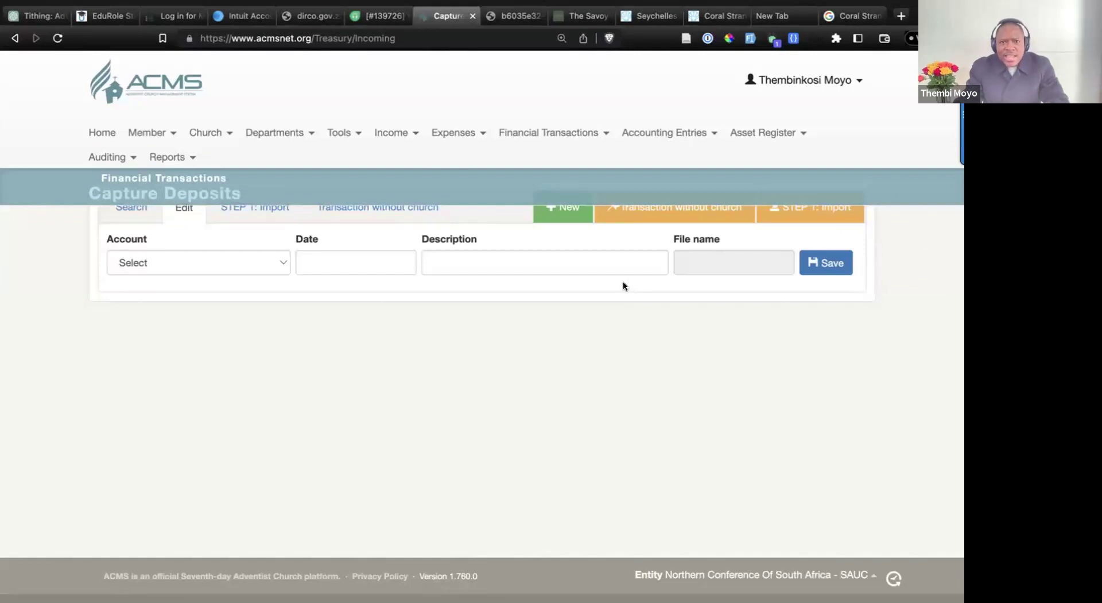
- Return to Check Remittance, set the month to 6 for 2023 and search for the church remittances
{"action": "left_click", "coordinate": [394, 132]}
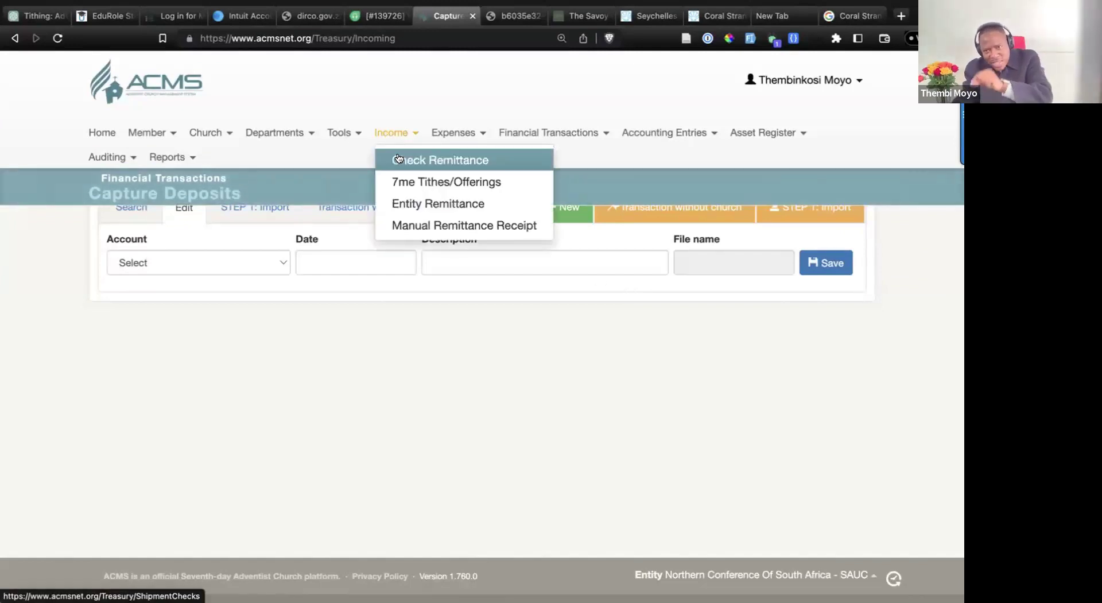
{"action": "left_click", "coordinate": [399, 159]}
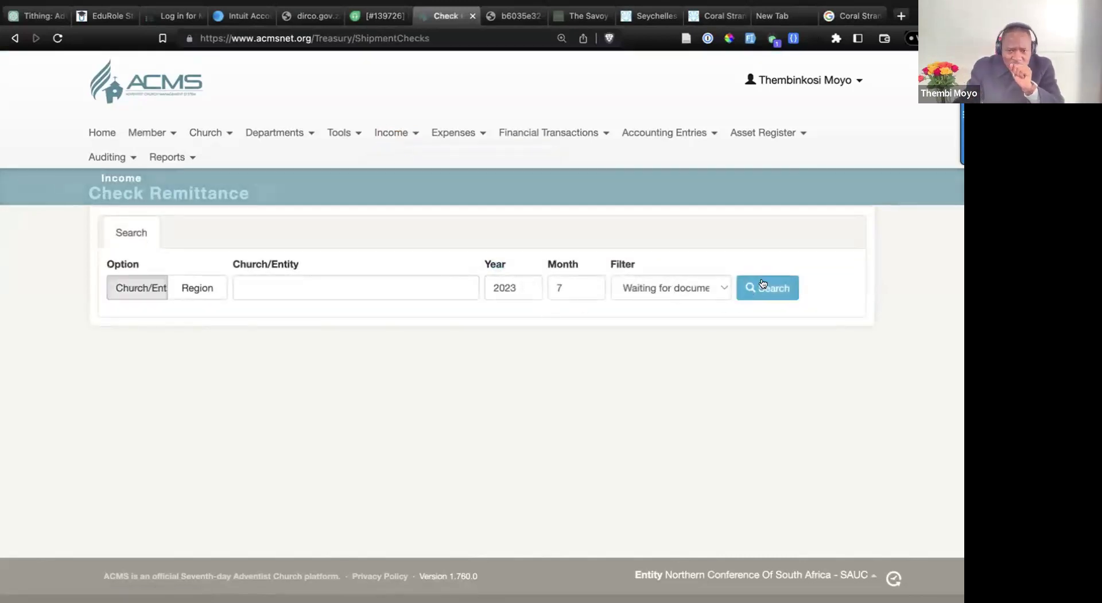
{"action": "left_click", "coordinate": [596, 292]}
{"action": "left_click", "coordinate": [775, 289]}
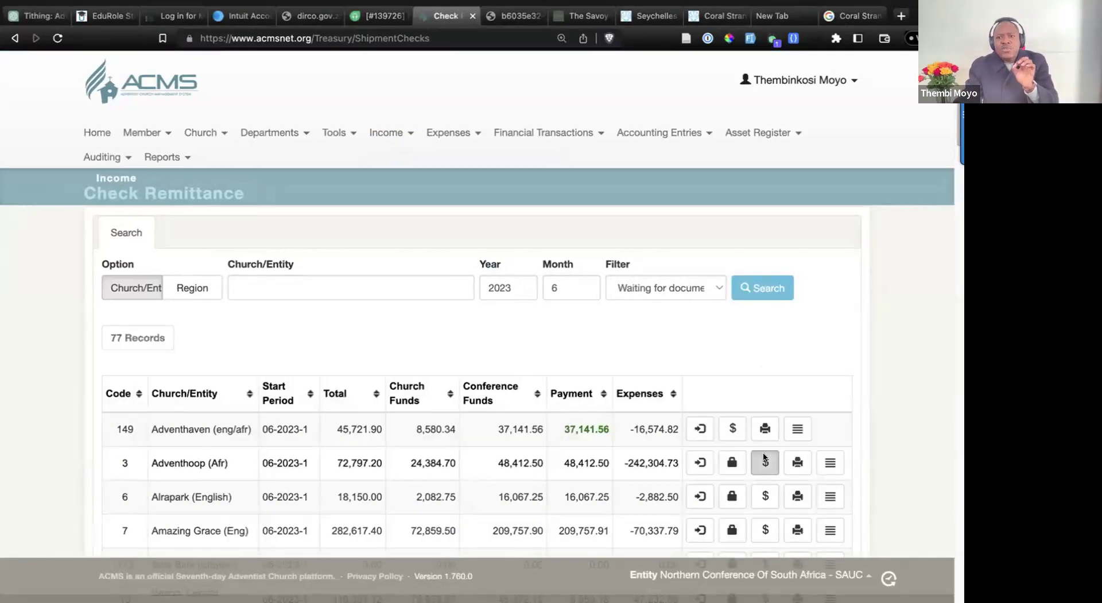
- Open Adventhoop (Afr)'s trust fund payment form, choose Standard Bank as conference account and review the church bank account options, keeping Receipted Cash - RAND
{"action": "left_click", "coordinate": [769, 462]}
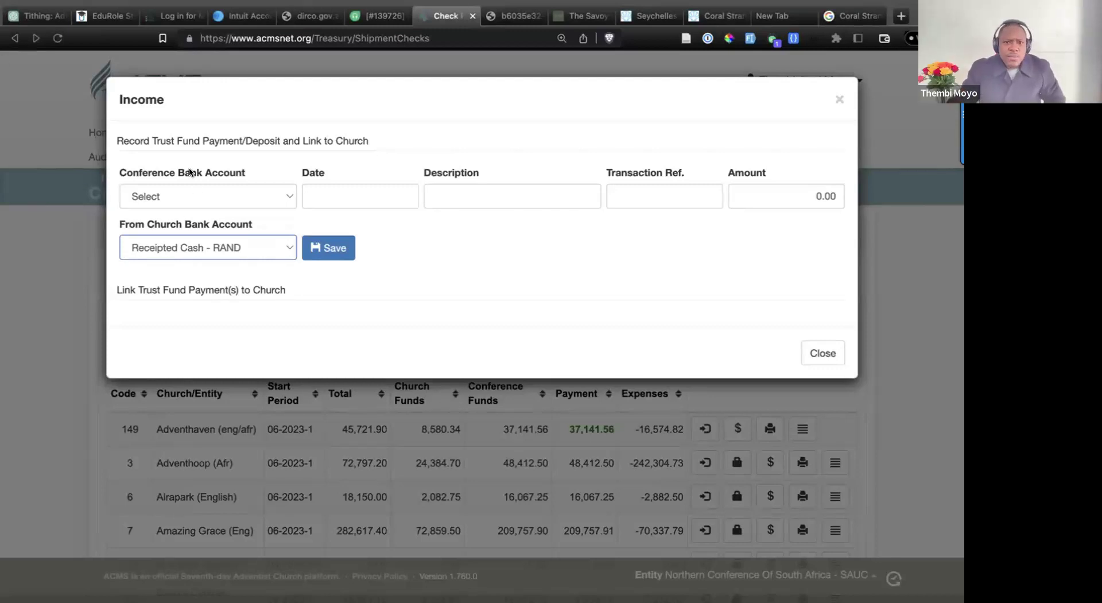
{"action": "left_click", "coordinate": [222, 193]}
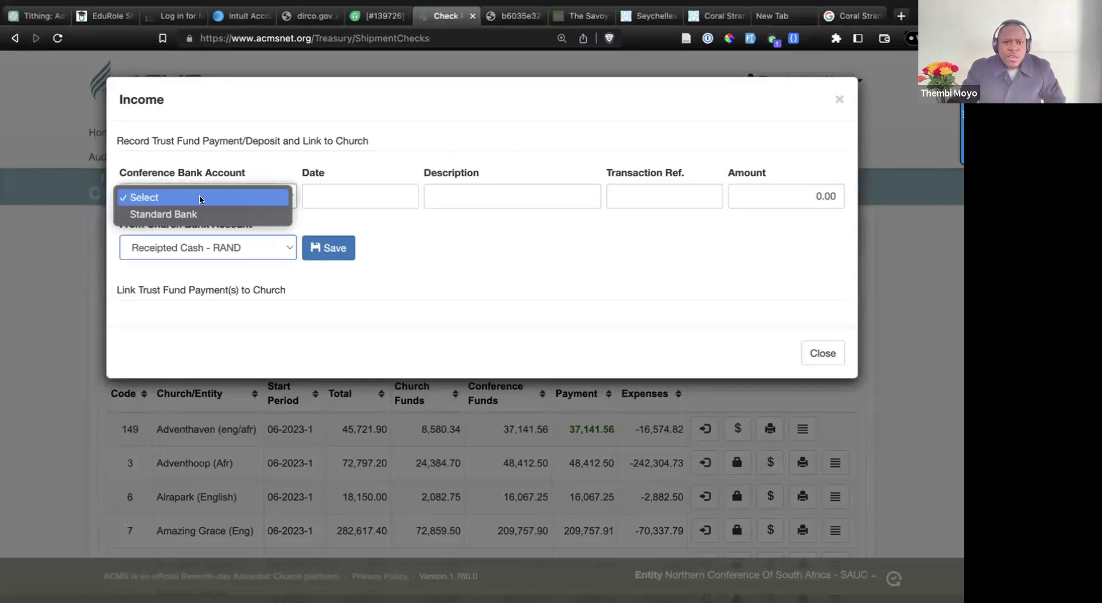
{"action": "left_click", "coordinate": [173, 214]}
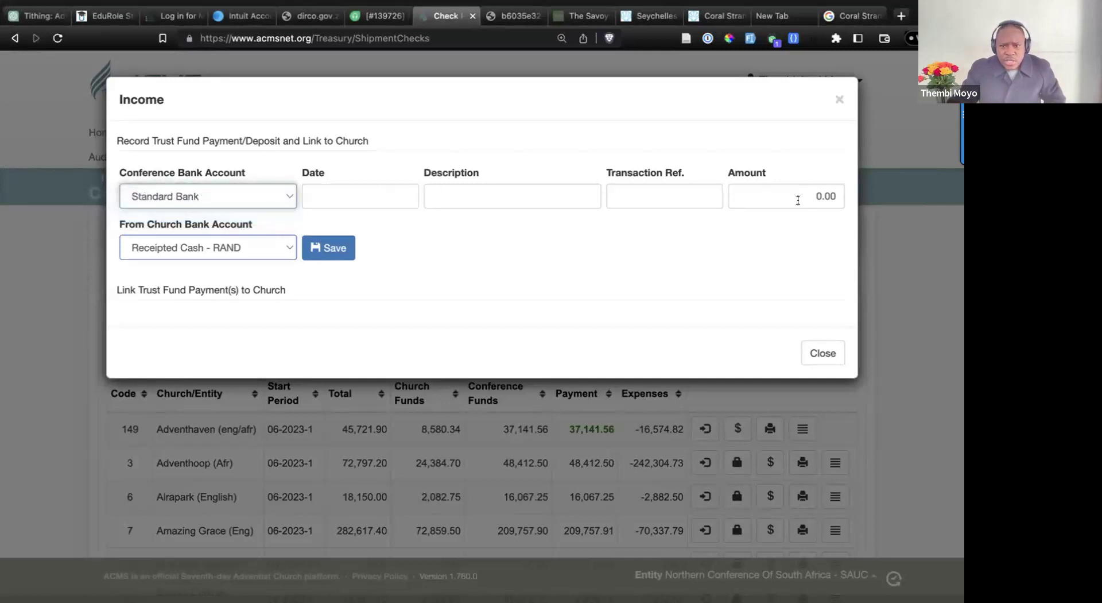
{"action": "left_click", "coordinate": [169, 244]}
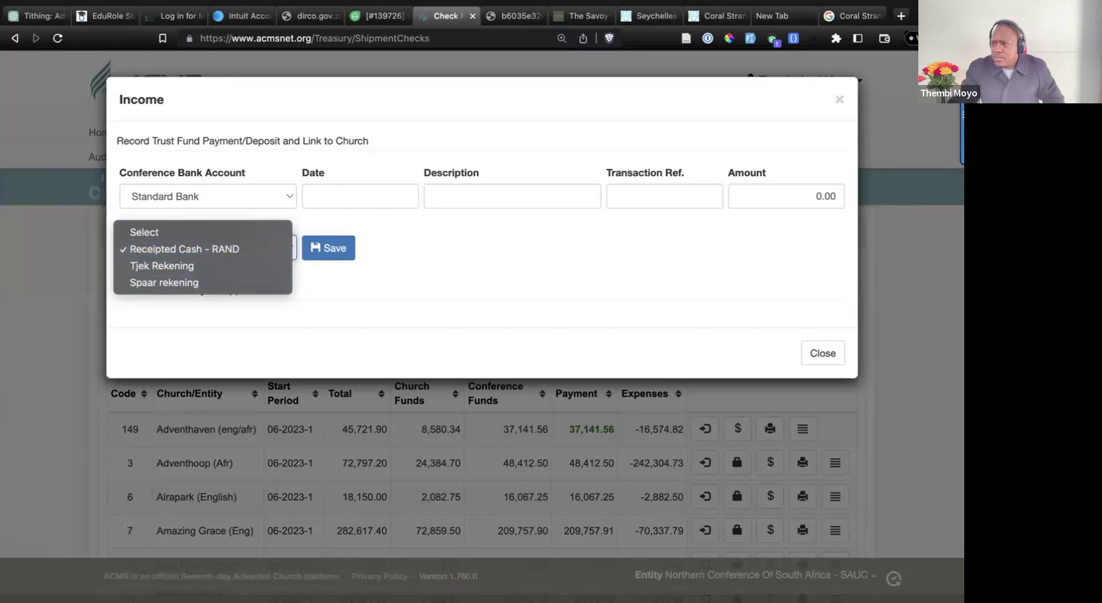
{"action": "key", "text": "Escape"}
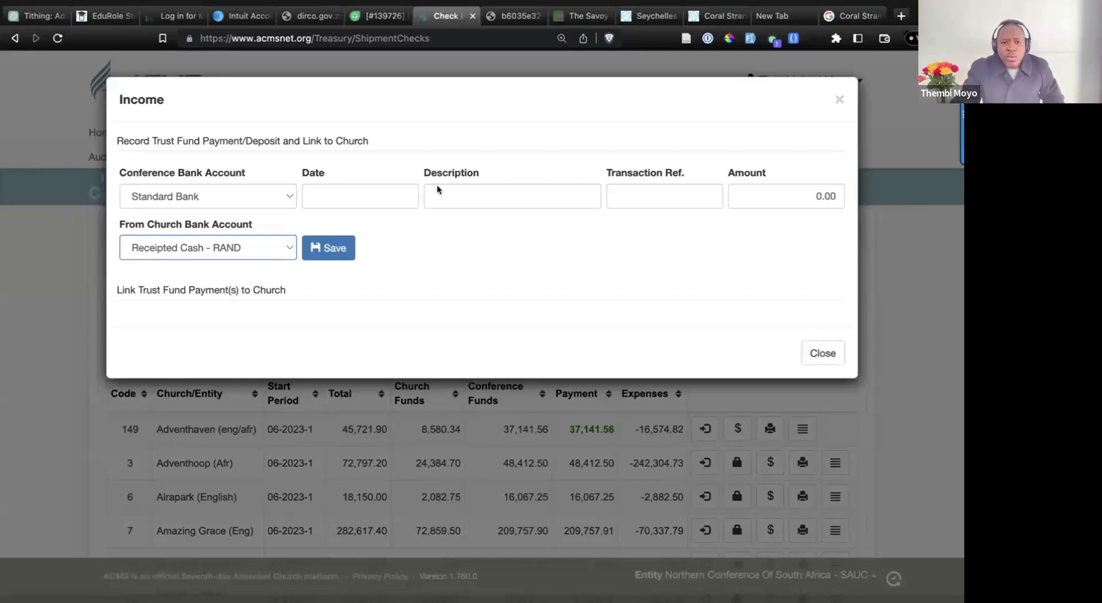
- Close Adventhoop (Afr)'s payment form without saving and view the trust fund payment linked to Adventhaven (eng/afr)
{"action": "left_click", "coordinate": [815, 354]}
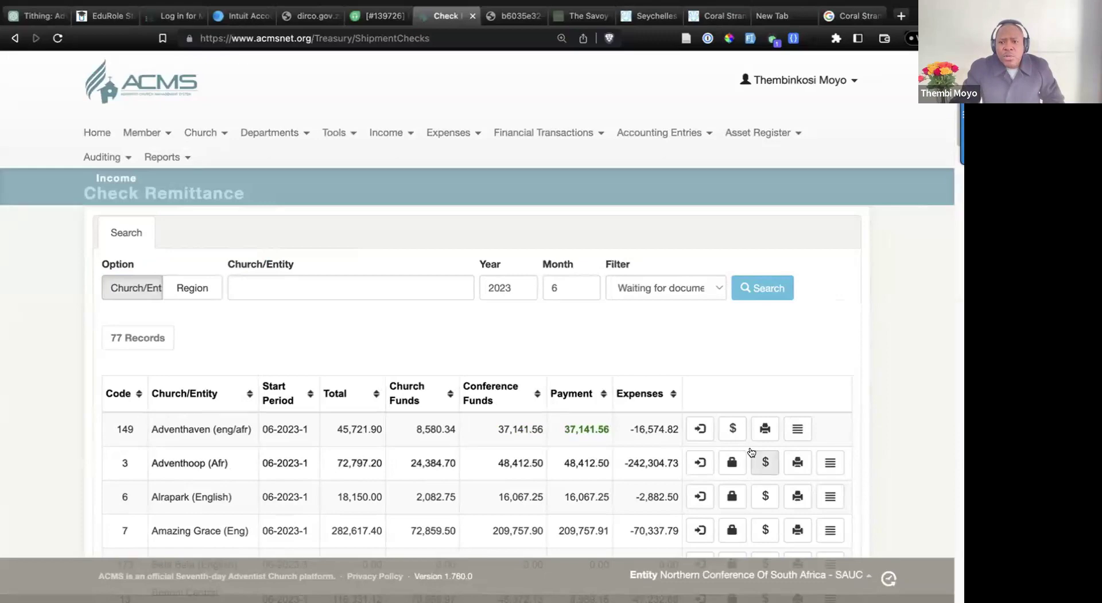
{"action": "left_click", "coordinate": [729, 430]}
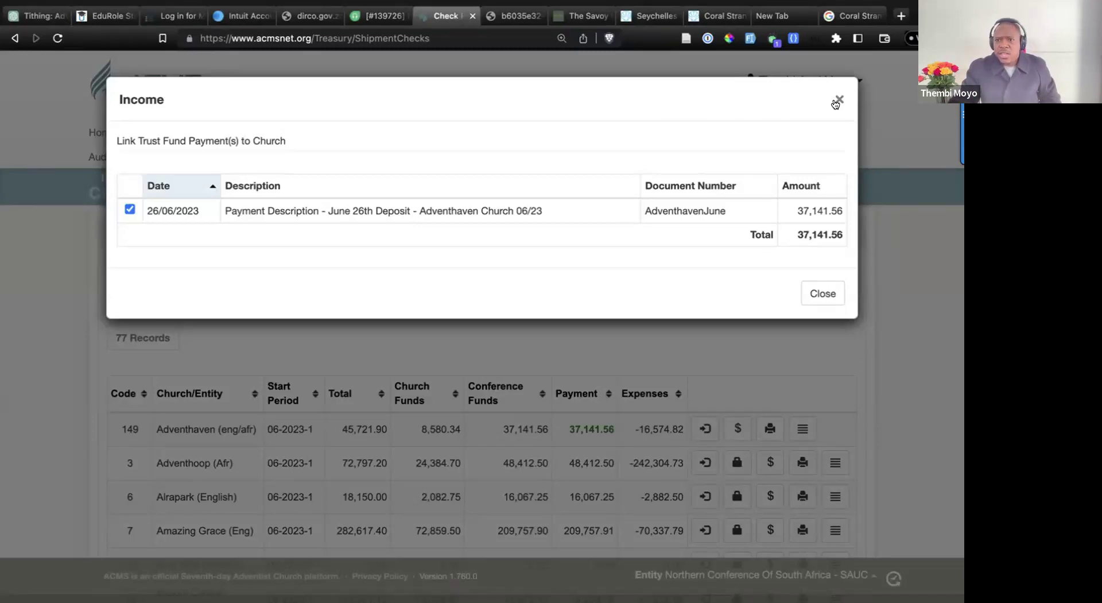
{"action": "left_click", "coordinate": [838, 100]}
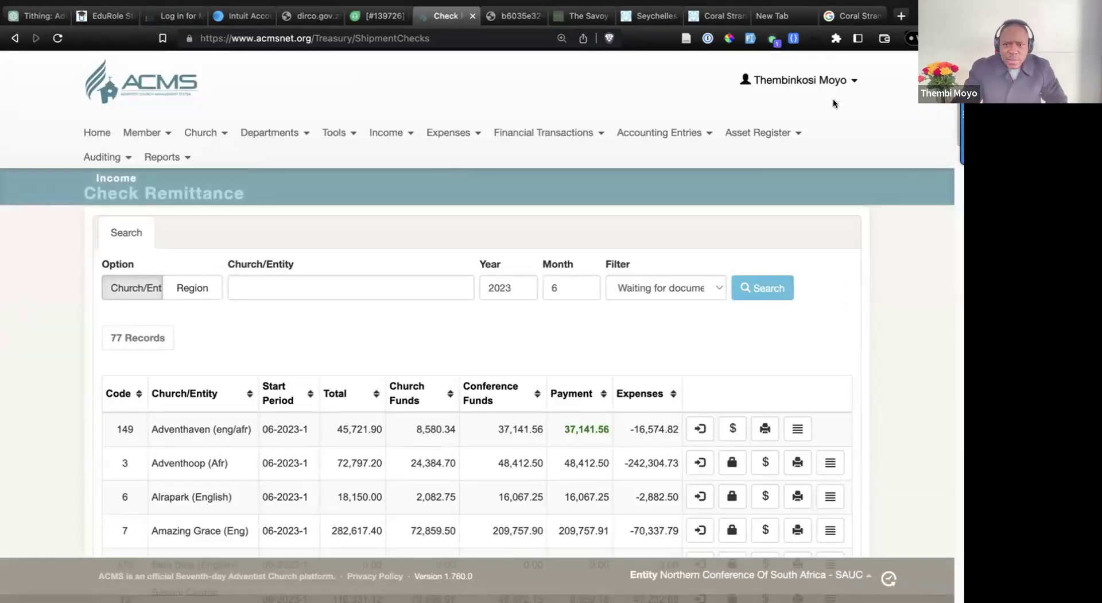
- Go to Capture Deposits under the financial transactions and review the income and financial transaction options
{"action": "left_click", "coordinate": [541, 136]}
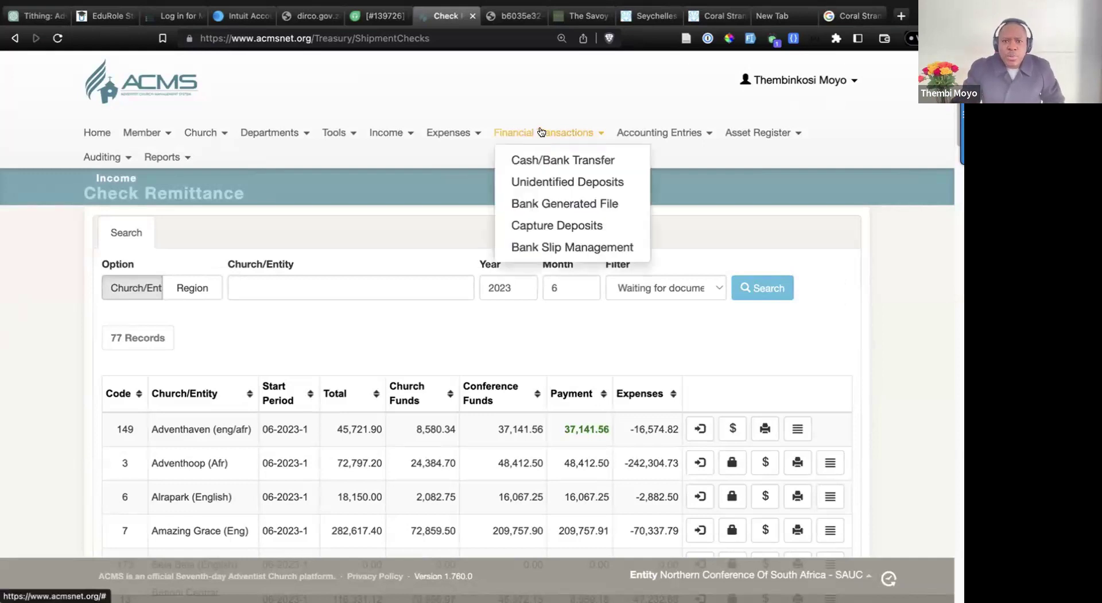
{"action": "left_click", "coordinate": [566, 227]}
{"action": "scroll", "coordinate": [543, 315], "scroll_direction": "down", "scroll_amount": 1}
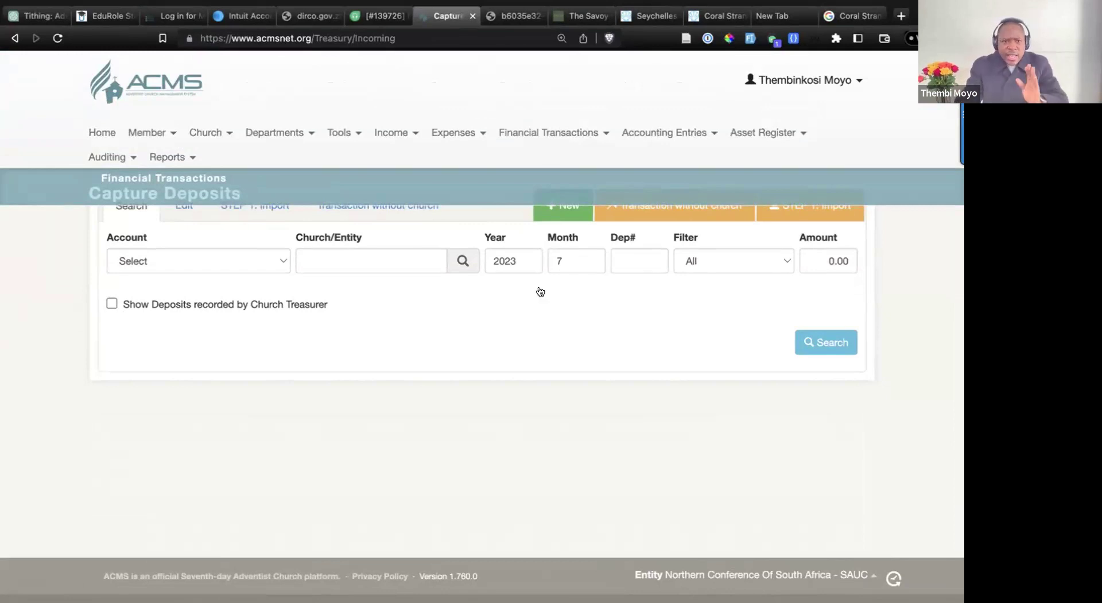
{"action": "left_click", "coordinate": [548, 132]}
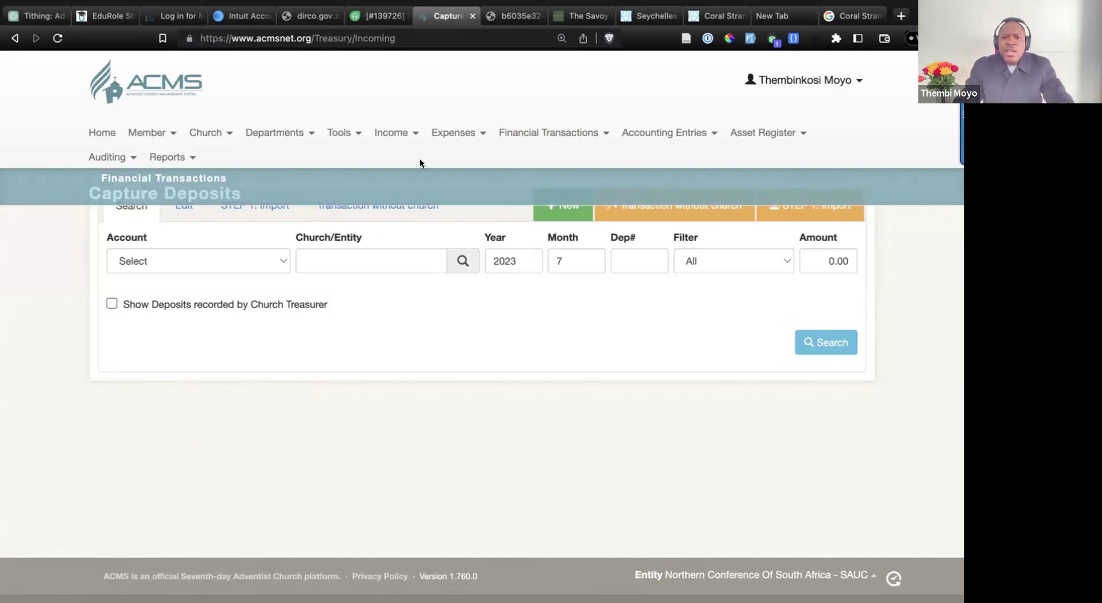
{"action": "left_click", "coordinate": [398, 141]}
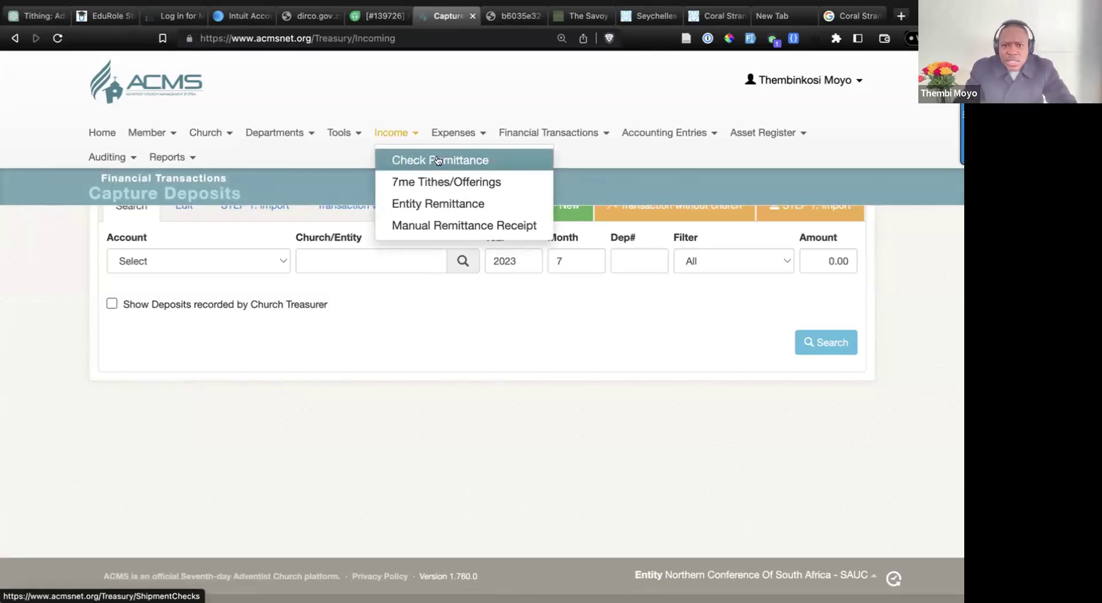
{"action": "left_click", "coordinate": [579, 129]}
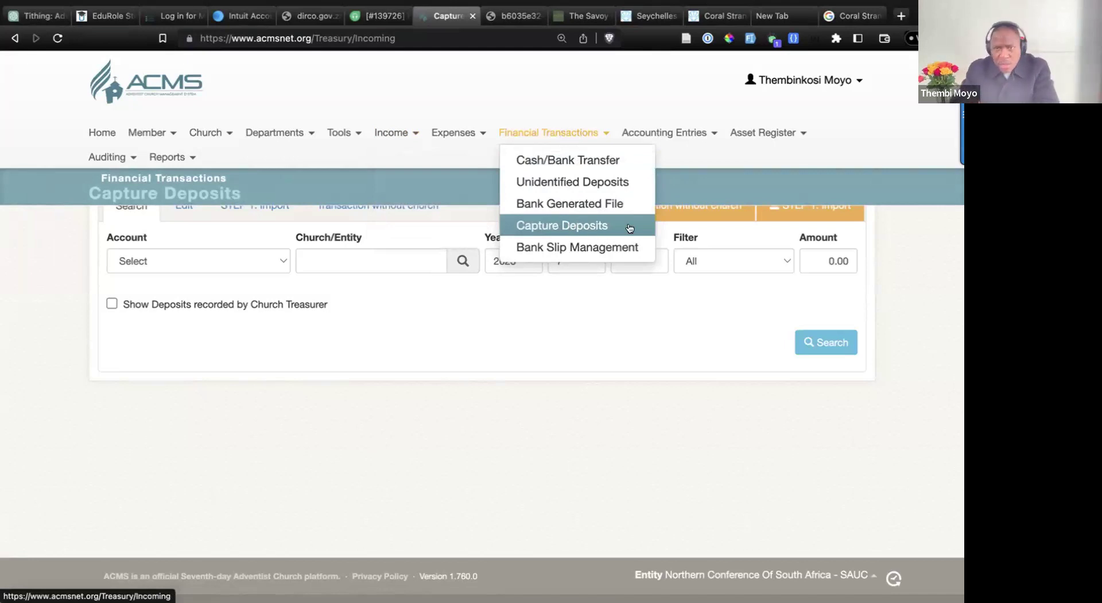
- Return to Check Remittance, search month 6 of 2023 and compare Adventhaven's payment with its conference funds
{"action": "mouse_move", "coordinate": [388, 138]}
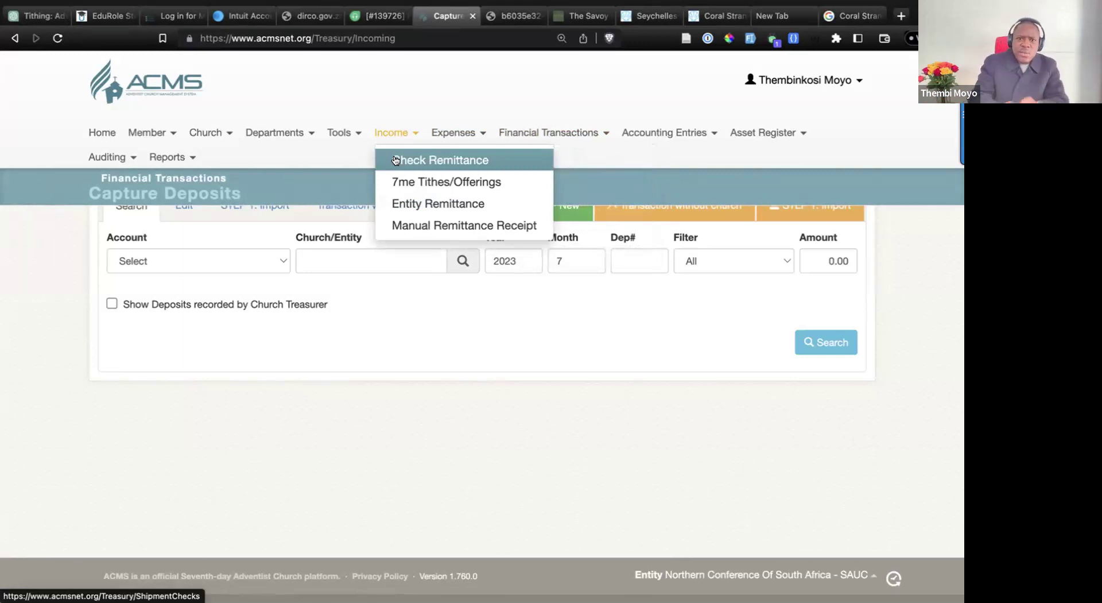
{"action": "left_click", "coordinate": [396, 160]}
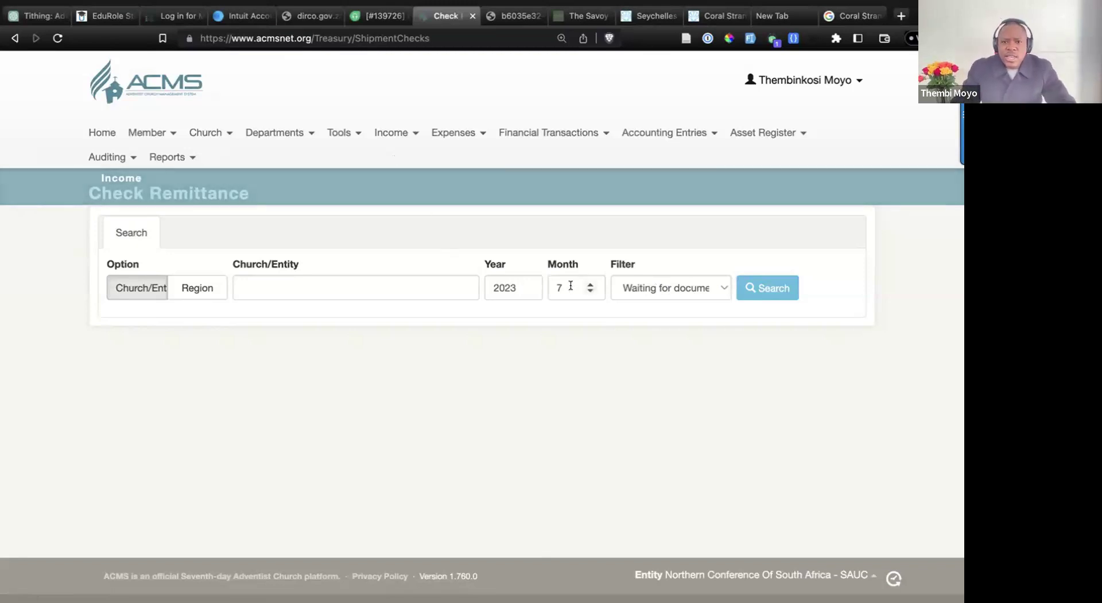
{"action": "left_click", "coordinate": [590, 291]}
{"action": "left_click", "coordinate": [769, 289]}
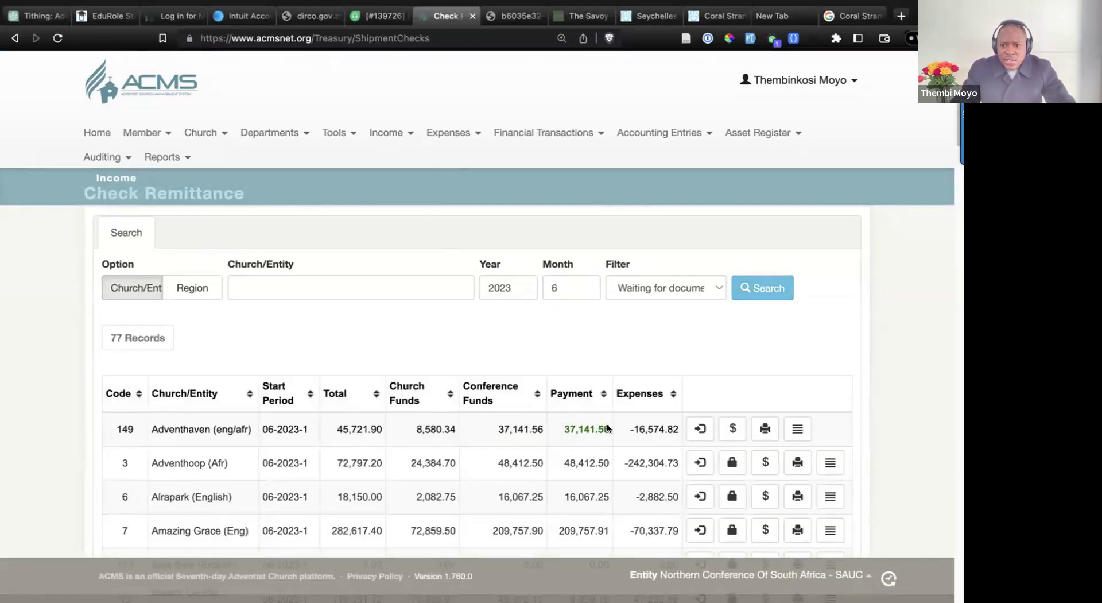
{"action": "left_click_drag", "start_coordinate": [609, 429], "coordinate": [553, 434]}
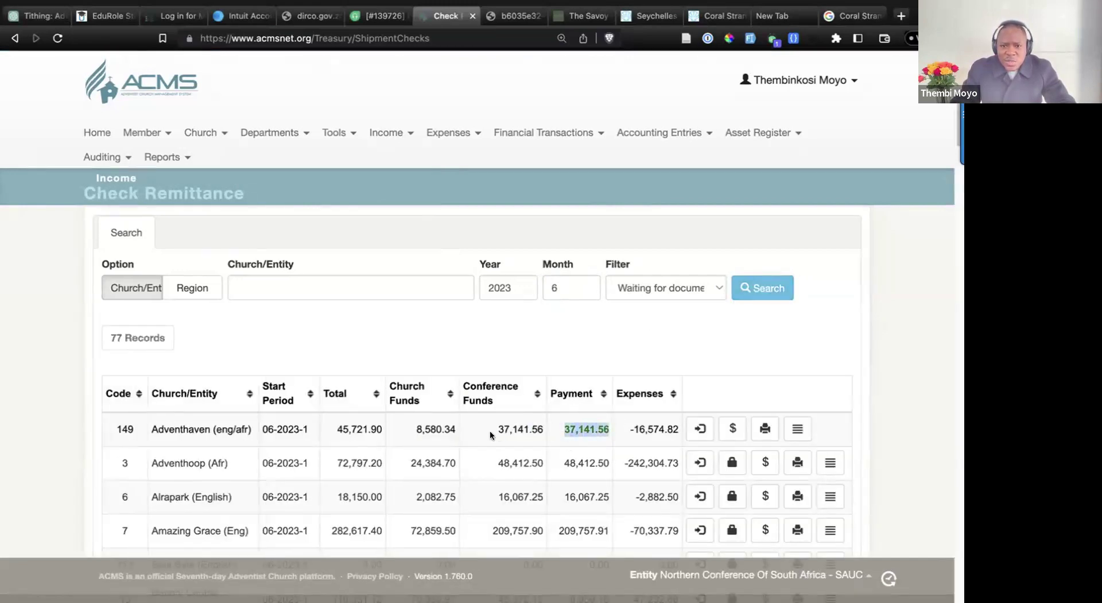
{"action": "left_click_drag", "start_coordinate": [483, 431], "coordinate": [609, 429]}
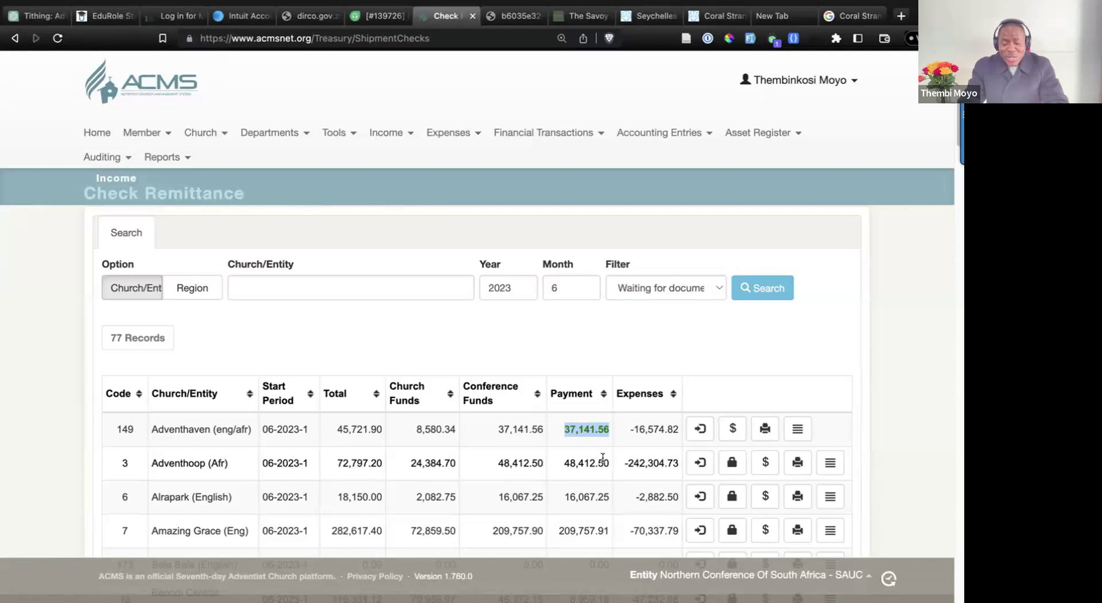
- Go to Capture Deposits and search for all deposits from month 5 of 2023
{"action": "left_click", "coordinate": [543, 132]}
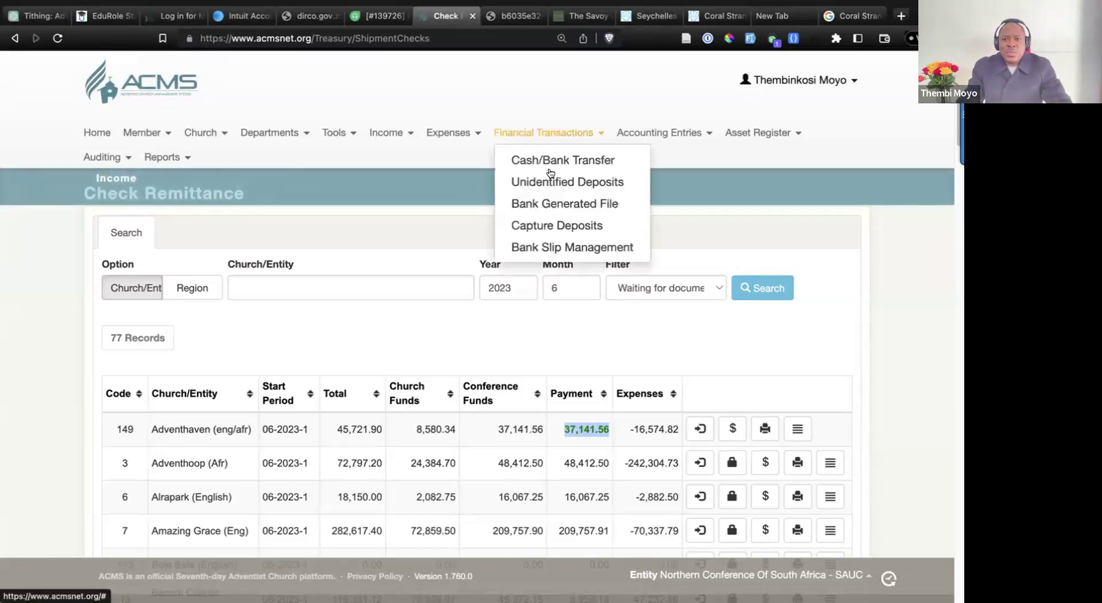
{"action": "left_click", "coordinate": [567, 228]}
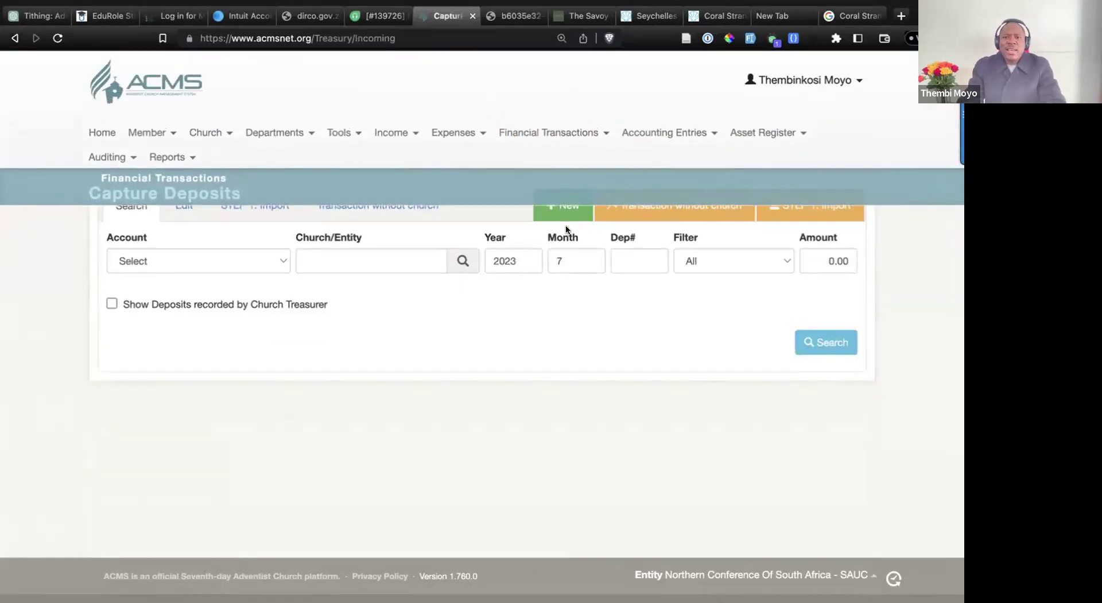
{"action": "left_click", "coordinate": [589, 263]}
{"action": "left_click", "coordinate": [590, 264]}
{"action": "left_click", "coordinate": [834, 341]}
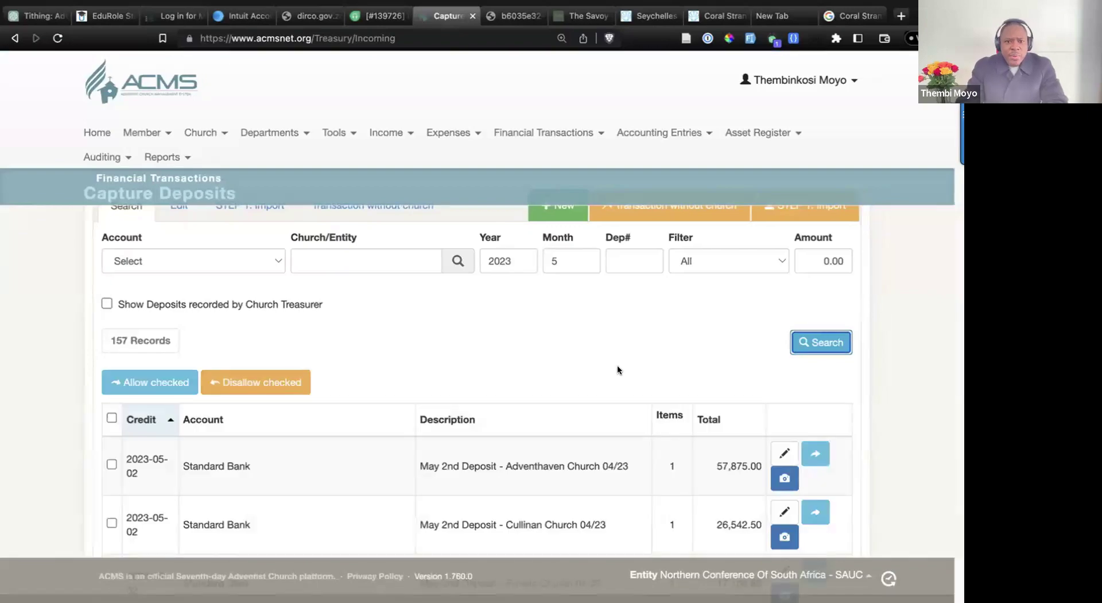
- Find the treasurer-recorded Shipping Payment of 2023-05-29 in the deposit list and highlight its total
{"action": "scroll", "coordinate": [630, 362], "scroll_direction": "down", "scroll_amount": 20}
{"action": "scroll", "coordinate": [608, 366], "scroll_direction": "down", "scroll_amount": 20}
{"action": "scroll", "coordinate": [608, 363], "scroll_direction": "up", "scroll_amount": 5}
{"action": "scroll", "coordinate": [608, 362], "scroll_direction": "up", "scroll_amount": 15}
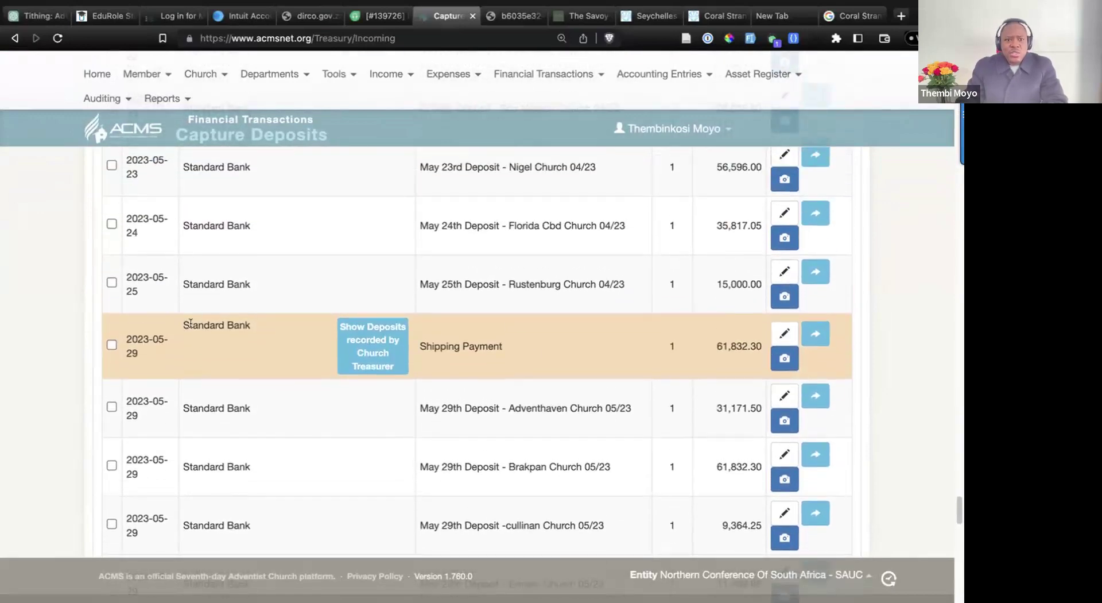
{"action": "scroll", "coordinate": [394, 337], "scroll_direction": "down", "scroll_amount": 1}
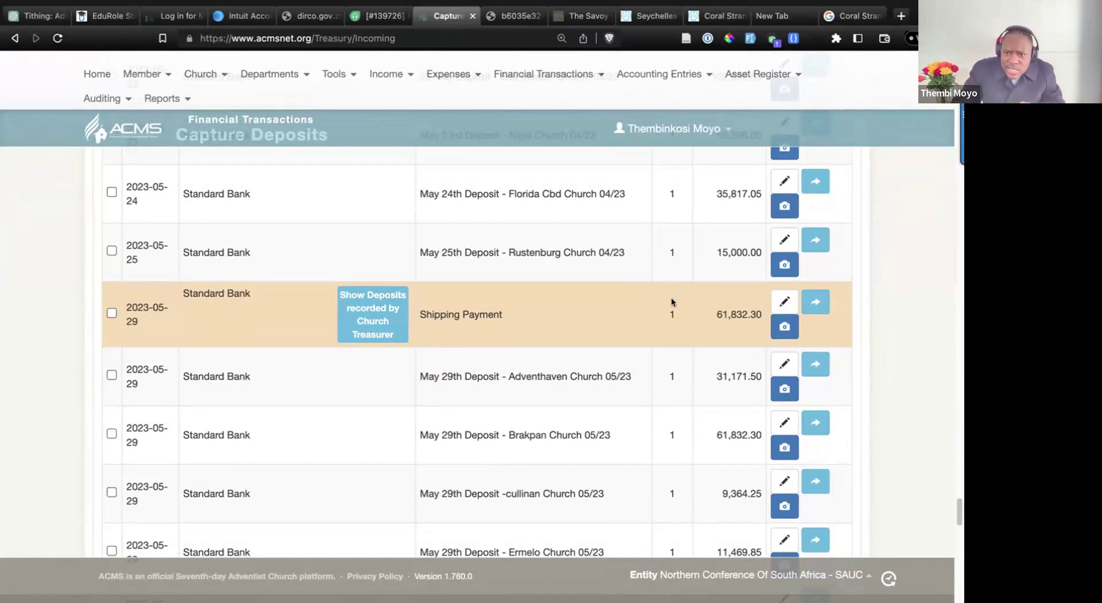
{"action": "left_click_drag", "start_coordinate": [712, 310], "coordinate": [763, 308]}
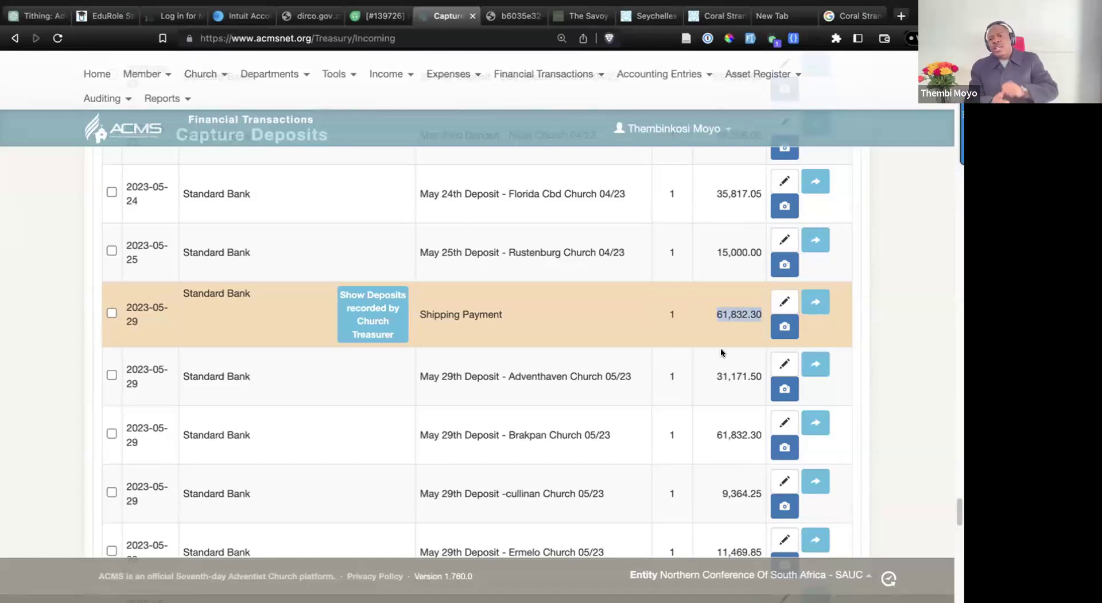
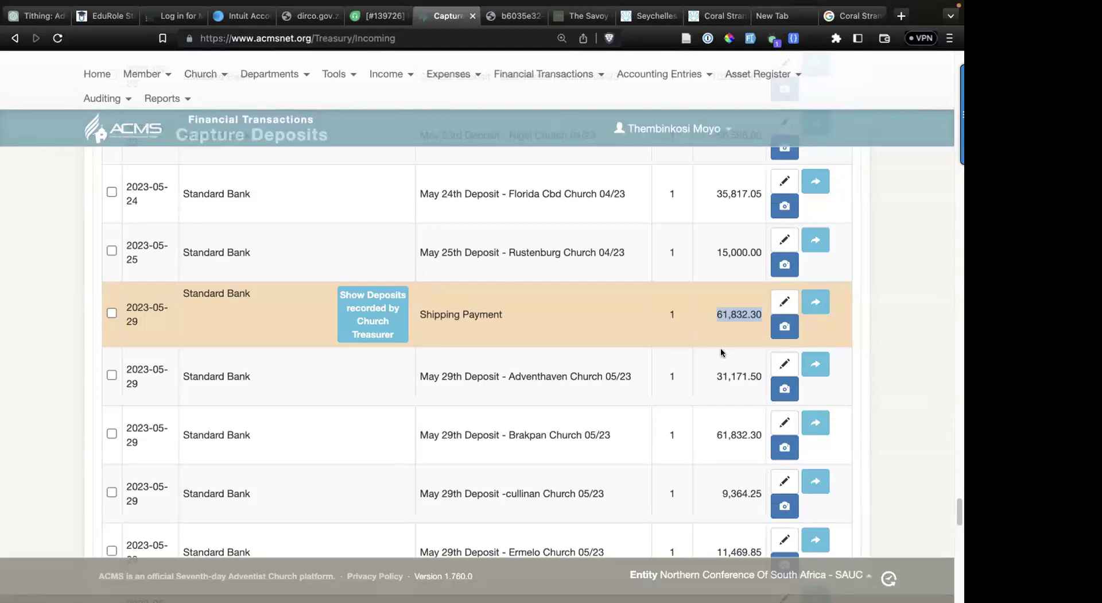
{"action": "left_click", "coordinate": [549, 321]}
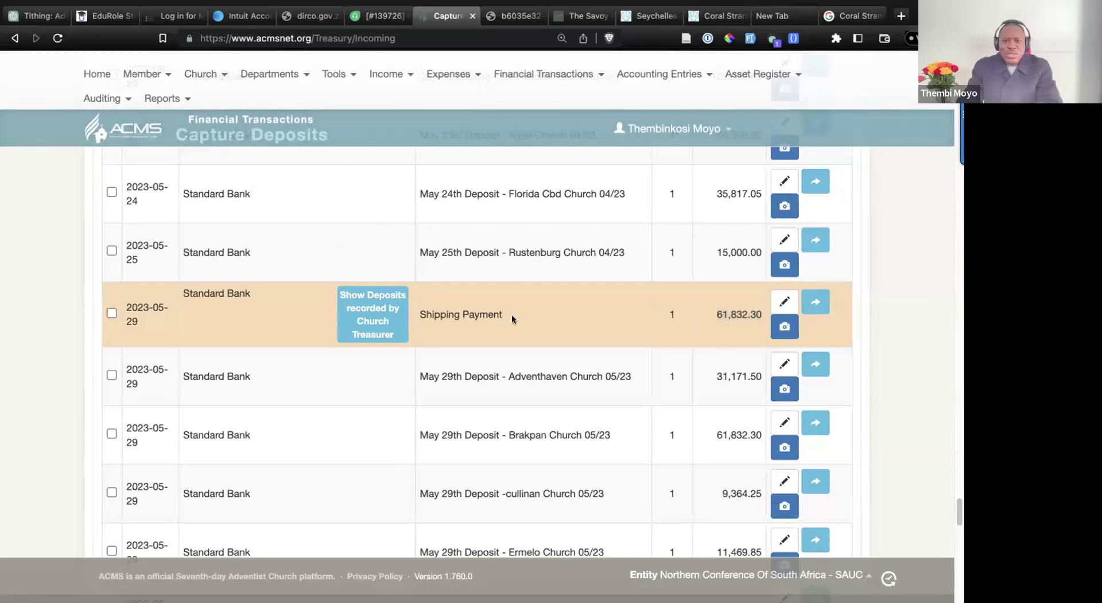
- Compare the Shipping Payment with the surrounding May deposits, and view its document image capture details
{"action": "scroll", "coordinate": [495, 314], "scroll_direction": "up", "scroll_amount": 5}
{"action": "scroll", "coordinate": [494, 311], "scroll_direction": "up", "scroll_amount": 14}
{"action": "scroll", "coordinate": [476, 375], "scroll_direction": "down", "scroll_amount": 13}
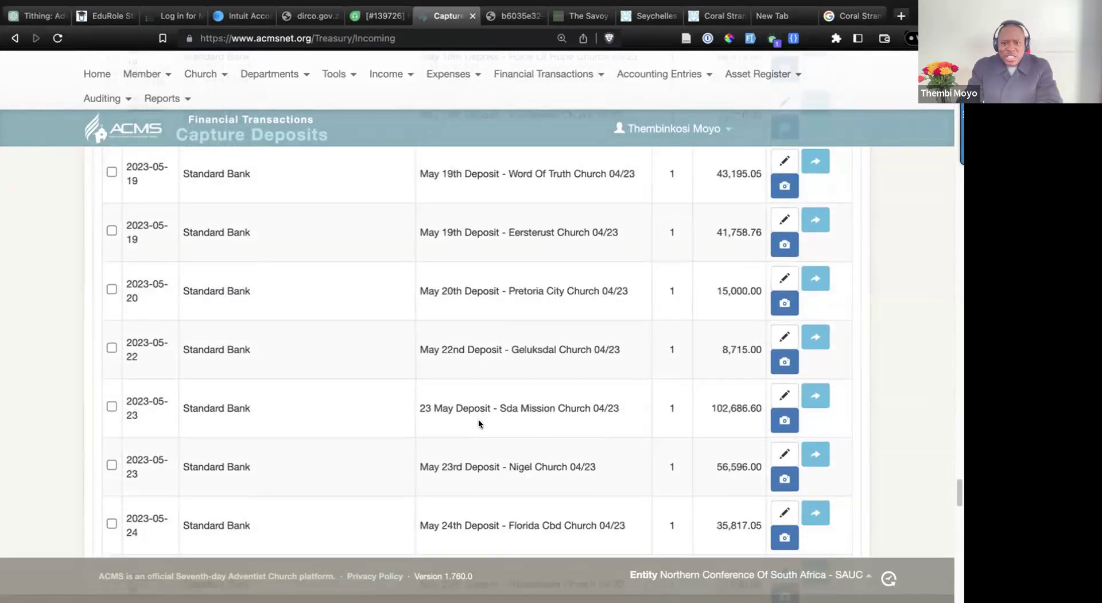
{"action": "scroll", "coordinate": [479, 423], "scroll_direction": "down", "scroll_amount": 5}
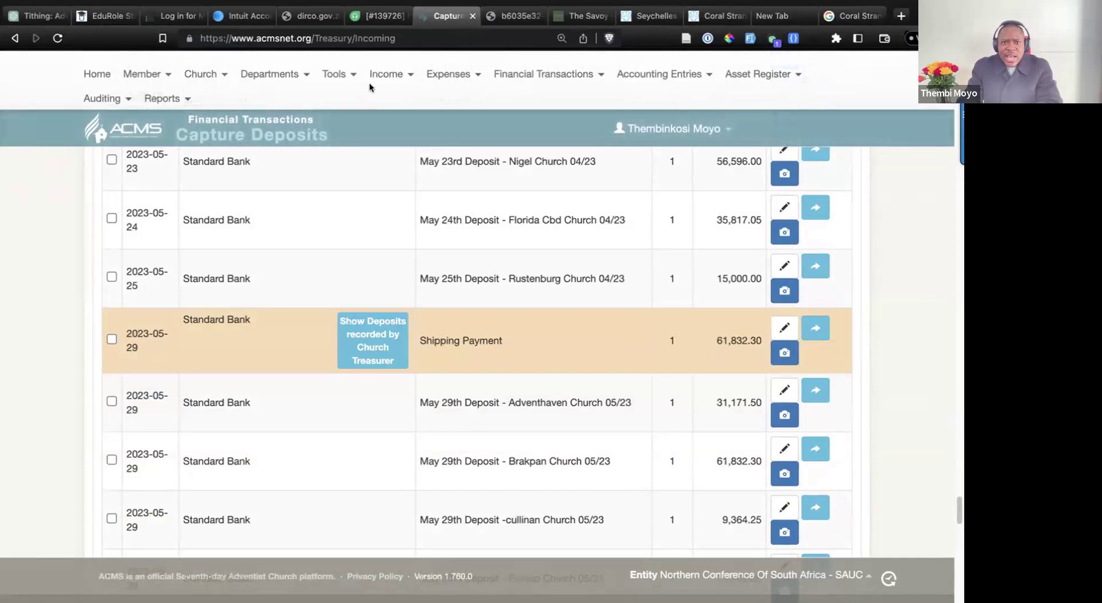
{"action": "mouse_move", "coordinate": [368, 89]}
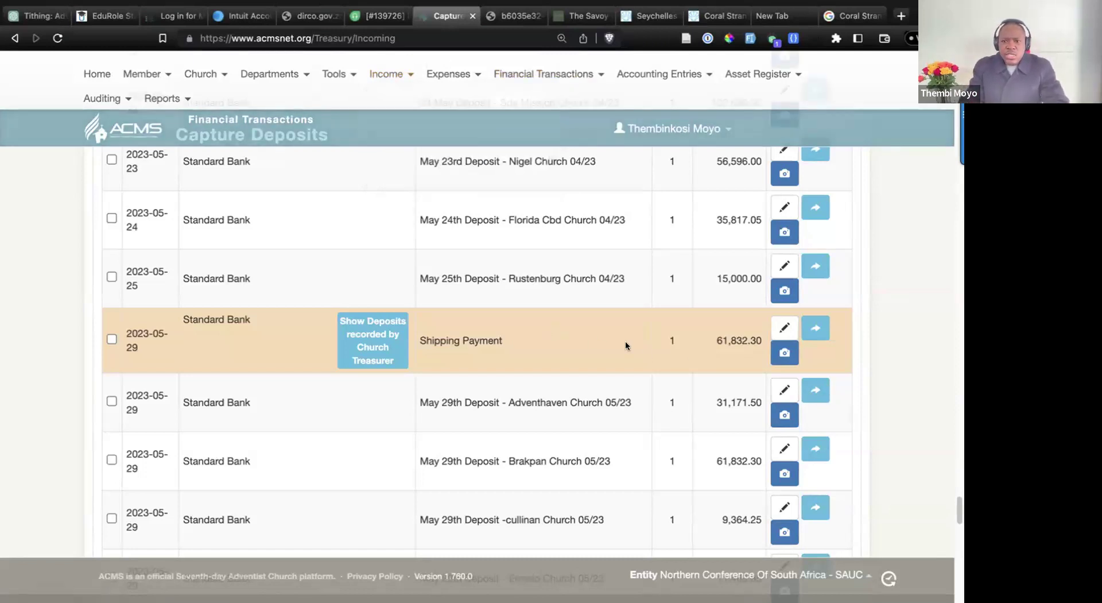
{"action": "scroll", "coordinate": [522, 338], "scroll_direction": "up", "scroll_amount": 1}
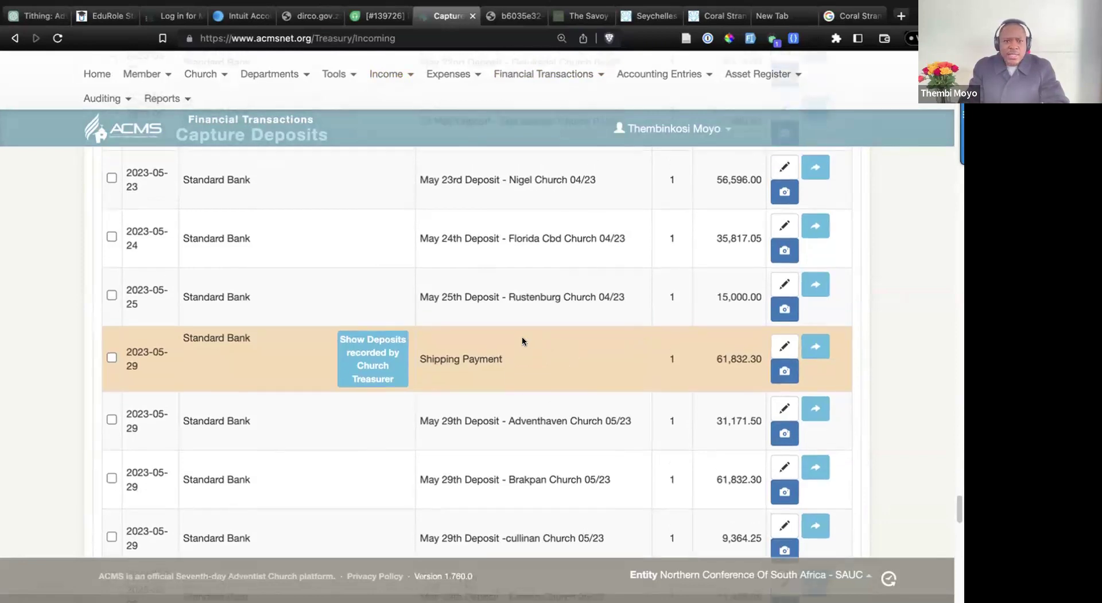
{"action": "scroll", "coordinate": [522, 339], "scroll_direction": "up", "scroll_amount": 20}
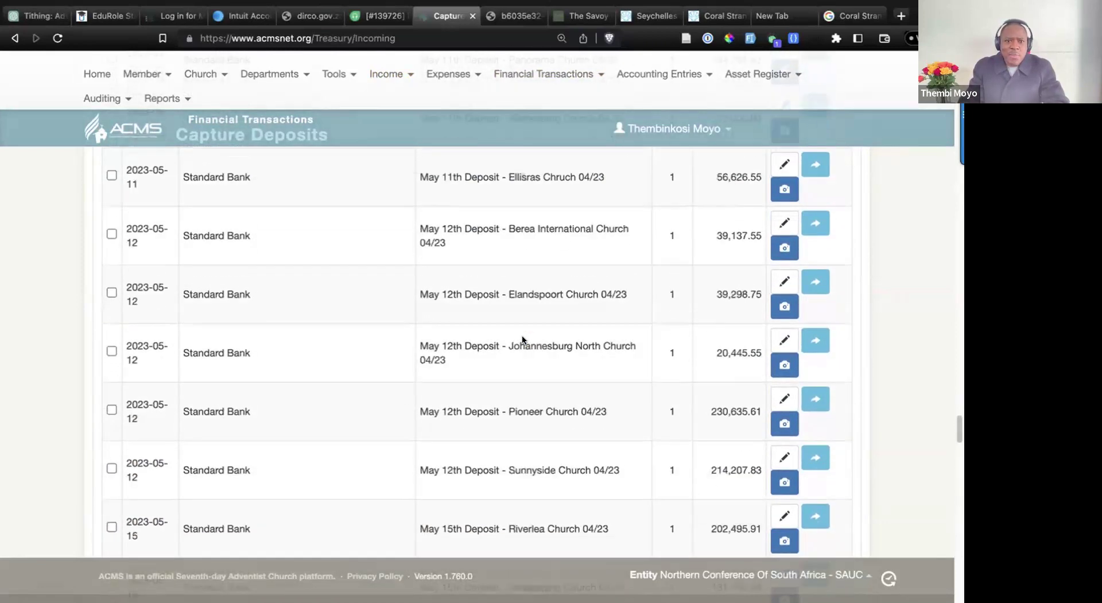
{"action": "scroll", "coordinate": [522, 340], "scroll_direction": "down", "scroll_amount": 20}
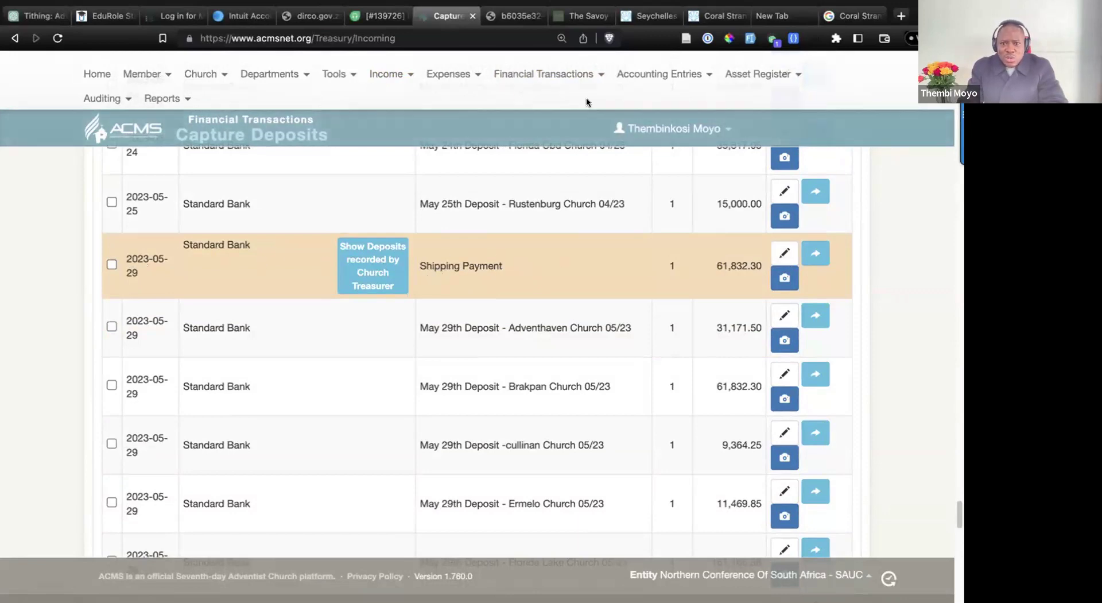
{"action": "left_click", "coordinate": [784, 279]}
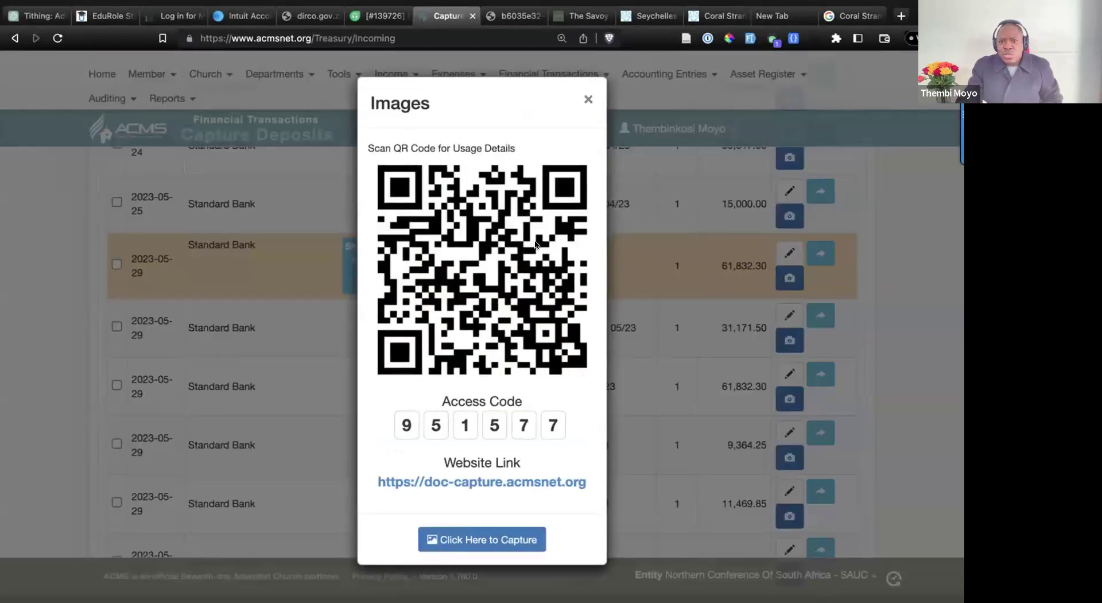
{"action": "left_click", "coordinate": [588, 100]}
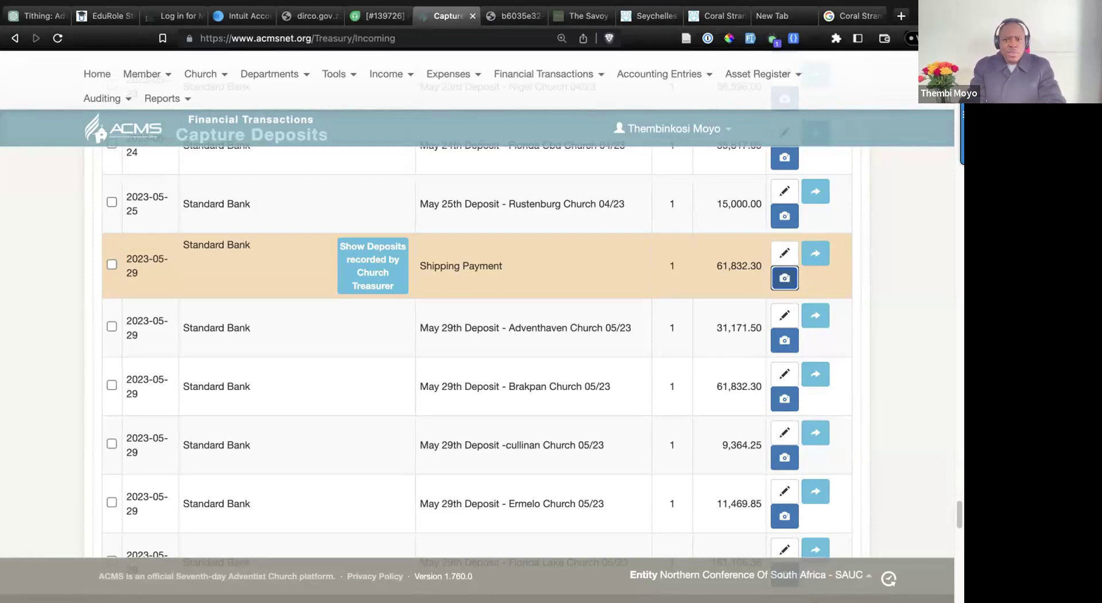
- Search for month 6 deposits of 2023, limited to those recorded by the church treasurer
{"action": "scroll", "coordinate": [517, 368], "scroll_direction": "up", "scroll_amount": 15}
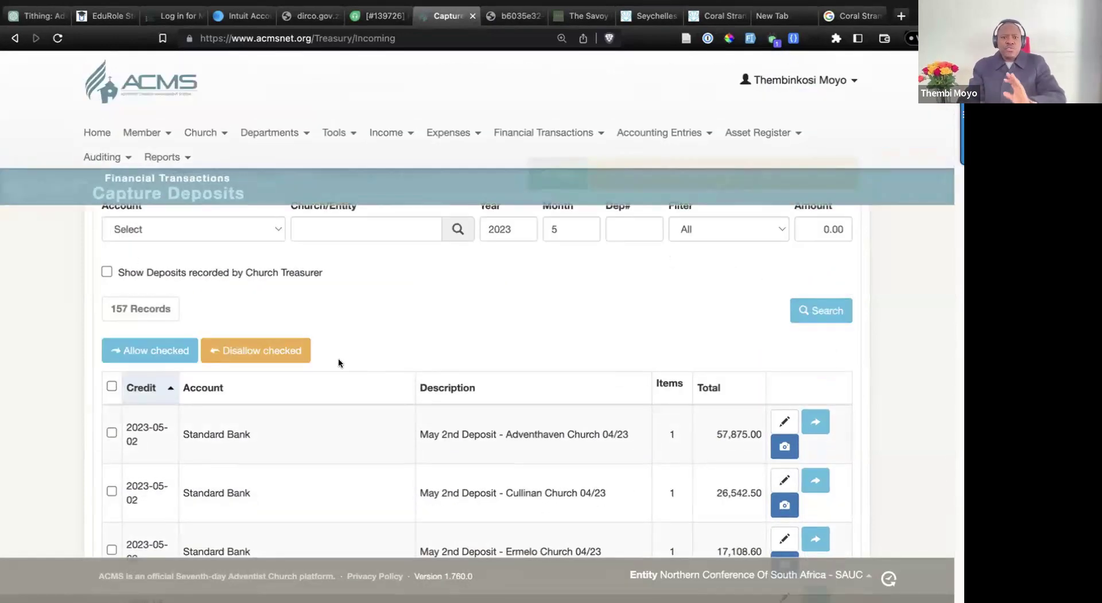
{"action": "scroll", "coordinate": [339, 363], "scroll_direction": "up", "scroll_amount": 2}
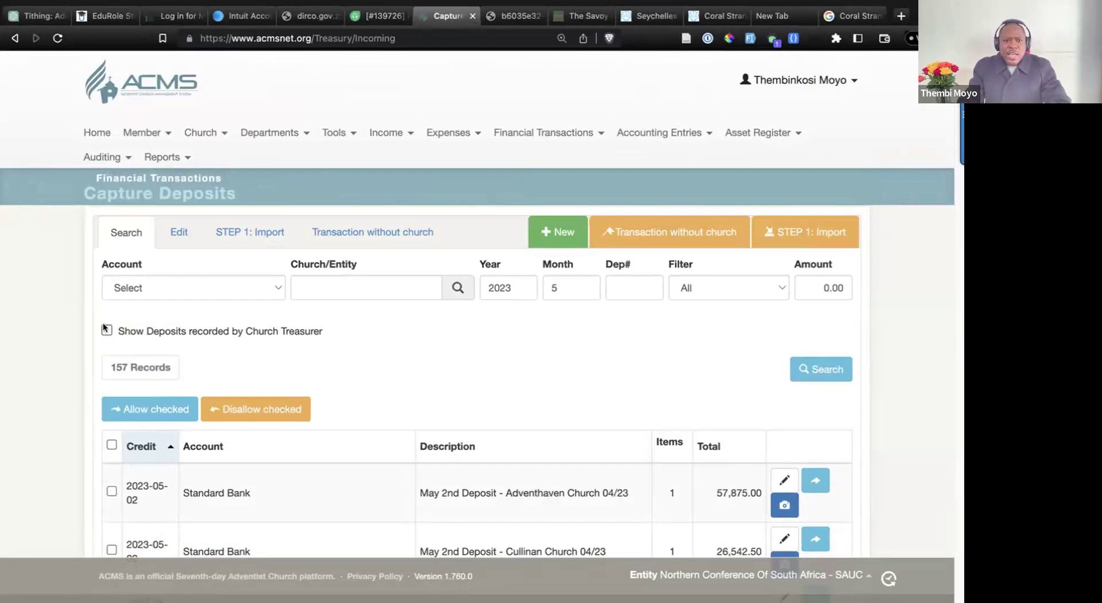
{"action": "left_click", "coordinate": [586, 291]}
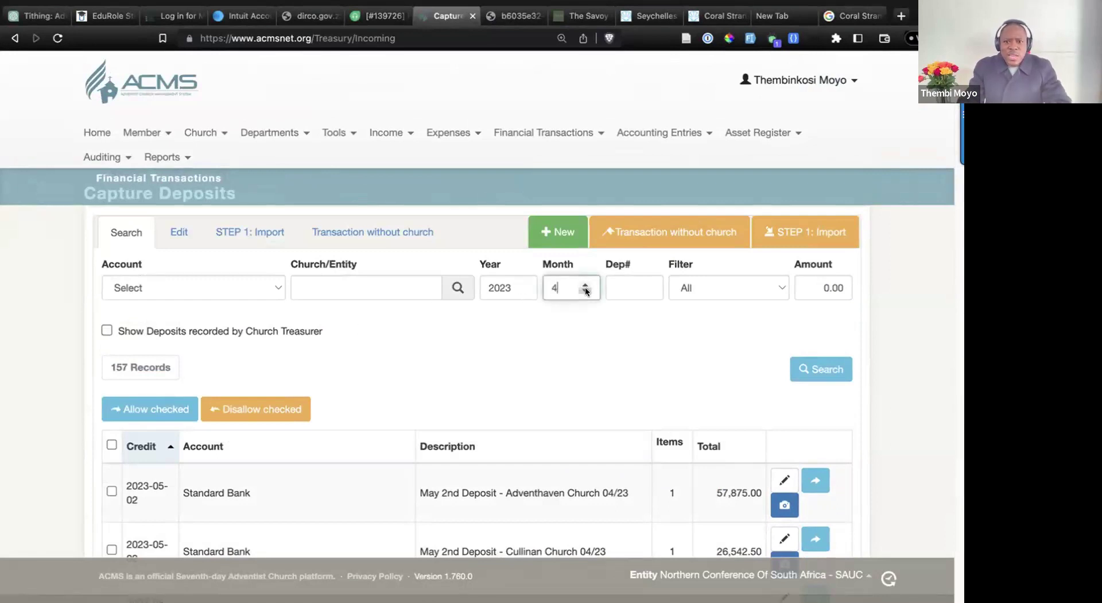
{"action": "double_click", "coordinate": [585, 284]}
{"action": "left_click", "coordinate": [151, 337]}
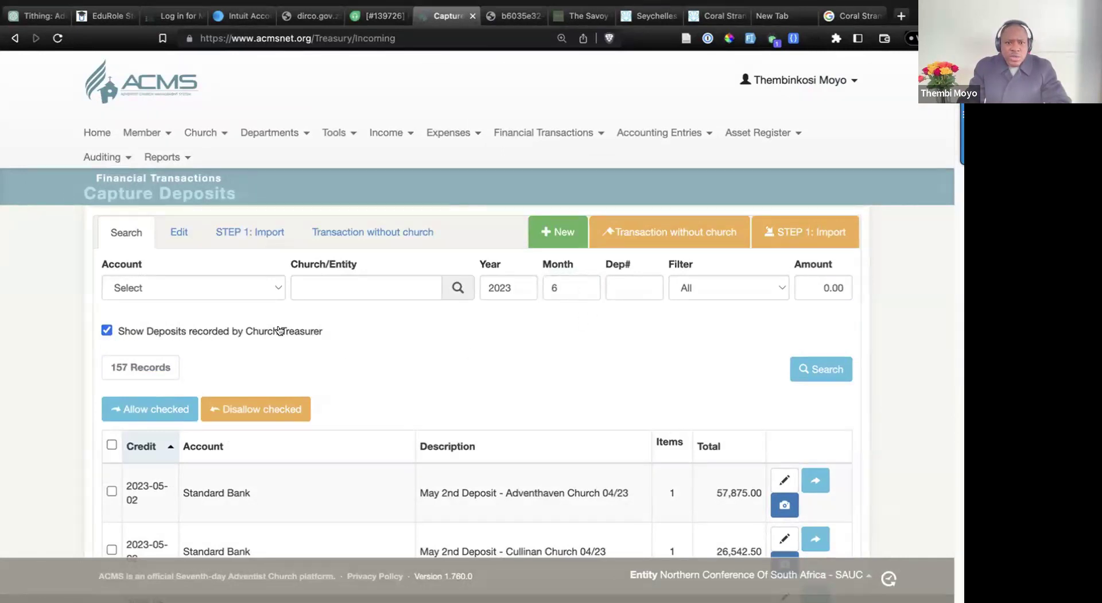
{"action": "left_click", "coordinate": [820, 366]}
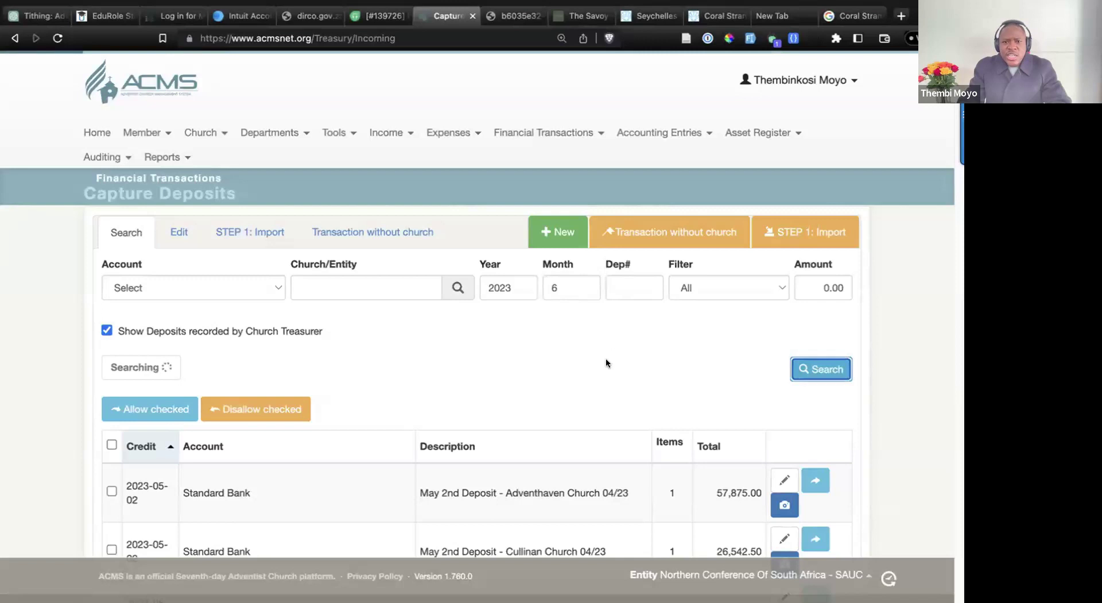
{"action": "scroll", "coordinate": [605, 362], "scroll_direction": "down", "scroll_amount": 1}
{"action": "scroll", "coordinate": [605, 366], "scroll_direction": "up", "scroll_amount": 1}
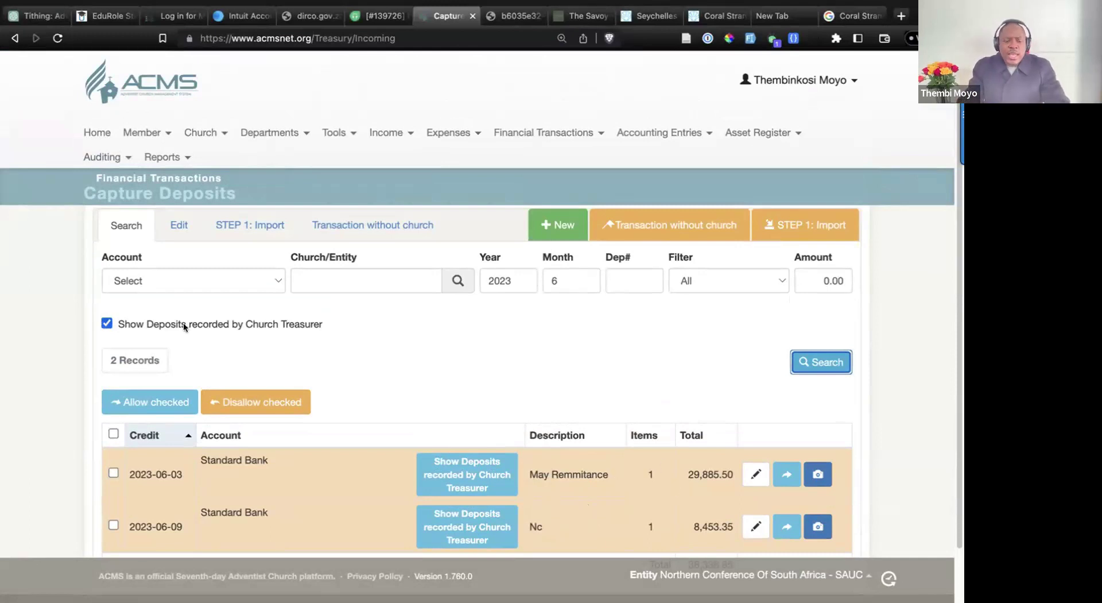
- Rerun the month 6 search of 2023 for deposits recorded by the church treasurer and review the listed deposits
{"action": "left_click", "coordinate": [106, 323]}
{"action": "left_click", "coordinate": [139, 326]}
{"action": "left_click", "coordinate": [796, 369]}
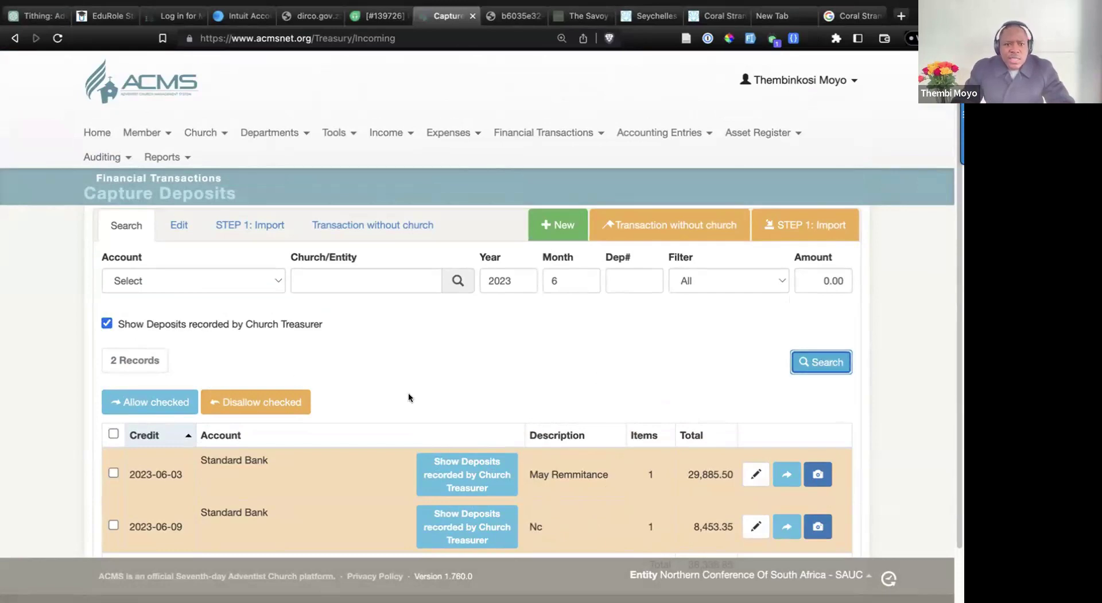
{"action": "scroll", "coordinate": [487, 381], "scroll_direction": "down", "scroll_amount": 1}
{"action": "scroll", "coordinate": [698, 447], "scroll_direction": "up", "scroll_amount": 1}
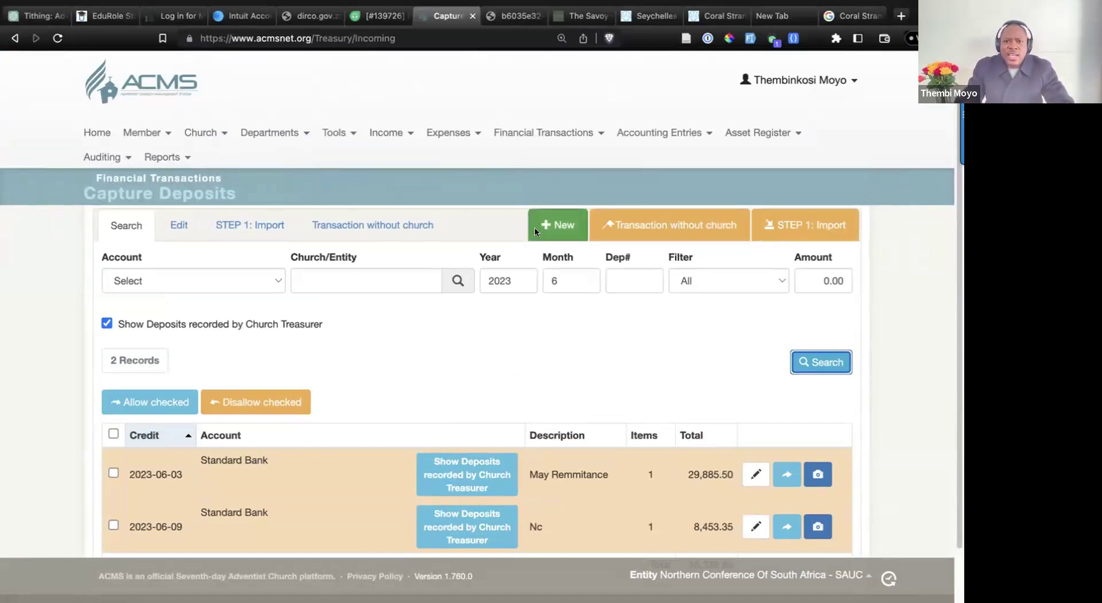
- Open a blank deposit entry form to view its account, date and description fields
{"action": "left_click", "coordinate": [553, 221]}
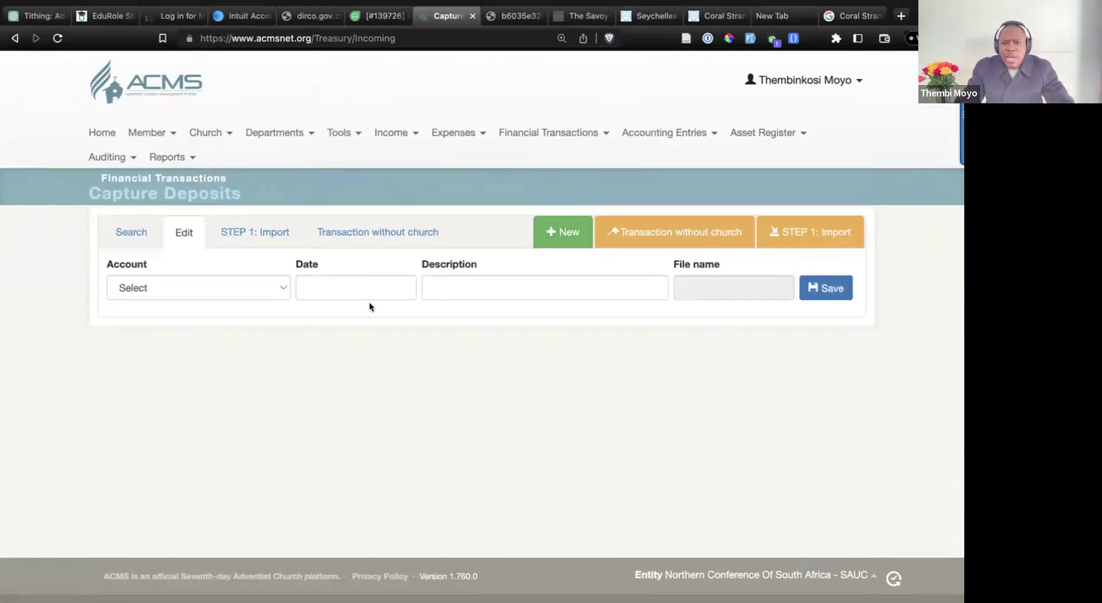
{"action": "right_click", "coordinate": [255, 314]}
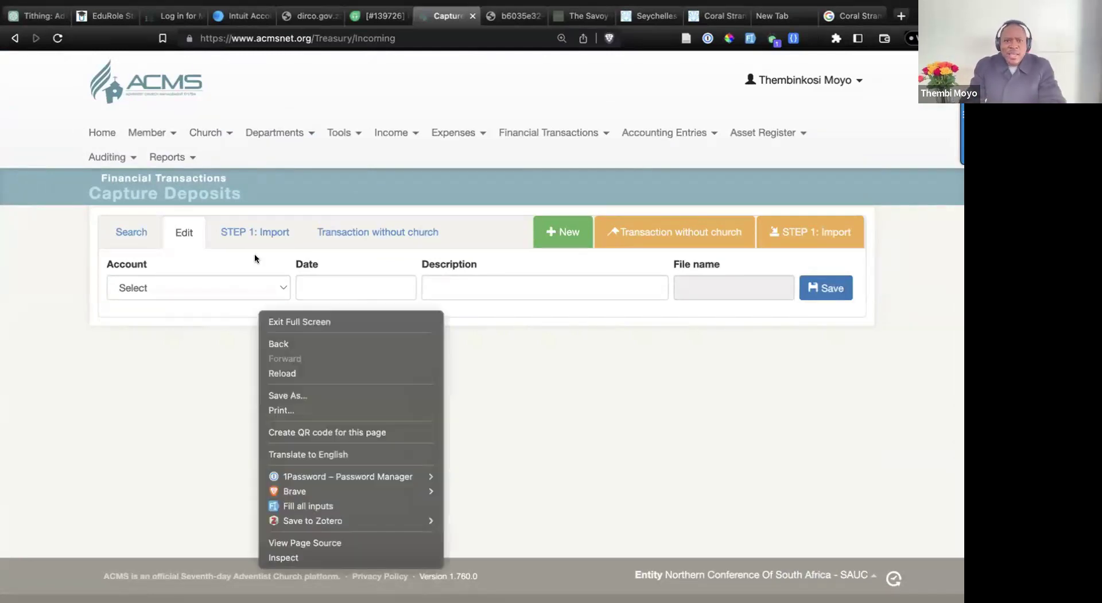
- Set up a deposit import for the Standard Bank account with the Manual Documents layout, and return to the deposit search
{"action": "left_click", "coordinate": [250, 230]}
{"action": "left_click", "coordinate": [263, 230]}
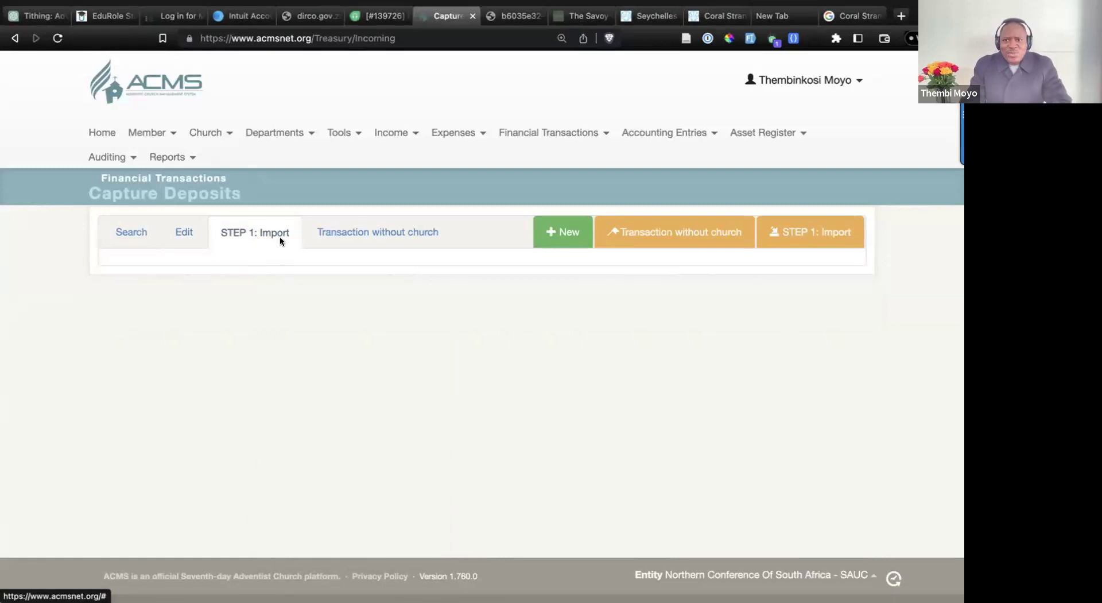
{"action": "left_click", "coordinate": [812, 230]}
{"action": "left_click", "coordinate": [174, 331]}
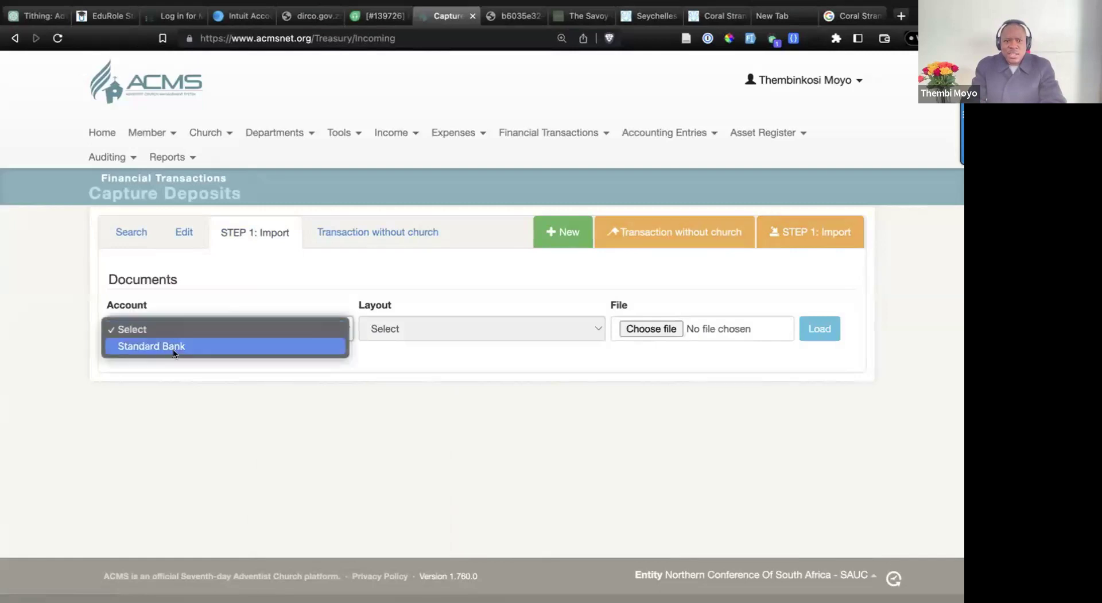
{"action": "left_click", "coordinate": [174, 346]}
{"action": "left_click", "coordinate": [411, 327]}
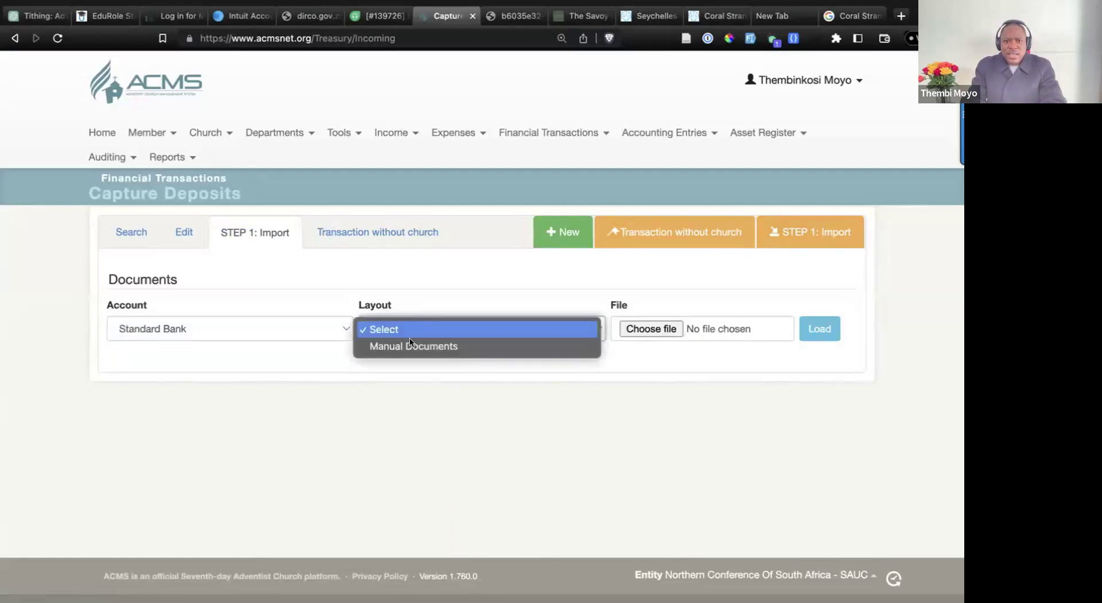
{"action": "left_click", "coordinate": [410, 345]}
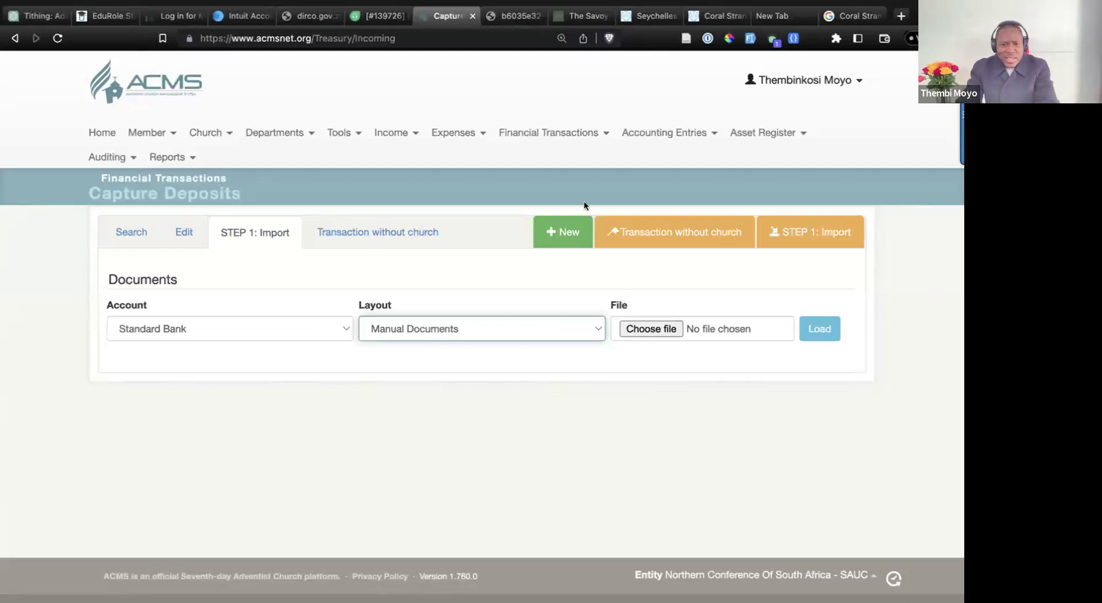
{"action": "left_click", "coordinate": [345, 404]}
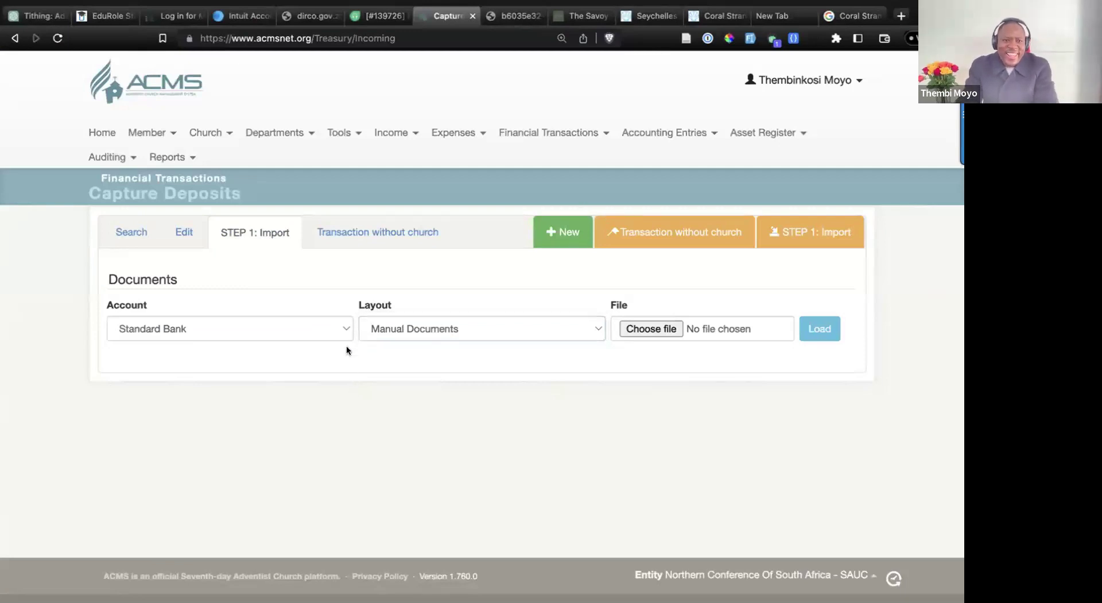
{"action": "left_click", "coordinate": [121, 231]}
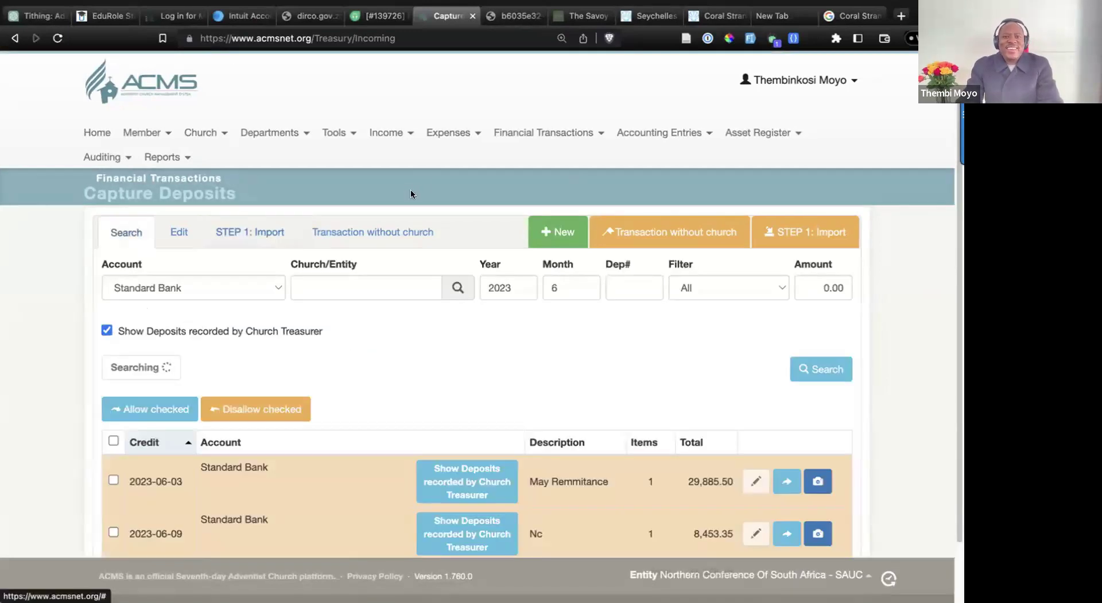
- Go to Check Remittance and search for all church remittances of month 6 of 2023
{"action": "left_click", "coordinate": [393, 136]}
{"action": "left_click", "coordinate": [399, 152]}
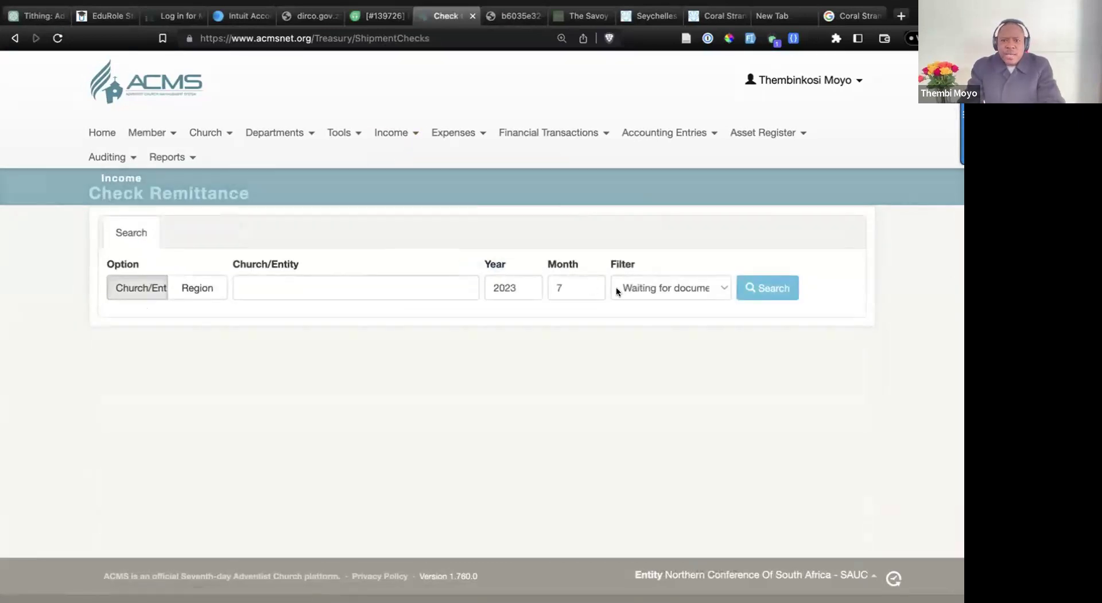
{"action": "double_click", "coordinate": [590, 292]}
{"action": "double_click", "coordinate": [590, 285]}
{"action": "left_click", "coordinate": [590, 291]}
{"action": "left_click", "coordinate": [773, 284]}
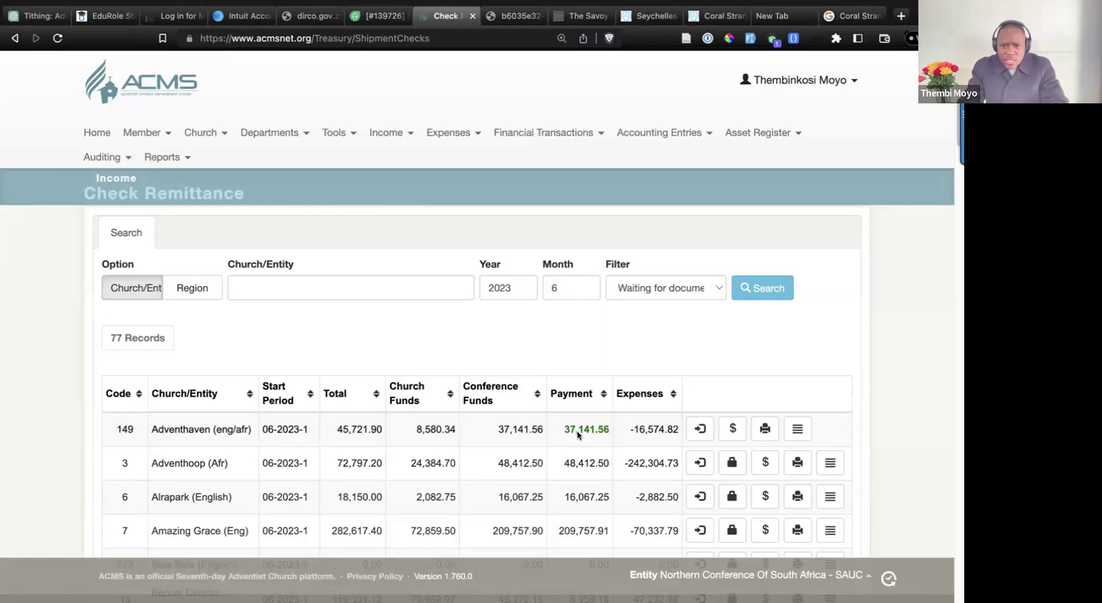
- Compare each church's conference funds with its payment, highlighting Adventhoop's conference funds and the overall payment total
{"action": "left_click_drag", "start_coordinate": [491, 462], "coordinate": [544, 462]}
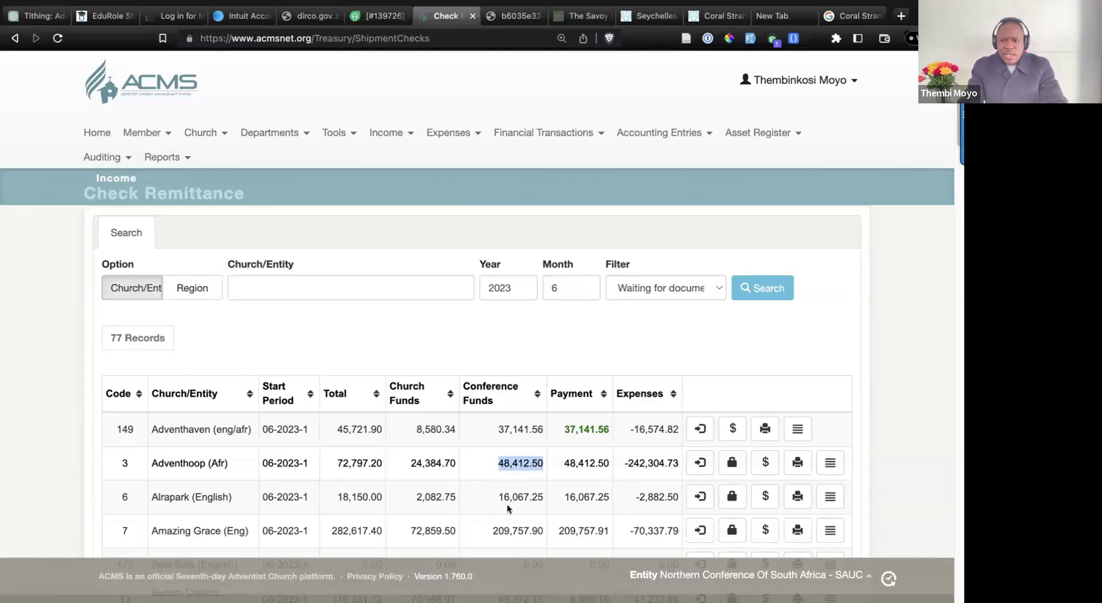
{"action": "scroll", "coordinate": [507, 501], "scroll_direction": "down", "scroll_amount": 3}
{"action": "scroll", "coordinate": [508, 501], "scroll_direction": "down", "scroll_amount": 1}
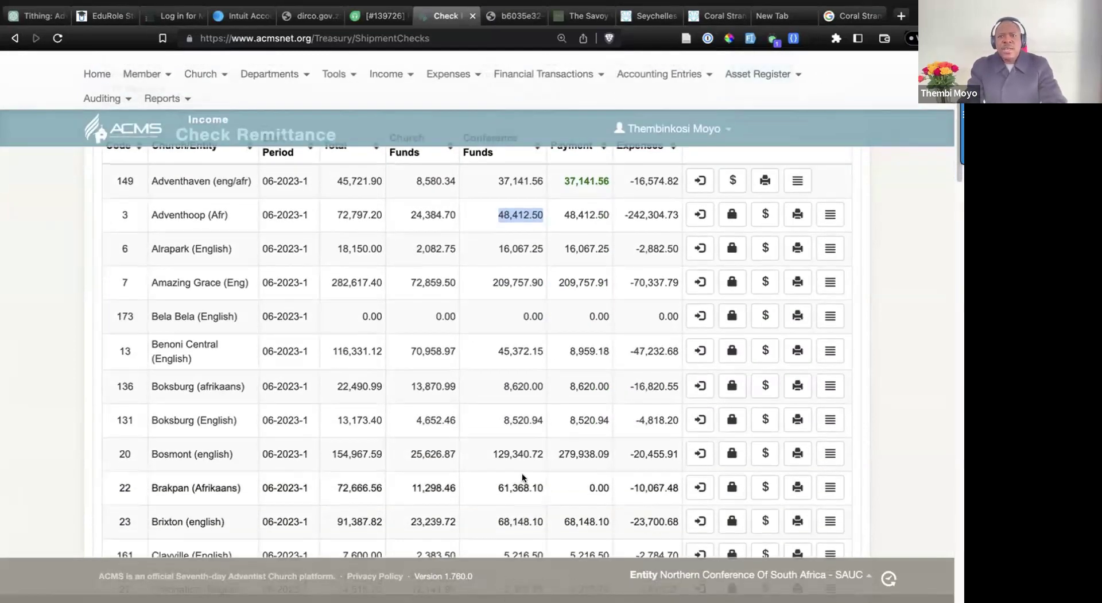
{"action": "scroll", "coordinate": [545, 478], "scroll_direction": "down", "scroll_amount": 13}
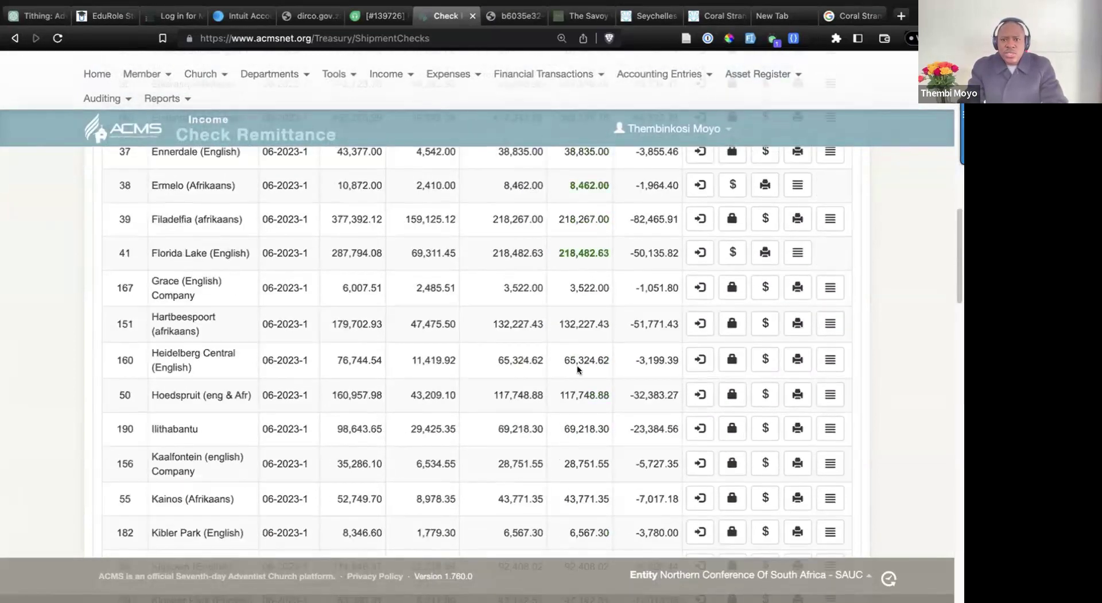
{"action": "scroll", "coordinate": [587, 255], "scroll_direction": "down", "scroll_amount": 1}
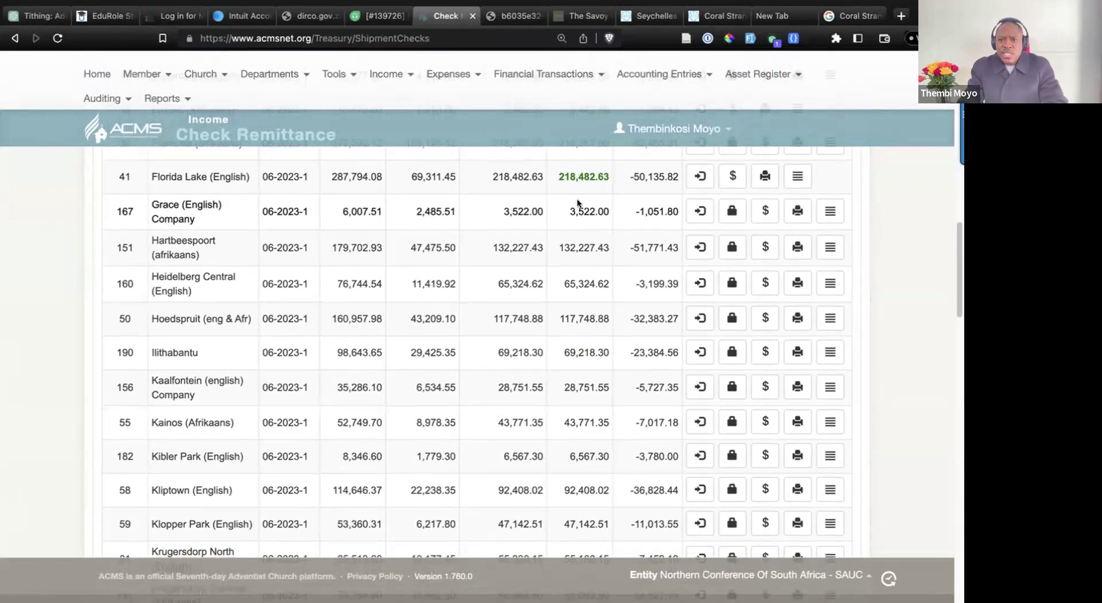
{"action": "scroll", "coordinate": [585, 264], "scroll_direction": "down", "scroll_amount": 7}
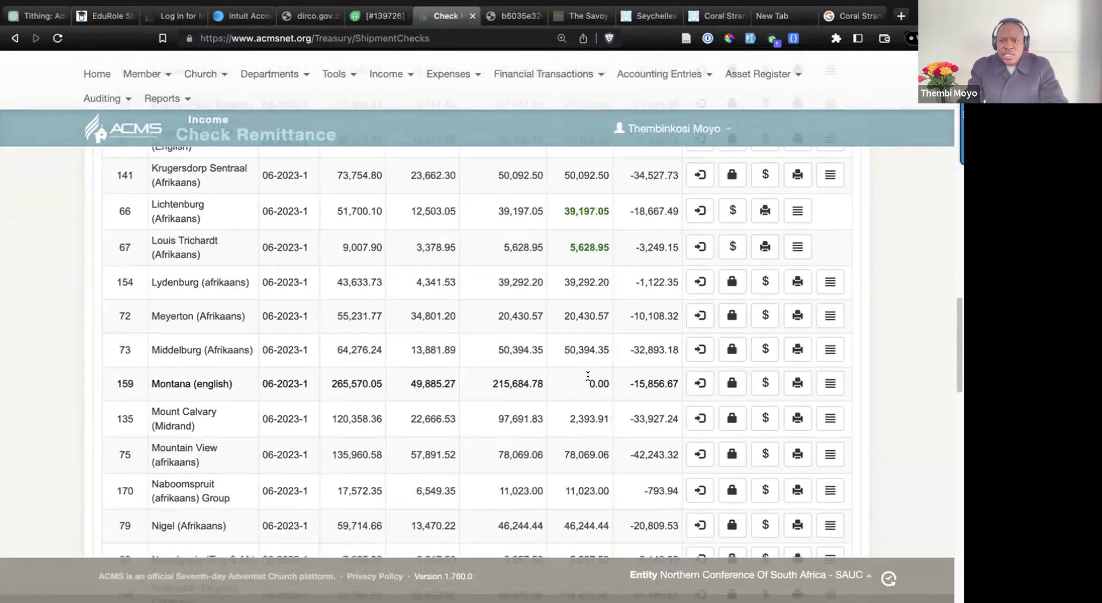
{"action": "scroll", "coordinate": [588, 376], "scroll_direction": "down", "scroll_amount": 8}
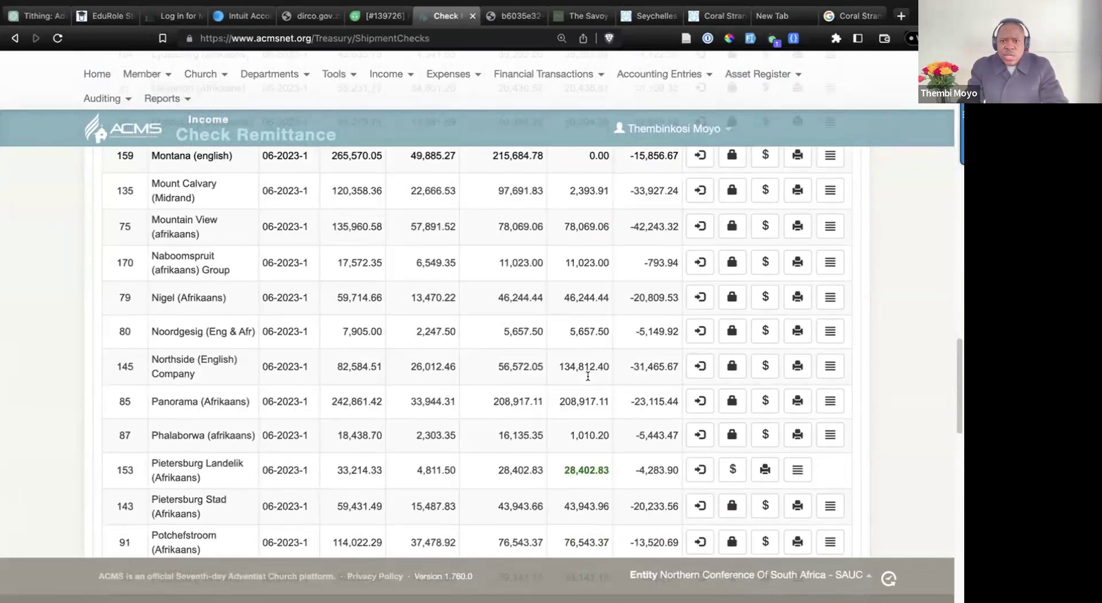
{"action": "scroll", "coordinate": [588, 376], "scroll_direction": "down", "scroll_amount": 10}
{"action": "left_click_drag", "start_coordinate": [549, 502], "coordinate": [610, 503]}
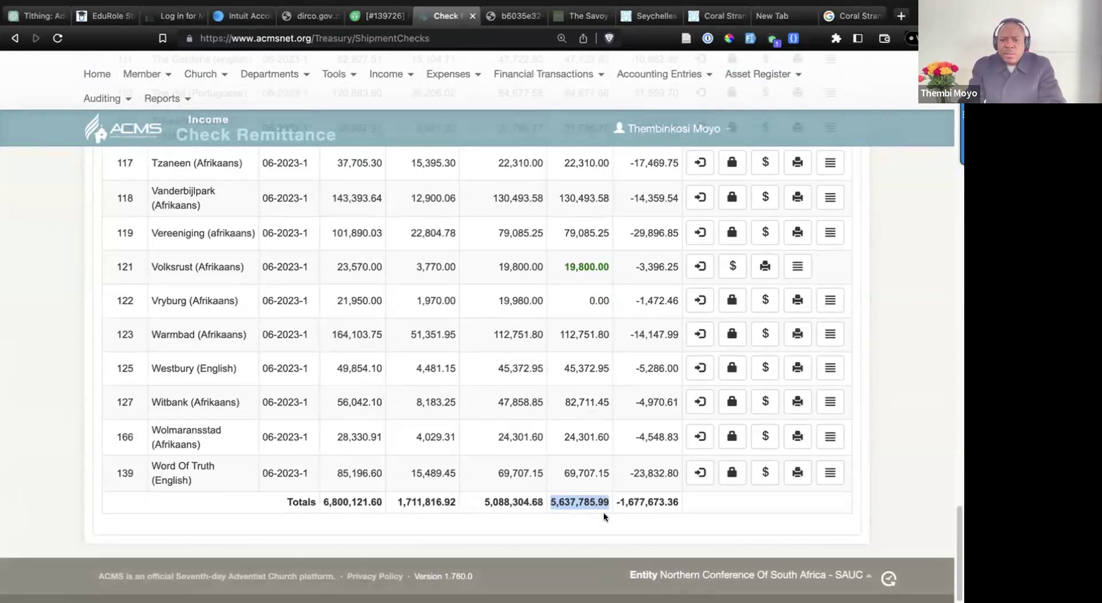
- Highlight the payment of Springs (Afrikaans) in the June remittances and return to the start of the list
{"action": "scroll", "coordinate": [572, 371], "scroll_direction": "up", "scroll_amount": 1}
{"action": "scroll", "coordinate": [572, 371], "scroll_direction": "up", "scroll_amount": 7}
{"action": "left_click_drag", "start_coordinate": [564, 363], "coordinate": [605, 362]}
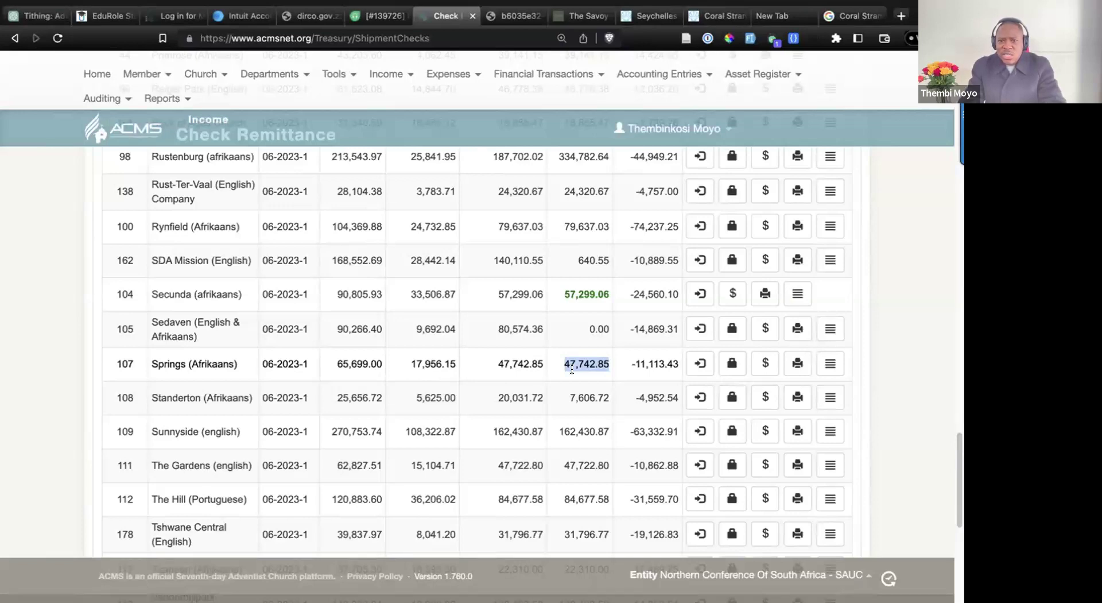
{"action": "scroll", "coordinate": [479, 421], "scroll_direction": "down", "scroll_amount": 4}
{"action": "scroll", "coordinate": [569, 405], "scroll_direction": "up", "scroll_amount": 20}
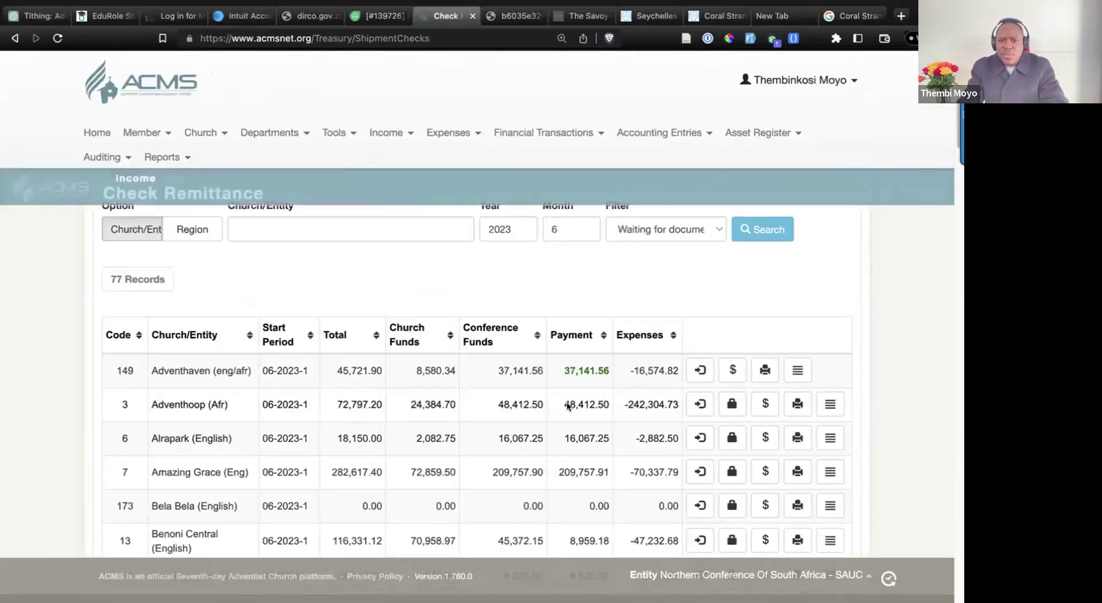
{"action": "scroll", "coordinate": [597, 399], "scroll_direction": "up", "scroll_amount": 1}
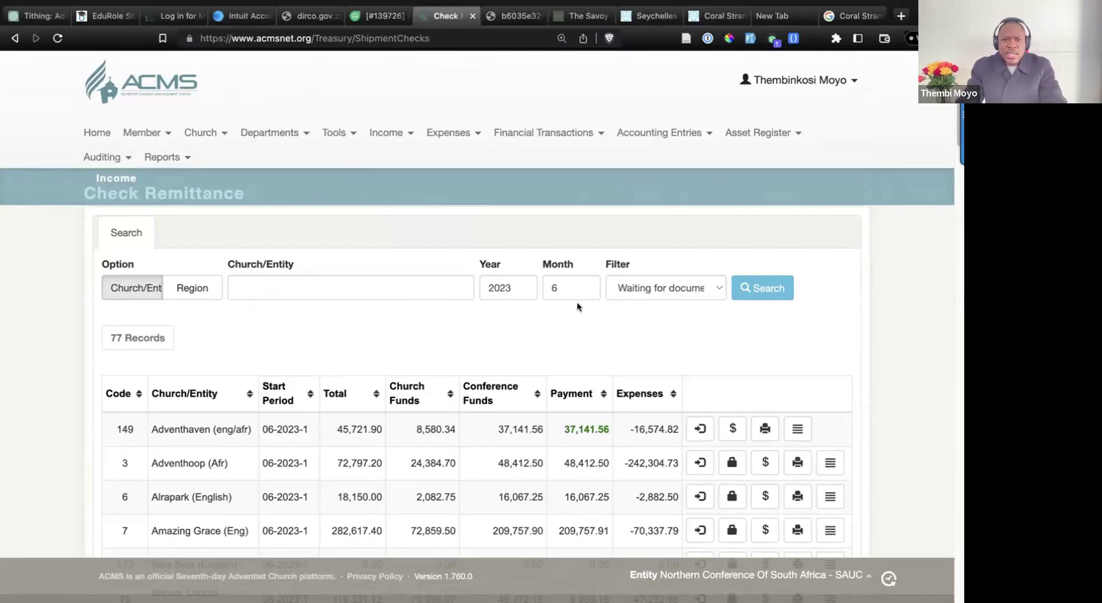
- Open the Remittance Report/Control report and set its end period to 05-2023
{"action": "mouse_move", "coordinate": [153, 158]}
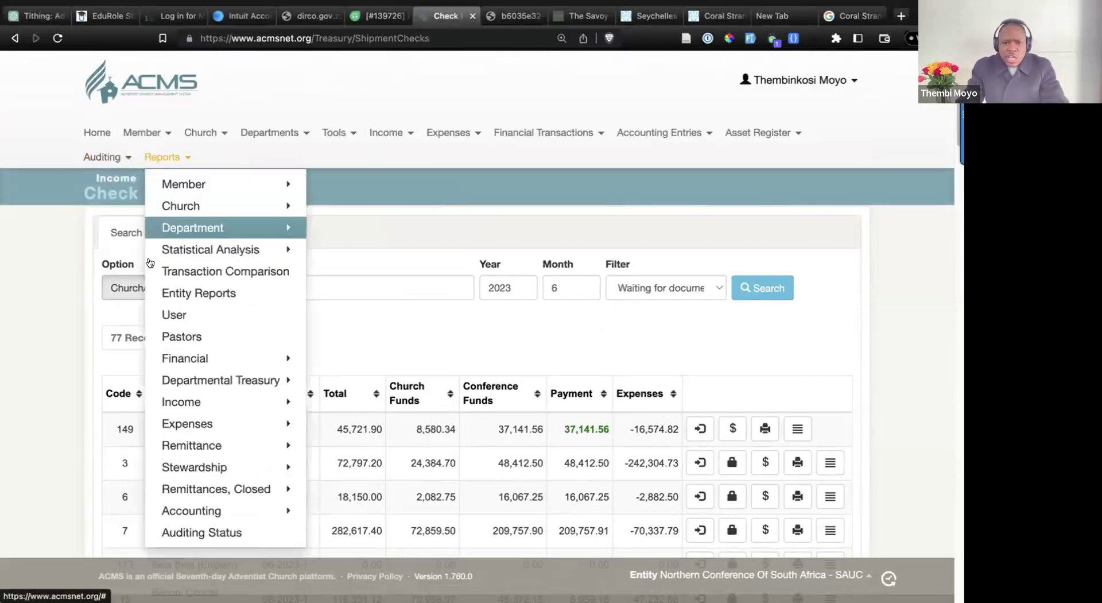
{"action": "mouse_move", "coordinate": [209, 485]}
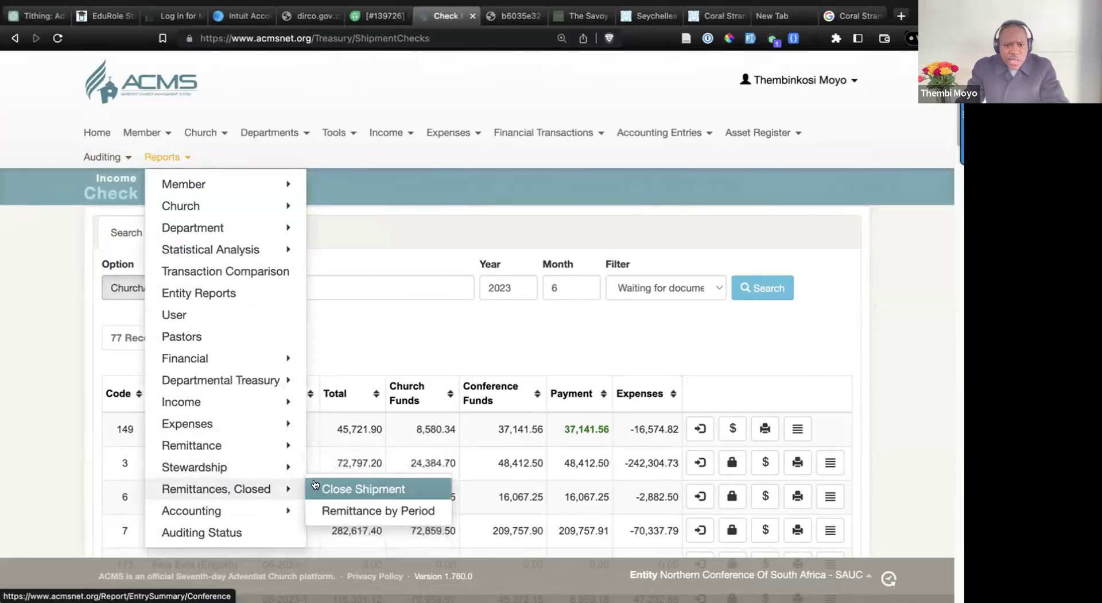
{"action": "mouse_move", "coordinate": [216, 445]}
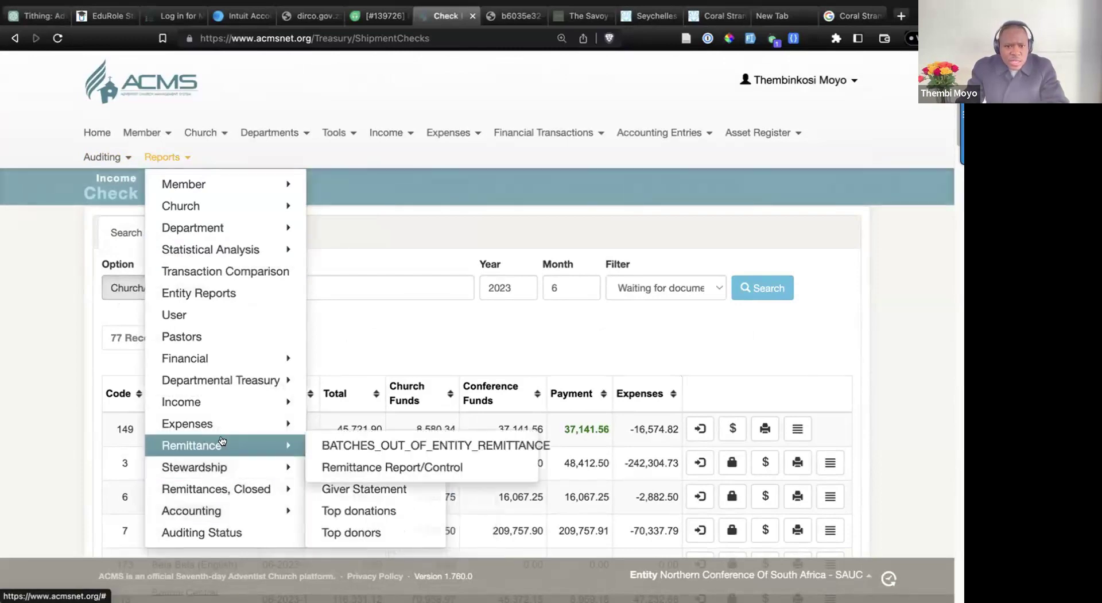
{"action": "left_click", "coordinate": [386, 468]}
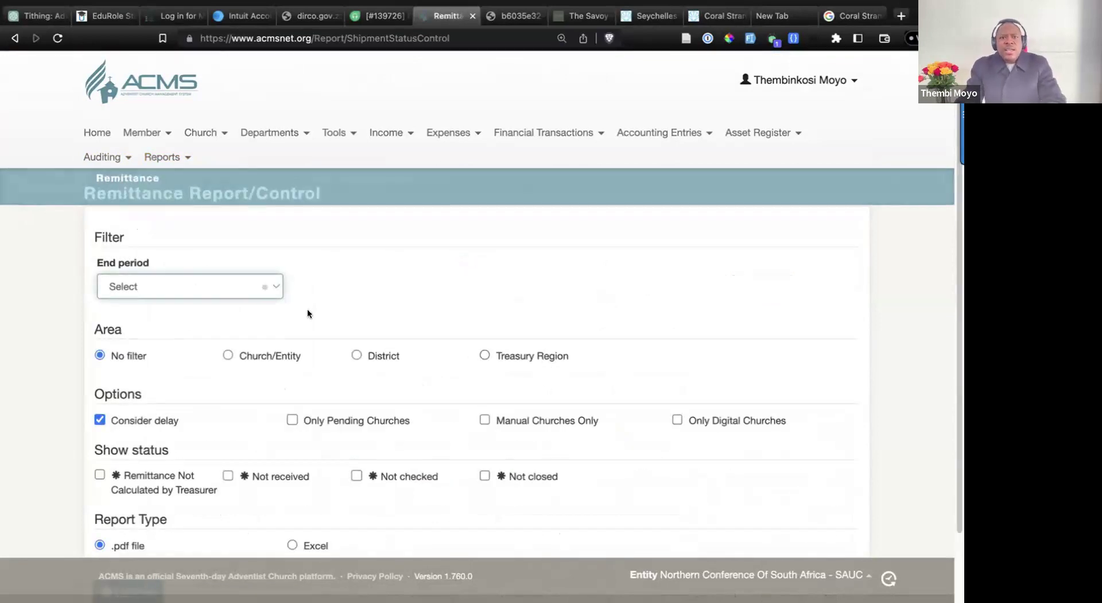
{"action": "left_click", "coordinate": [244, 287]}
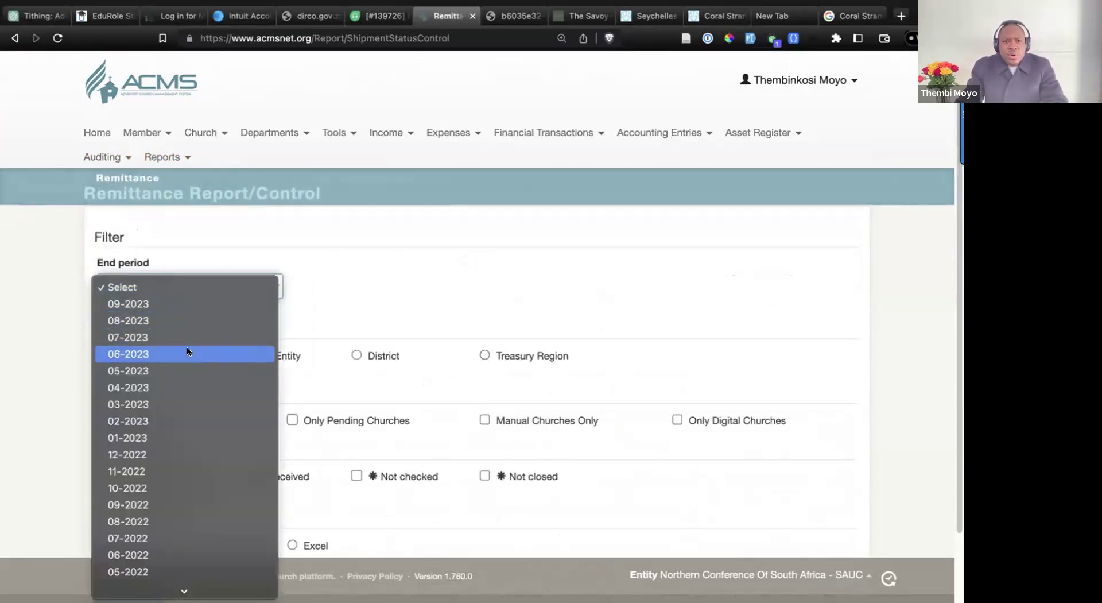
{"action": "left_click", "coordinate": [182, 370]}
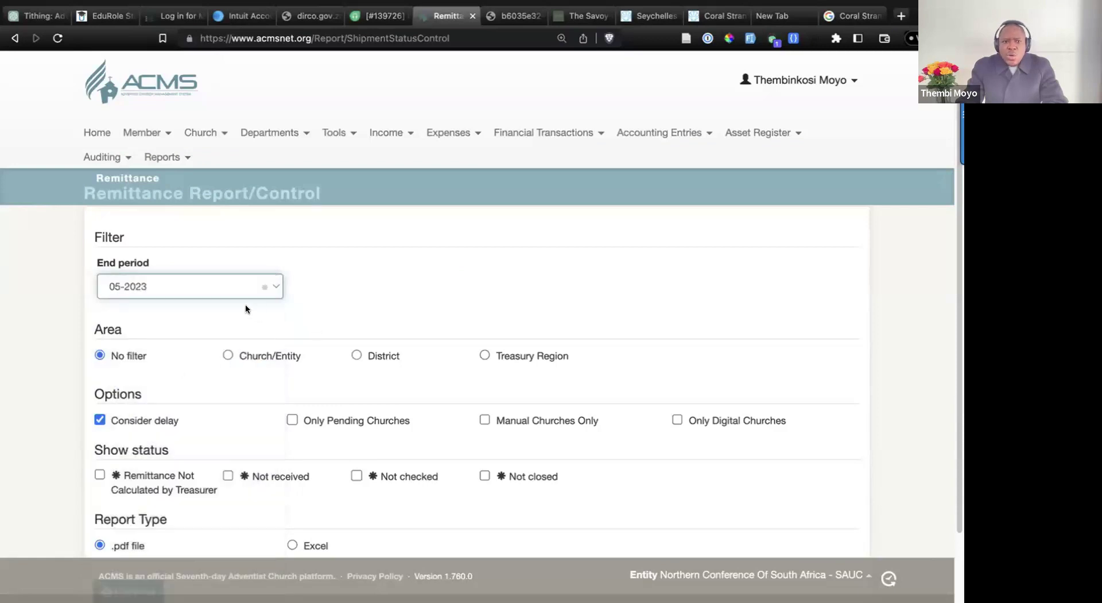
{"action": "scroll", "coordinate": [404, 346], "scroll_direction": "down", "scroll_amount": 2}
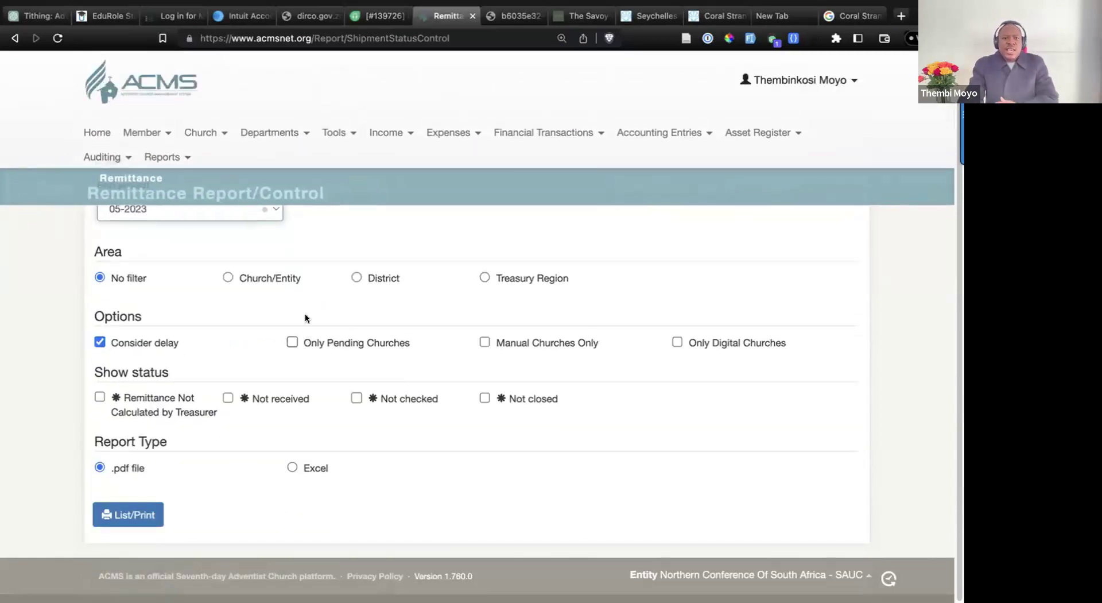
- Try the Not received and Not closed statuses, keeping only Remittance Not Calculated by Treasurer selected for the report
{"action": "left_click", "coordinate": [99, 456]}
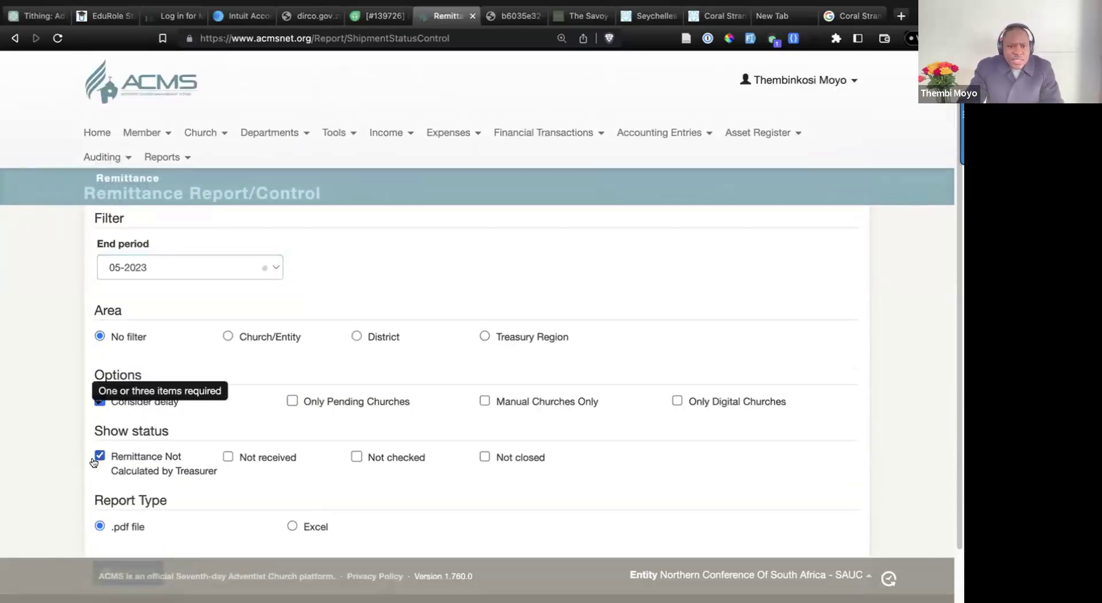
{"action": "left_click", "coordinate": [228, 457]}
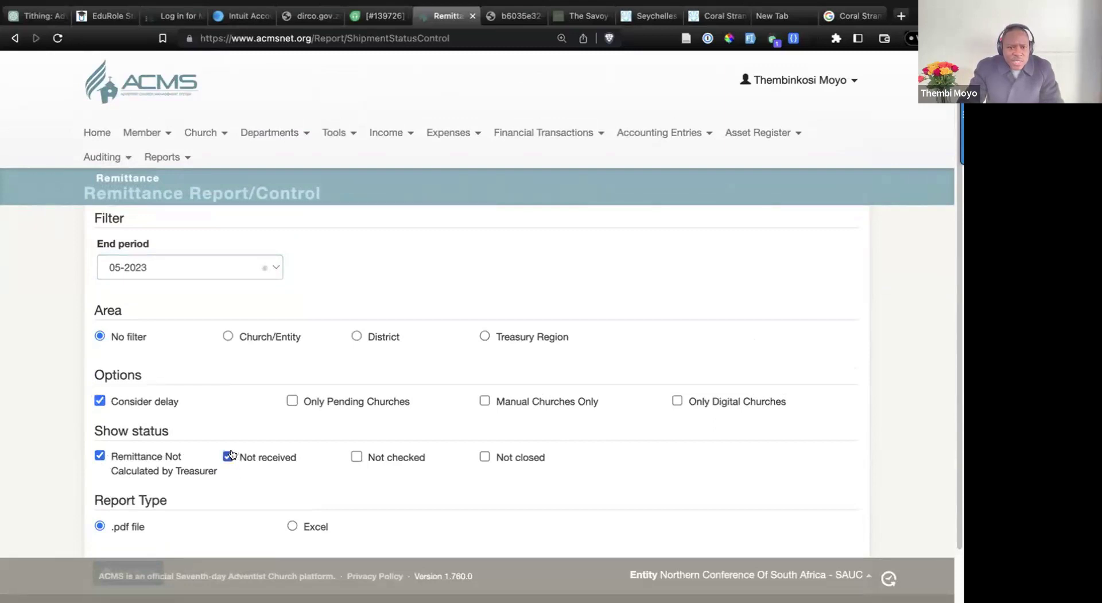
{"action": "left_click", "coordinate": [484, 457]}
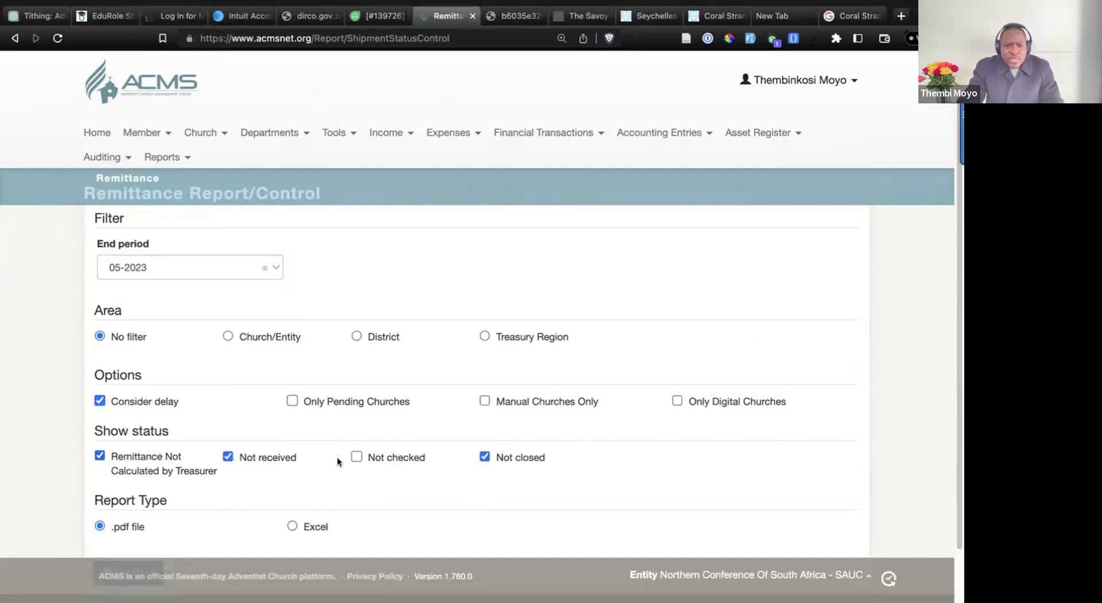
{"action": "left_click", "coordinate": [485, 457]}
{"action": "left_click", "coordinate": [228, 457]}
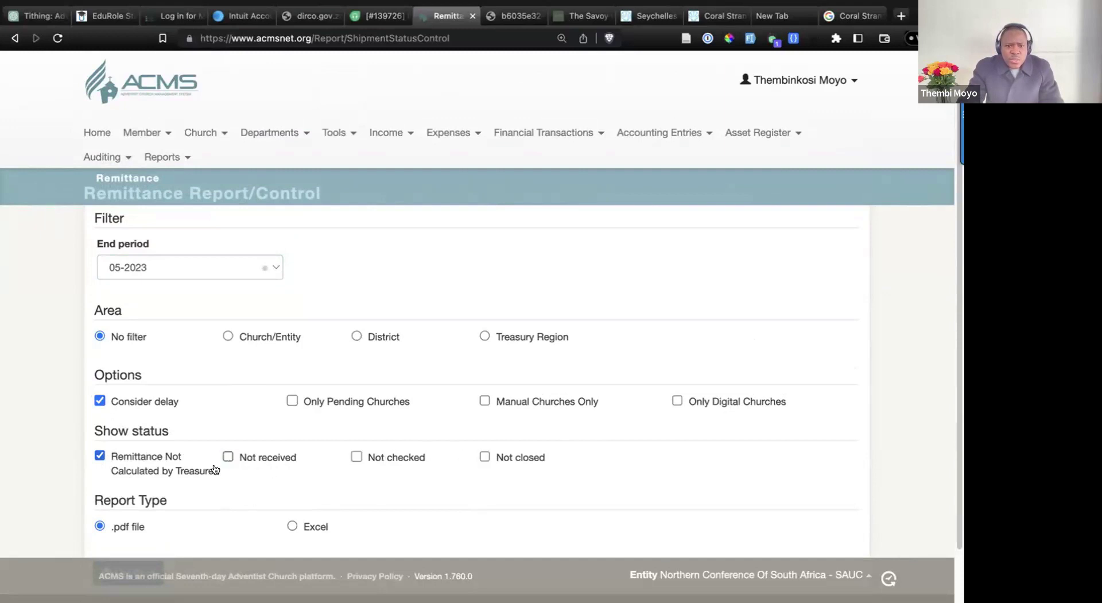
- Generate the Remittance Report/Control as a PDF and open it in a new window
{"action": "scroll", "coordinate": [126, 505], "scroll_direction": "down", "scroll_amount": 2}
{"action": "left_click", "coordinate": [129, 512]}
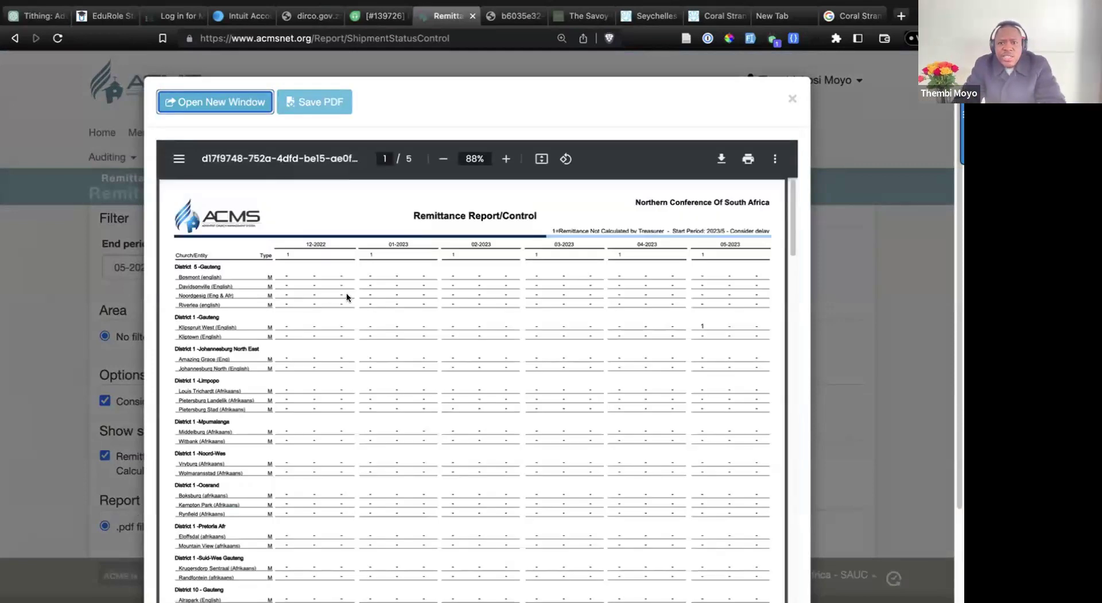
{"action": "left_click", "coordinate": [236, 101]}
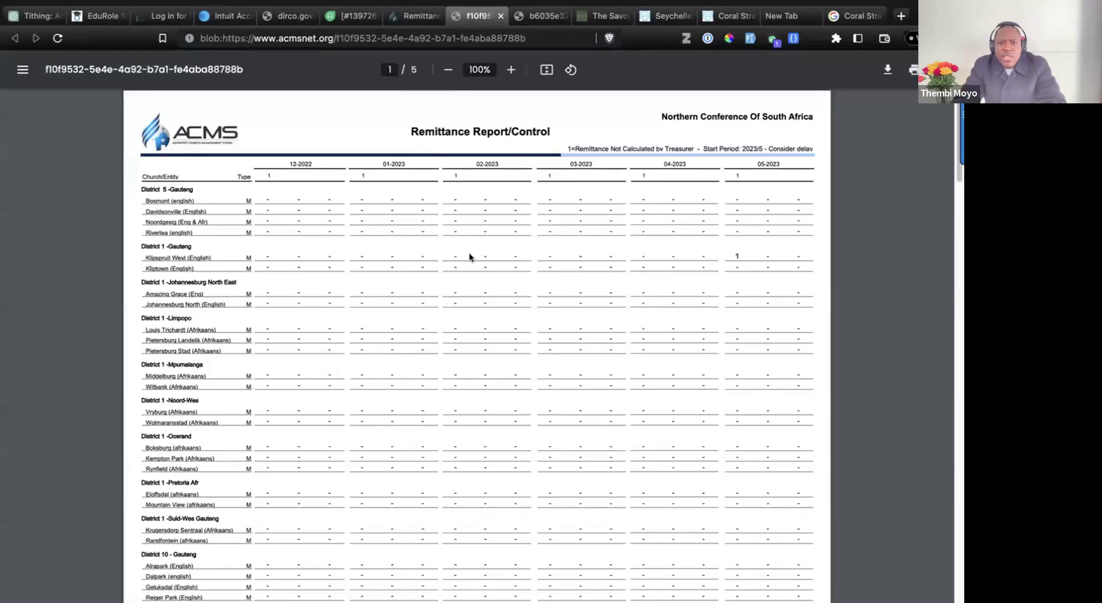
- Read through all pages of the Remittance Report/Control, highlighting Klipspruit West (English), and return to the first page
{"action": "left_click", "coordinate": [510, 70]}
{"action": "left_click", "coordinate": [509, 70]}
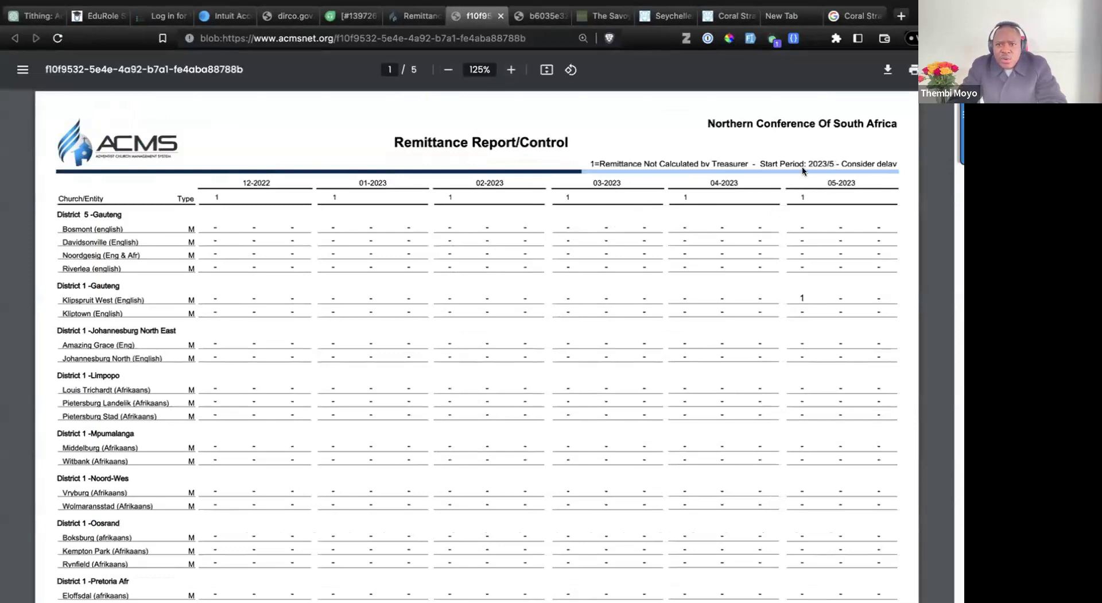
{"action": "scroll", "coordinate": [747, 243], "scroll_direction": "down", "scroll_amount": 3}
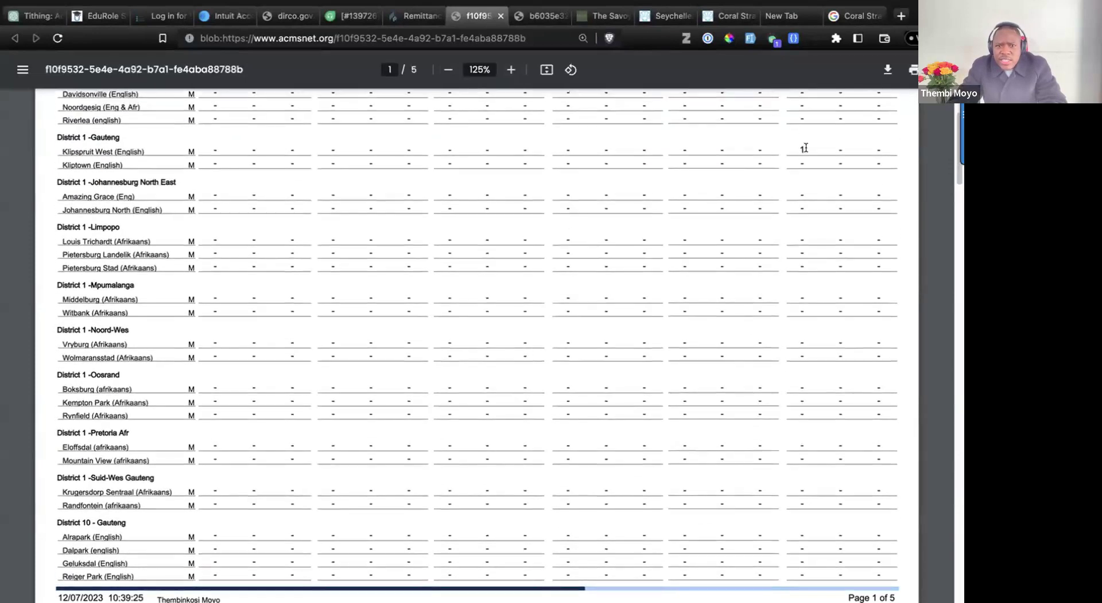
{"action": "left_click_drag", "start_coordinate": [145, 152], "coordinate": [61, 150]}
{"action": "scroll", "coordinate": [720, 301], "scroll_direction": "down", "scroll_amount": 20}
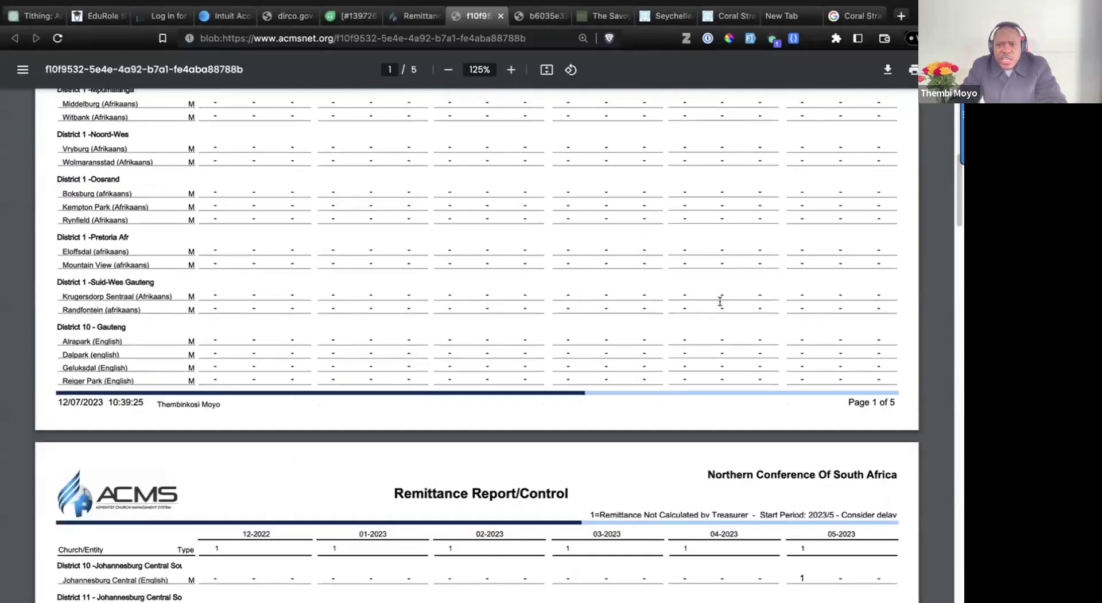
{"action": "scroll", "coordinate": [720, 301], "scroll_direction": "down", "scroll_amount": 15}
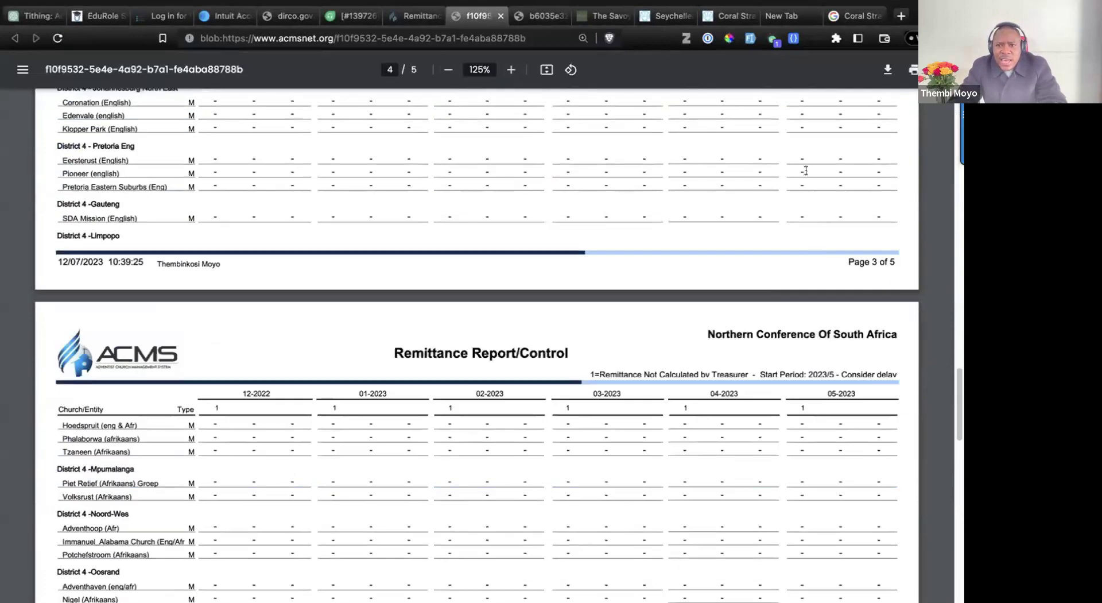
{"action": "scroll", "coordinate": [797, 391], "scroll_direction": "down", "scroll_amount": 8}
{"action": "scroll", "coordinate": [797, 391], "scroll_direction": "up", "scroll_amount": 3}
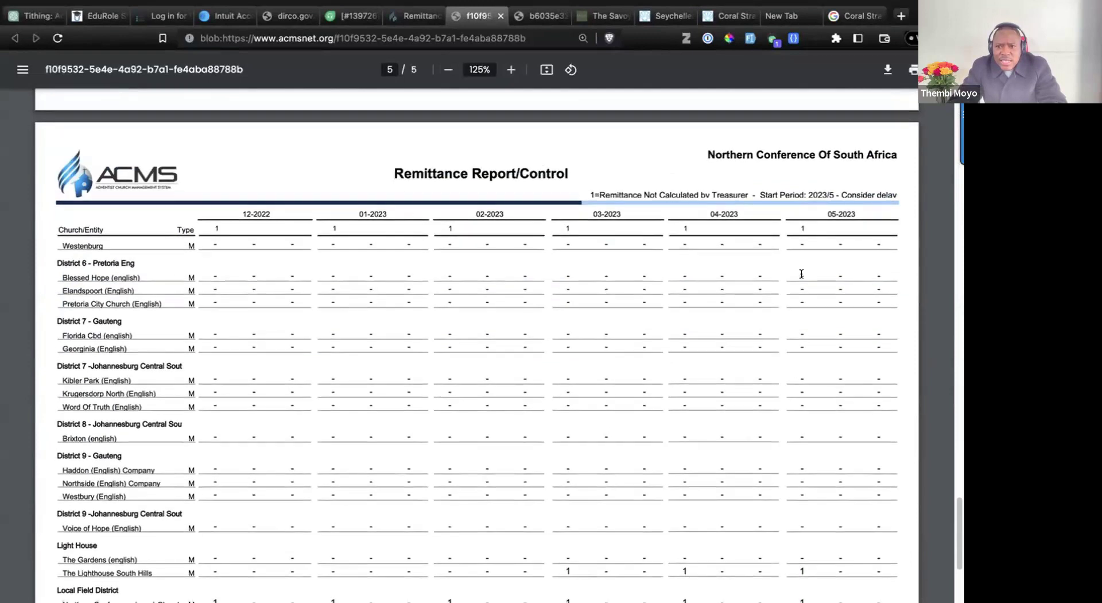
{"action": "key", "text": "Home"}
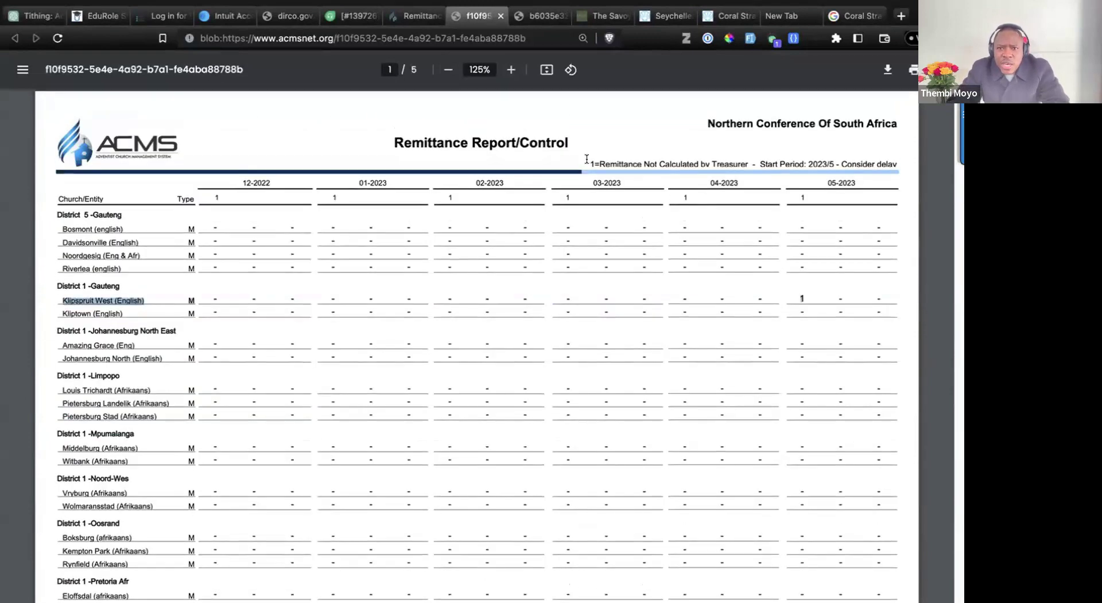
- Highlight the Remittance Not Calculated by Treasurer legend and the church rows from Davidsonville to Louis Trichardt, and clear the selection
{"action": "left_click_drag", "start_coordinate": [591, 164], "coordinate": [748, 163]}
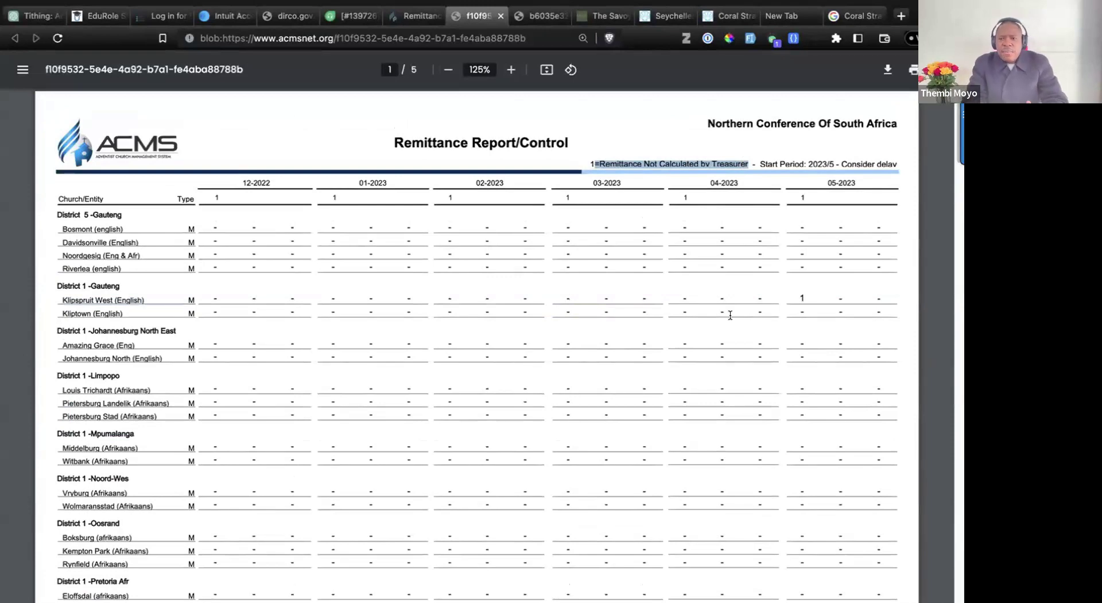
{"action": "scroll", "coordinate": [726, 304], "scroll_direction": "down", "scroll_amount": 1}
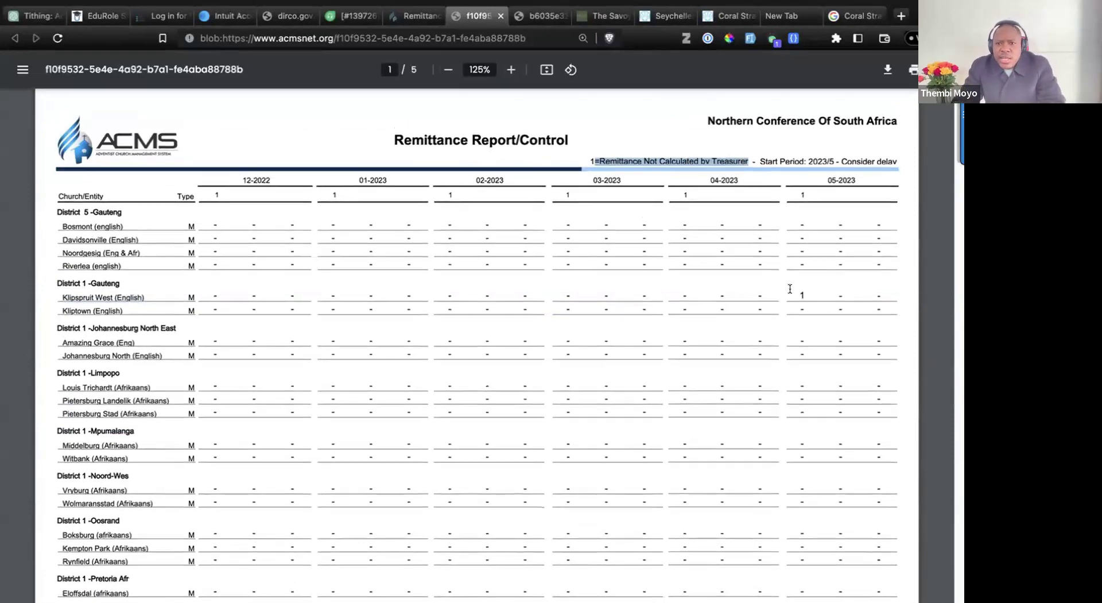
{"action": "left_click", "coordinate": [807, 290]}
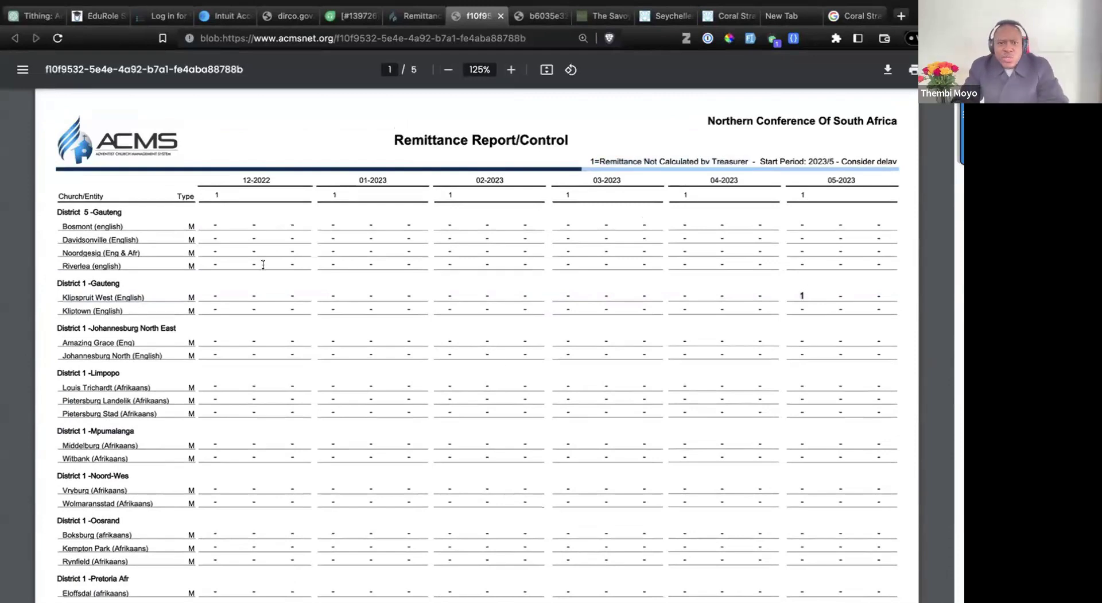
{"action": "left_click_drag", "start_coordinate": [209, 226], "coordinate": [597, 395]}
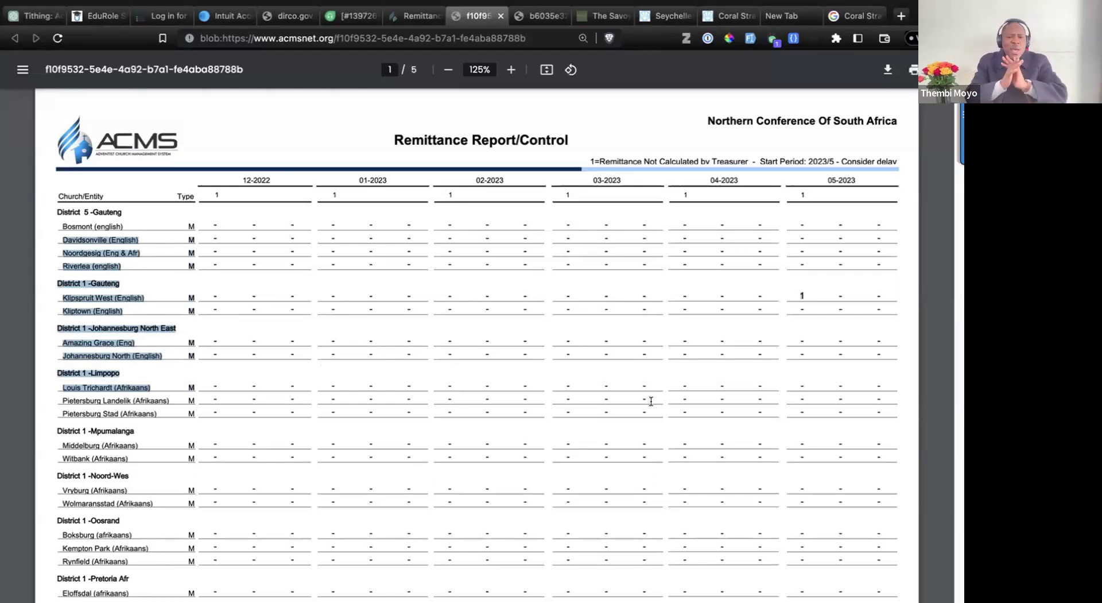
{"action": "left_click", "coordinate": [484, 377]}
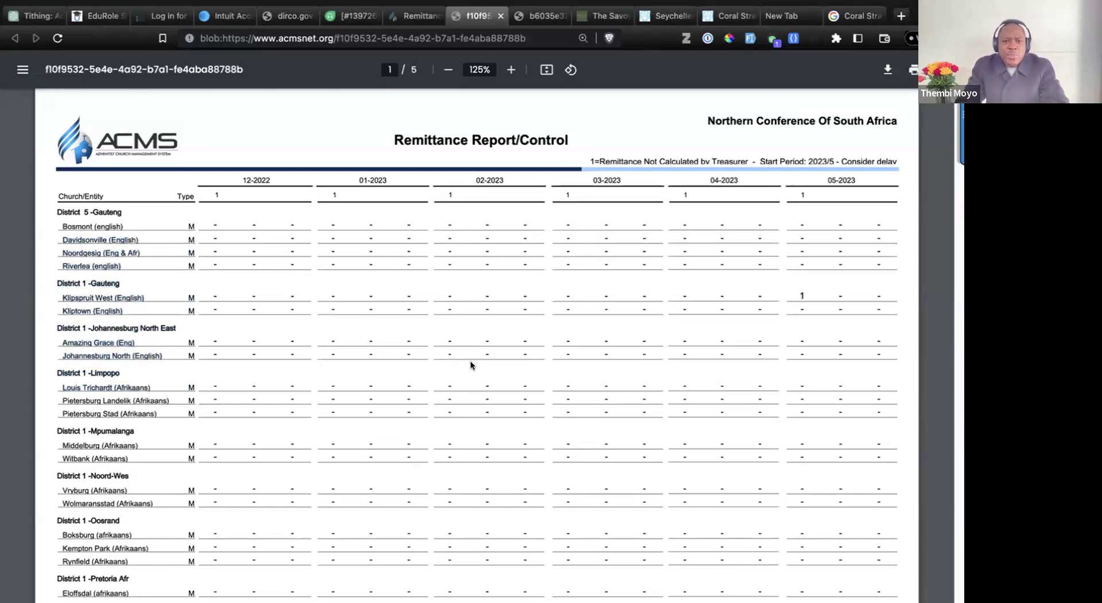
- Examine the monthly totals at the end of the report against the status legend and church entries on its first page
{"action": "scroll", "coordinate": [483, 373], "scroll_direction": "down", "scroll_amount": 20}
{"action": "scroll", "coordinate": [486, 362], "scroll_direction": "down", "scroll_amount": 10}
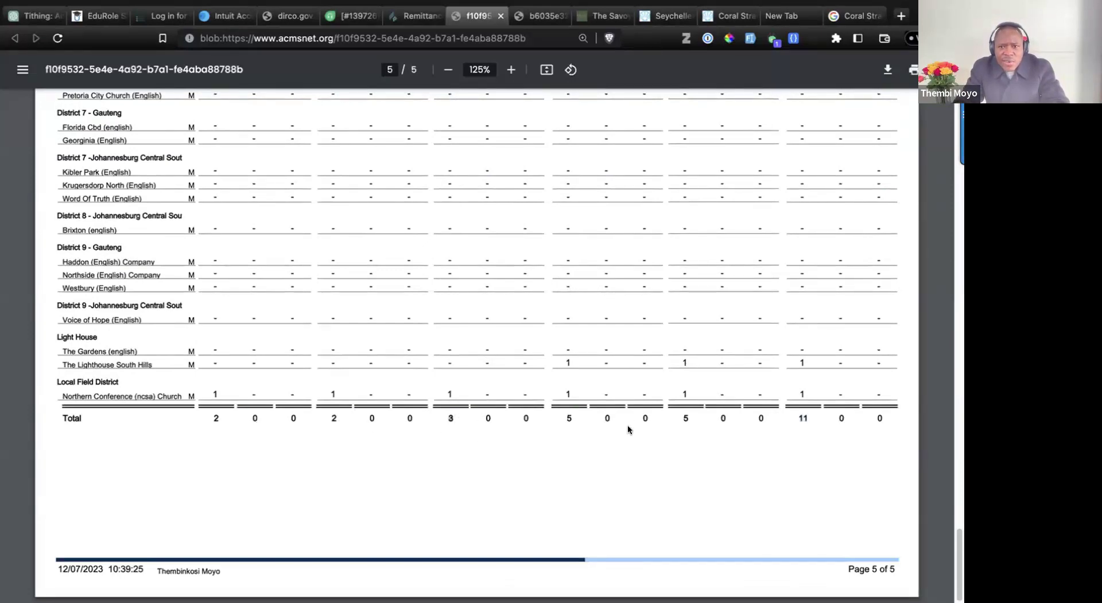
{"action": "scroll", "coordinate": [465, 357], "scroll_direction": "up", "scroll_amount": 10}
{"action": "scroll", "coordinate": [465, 357], "scroll_direction": "up", "scroll_amount": 20}
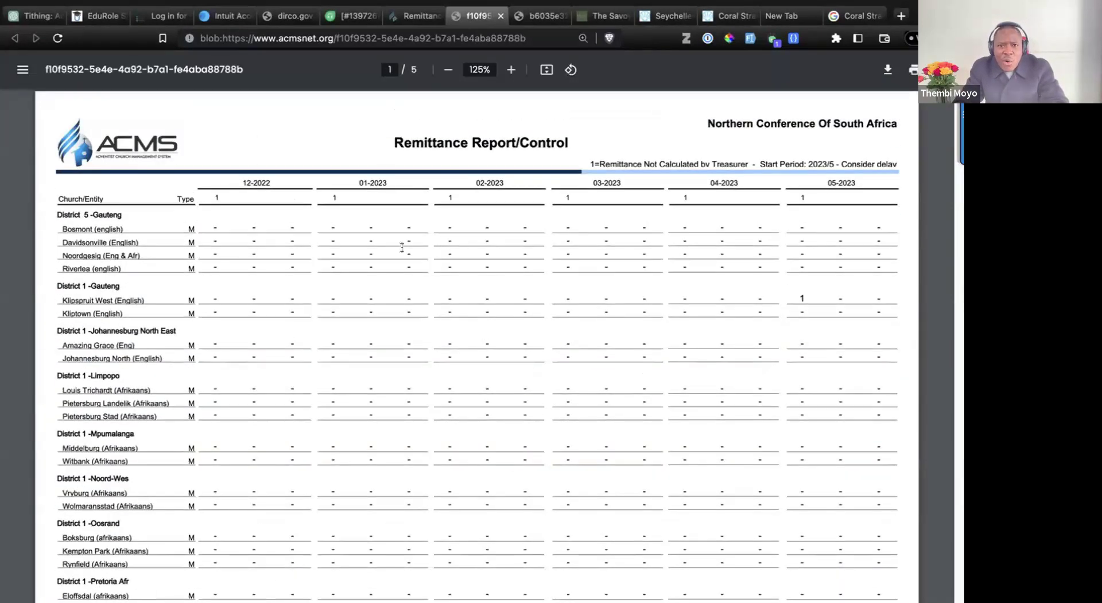
{"action": "scroll", "coordinate": [442, 342], "scroll_direction": "down", "scroll_amount": 20}
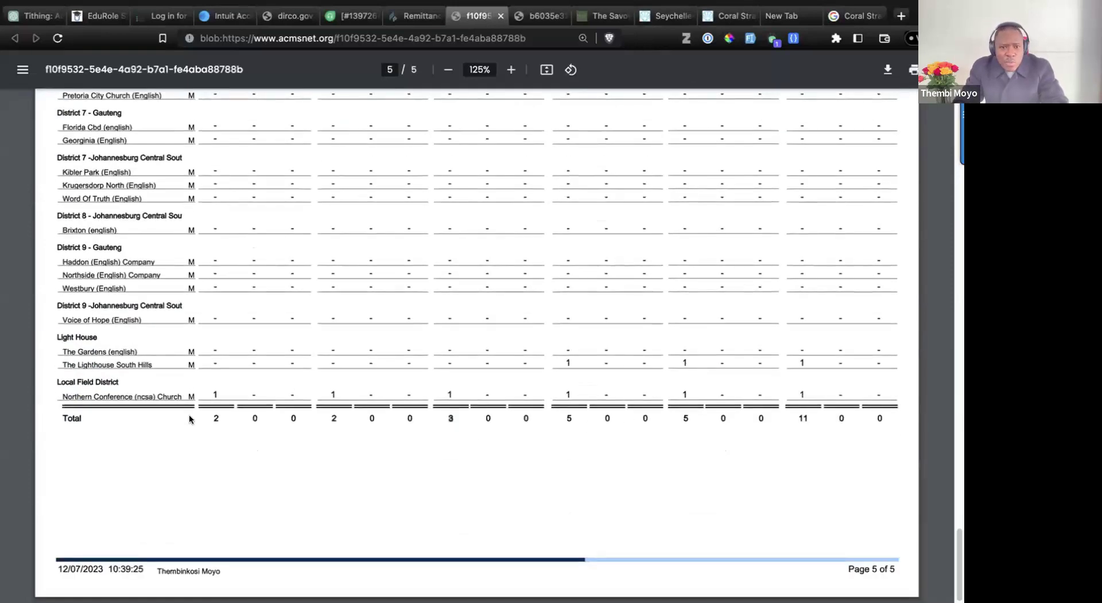
{"action": "scroll", "coordinate": [714, 409], "scroll_direction": "up", "scroll_amount": 20}
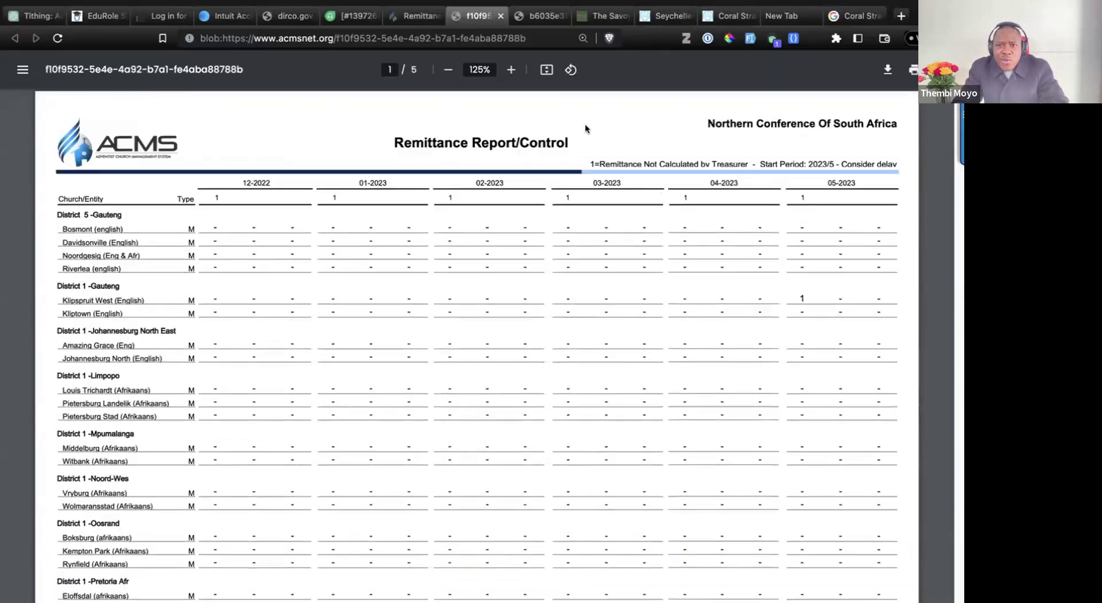
{"action": "left_click_drag", "start_coordinate": [599, 162], "coordinate": [738, 161]}
{"action": "scroll", "coordinate": [686, 317], "scroll_direction": "down", "scroll_amount": 20}
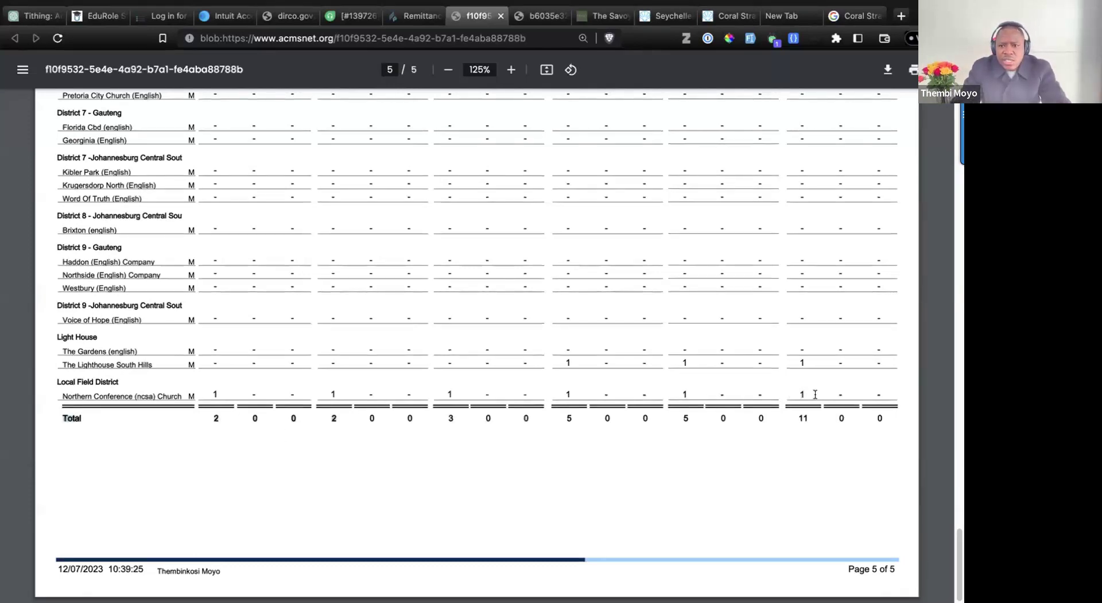
{"action": "scroll", "coordinate": [649, 399], "scroll_direction": "up", "scroll_amount": 20}
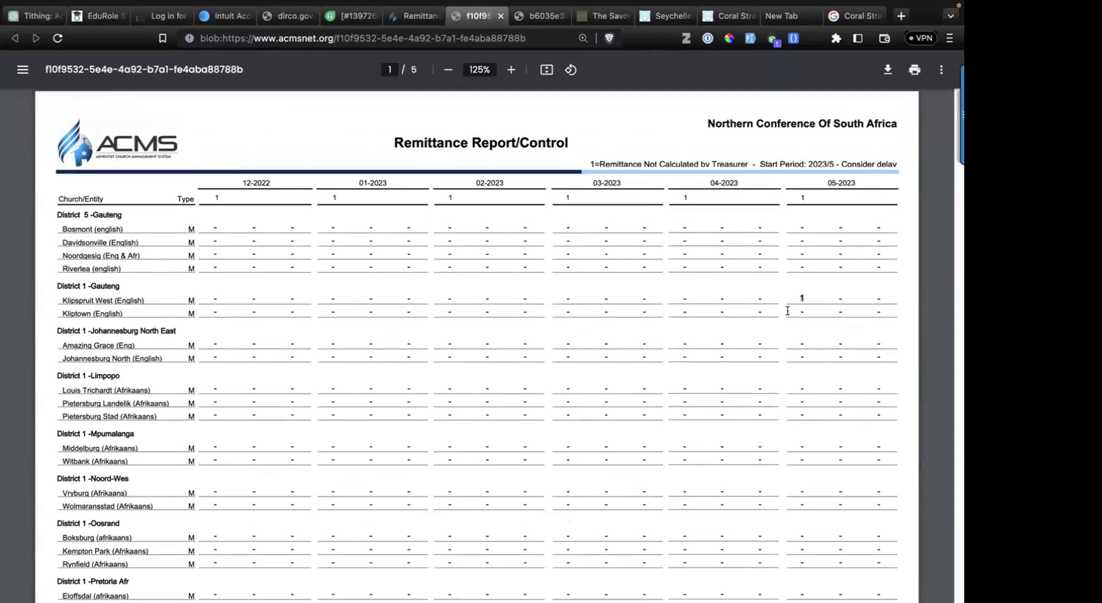
- Close the control report preview and search Check Remittance for month 6 of 2023
{"action": "left_click", "coordinate": [410, 17]}
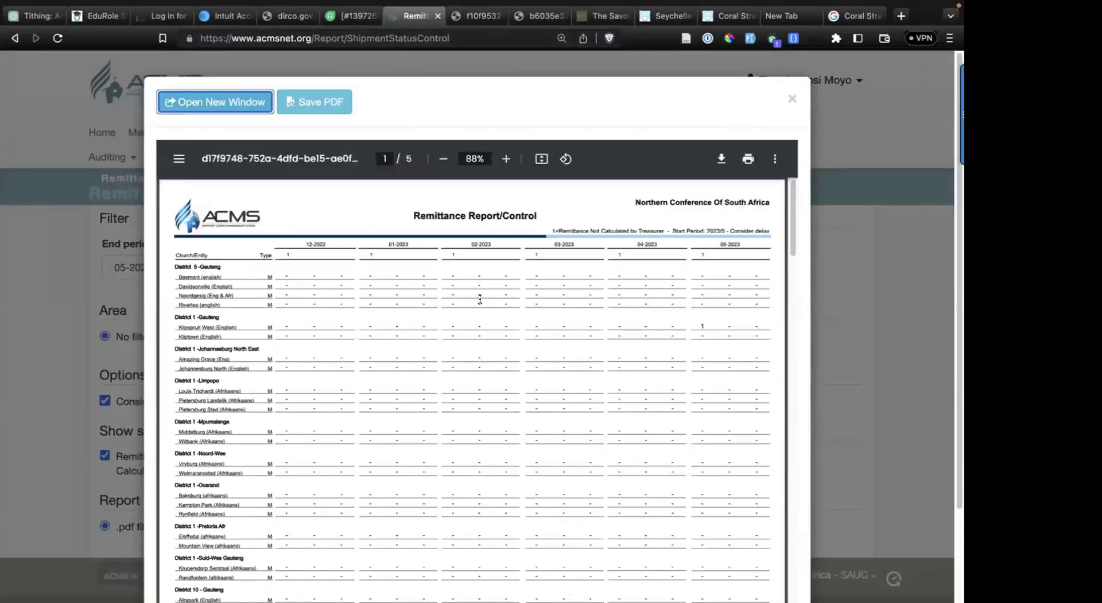
{"action": "left_click", "coordinate": [793, 99]}
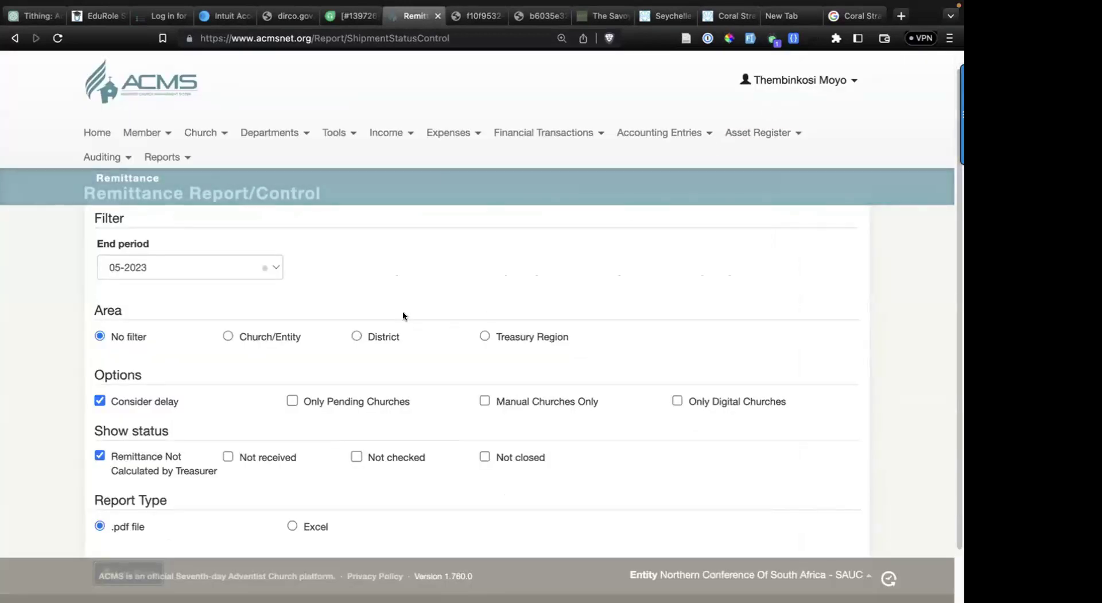
{"action": "left_click", "coordinate": [402, 132]}
{"action": "left_click", "coordinate": [403, 155]}
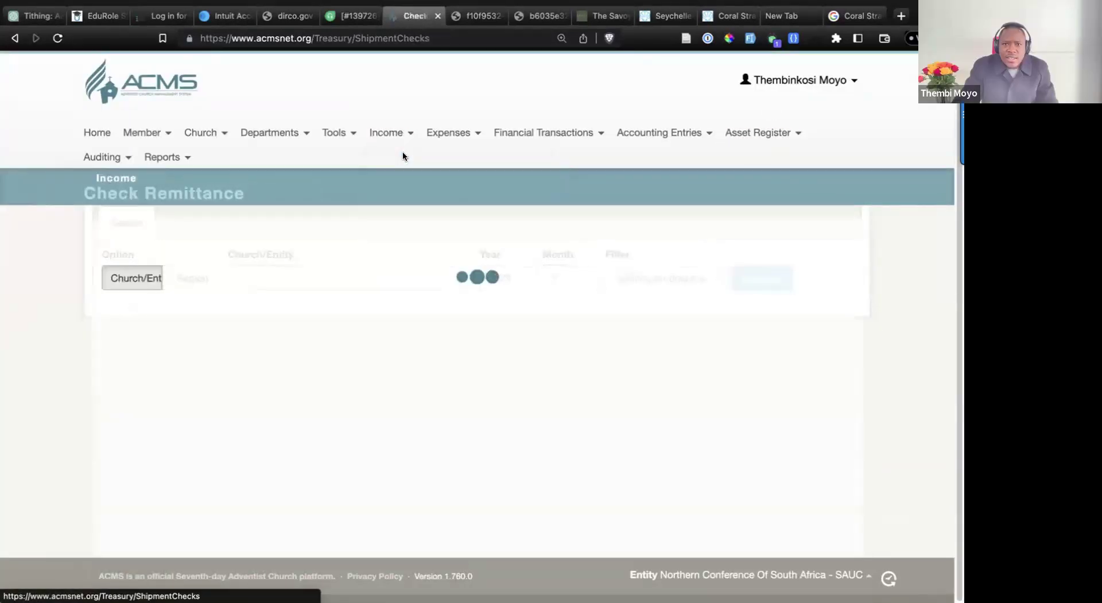
{"action": "left_click", "coordinate": [588, 291]}
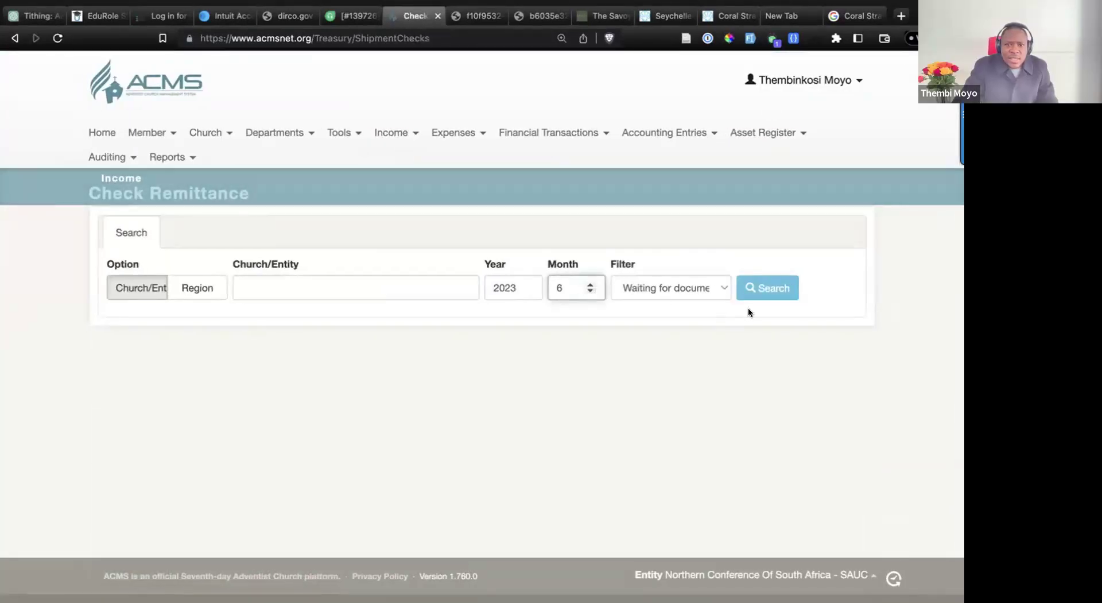
{"action": "left_click", "coordinate": [766, 289]}
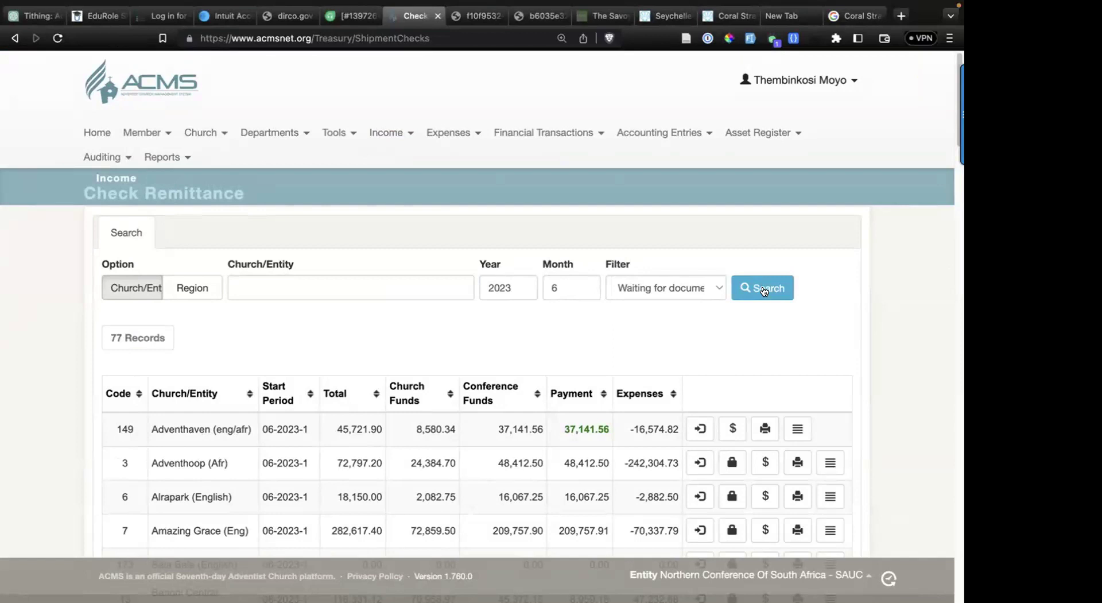
{"action": "left_click", "coordinate": [764, 291]}
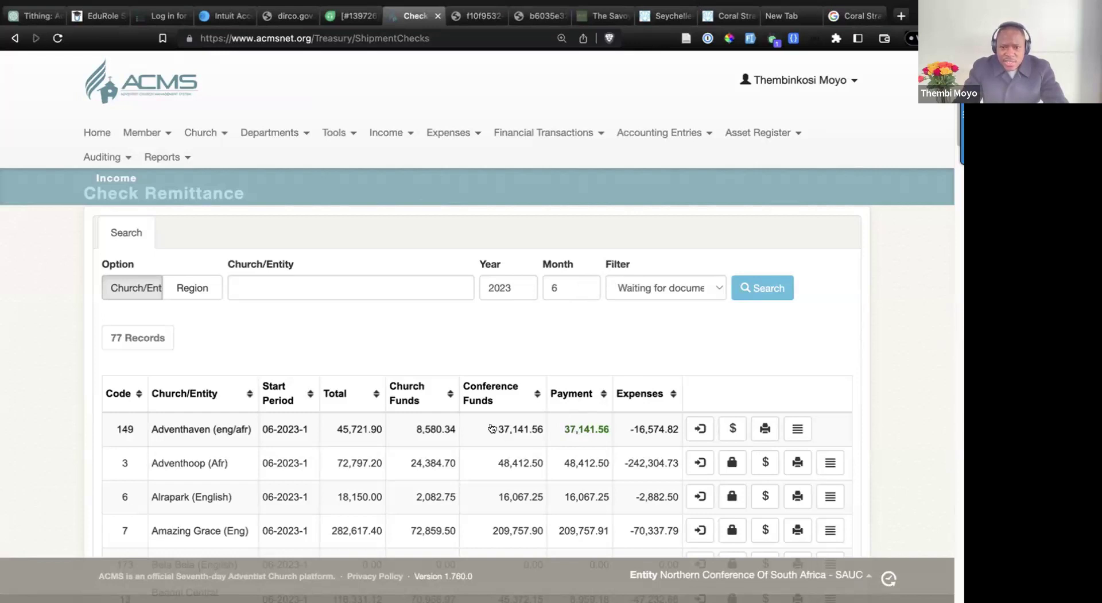
- Highlight the Conference Funds amount of Adventhoop (Afr), generate its printable remittance report and open it in a new window
{"action": "left_click_drag", "start_coordinate": [495, 462], "coordinate": [563, 462]}
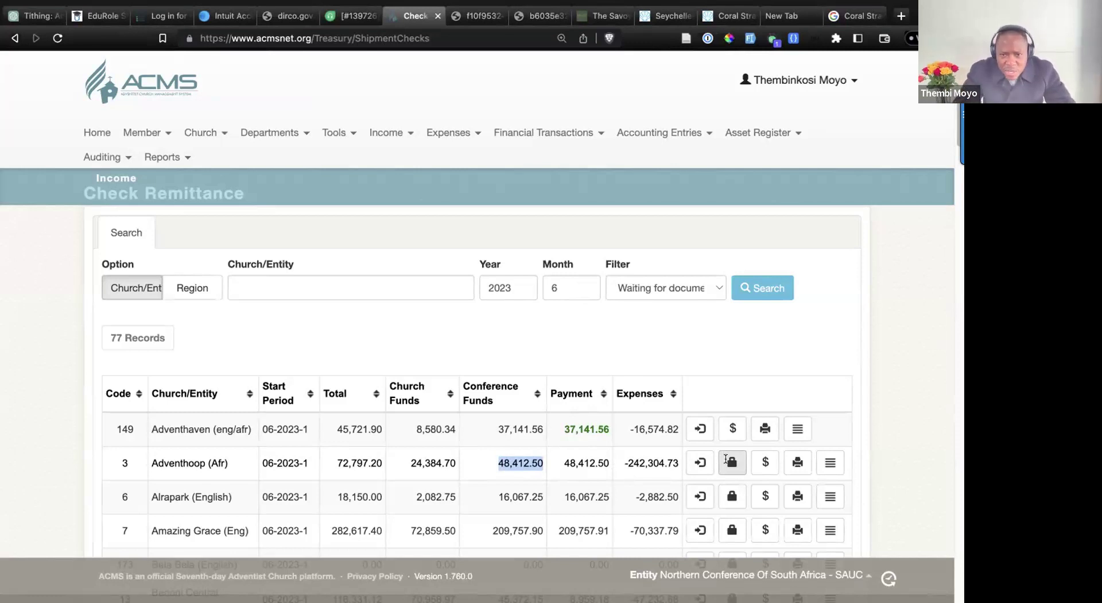
{"action": "left_click", "coordinate": [796, 463]}
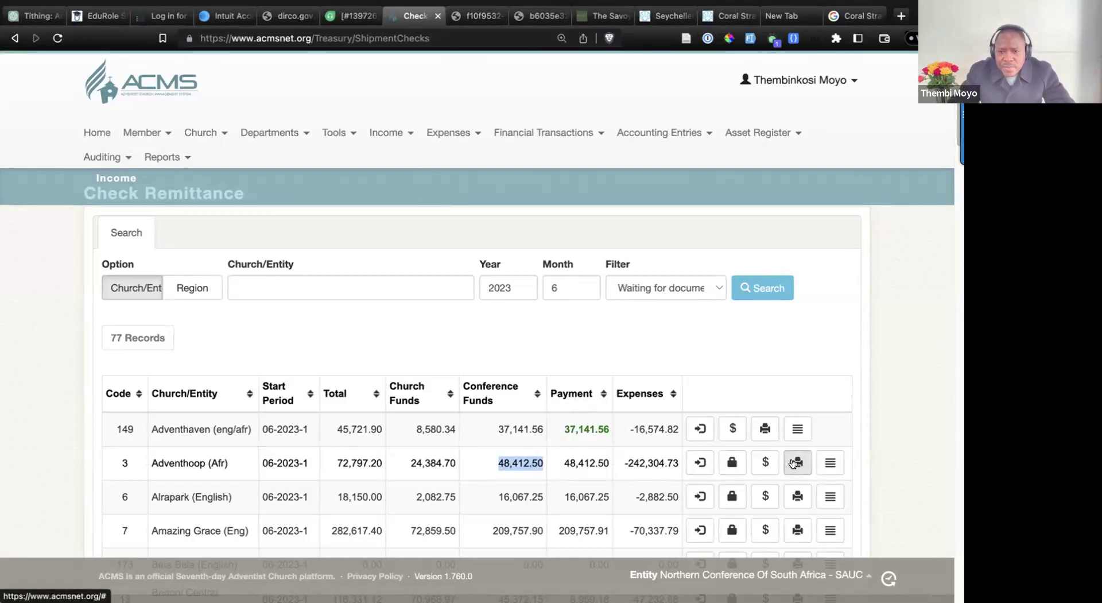
{"action": "scroll", "coordinate": [594, 456], "scroll_direction": "down", "scroll_amount": 15}
{"action": "scroll", "coordinate": [594, 454], "scroll_direction": "up", "scroll_amount": 10}
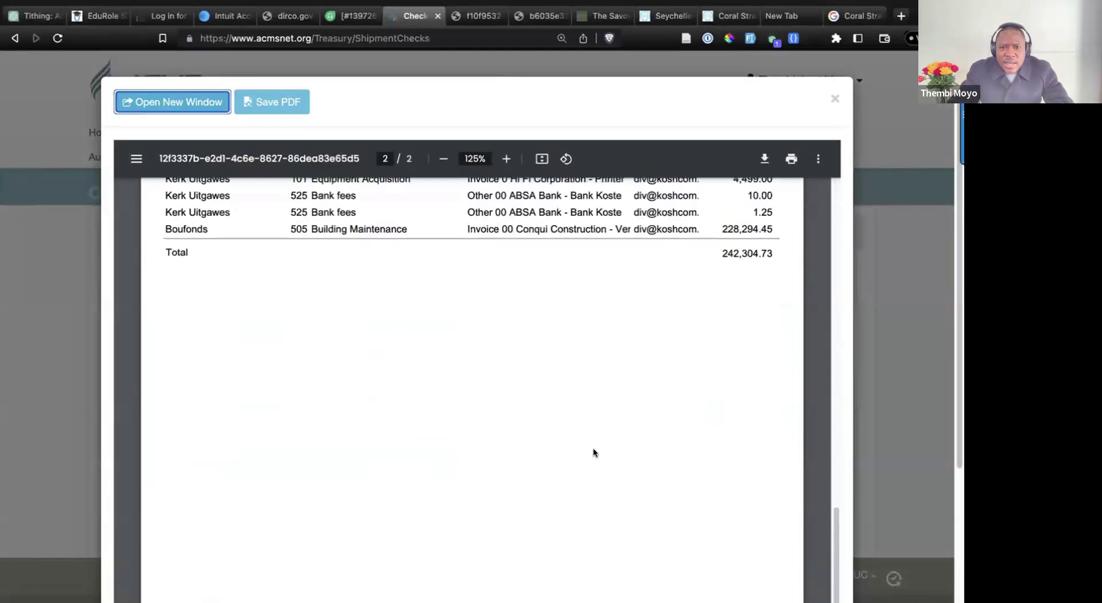
{"action": "left_click", "coordinate": [182, 102]}
{"action": "scroll", "coordinate": [505, 365], "scroll_direction": "down", "scroll_amount": 3}
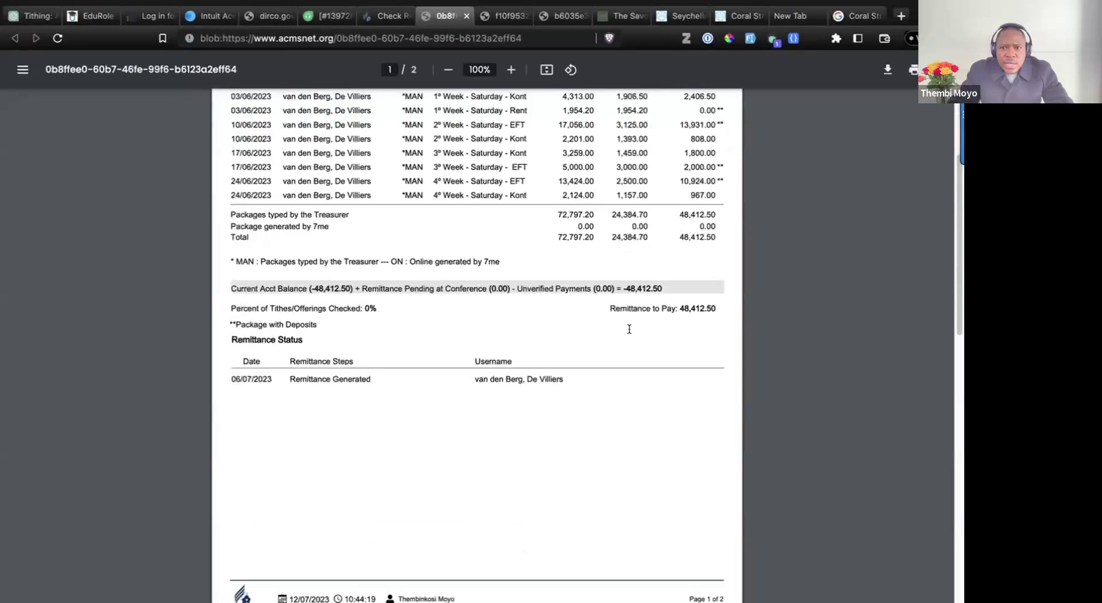
- Enlarge the Adventhoop report and highlight Remittance Pending at Conference, the current account balance and the resulting balance
{"action": "left_click", "coordinate": [510, 70]}
{"action": "left_click", "coordinate": [510, 70]}
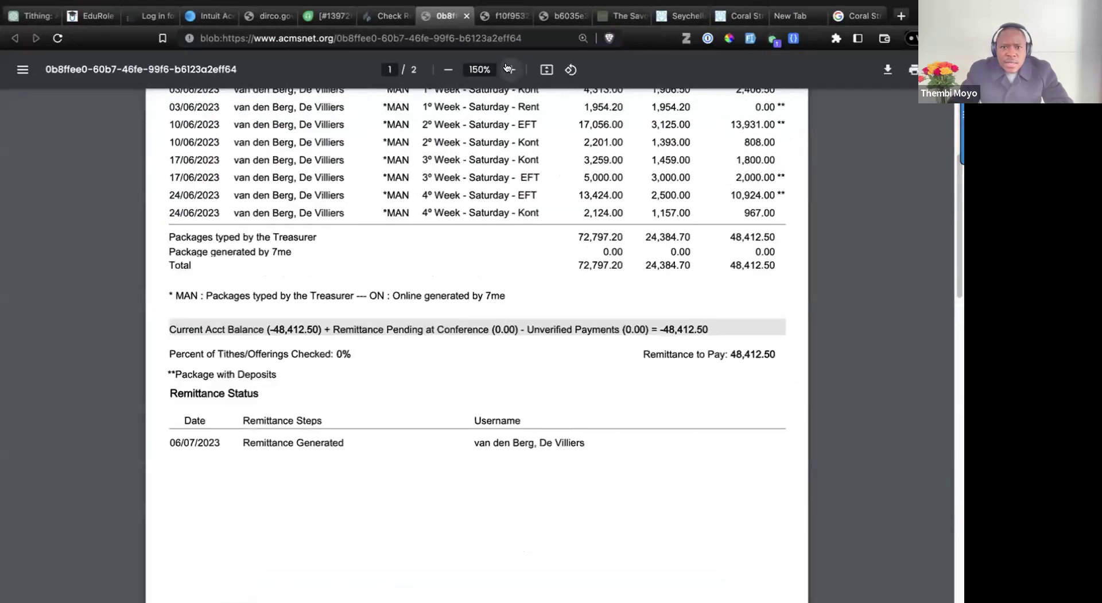
{"action": "left_click", "coordinate": [510, 70]}
{"action": "left_click", "coordinate": [510, 70]}
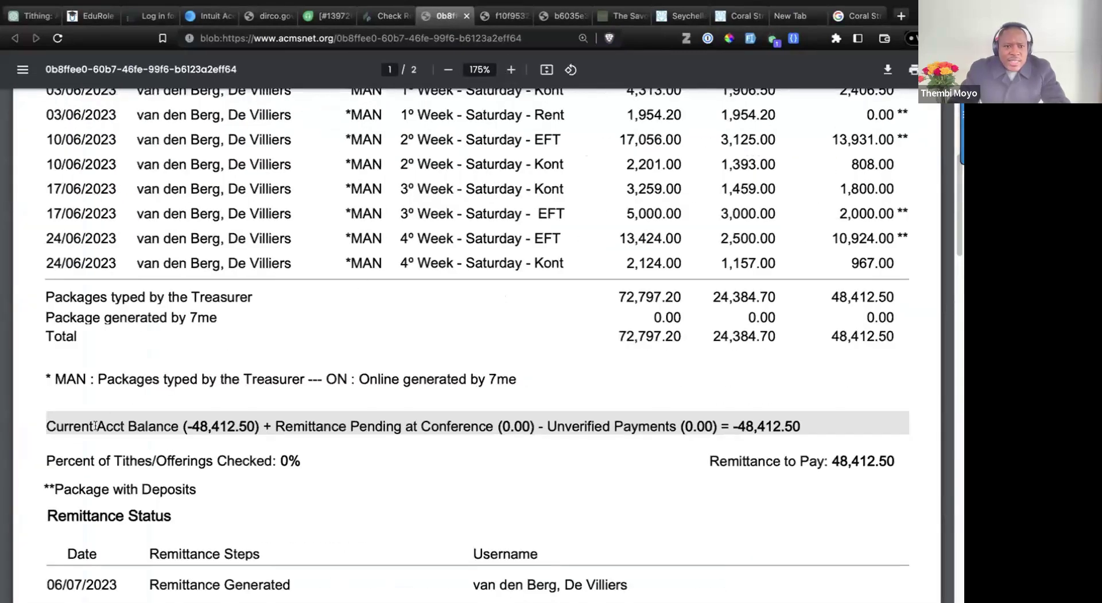
{"action": "left_click_drag", "start_coordinate": [47, 423], "coordinate": [507, 413]}
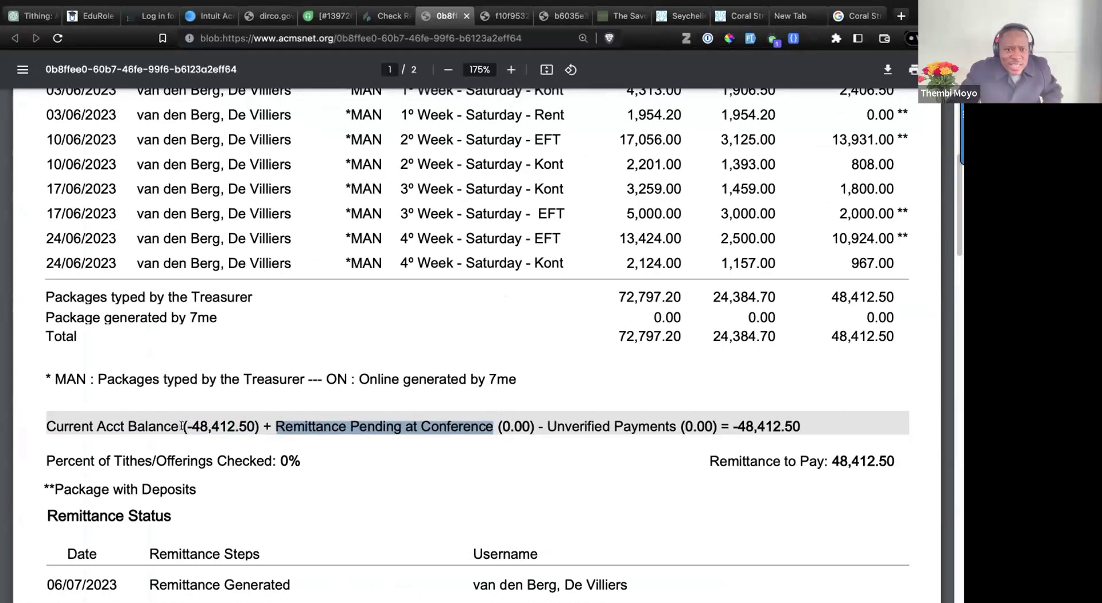
{"action": "left_click_drag", "start_coordinate": [188, 425], "coordinate": [255, 426]}
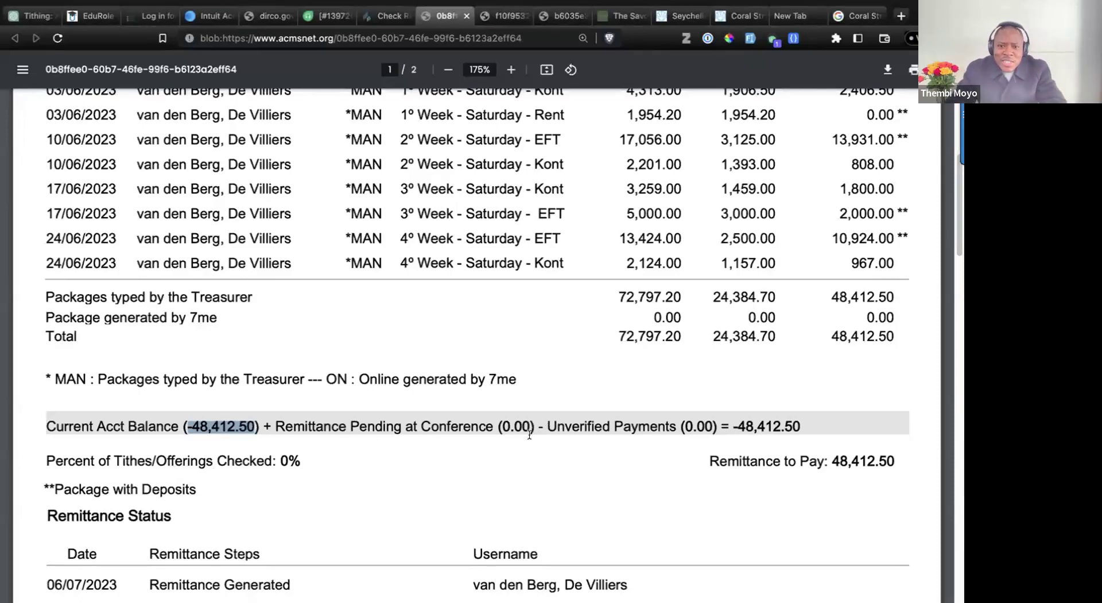
{"action": "left_click_drag", "start_coordinate": [735, 424], "coordinate": [803, 418]}
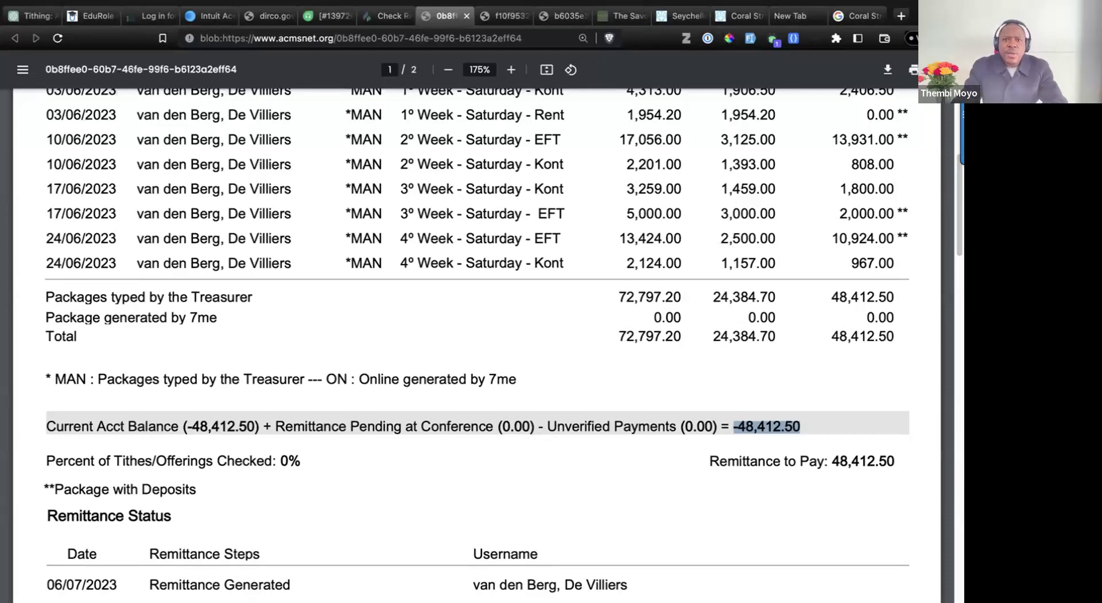
- Close the Adventhoop report preview and return to the June remittance list
{"action": "left_click", "coordinate": [383, 16]}
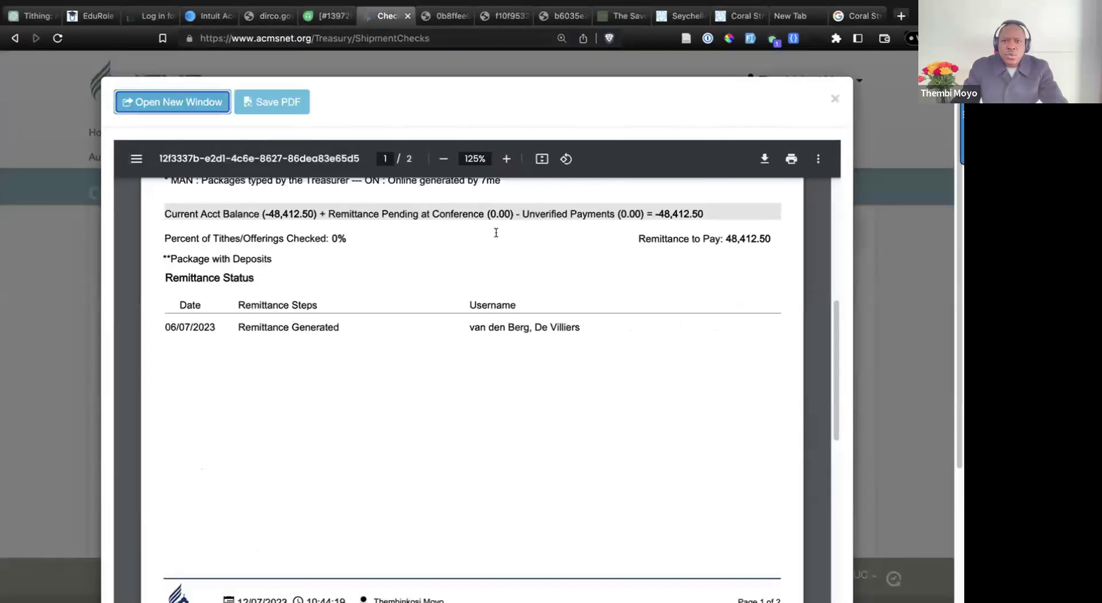
{"action": "left_click", "coordinate": [836, 99]}
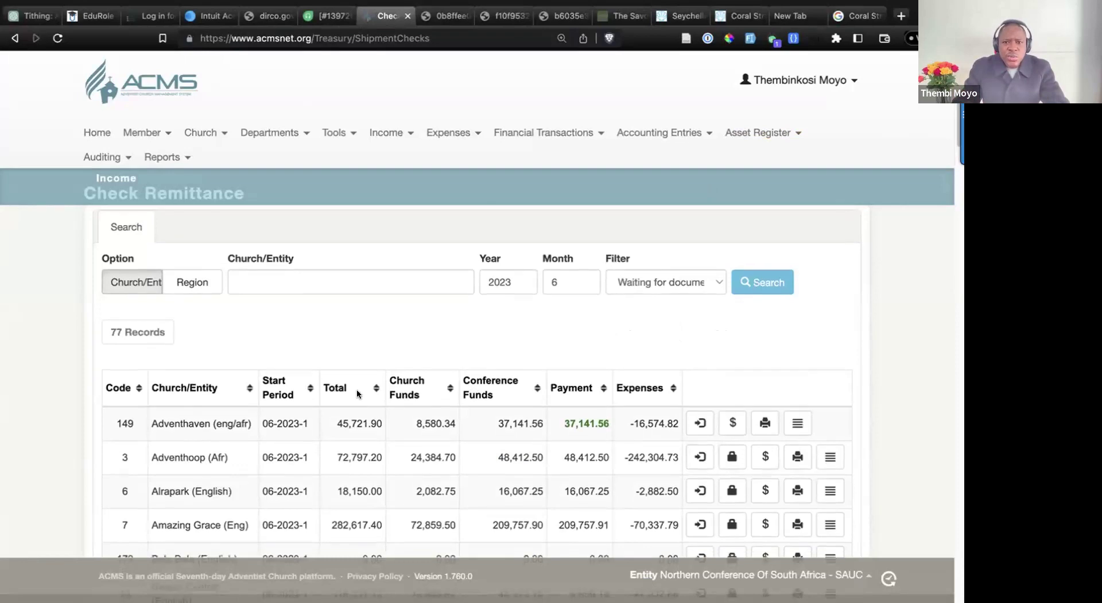
{"action": "scroll", "coordinate": [271, 408], "scroll_direction": "down", "scroll_amount": 2}
{"action": "scroll", "coordinate": [245, 298], "scroll_direction": "down", "scroll_amount": 1}
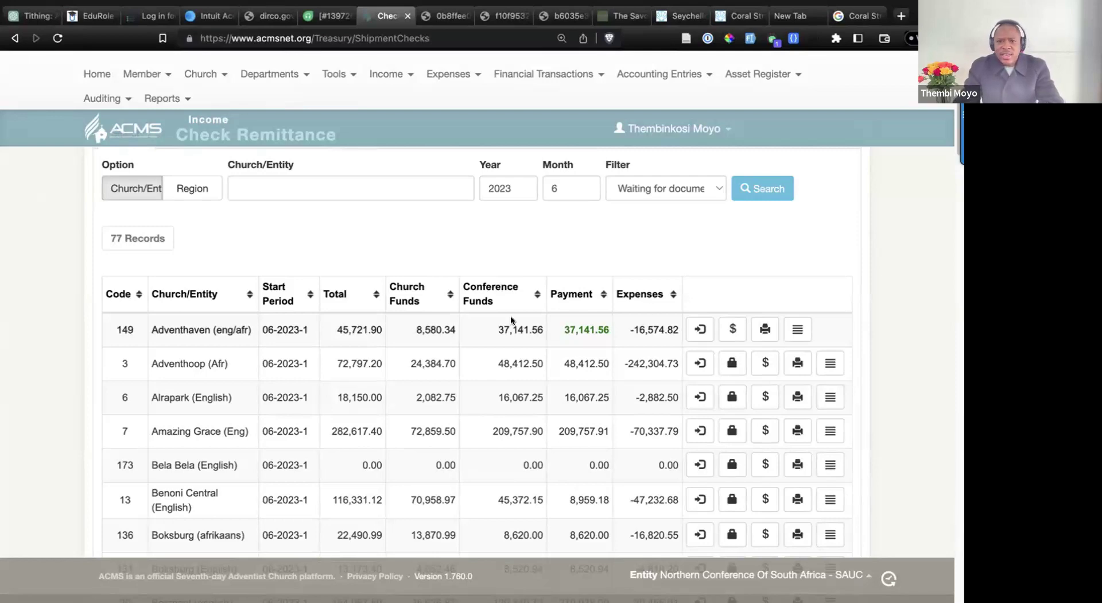
- Generate the printable remittance report for Adventhaven (eng/afr) from the June 2023 remittance list
{"action": "scroll", "coordinate": [554, 297], "scroll_direction": "down", "scroll_amount": 1}
{"action": "scroll", "coordinate": [554, 296], "scroll_direction": "down", "scroll_amount": 10}
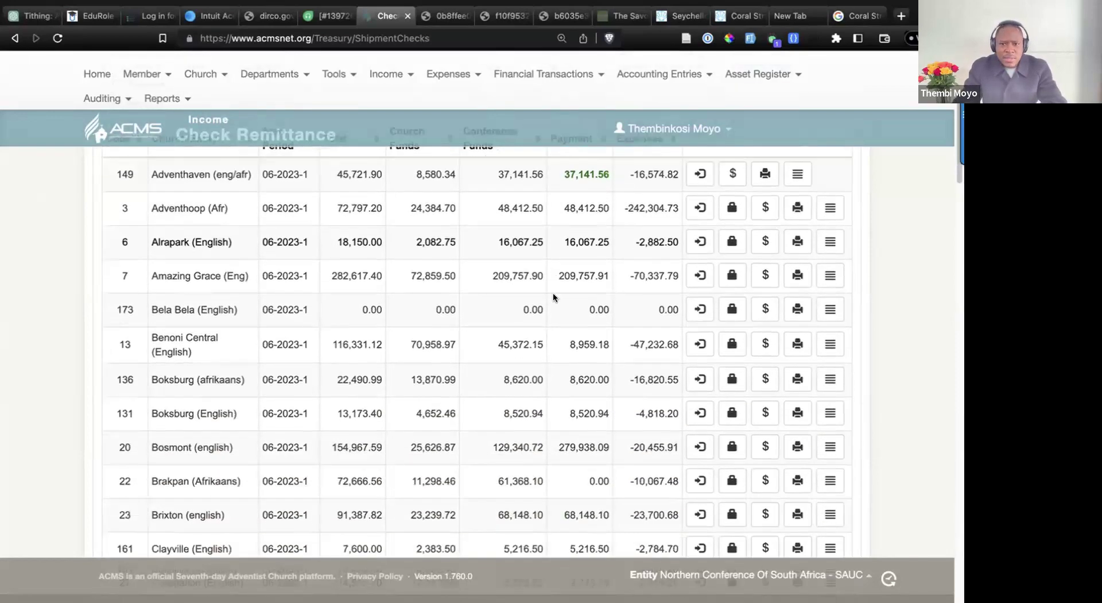
{"action": "scroll", "coordinate": [554, 297], "scroll_direction": "up", "scroll_amount": 10}
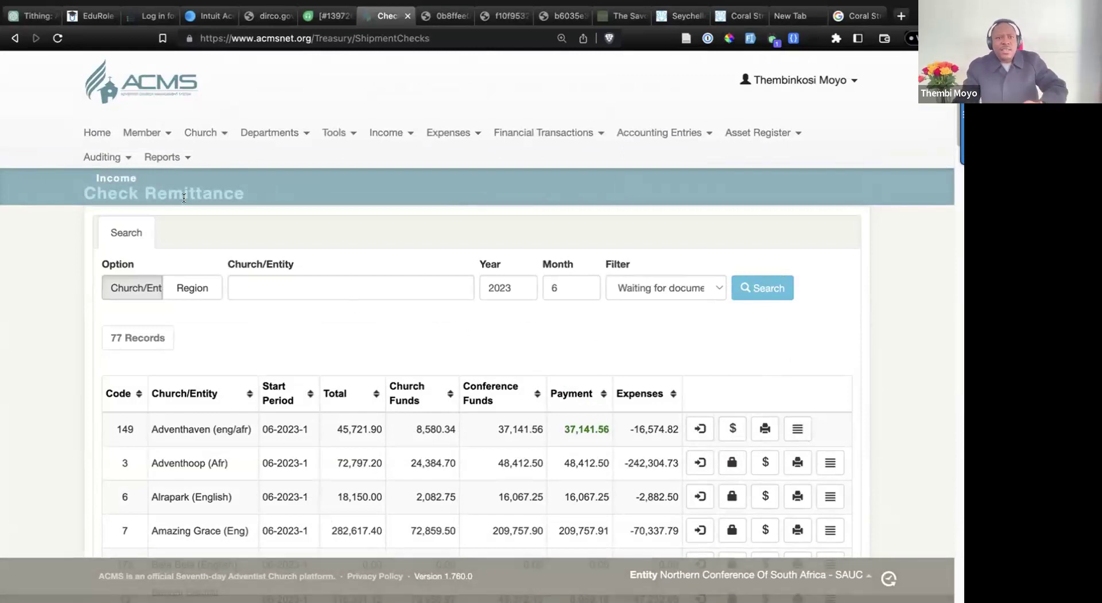
{"action": "left_click", "coordinate": [172, 158]}
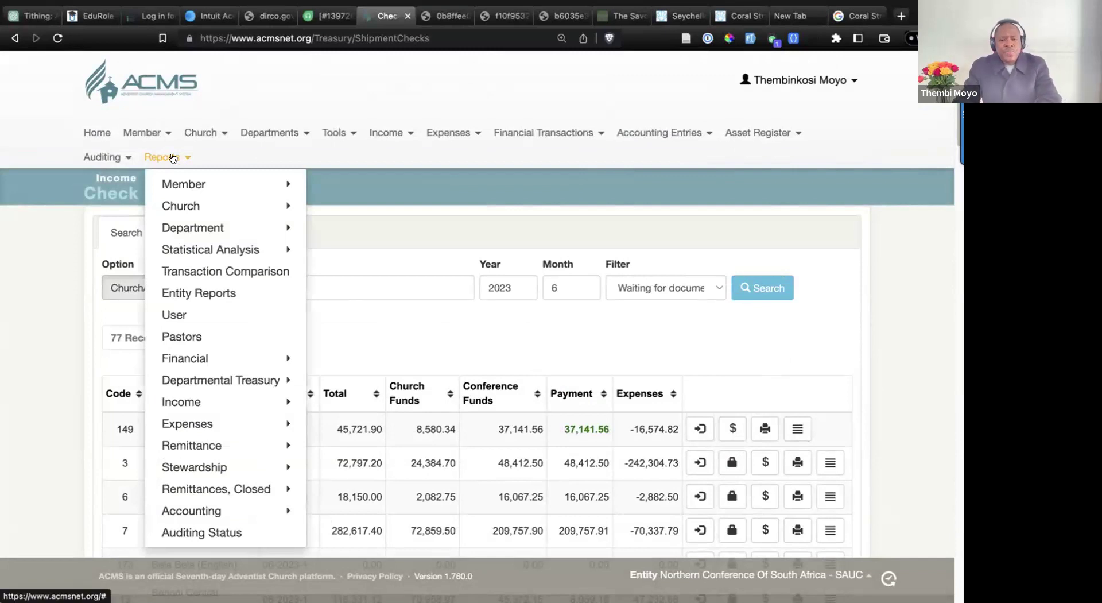
{"action": "left_click", "coordinate": [762, 427]}
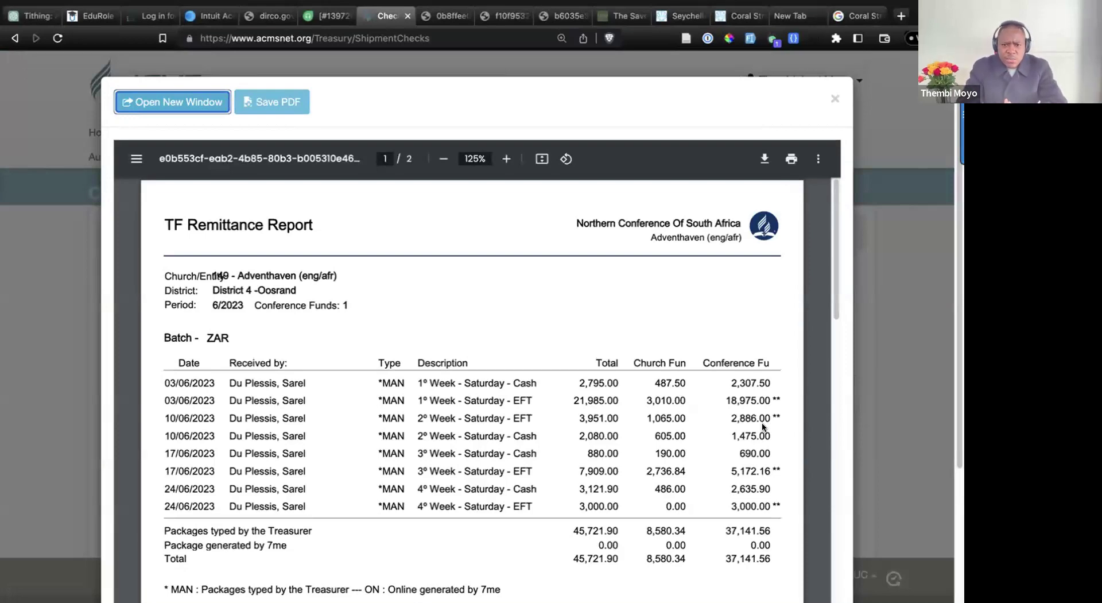
- Highlight the current account balance, Remittance Pending at Conference and the resulting balance in the Adventhaven report
{"action": "scroll", "coordinate": [582, 437], "scroll_direction": "down", "scroll_amount": 7}
{"action": "scroll", "coordinate": [327, 308], "scroll_direction": "up", "scroll_amount": 2}
{"action": "left_click", "coordinate": [191, 328]}
{"action": "left_click_drag", "start_coordinate": [191, 327], "coordinate": [514, 327]}
{"action": "left_click", "coordinate": [334, 324]}
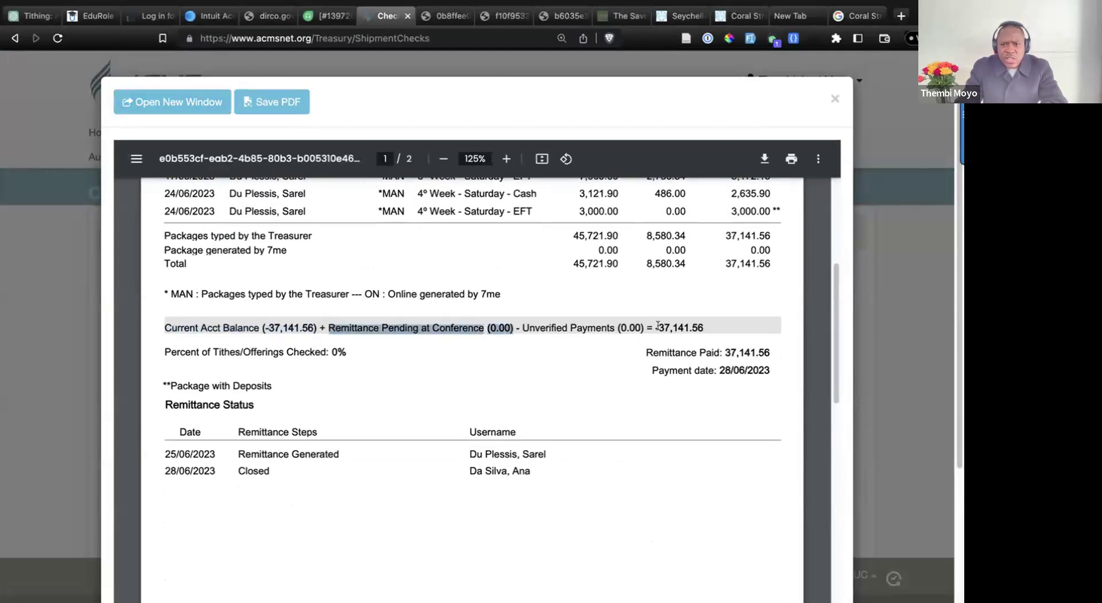
{"action": "left_click_drag", "start_coordinate": [654, 325], "coordinate": [762, 318]}
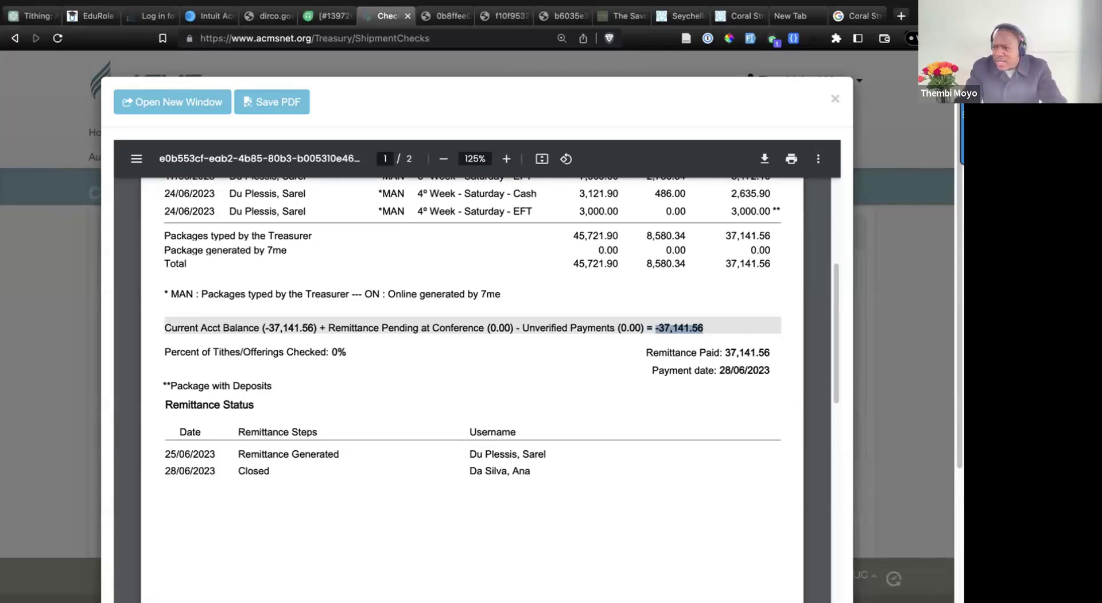
- Switch to Excel, add a blank sheet to the CSVTest1 workbook and show it full screen at 200% zoom
{"action": "key", "text": "ctrl+Left"}
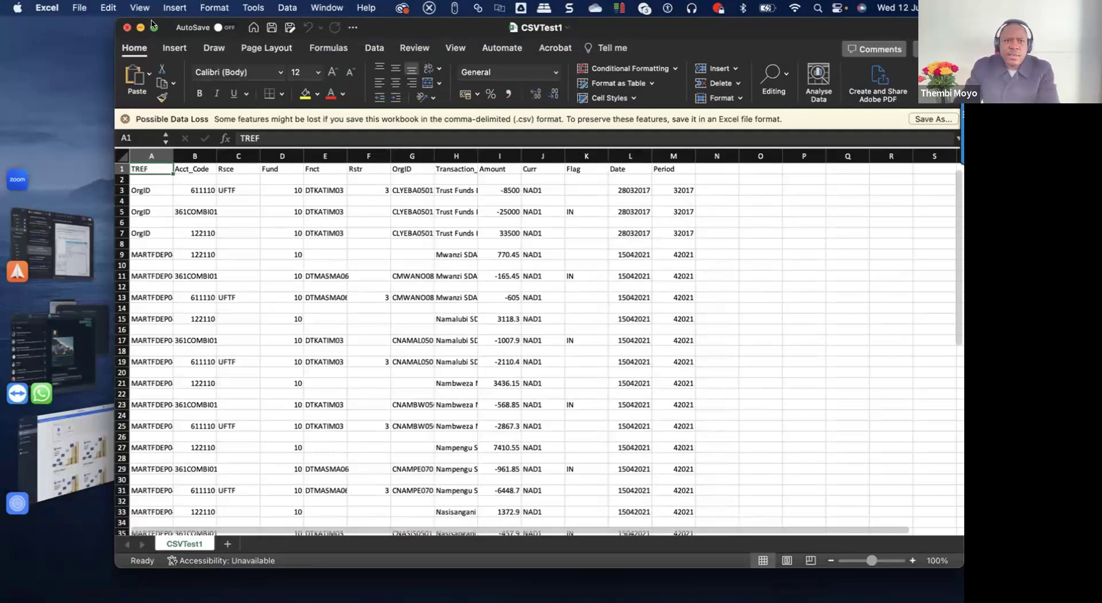
{"action": "left_click", "coordinate": [228, 543]}
{"action": "left_click", "coordinate": [153, 28]}
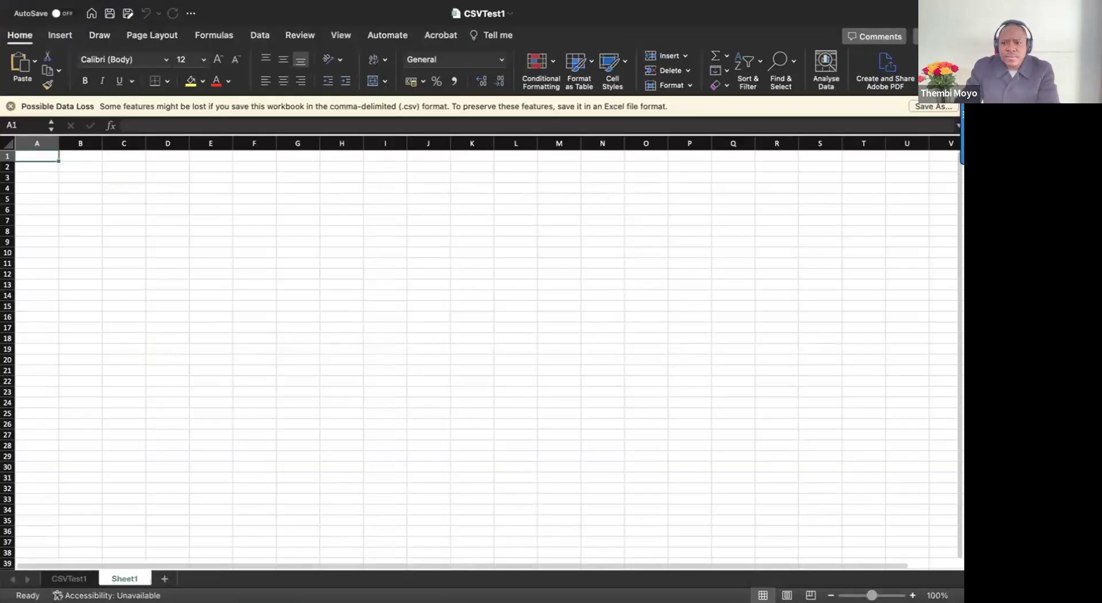
{"action": "scroll", "coordinate": [480, 353], "scroll_direction": "up", "scroll_amount": 5}
{"action": "scroll", "coordinate": [481, 353], "scroll_direction": "up", "scroll_amount": 4}
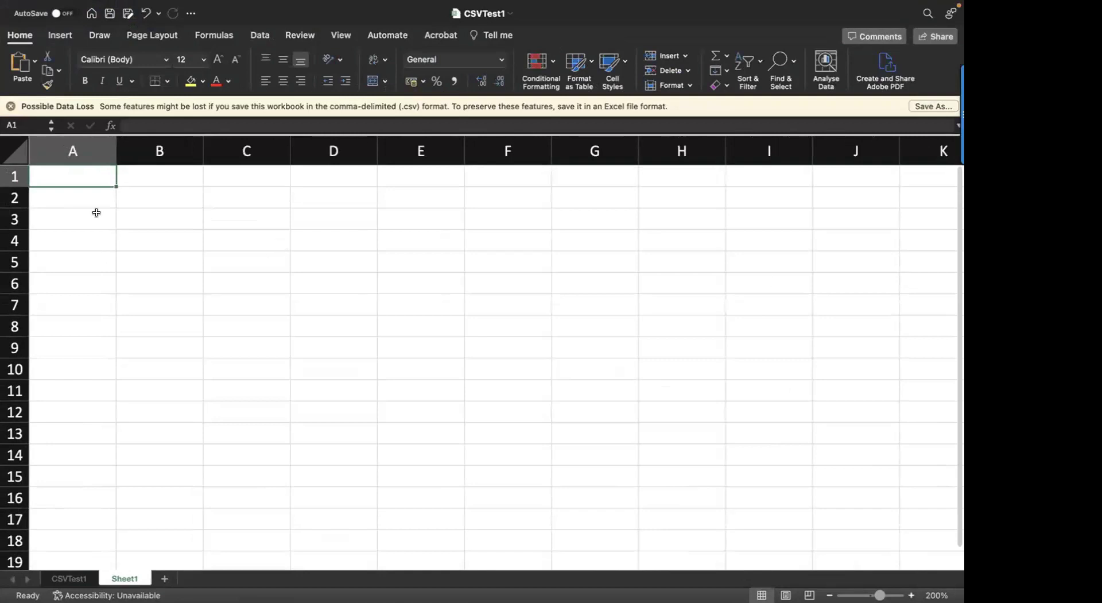
- Enter the headings Church A, Tithe and Offering in cells A1 to C1 of the new sheet
{"action": "type", "text": "Chue="}
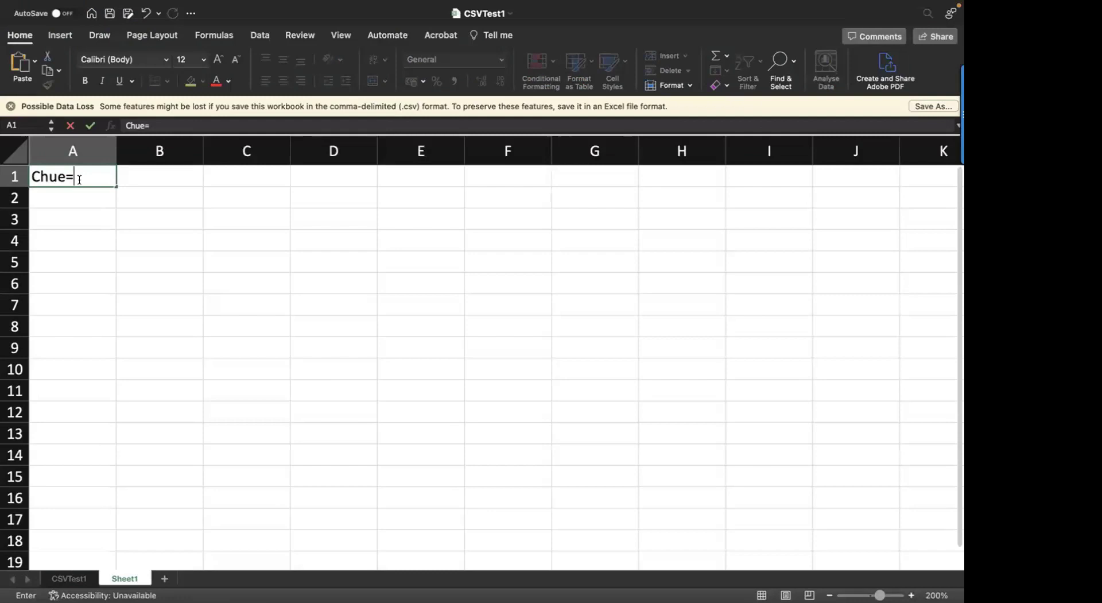
{"action": "key", "text": "BackSpace"}
{"action": "type", "text": "rch Q"}
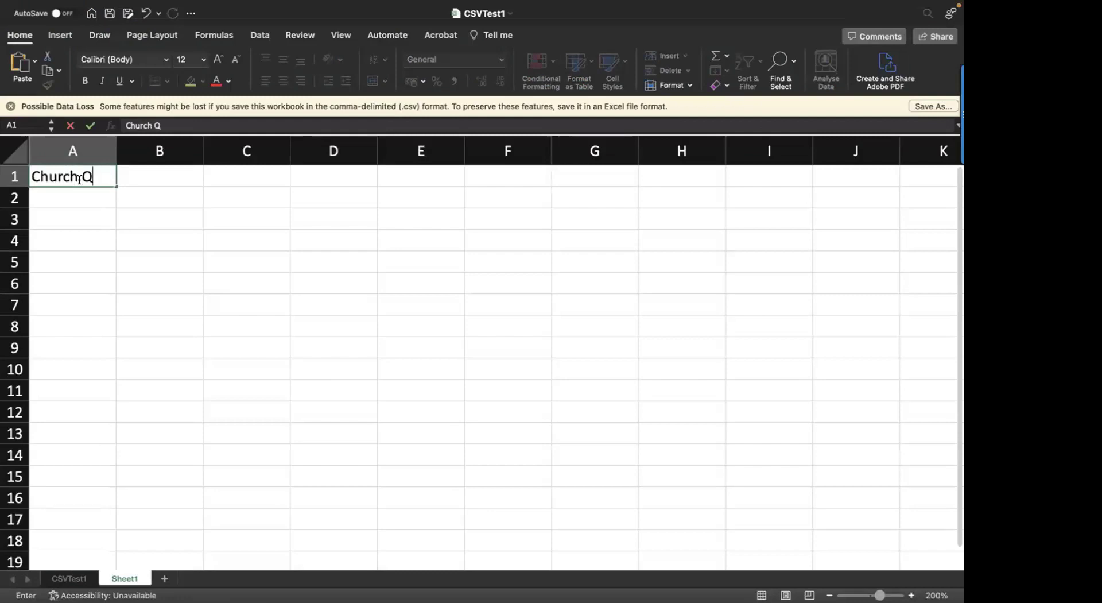
{"action": "key", "text": "BackSpace"}
{"action": "type", "text": "A"}
{"action": "key", "text": "Tab"}
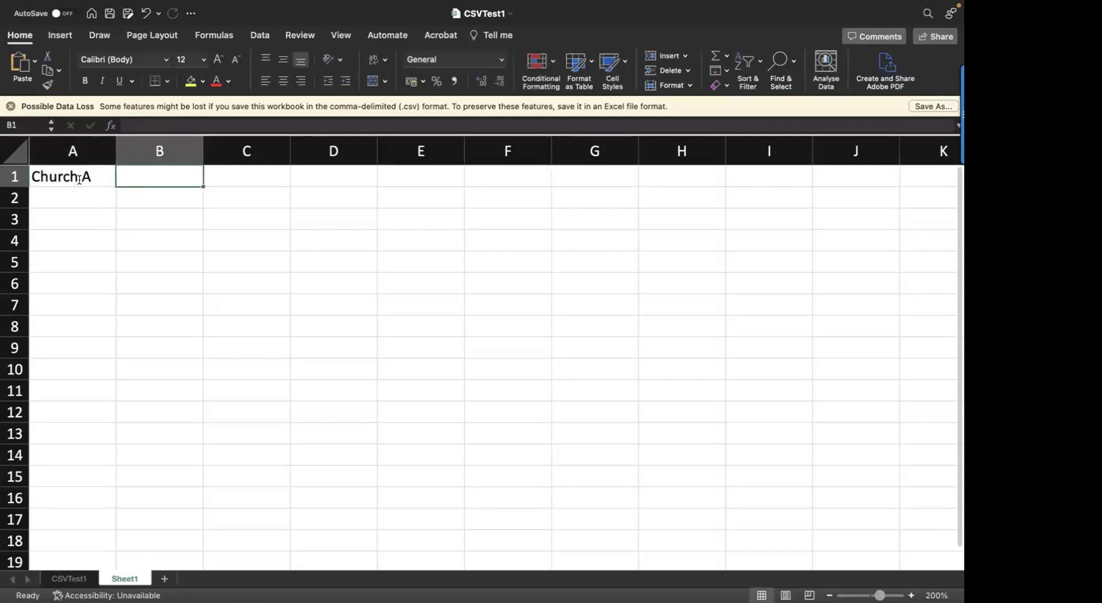
{"action": "type", "text": "Tithe"}
{"action": "key", "text": "Tab"}
{"action": "type", "text": "Off"}
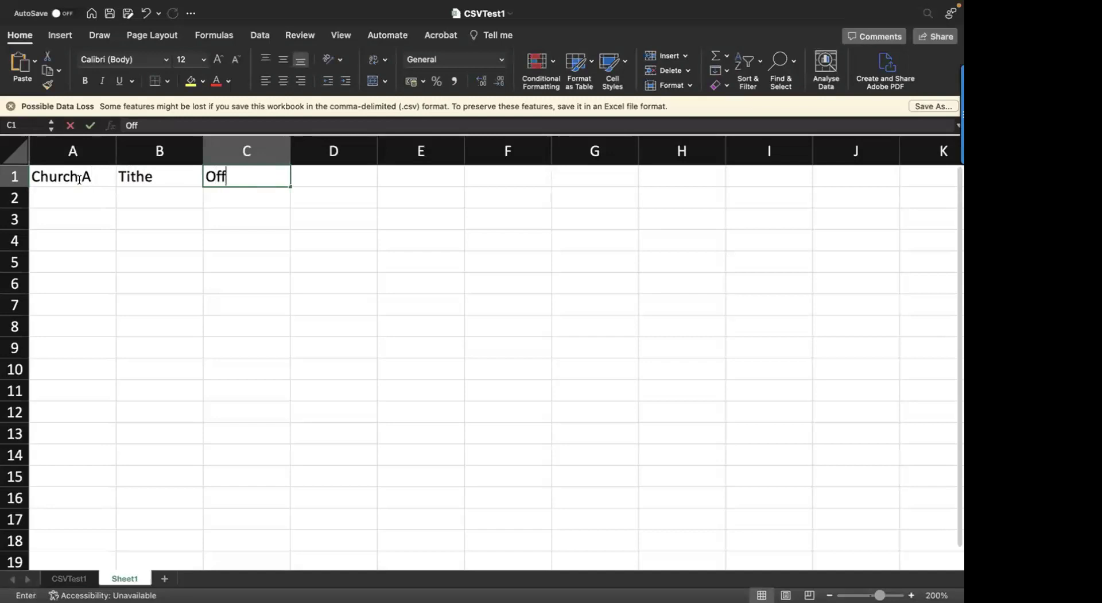
{"action": "type", "text": "ering"}
{"action": "key", "text": "Return"}
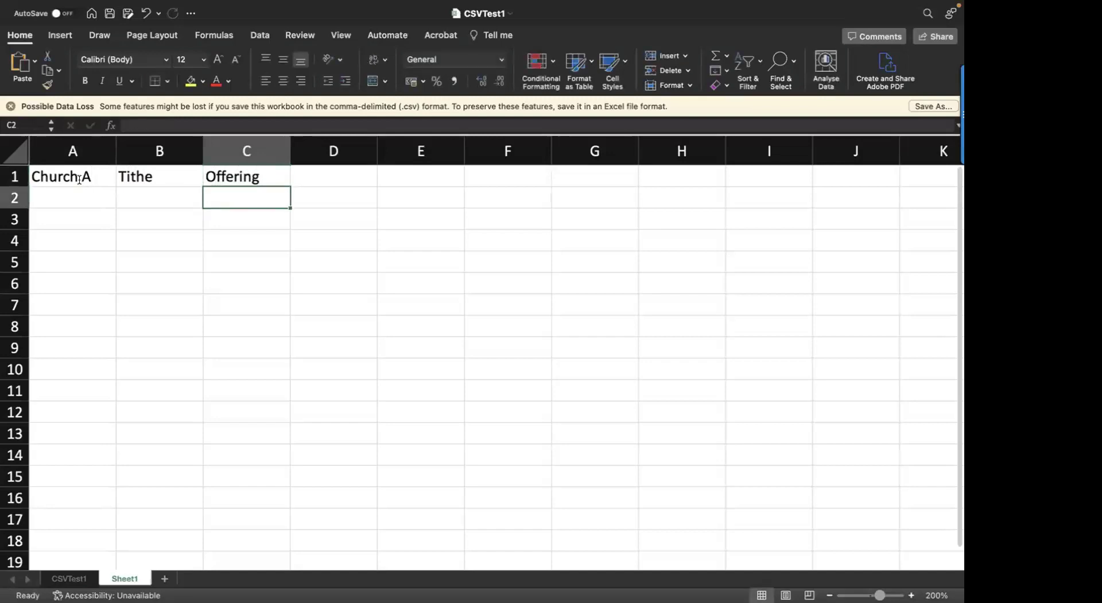
- Fill row 2 with the label Month 1, a tithe of 2000 and an offering of 3000
{"action": "key", "text": "Left"}
{"action": "key", "text": "Left"}
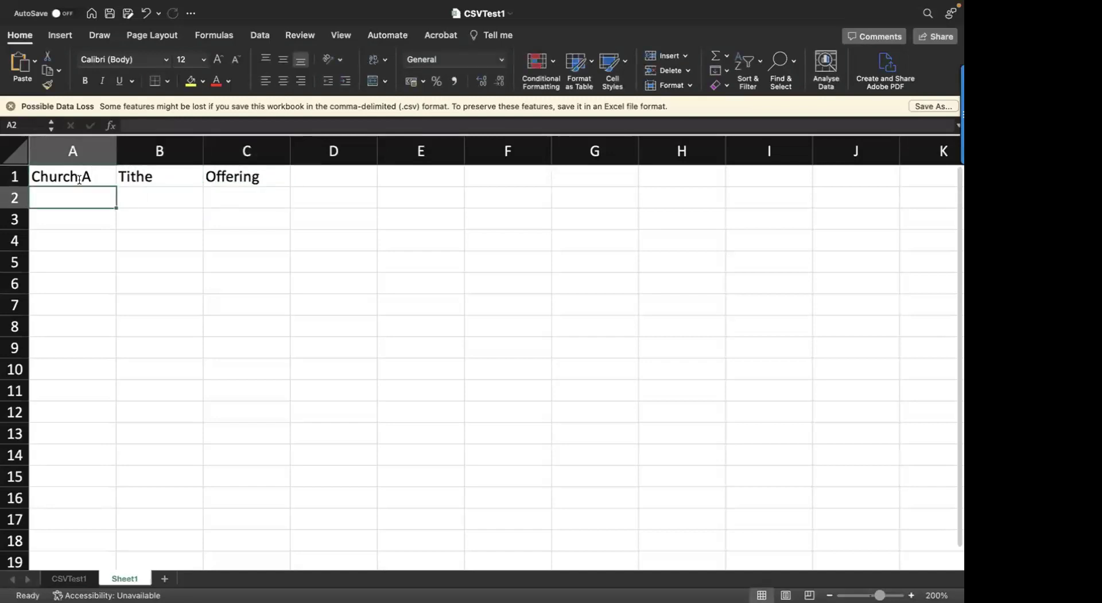
{"action": "type", "text": "We"}
{"action": "key", "text": "BackSpace"}
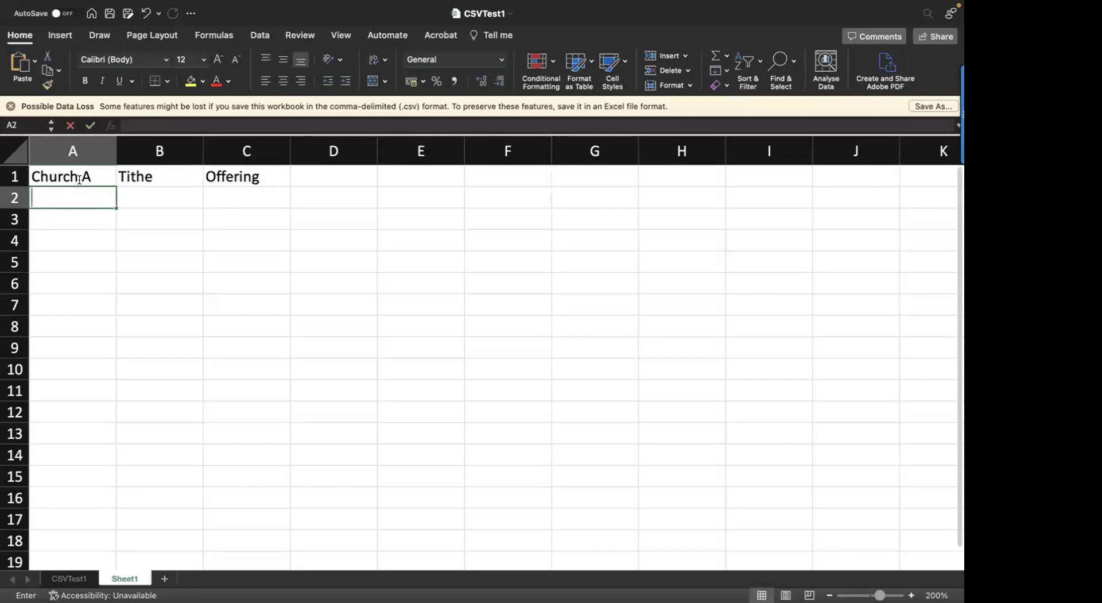
{"action": "key", "text": "BackSpace"}
{"action": "type", "text": "Month"}
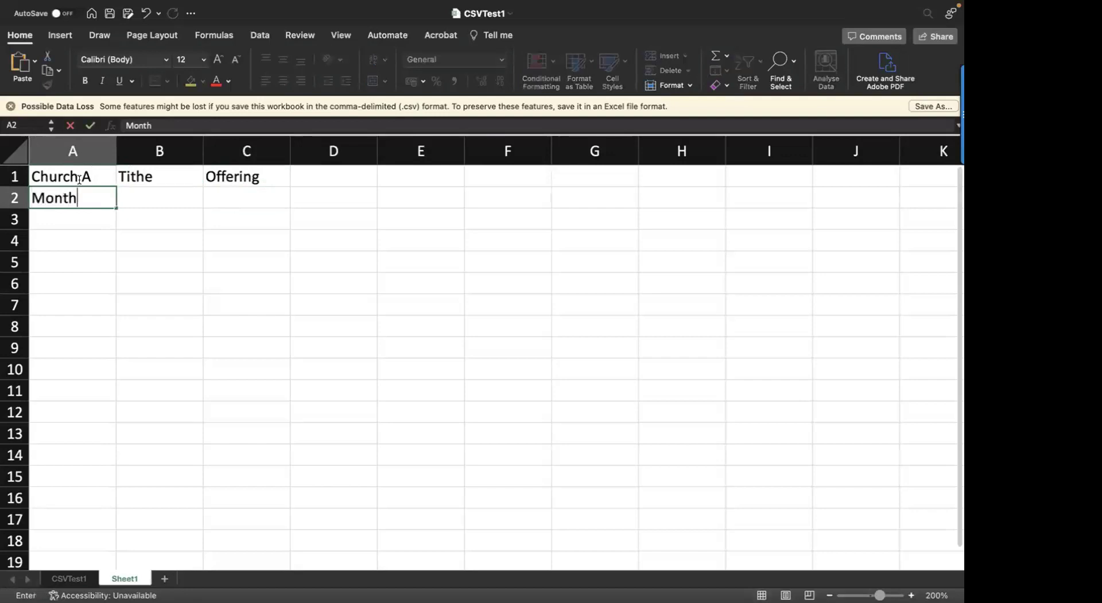
{"action": "type", "text": " 1"}
{"action": "key", "text": "Tab"}
{"action": "type", "text": "2000"}
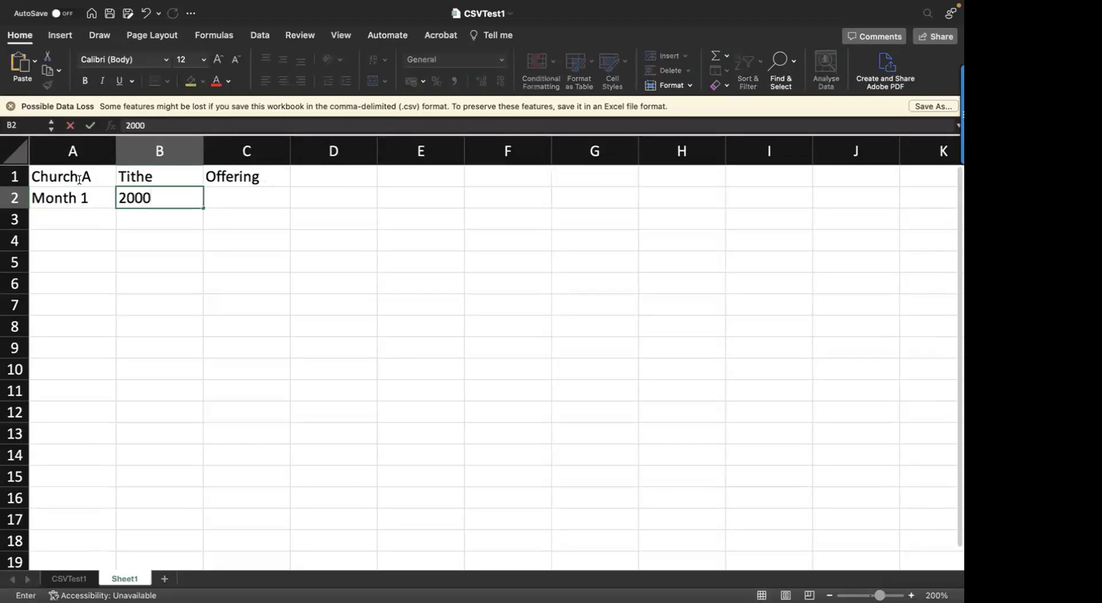
{"action": "key", "text": "Tab"}
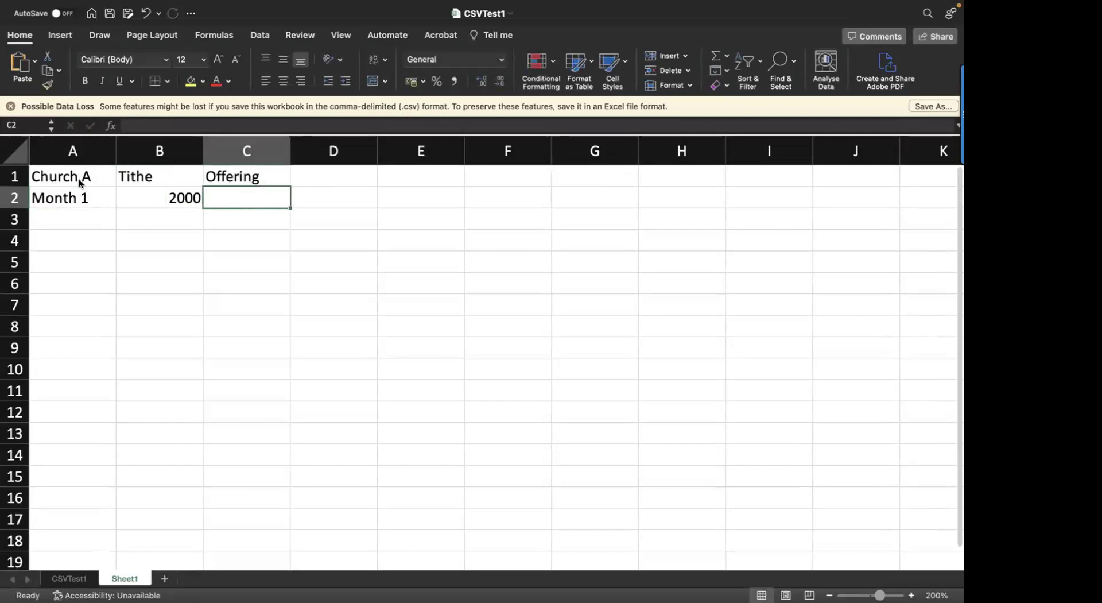
{"action": "type", "text": "3000"}
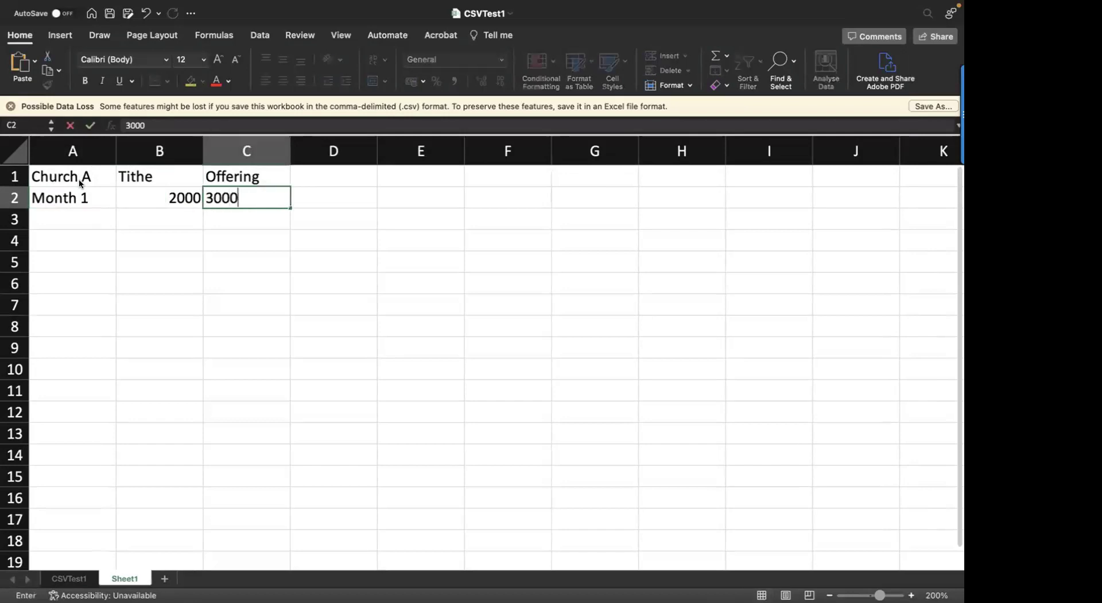
{"action": "key", "text": "Return"}
- Apply the comma number style to the tithe and offering cells B2:C6
{"action": "left_click_drag", "start_coordinate": [151, 196], "coordinate": [268, 252]}
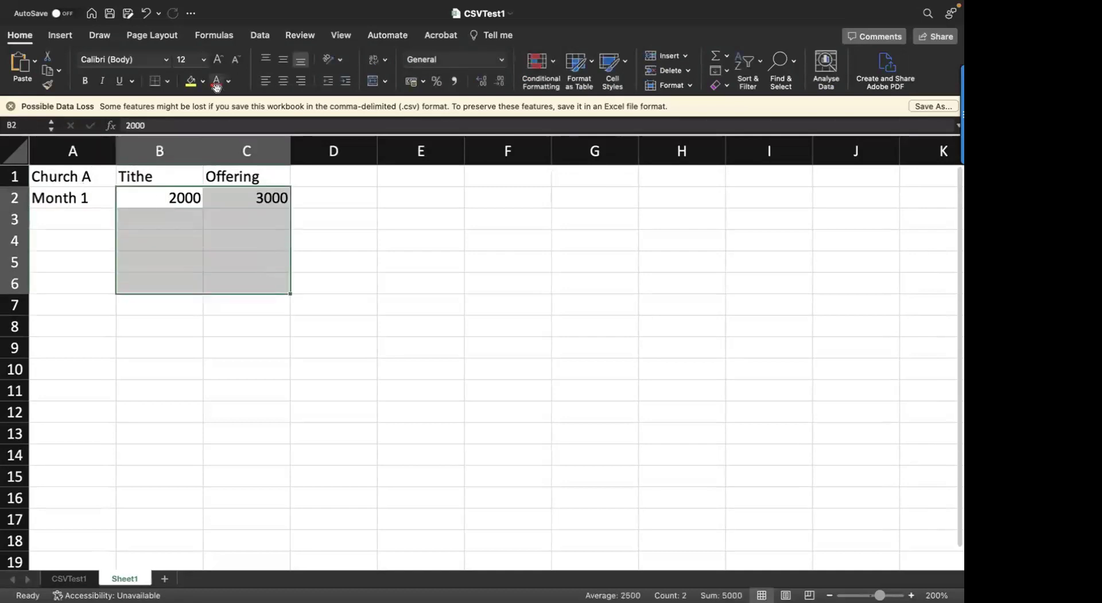
{"action": "left_click", "coordinate": [455, 80]}
{"action": "left_click", "coordinate": [304, 236]}
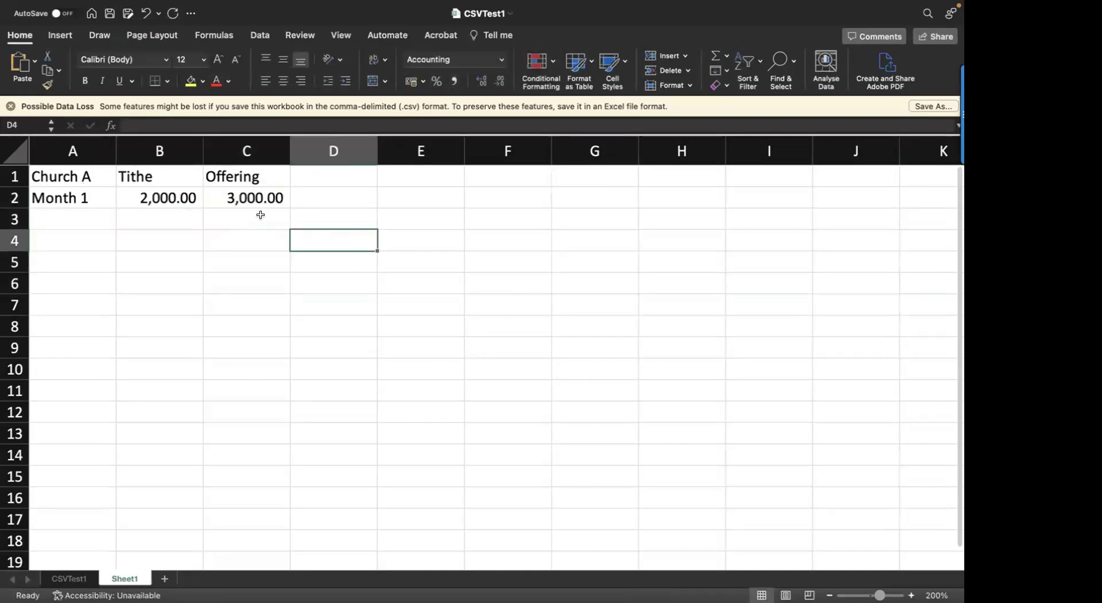
- Enter the heading Conference in cell E1
{"action": "left_click", "coordinate": [439, 173]}
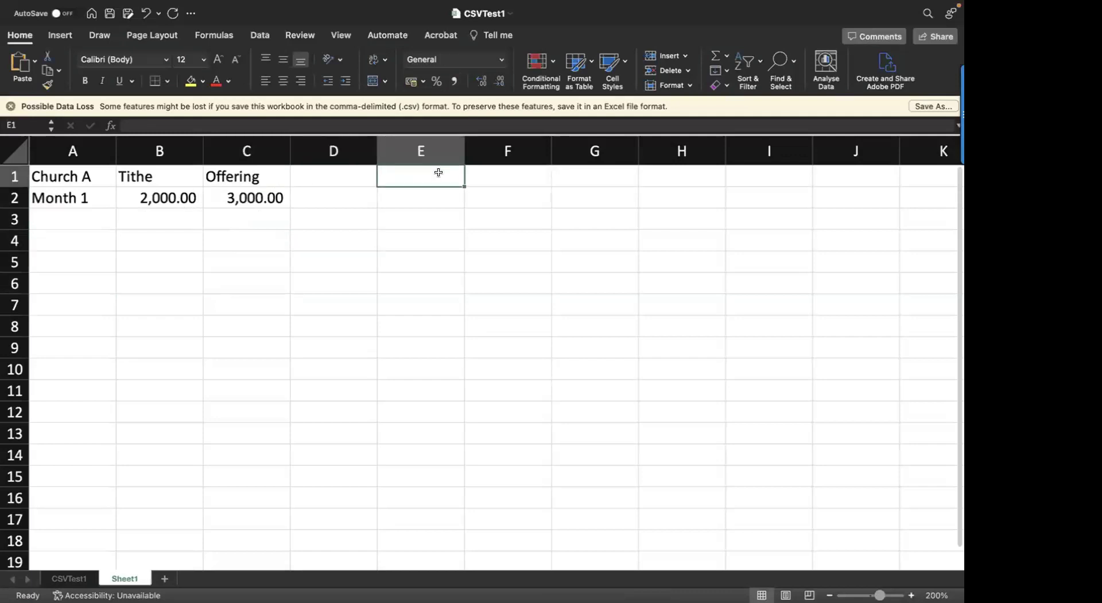
{"action": "type", "text": "Conf"}
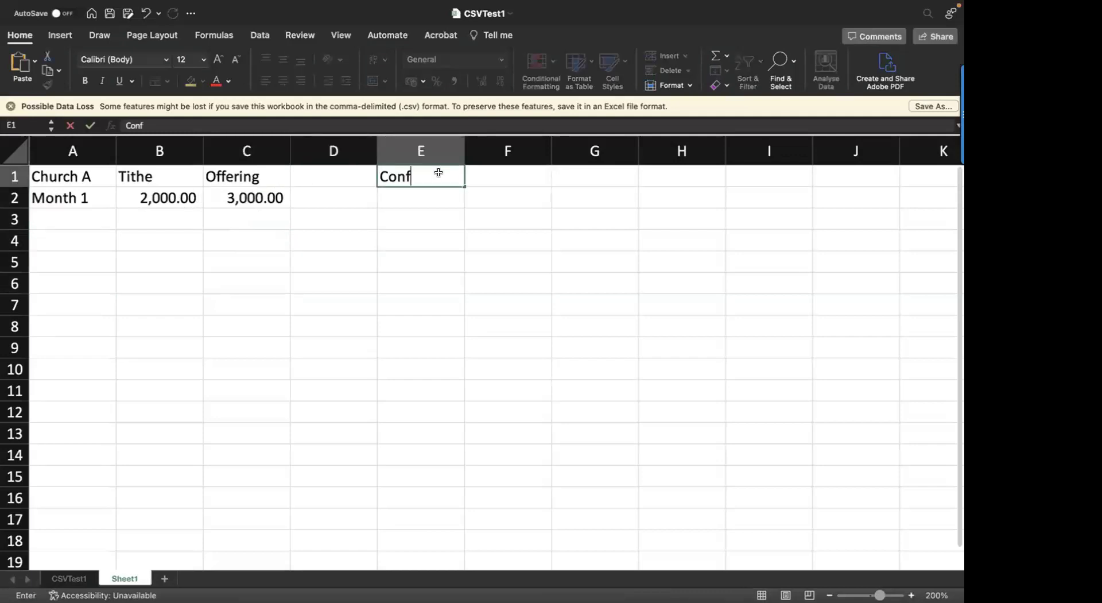
{"action": "type", "text": "erence"}
{"action": "key", "text": "Return"}
- Build a formula in E2 that adds the tithe in B2 to a divided share of the offering in C2
{"action": "type", "text": "="}
{"action": "key", "text": "Left"}
{"action": "key", "text": "Left"}
{"action": "key", "text": "Left"}
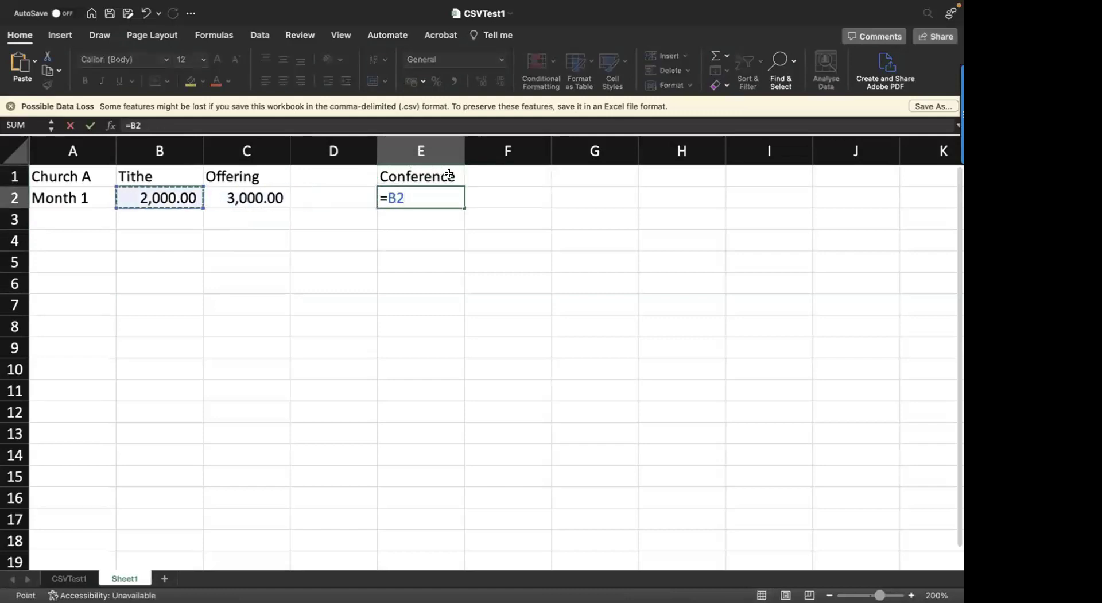
{"action": "type", "text": "+"}
{"action": "key", "text": "Left"}
{"action": "key", "text": "Left"}
{"action": "type", "text": "/"}
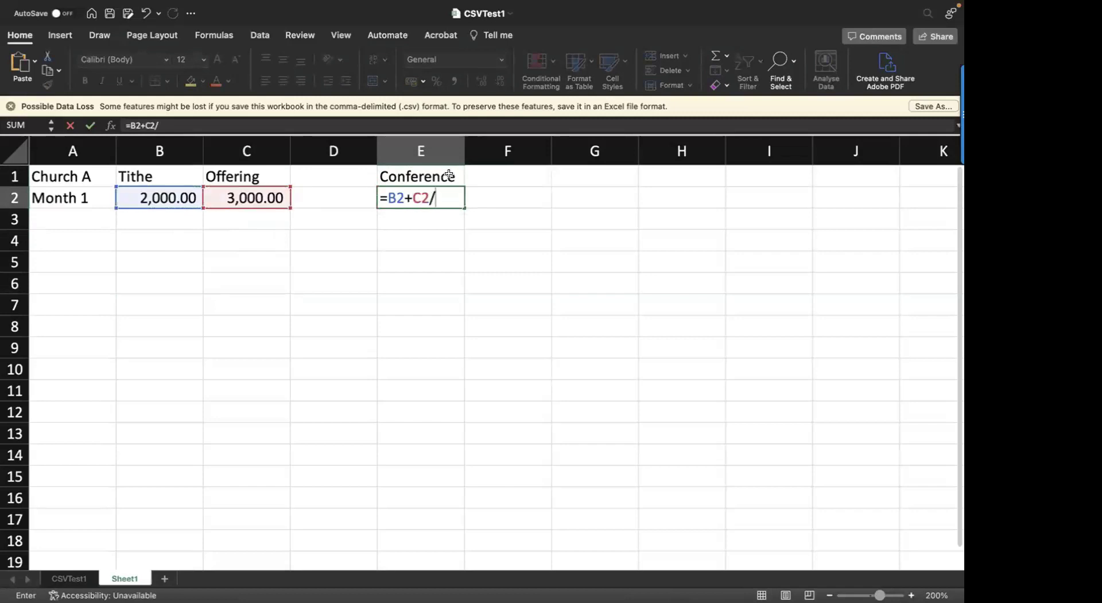
- Complete the Month 1 Conference formula in E2 as =B2+C2/2 and enter the label Tf beside it in F2
{"action": "type", "text": "2"}
{"action": "key", "text": "Return"}
{"action": "key", "text": "Up"}
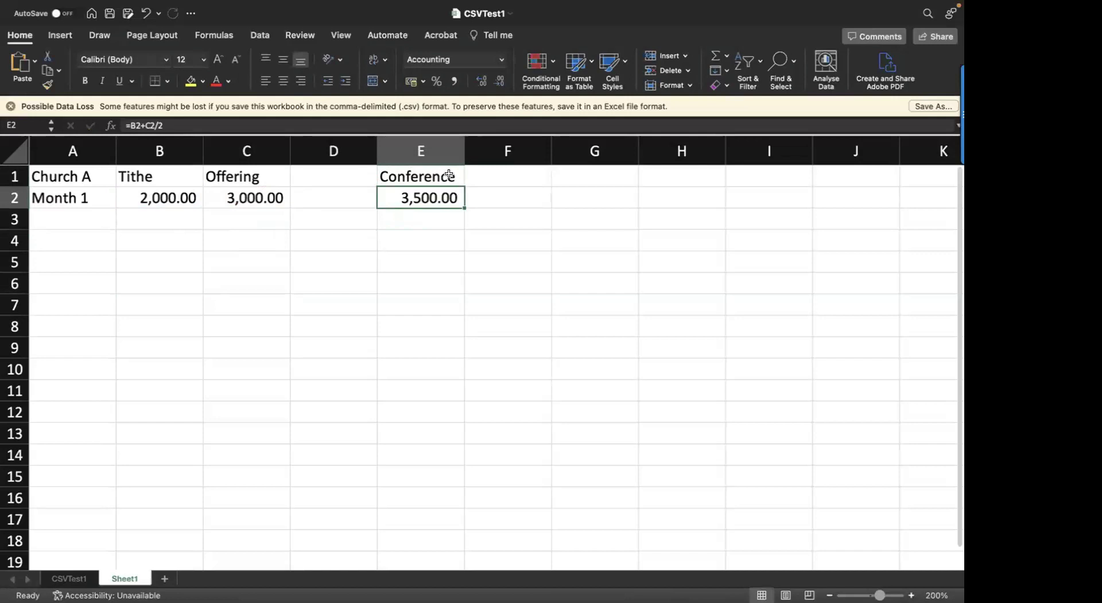
{"action": "key", "text": "Right"}
{"action": "type", "text": "Tf"}
{"action": "key", "text": "Return"}
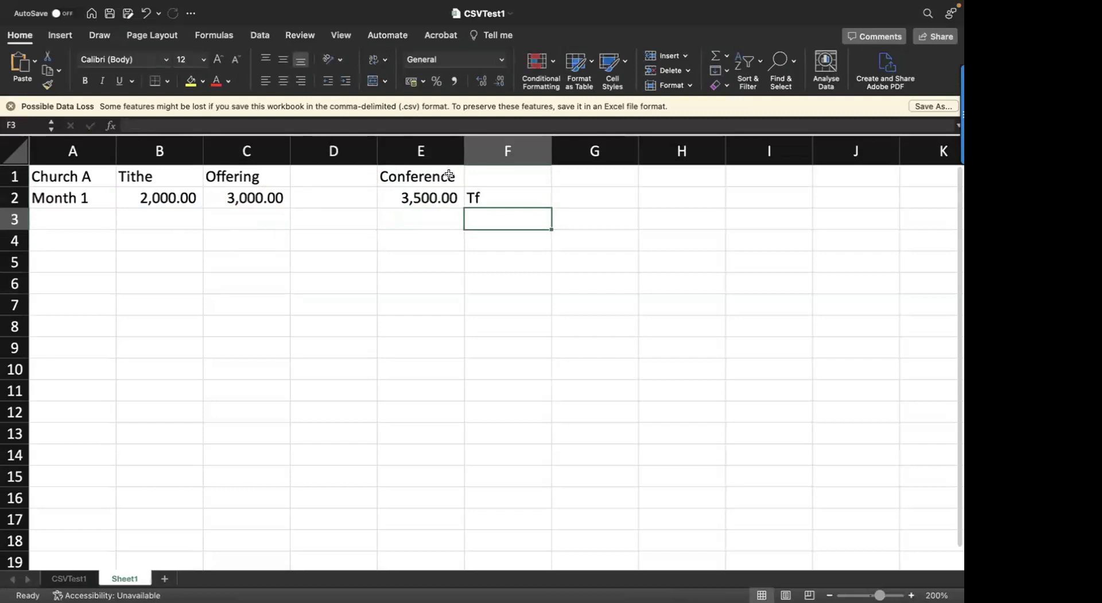
- Enter the row label Month 2 in cell A4
{"action": "key", "text": "Left"}
{"action": "key", "text": "Left"}
{"action": "key", "text": "Left"}
{"action": "key", "text": "Down"}
{"action": "key", "text": "Left"}
{"action": "key", "text": "Left"}
{"action": "type", "text": "Moth"}
{"action": "key", "text": "BackSpace"}
{"action": "key", "text": "BackSpace"}
{"action": "type", "text": "nth 2"}
{"action": "key", "text": "Return"}
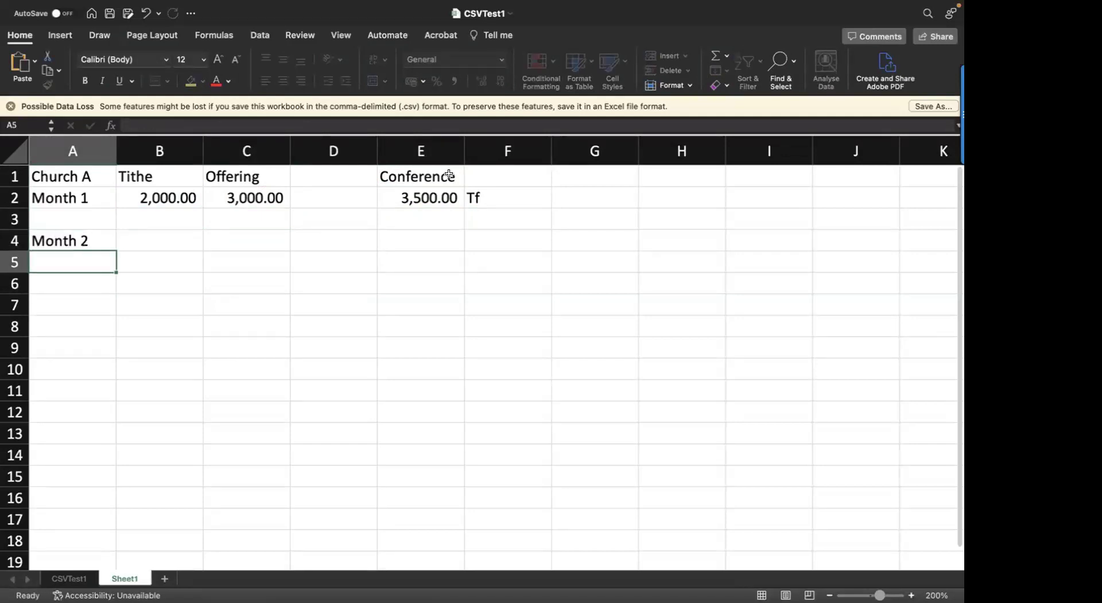
- Enter the Month 2 amounts: 1000 for Tithe in B4 and 2000 for Offering in C4
{"action": "key", "text": "Up"}
{"action": "key", "text": "Right"}
{"action": "type", "text": "1000"}
{"action": "key", "text": "Return"}
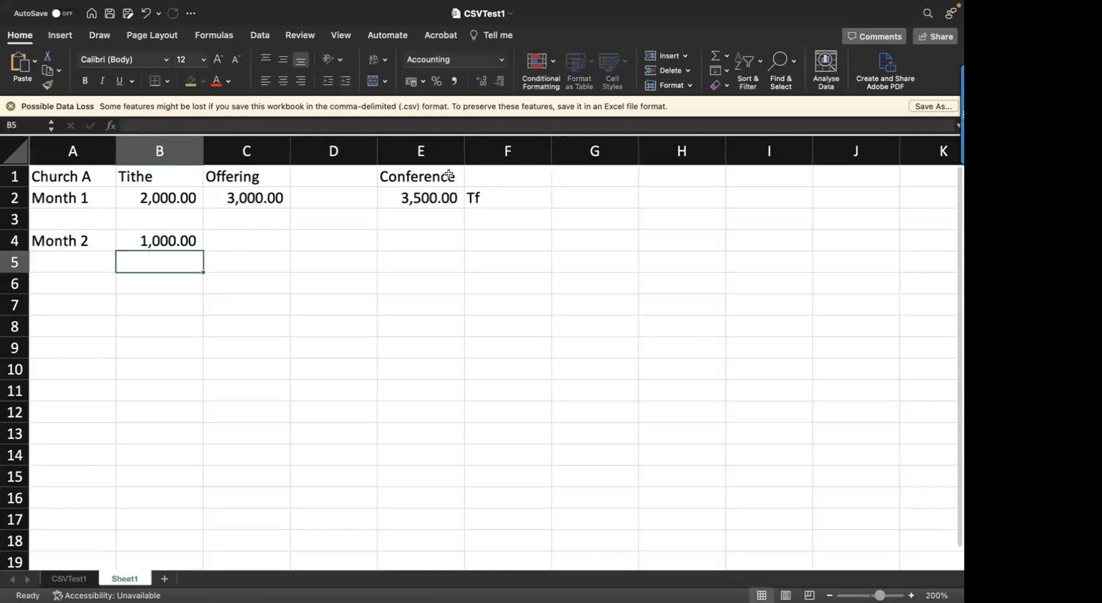
{"action": "key", "text": "Up"}
{"action": "key", "text": "Right"}
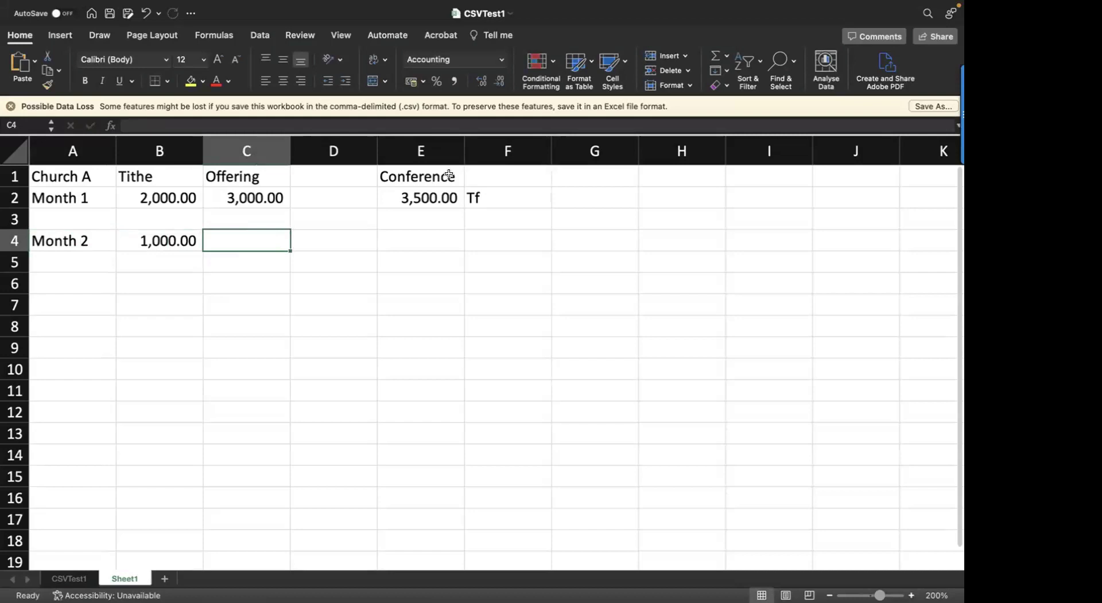
{"action": "type", "text": "2000"}
{"action": "key", "text": "Return"}
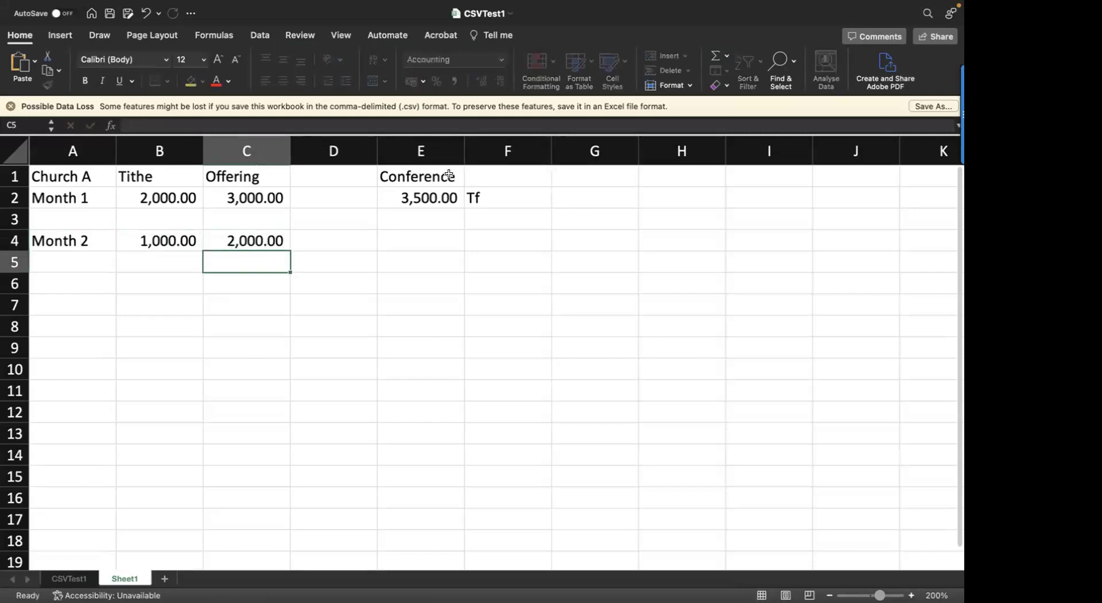
- Enter the Month 2 Conference formula =B4+C4/2 in E4
{"action": "key", "text": "Up"}
{"action": "key", "text": "Right"}
{"action": "key", "text": "Right"}
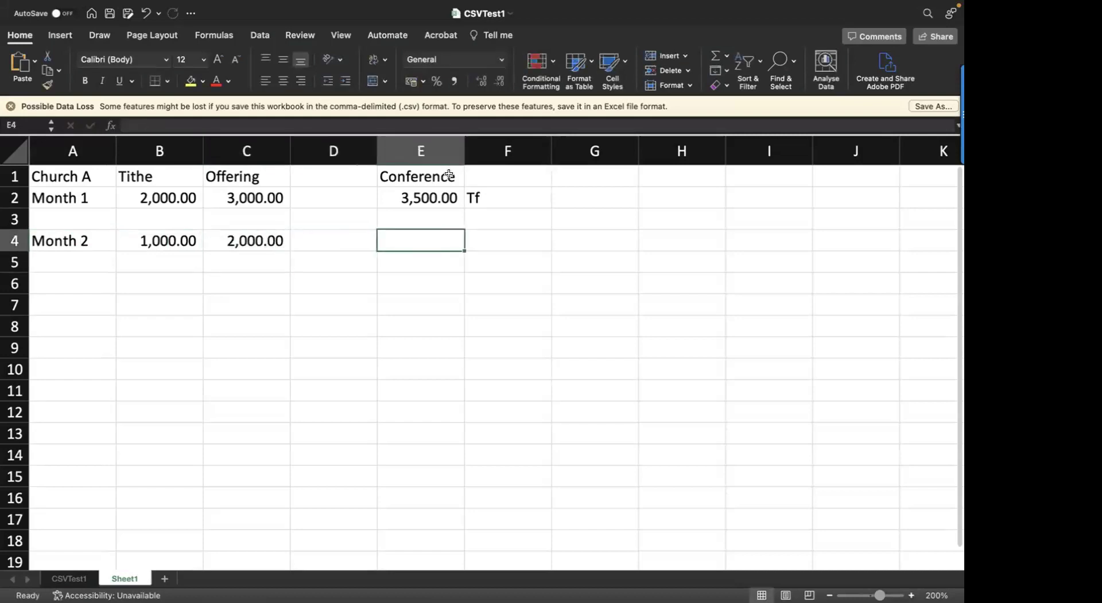
{"action": "type", "text": "="}
{"action": "key", "text": "Left"}
{"action": "key", "text": "Left"}
{"action": "key", "text": "Left"}
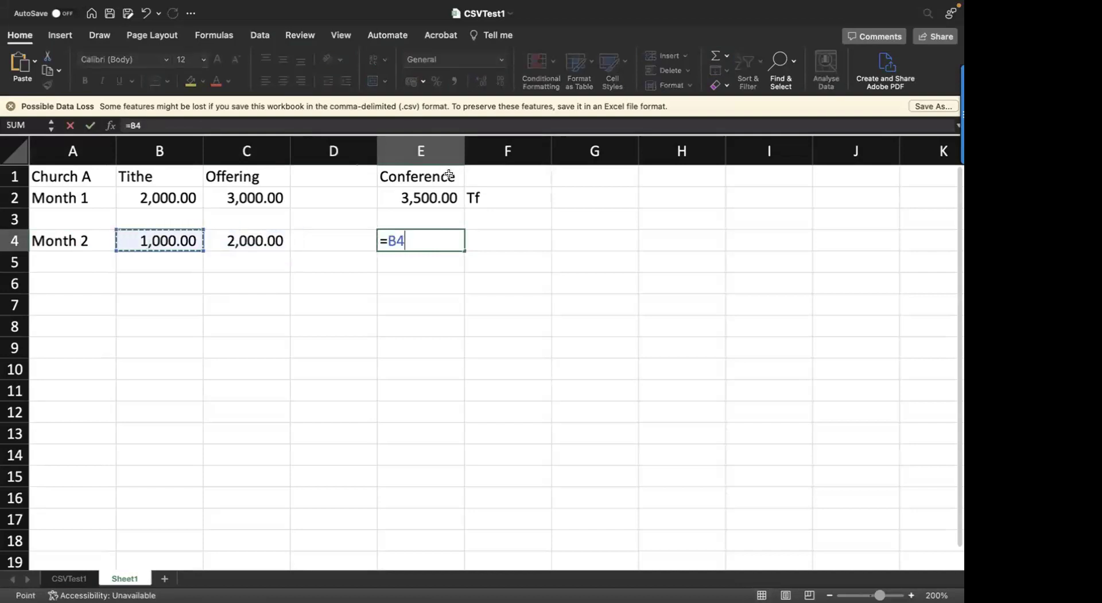
{"action": "type", "text": "+"}
{"action": "key", "text": "Left"}
{"action": "key", "text": "Left"}
{"action": "type", "text": "/2"}
{"action": "key", "text": "Return"}
- Label the Month 2 Conference amount with TF in F4
{"action": "key", "text": "Up"}
{"action": "key", "text": "Right"}
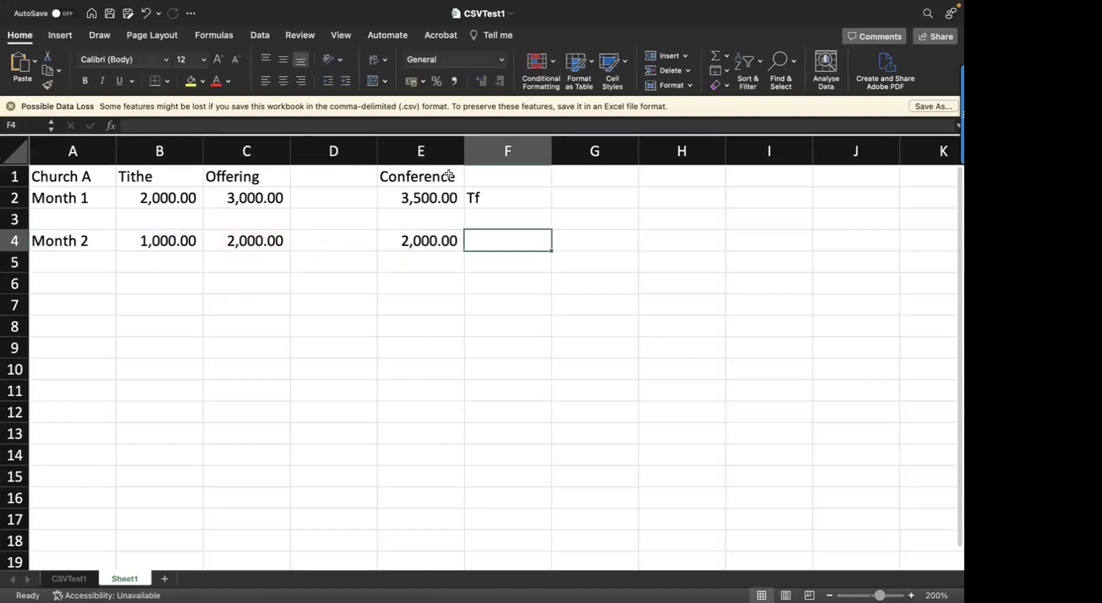
{"action": "type", "text": "TF"}
{"action": "key", "text": "Return"}
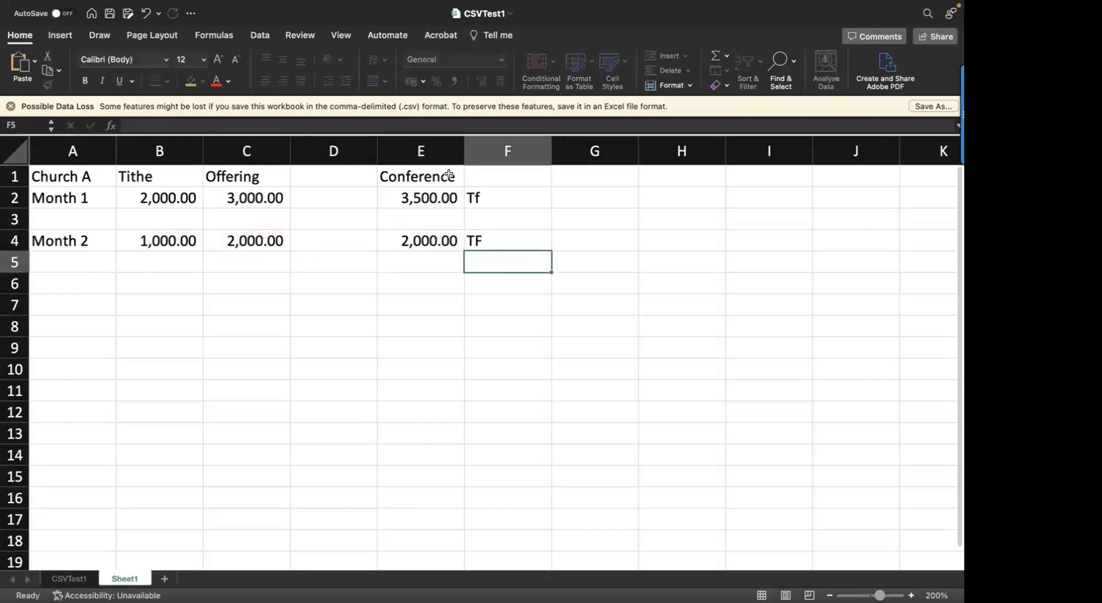
- Add the column heading DPO in cell G1
{"action": "key", "text": "Up"}
{"action": "key", "text": "Right"}
{"action": "key", "text": "Up"}
{"action": "key", "text": "Up"}
{"action": "key", "text": "Up"}
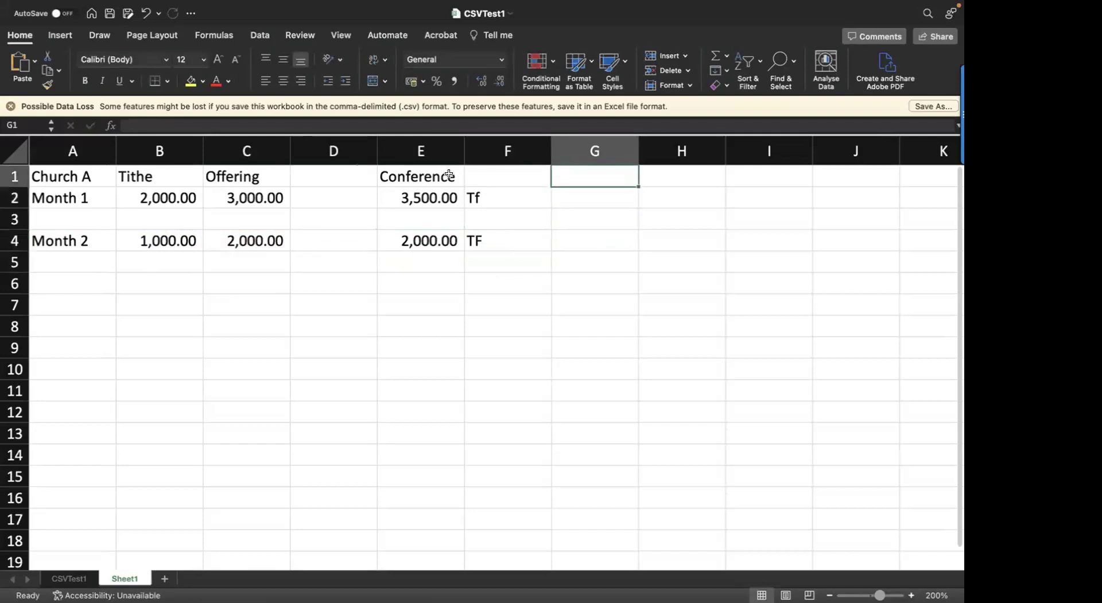
{"action": "type", "text": "DPO"}
{"action": "key", "text": "Return"}
- Enter 4000 as the Month 2 DPO amount in G4 and label it Offering in H4
{"action": "key", "text": "Down"}
{"action": "key", "text": "Down"}
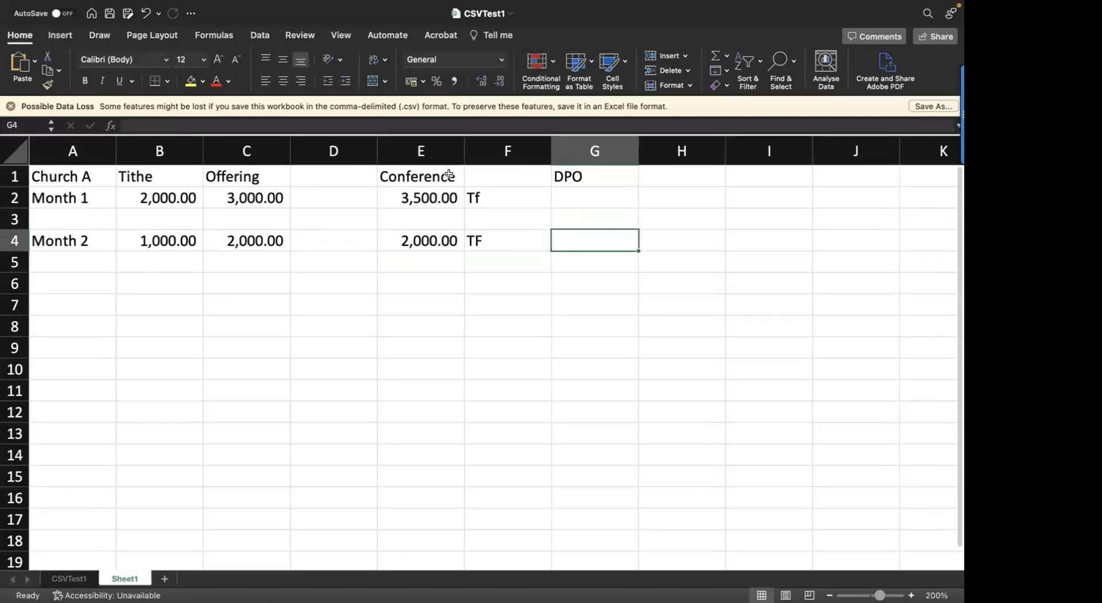
{"action": "type", "text": "4000"}
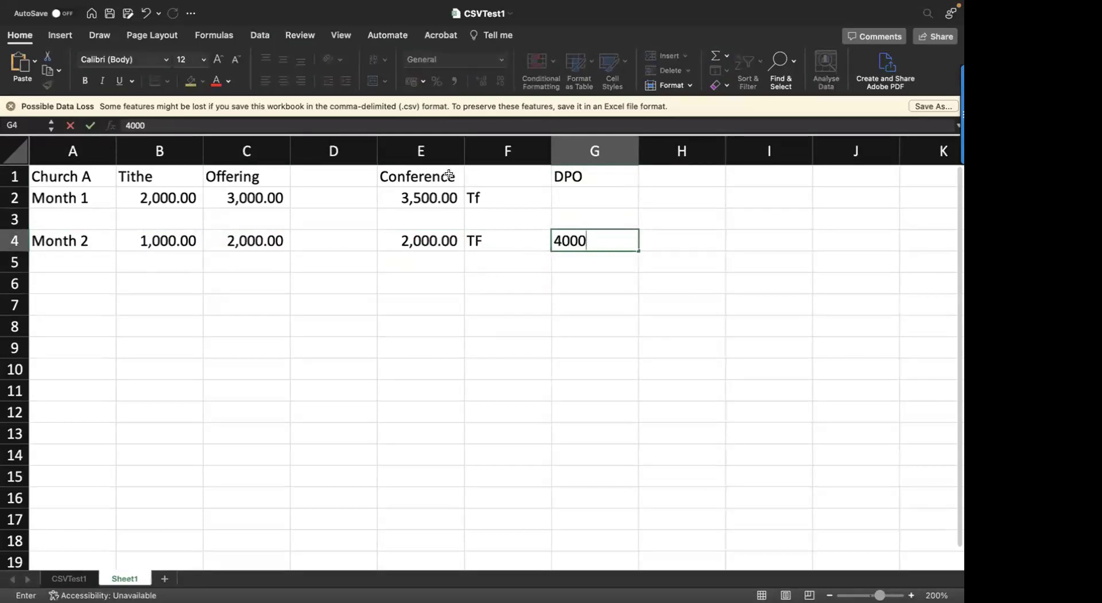
{"action": "key", "text": "Return"}
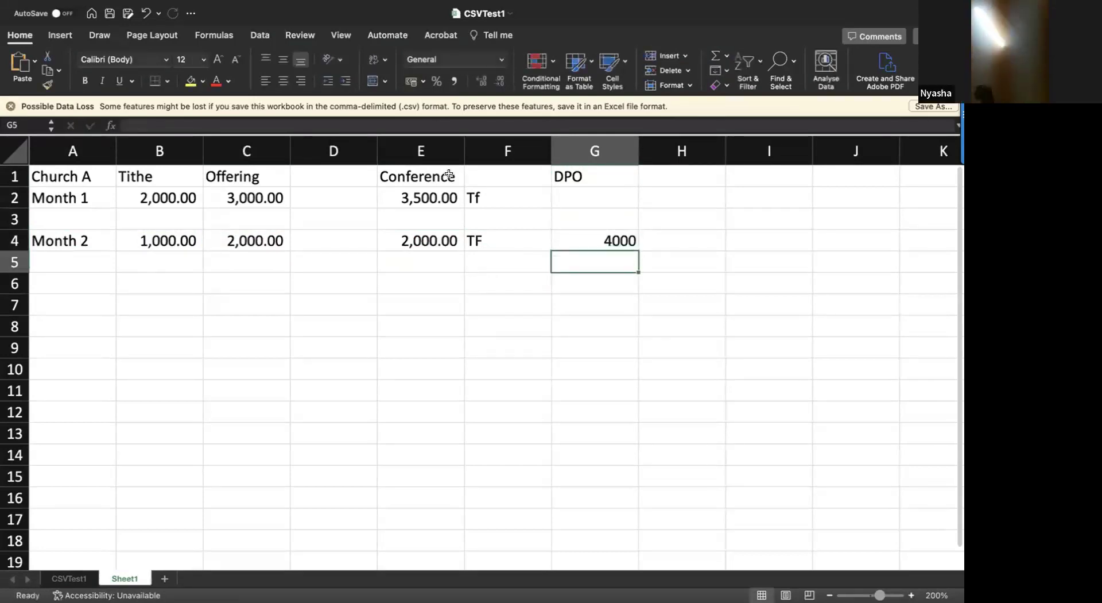
{"action": "key", "text": "Up"}
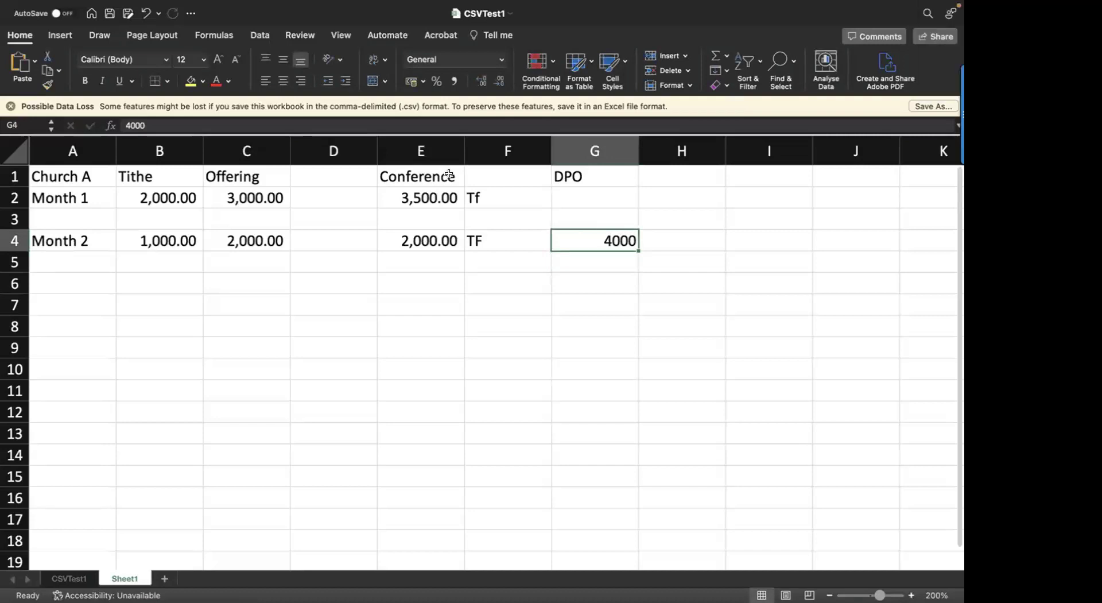
{"action": "key", "text": "Right"}
{"action": "type", "text": "Offe"}
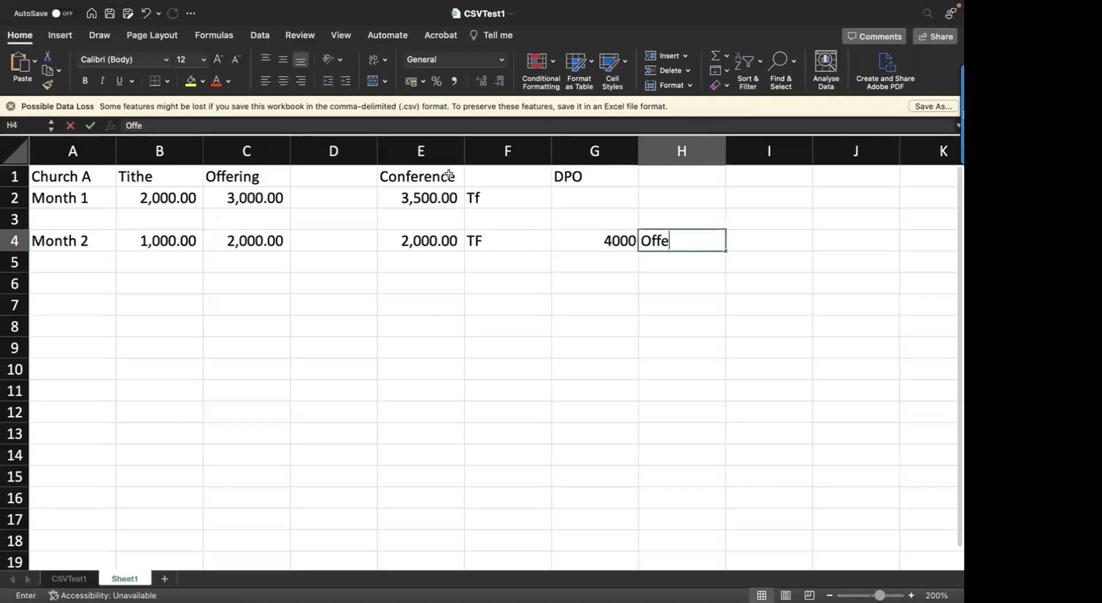
{"action": "type", "text": "ring"}
{"action": "key", "text": "Return"}
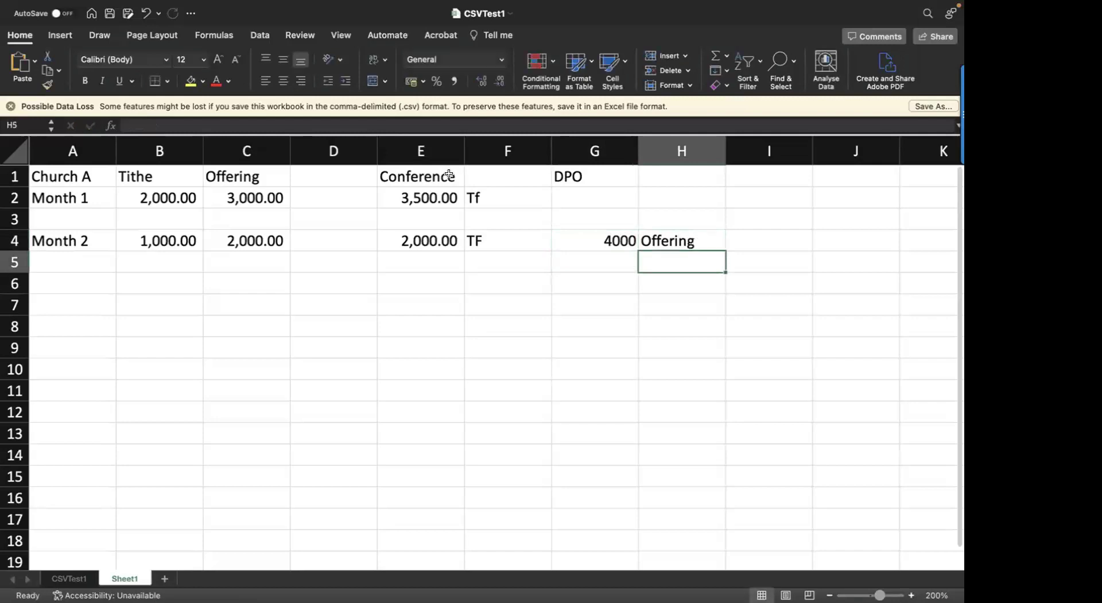
- Add the column heading Recon in cell I1
{"action": "key", "text": "Up"}
{"action": "key", "text": "Up"}
{"action": "key", "text": "Up"}
{"action": "key", "text": "Up"}
{"action": "key", "text": "Right"}
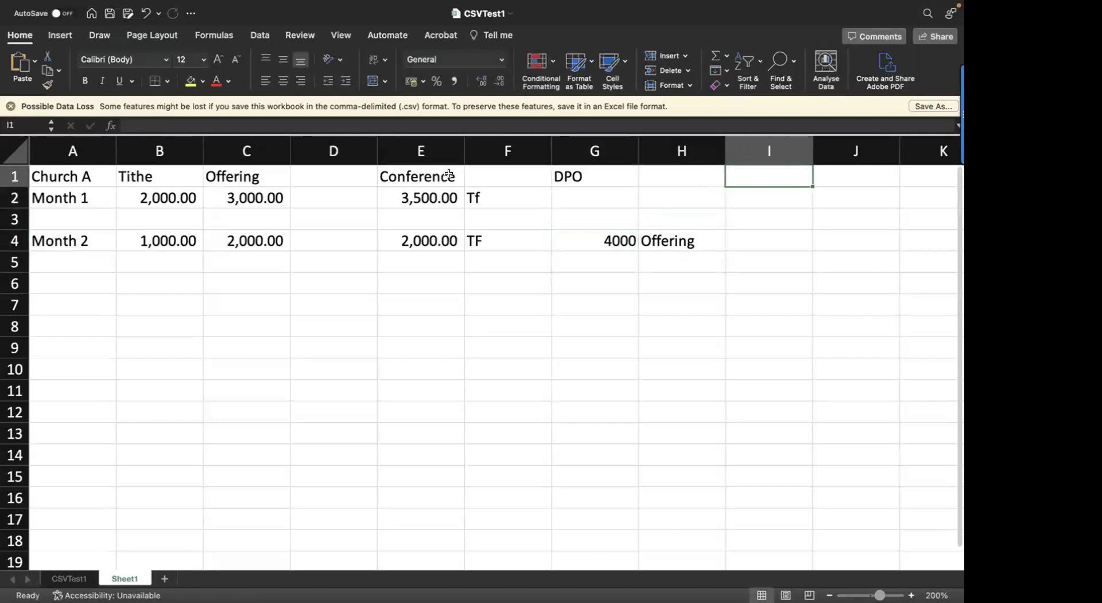
{"action": "type", "text": "Recon"}
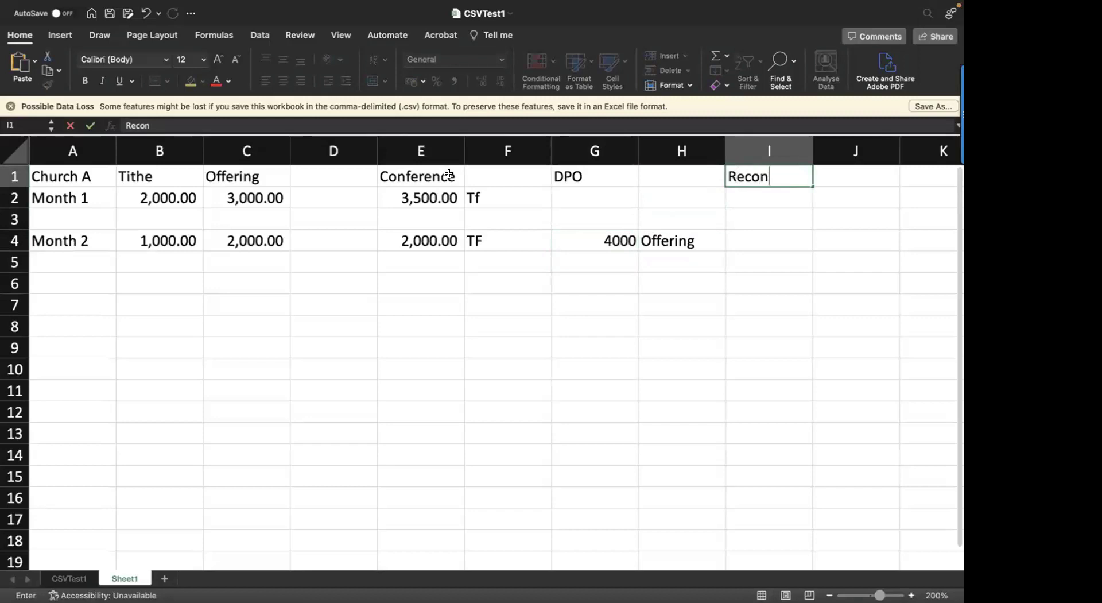
{"action": "key", "text": "Return"}
- Enter the Month 2 Recon formula =G4/200 in I4
{"action": "key", "text": "Down"}
{"action": "key", "text": "Down"}
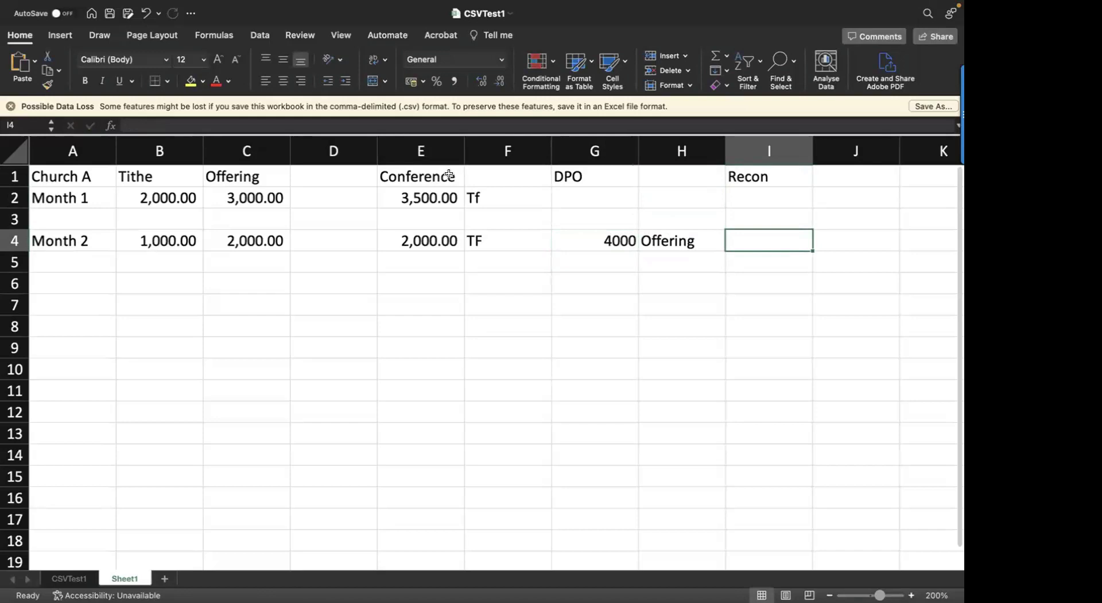
{"action": "type", "text": "=G4"}
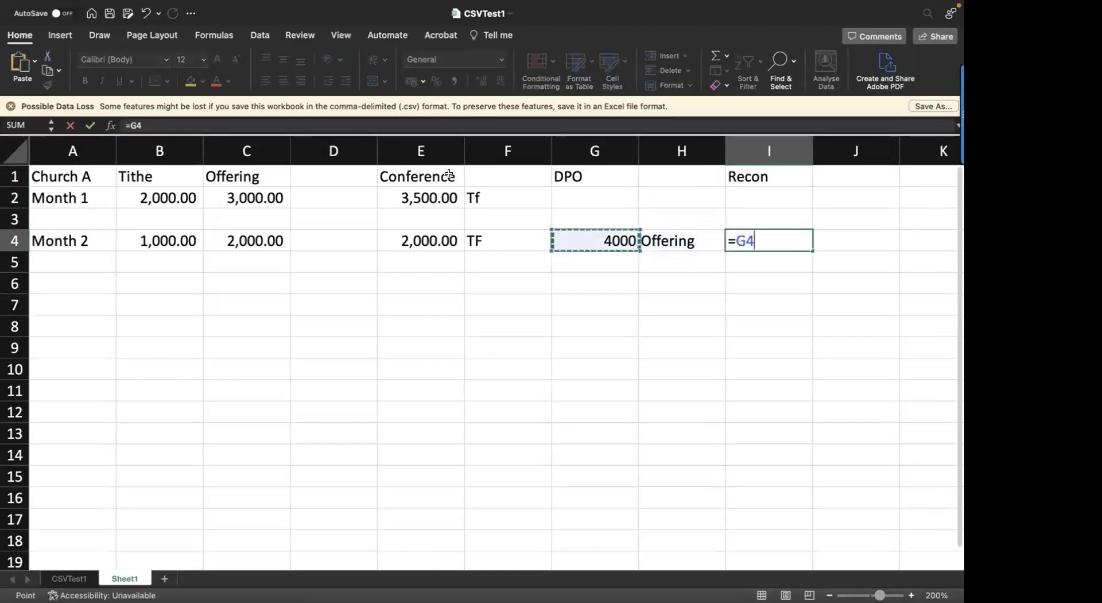
{"action": "type", "text": "/200"}
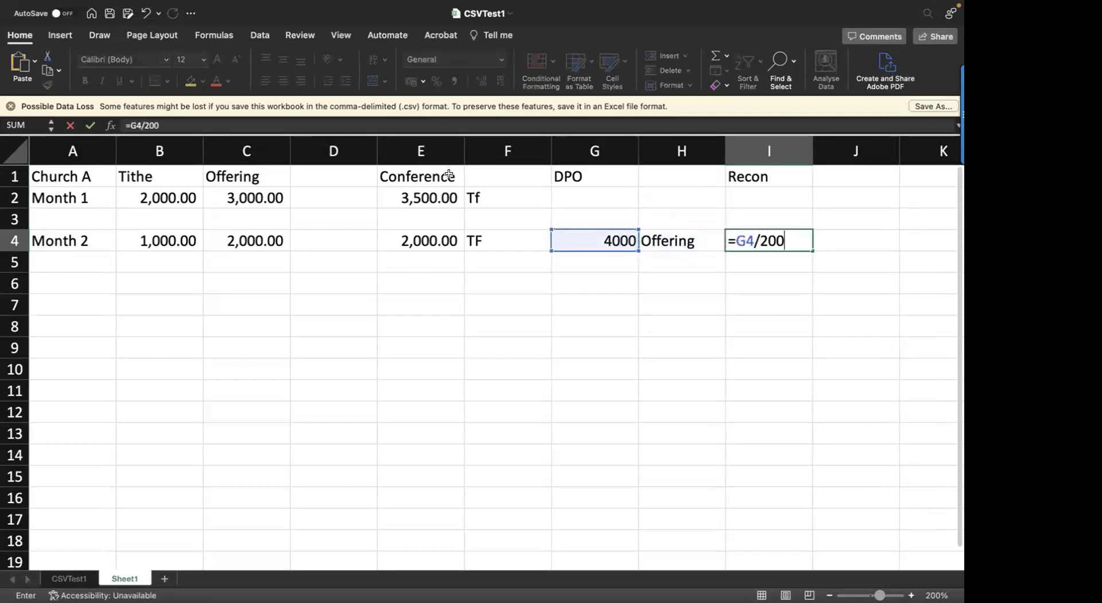
{"action": "key", "text": "Return"}
{"action": "key", "text": "Up"}
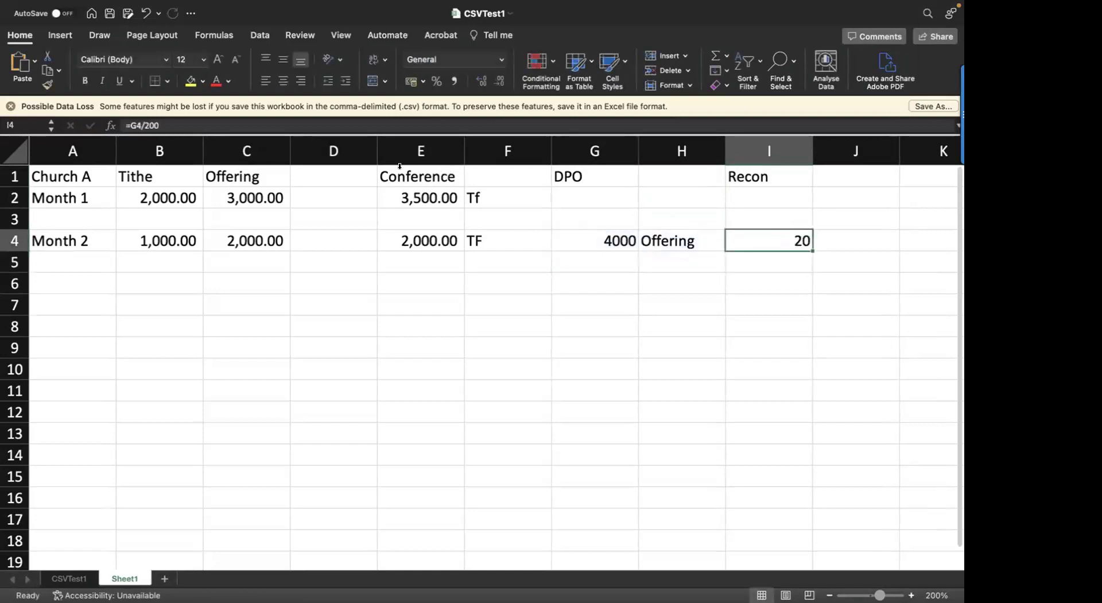
- Change the Recon formula in I4 to =G4/2000
{"action": "left_click", "coordinate": [202, 125]}
{"action": "type", "text": "0"}
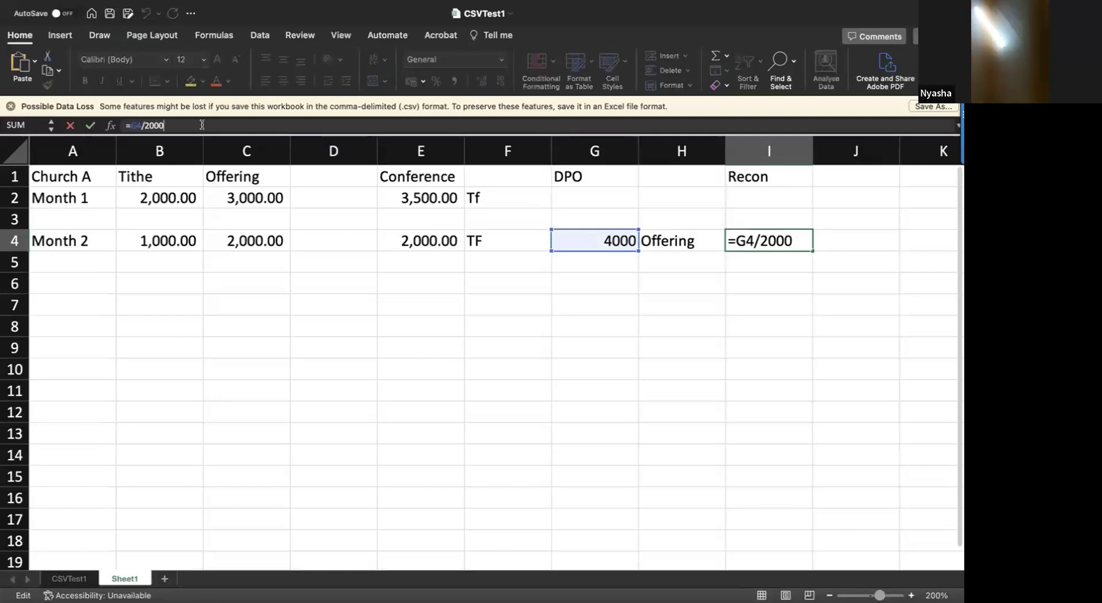
{"action": "key", "text": "Return"}
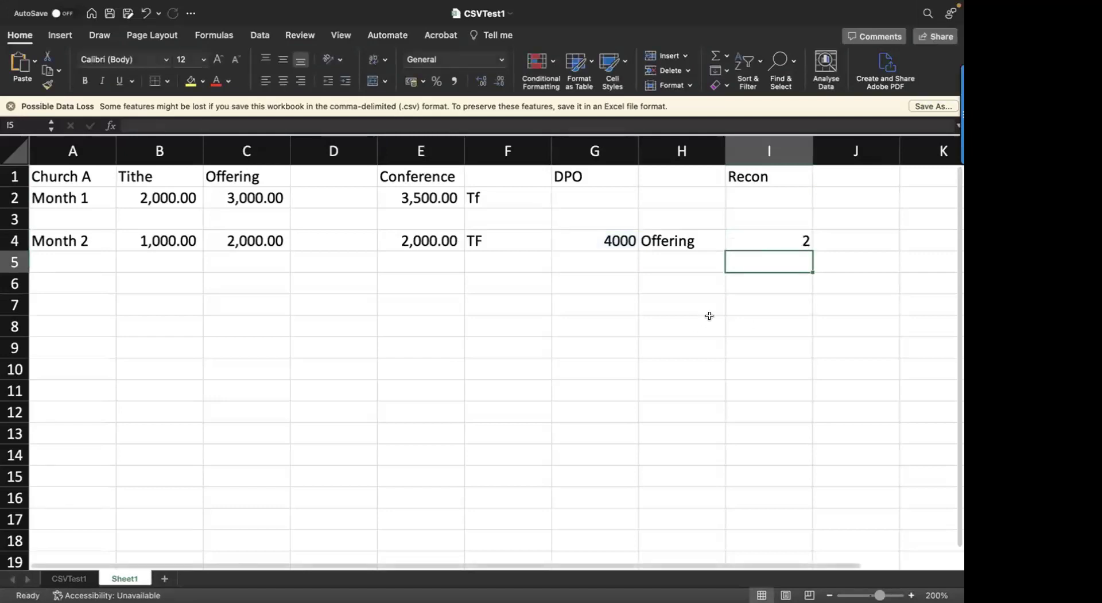
- Correct the Recon formula in I4 to =G4/2, so it takes half of the DPO amount
{"action": "left_click", "coordinate": [750, 246]}
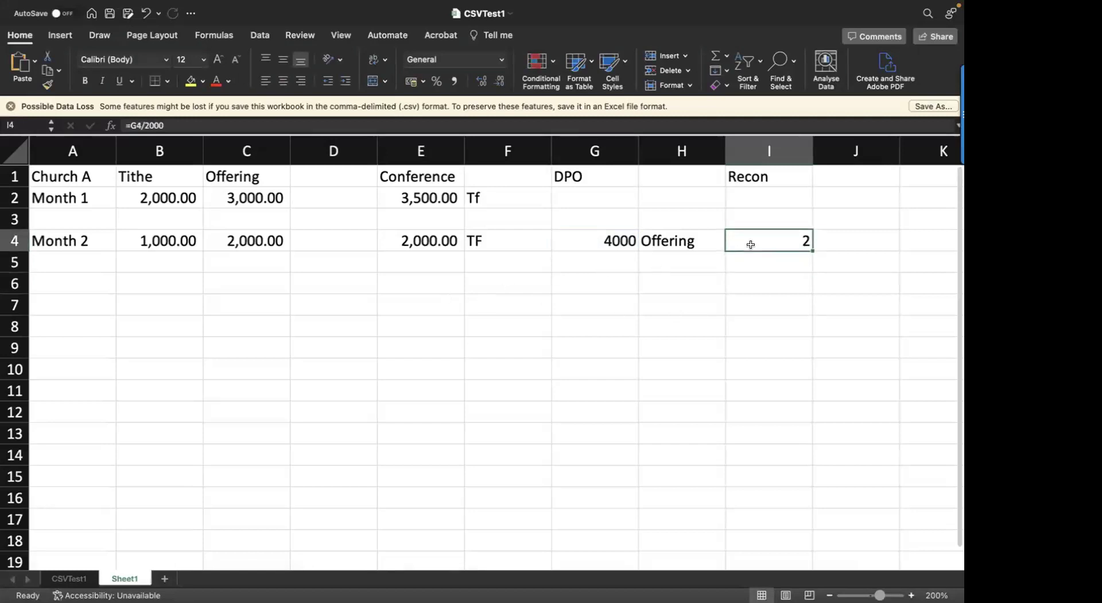
{"action": "left_click", "coordinate": [184, 126]}
{"action": "key", "text": "BackSpace"}
{"action": "key", "text": "BackSpace"}
{"action": "key", "text": "BackSpace"}
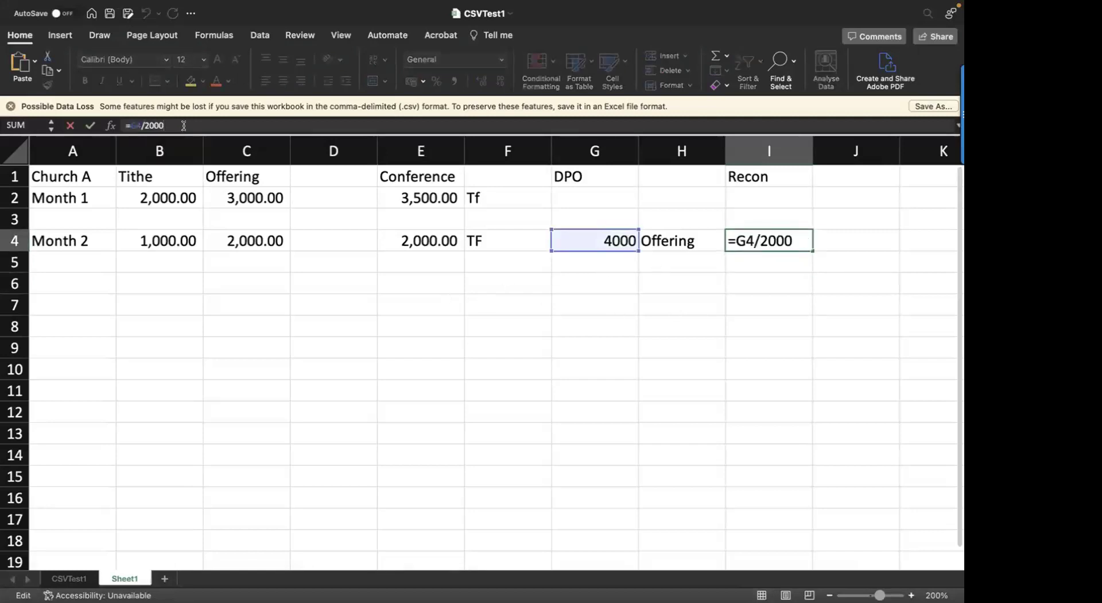
{"action": "key", "text": "Return"}
{"action": "key", "text": "Up"}
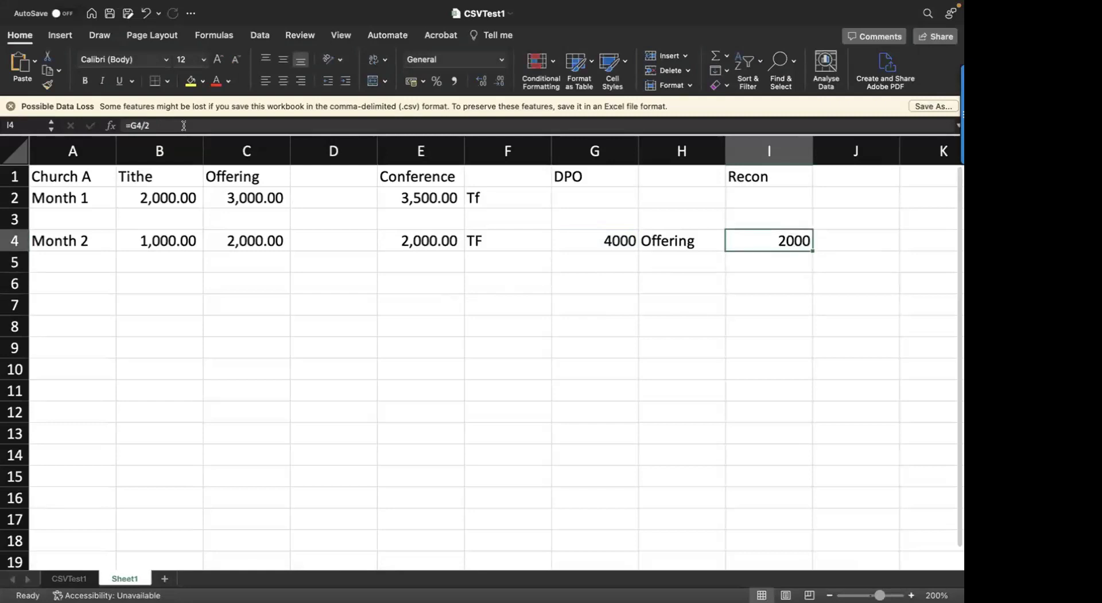
- Enter the formula =E4-I4 in E6 to subtract the Recon amount from the Month 2 Conference amount
{"action": "key", "text": "Left"}
{"action": "key", "text": "Left"}
{"action": "key", "text": "Left"}
{"action": "key", "text": "Left"}
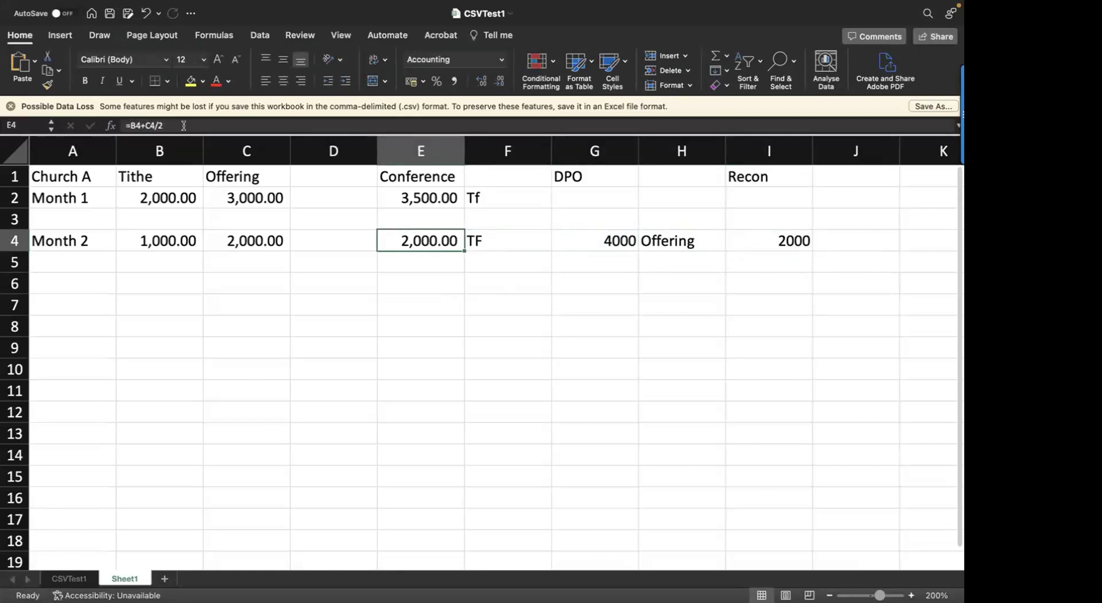
{"action": "key", "text": "Down"}
{"action": "key", "text": "Down"}
{"action": "type", "text": "="}
{"action": "key", "text": "Up"}
{"action": "key", "text": "Up"}
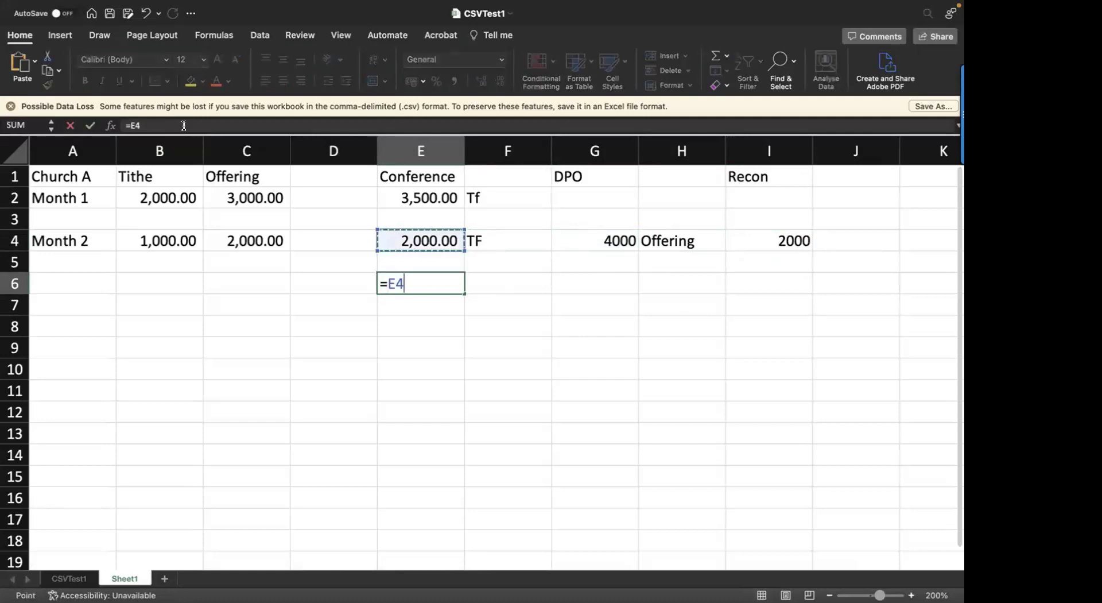
{"action": "type", "text": "-"}
{"action": "key", "text": "Right"}
{"action": "key", "text": "Right"}
{"action": "key", "text": "Right"}
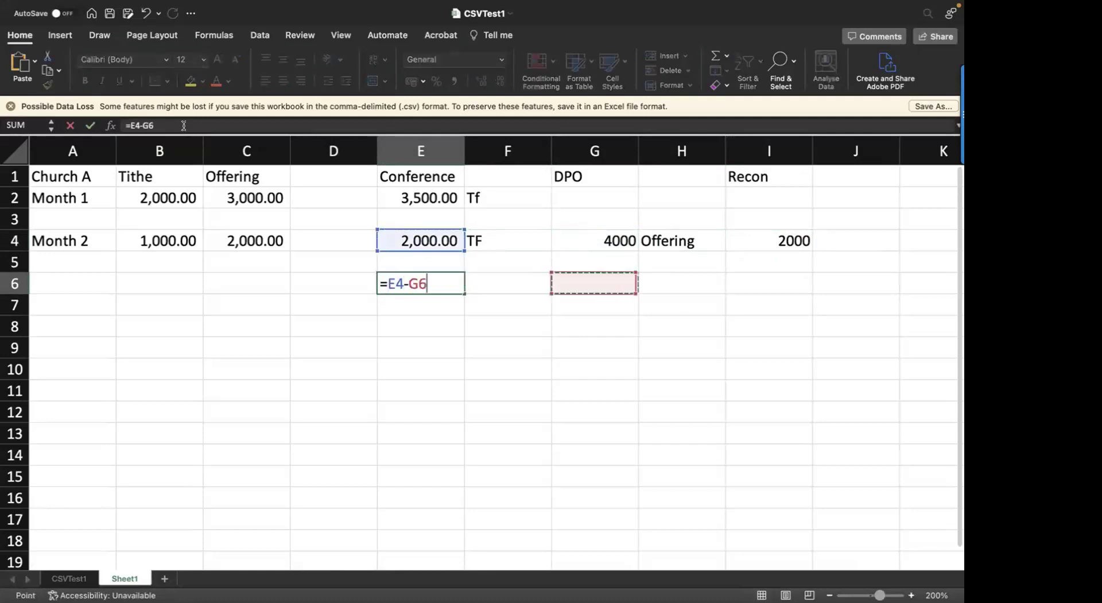
{"action": "key", "text": "Up"}
{"action": "key", "text": "Right"}
{"action": "key", "text": "Right"}
{"action": "key", "text": "Up"}
{"action": "key", "text": "Left"}
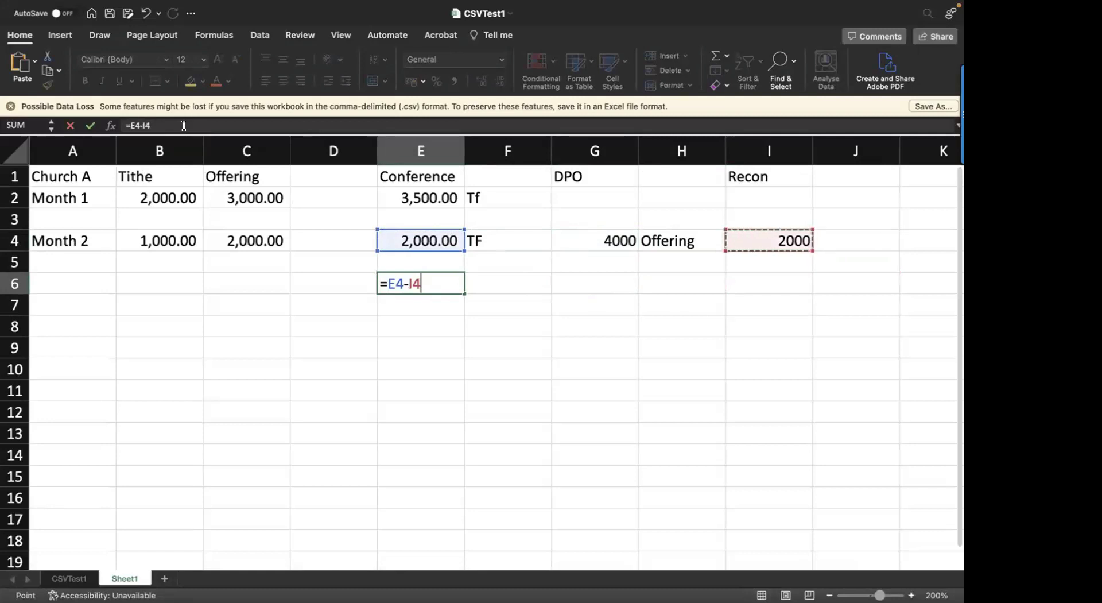
{"action": "key", "text": "Return"}
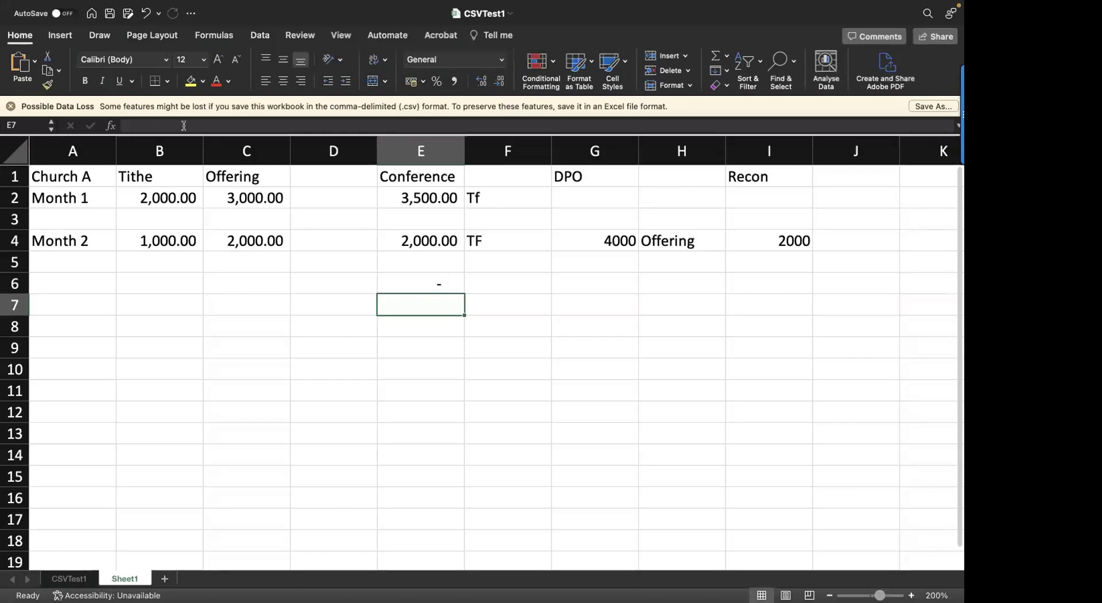
- Examine the Month 2 Conference formula and the Tithe and Offering entries in row 4
{"action": "key", "text": "Up"}
{"action": "key", "text": "Up"}
{"action": "key", "text": "Up"}
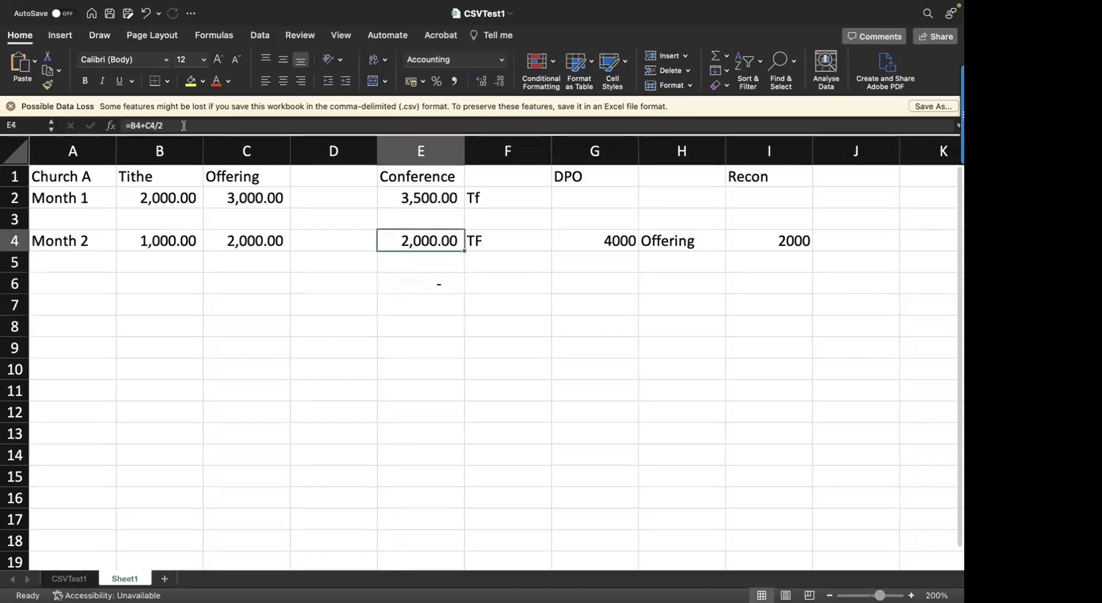
{"action": "key", "text": "Left"}
{"action": "key", "text": "Left"}
{"action": "key", "text": "Left"}
{"action": "key", "text": "Left"}
{"action": "key", "text": "Right"}
{"action": "key", "text": "Right"}
{"action": "key", "text": "Left"}
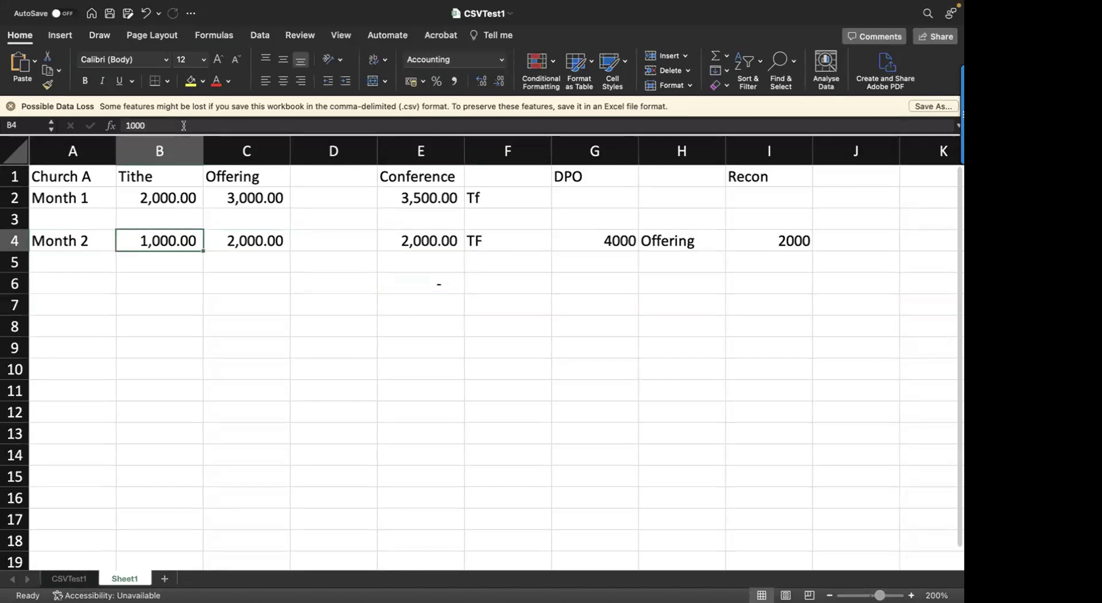
- Examine the Month 2 Offering entry, Conference formula and DPO amount along row 4
{"action": "key", "text": "Right"}
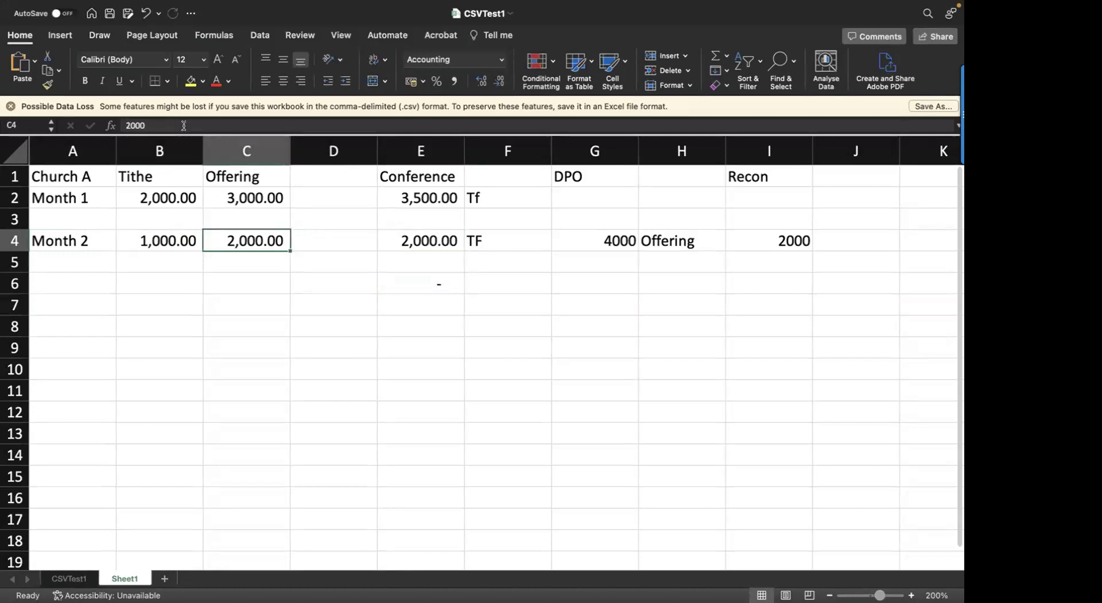
{"action": "key", "text": "Right"}
{"action": "key", "text": "Right"}
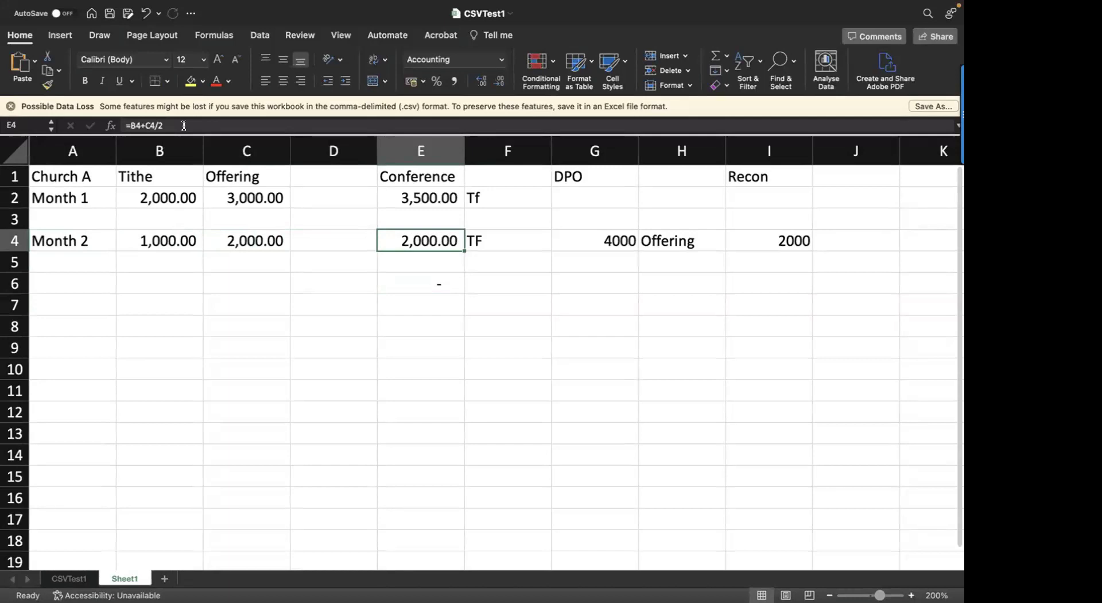
{"action": "key", "text": "Right"}
{"action": "key", "text": "Right"}
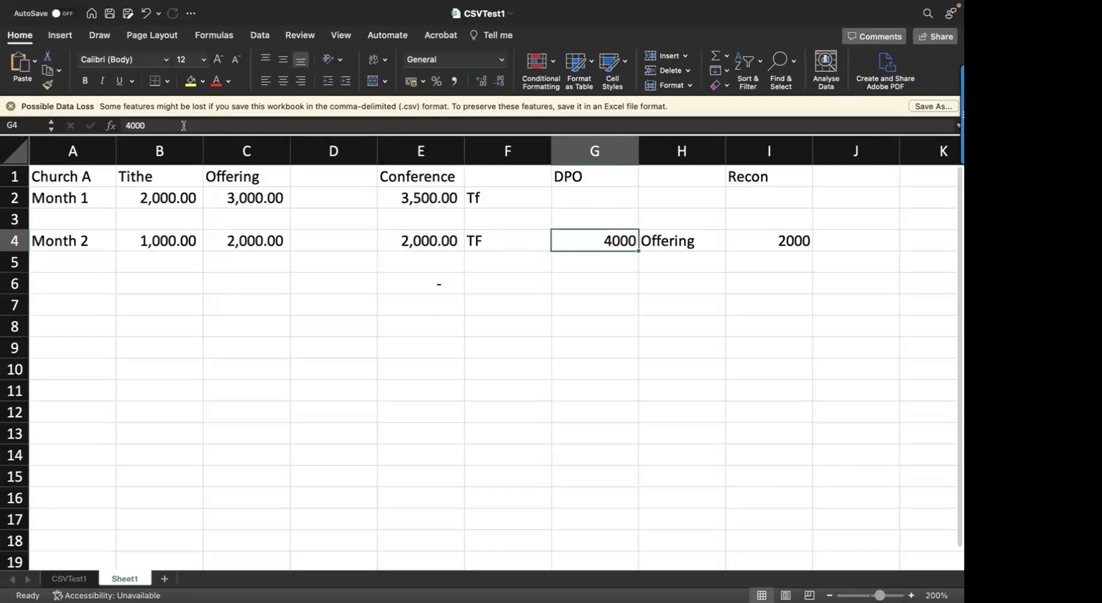
{"action": "key", "text": "Up"}
{"action": "key", "text": "Up"}
{"action": "key", "text": "Up"}
{"action": "key", "text": "Down"}
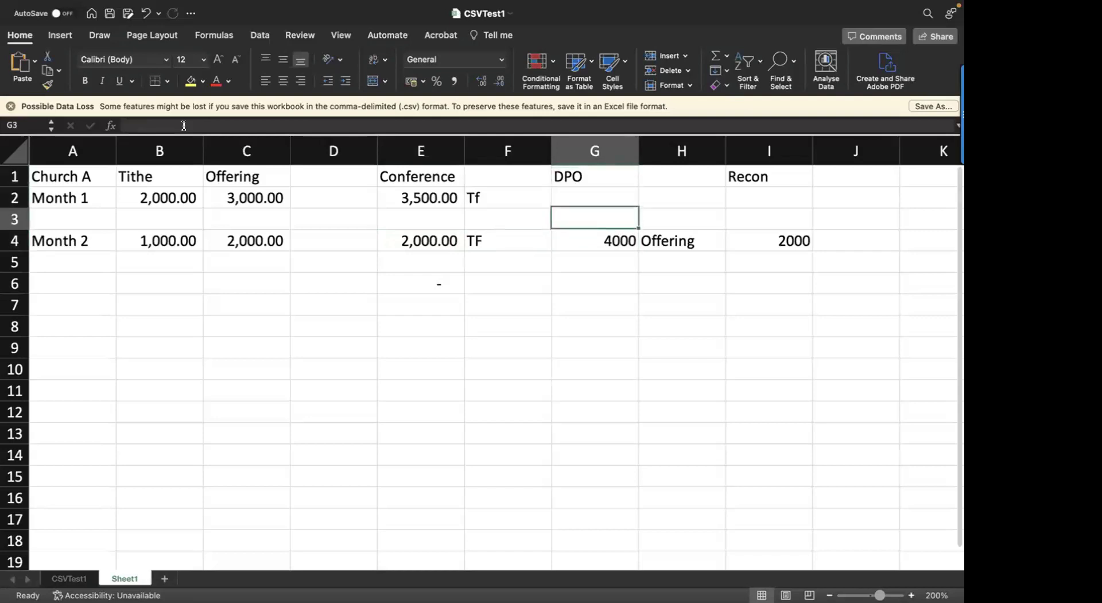
{"action": "key", "text": "Down"}
{"action": "key", "text": "Down"}
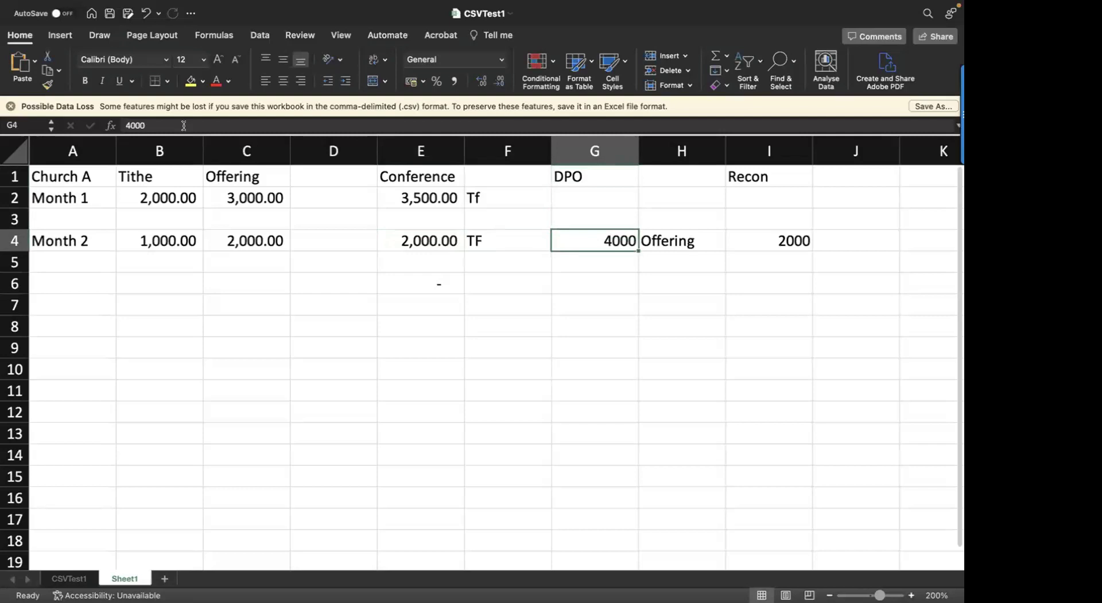
- Compare the Month 2 DPO amount in G4 and its Offering label with the Recon formula in I4
{"action": "key", "text": "Right"}
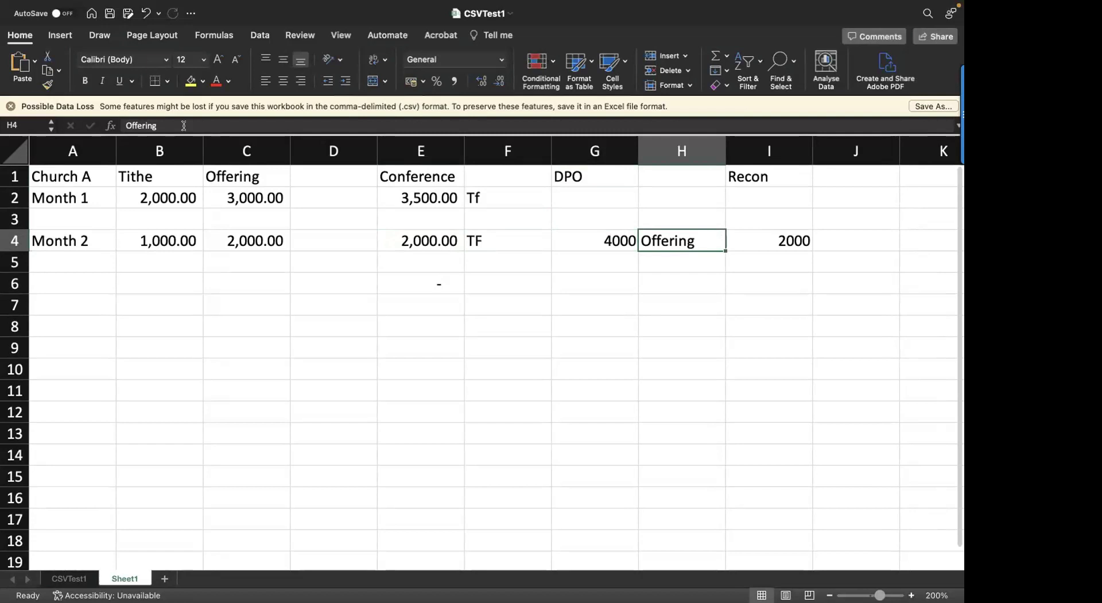
{"action": "key", "text": "Left"}
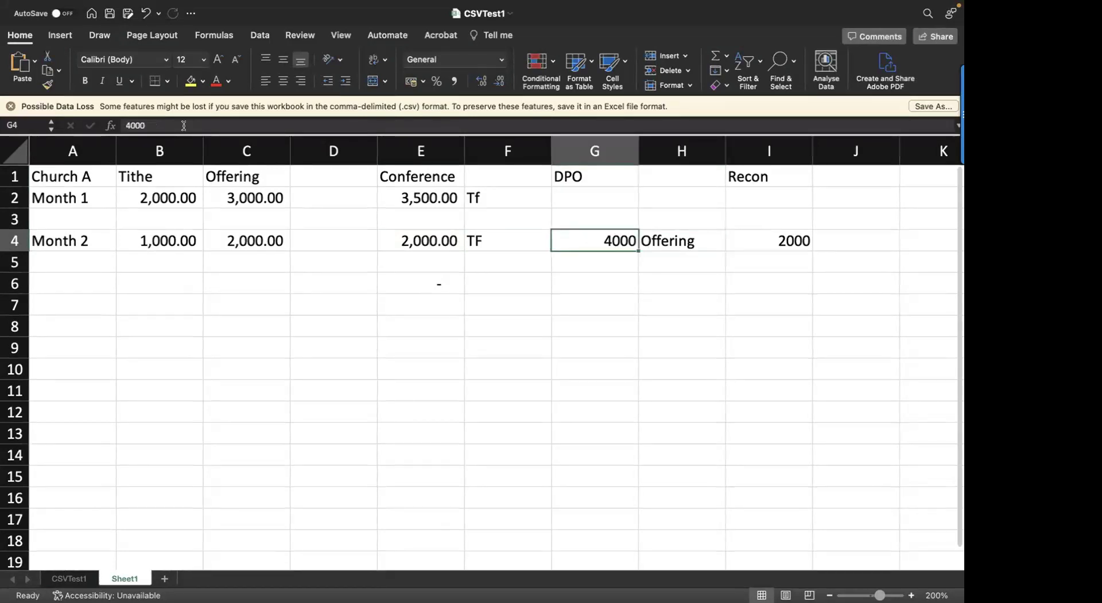
{"action": "key", "text": "Right"}
{"action": "key", "text": "Right"}
{"action": "key", "text": "Right"}
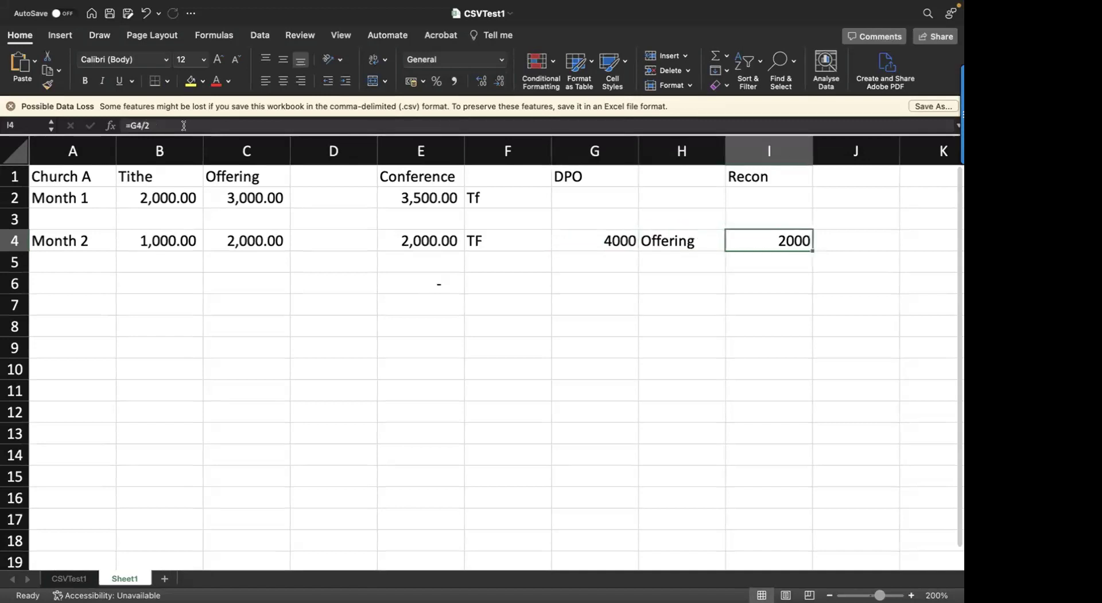
{"action": "key", "text": "Left"}
{"action": "key", "text": "Left"}
{"action": "key", "text": "Left"}
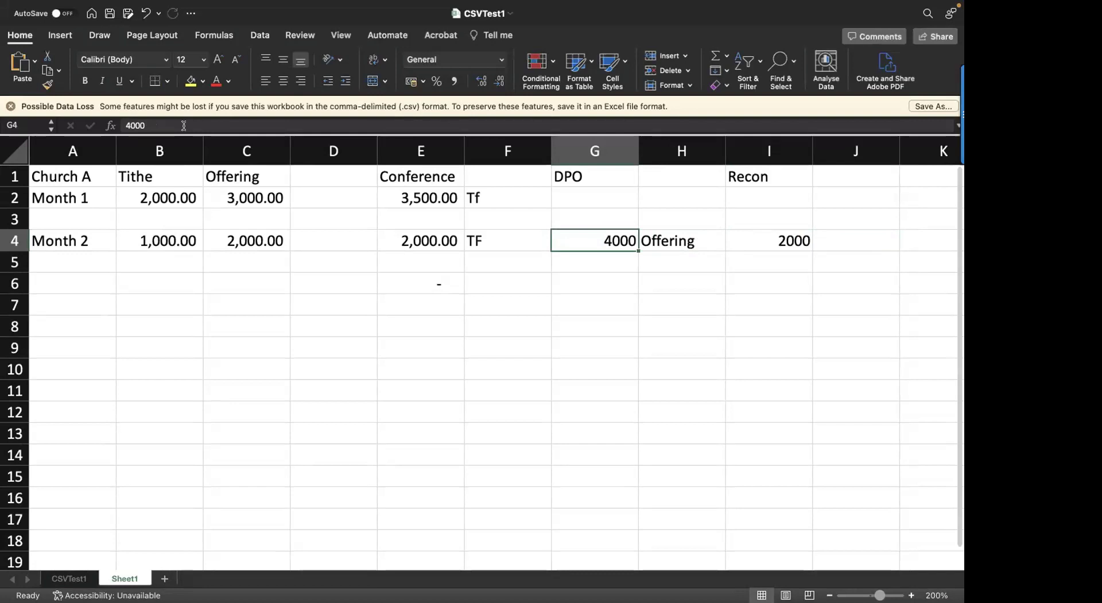
{"action": "key", "text": "Right"}
{"action": "key", "text": "Right"}
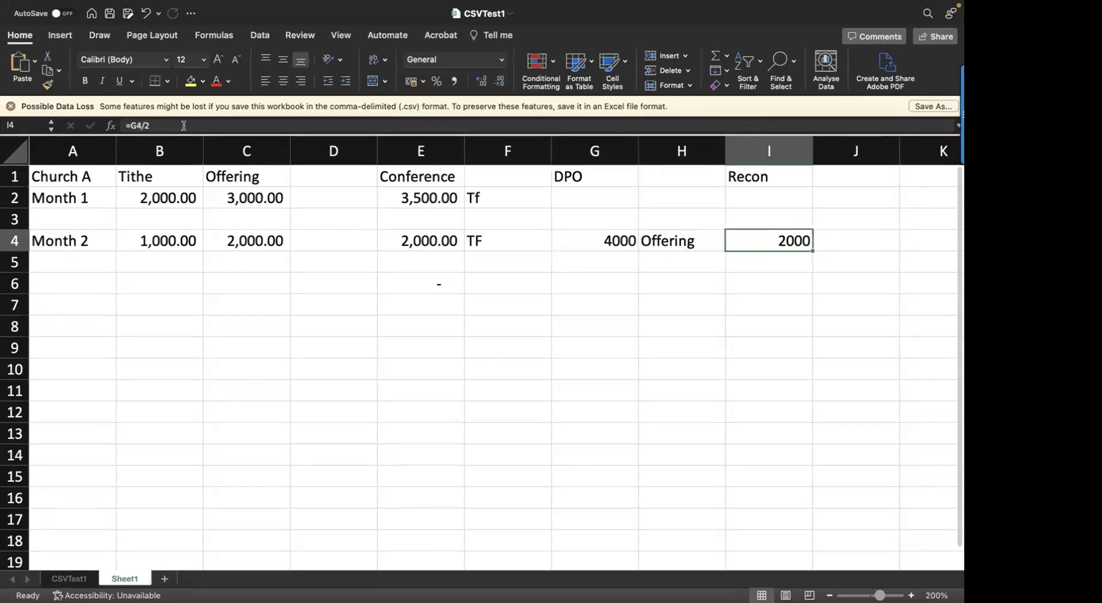
- Review the Month 2 Conference formula in E4 and the difference formula in E6
{"action": "key", "text": "Left"}
{"action": "key", "text": "Right"}
{"action": "key", "text": "Left"}
{"action": "key", "text": "Left"}
{"action": "key", "text": "Left"}
{"action": "key", "text": "Left"}
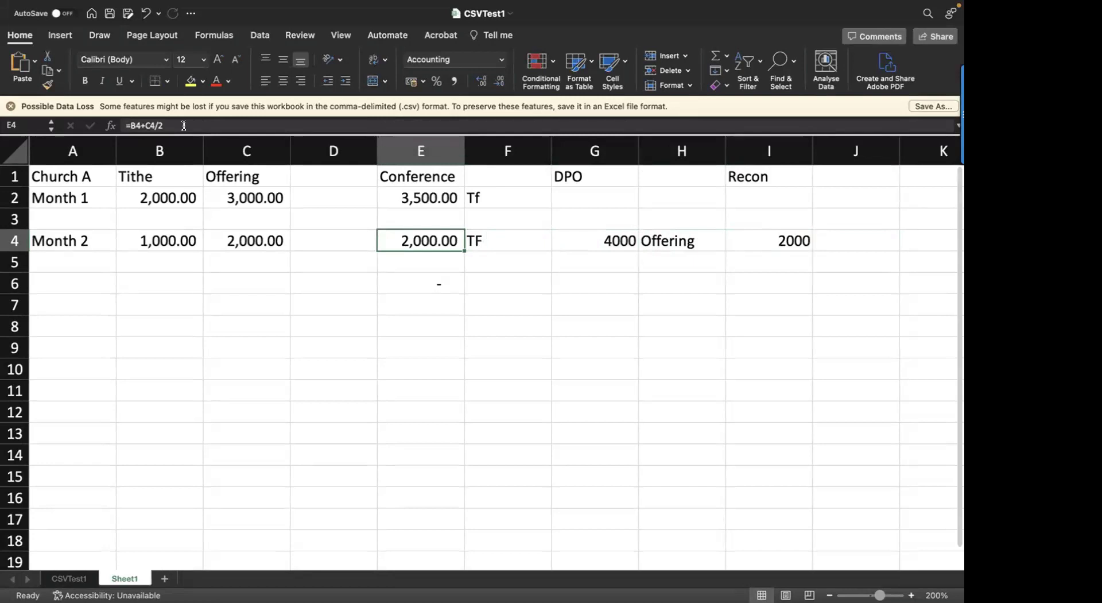
{"action": "key", "text": "Down"}
{"action": "key", "text": "Down"}
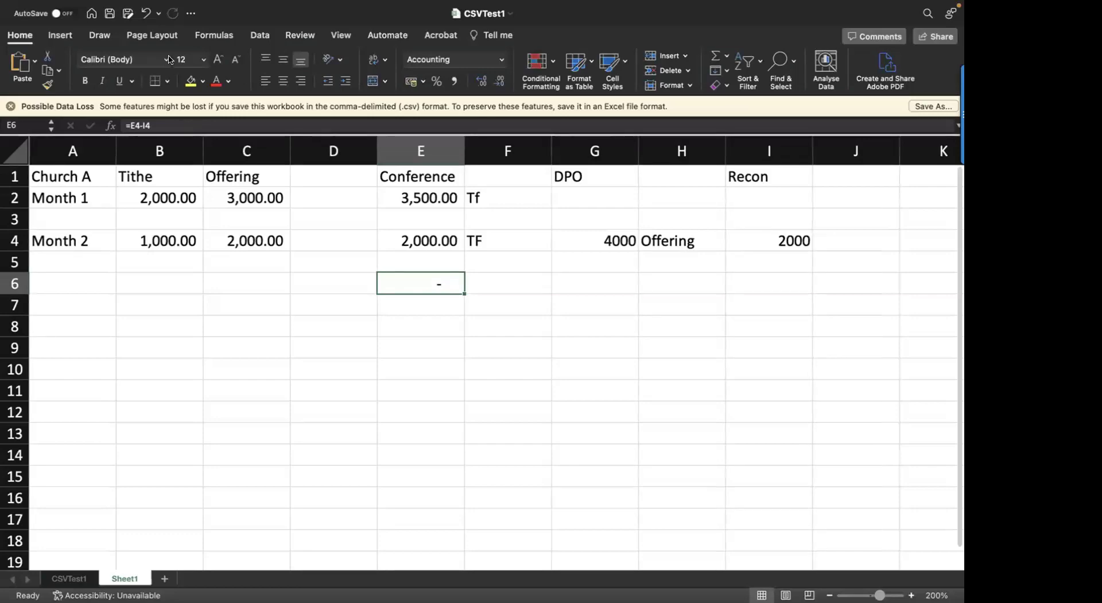
- Switch to the ACMS remittance report in the browser, inspect its Current Acct Balance equation and Remittance Paid amount, and close the report
{"action": "key", "text": "ctrl+Left"}
{"action": "key", "text": "ctrl+Right"}
{"action": "key", "text": "ctrl+Right"}
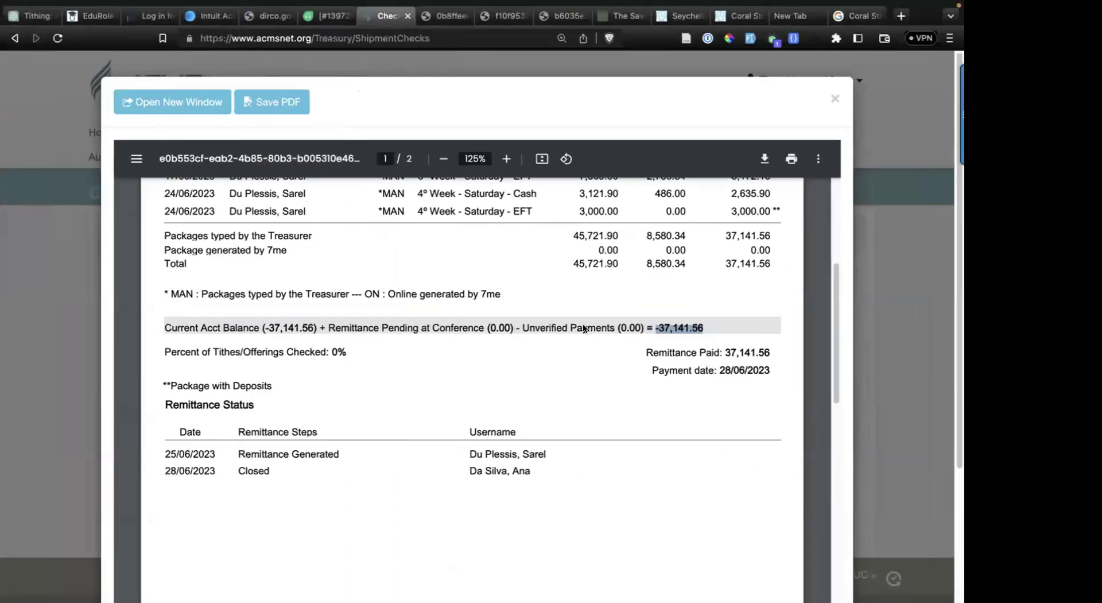
{"action": "left_click", "coordinate": [698, 330]}
{"action": "left_click_drag", "start_coordinate": [266, 328], "coordinate": [314, 327]}
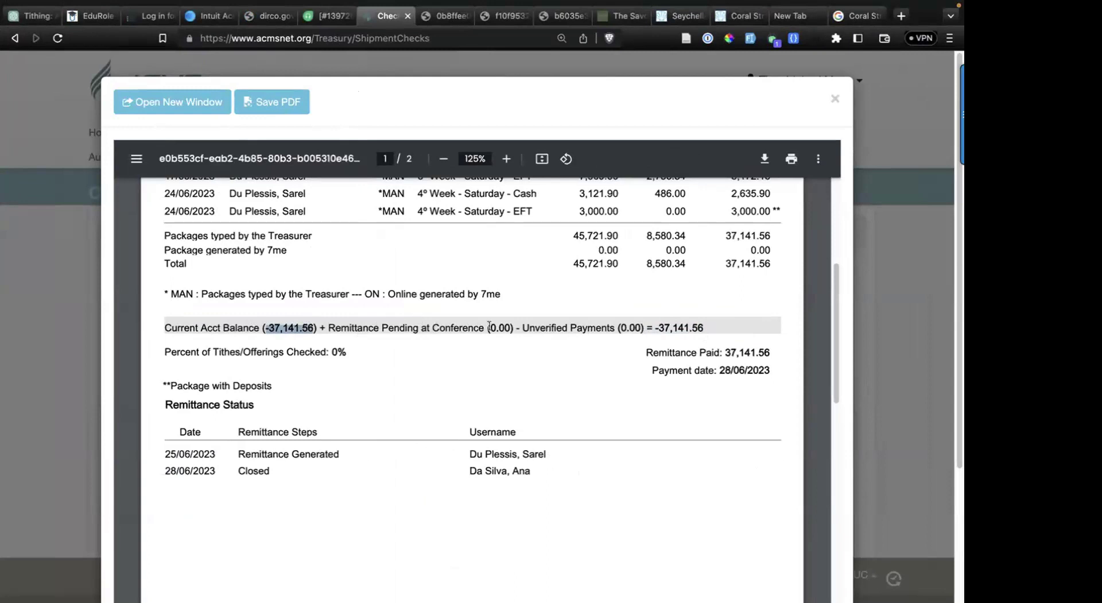
{"action": "left_click_drag", "start_coordinate": [490, 325], "coordinate": [509, 326]}
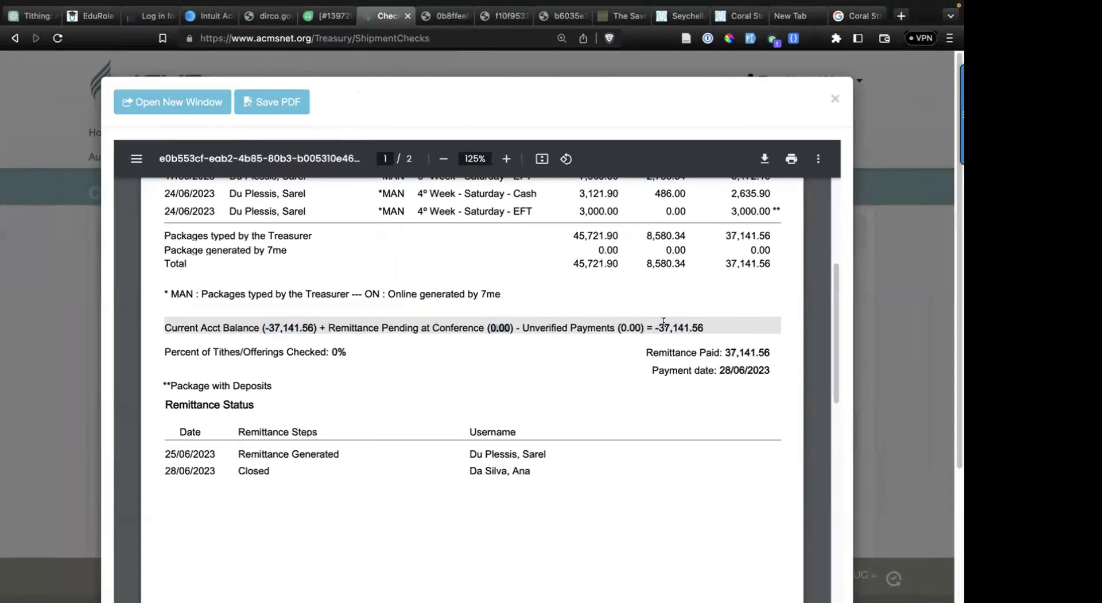
{"action": "left_click_drag", "start_coordinate": [656, 325], "coordinate": [773, 352]}
{"action": "left_click", "coordinate": [836, 100]}
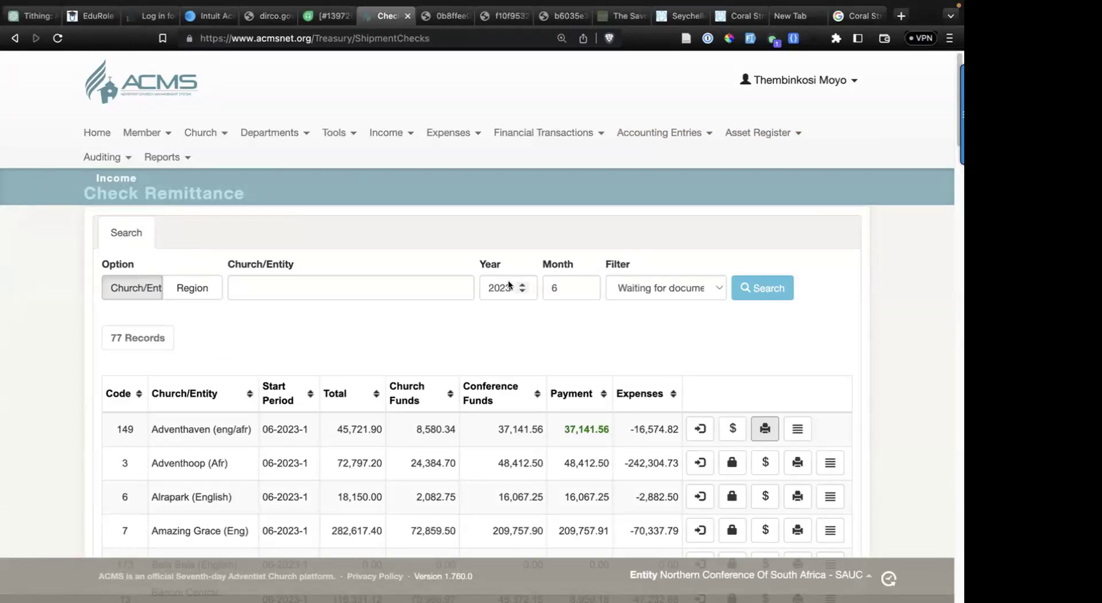
- Return to the Excel worksheet and select the Month 2 DPO amount in G4
{"action": "key", "text": "ctrl+Right"}
{"action": "key", "text": "ctrl+Left"}
{"action": "key", "text": "ctrl+Left"}
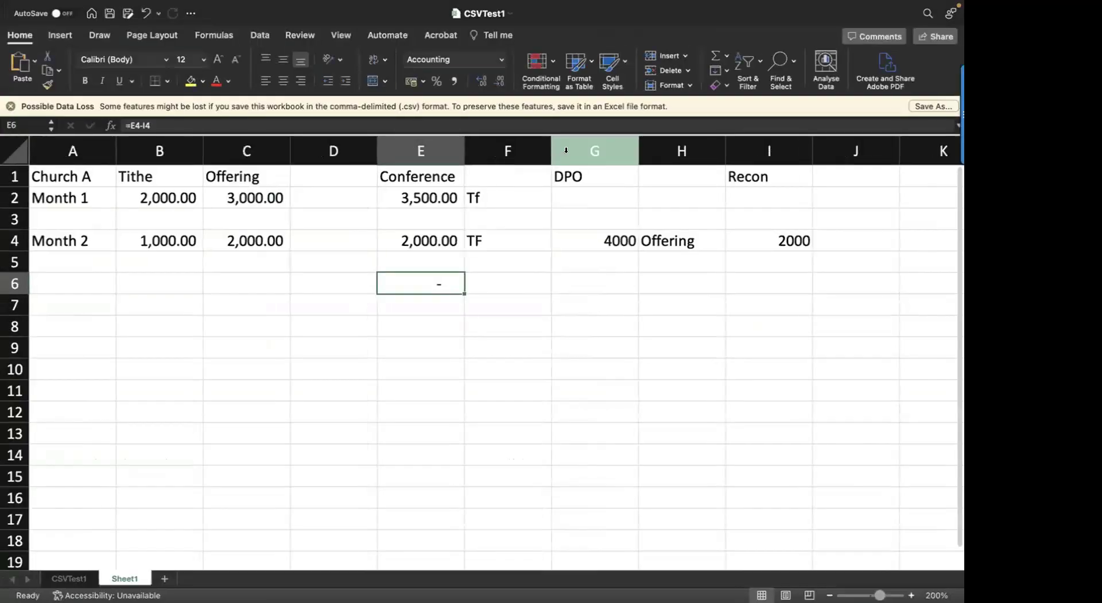
{"action": "left_click", "coordinate": [603, 237]}
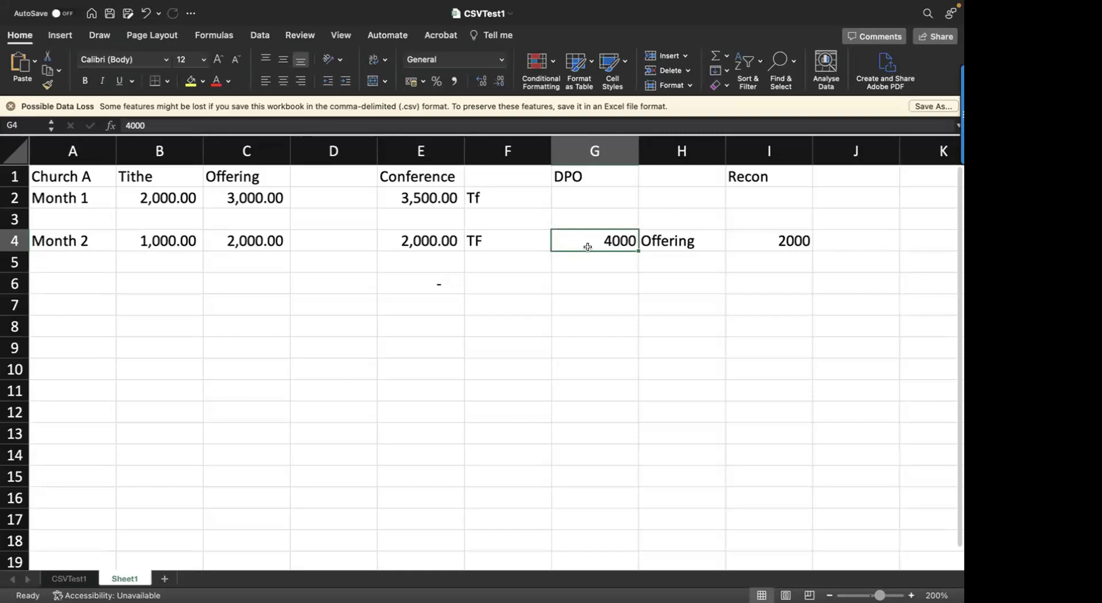
{"action": "key", "text": "ctrl+Left"}
{"action": "key", "text": "ctrl+Right"}
{"action": "key", "text": "ctrl+Right"}
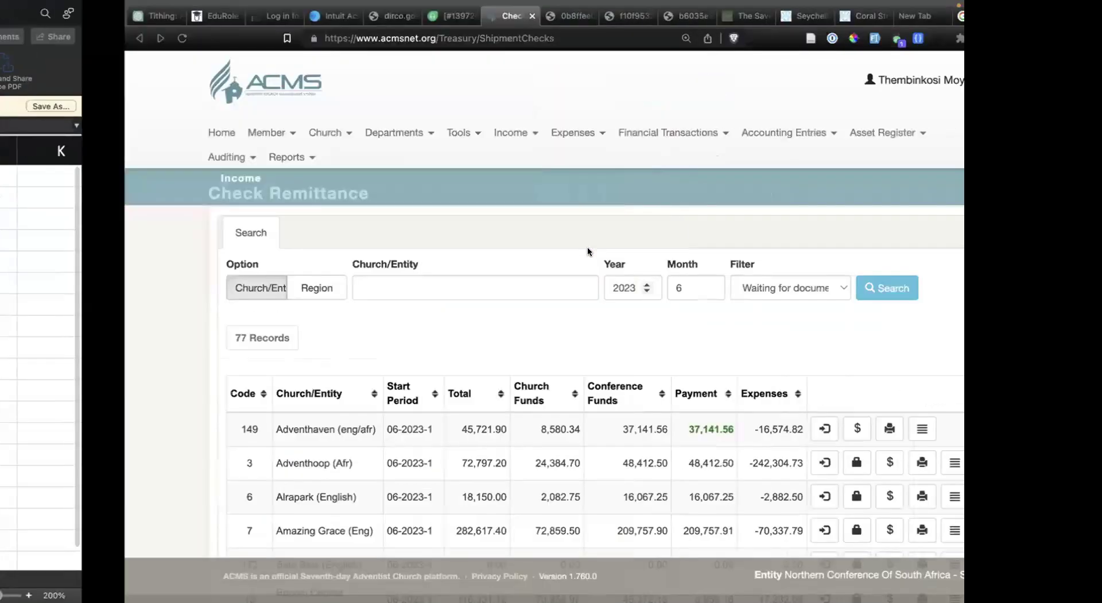
{"action": "key", "text": "ctrl+Right"}
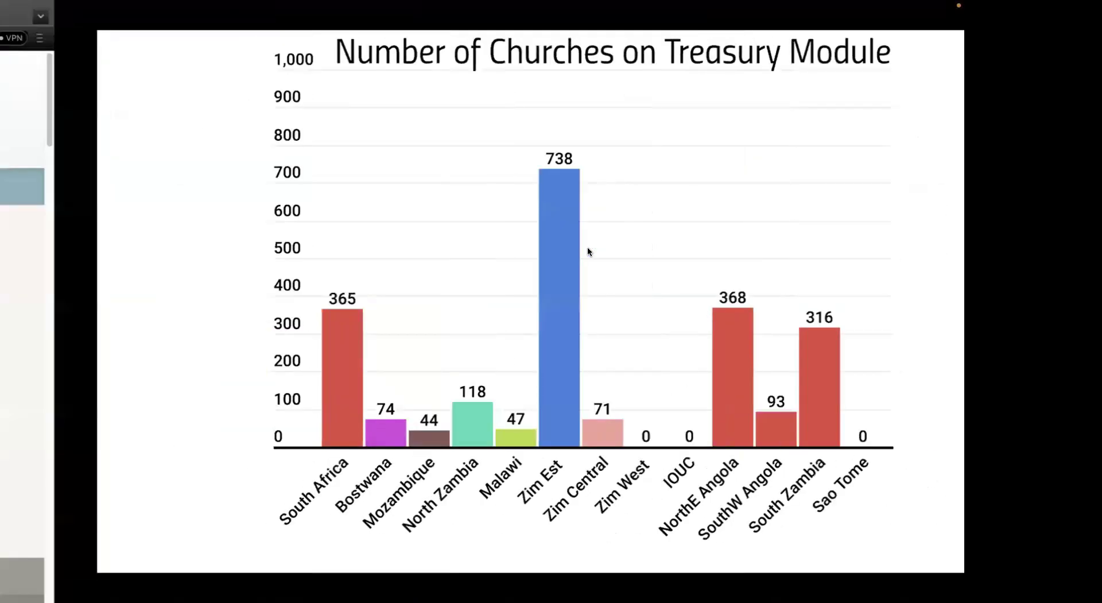
{"action": "key", "text": "ctrl+Left"}
{"action": "key", "text": "ctrl+Left"}
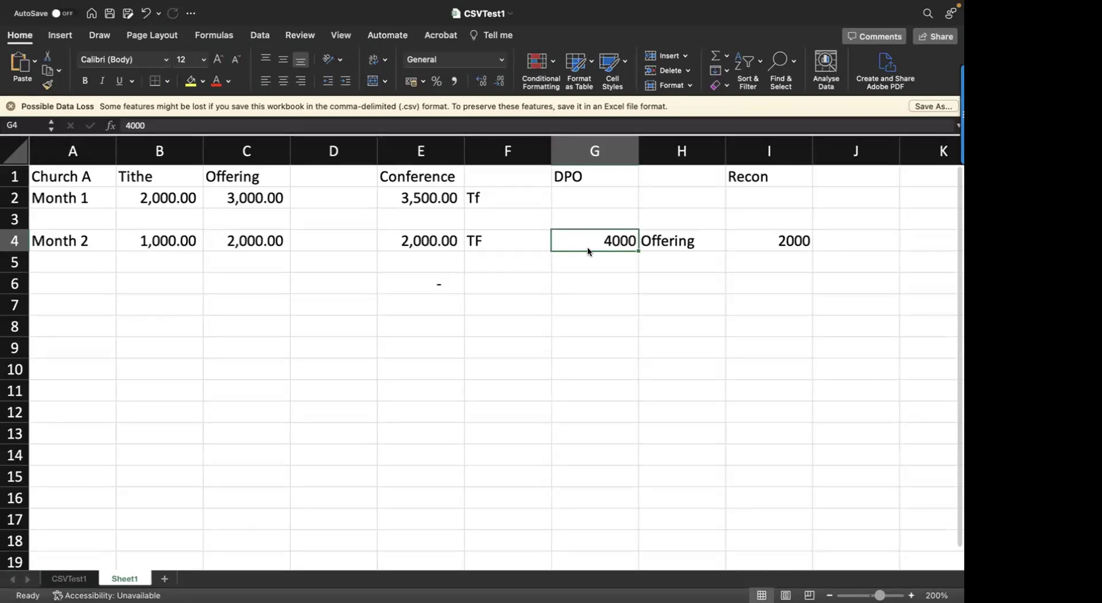
{"action": "left_click", "coordinate": [474, 311]}
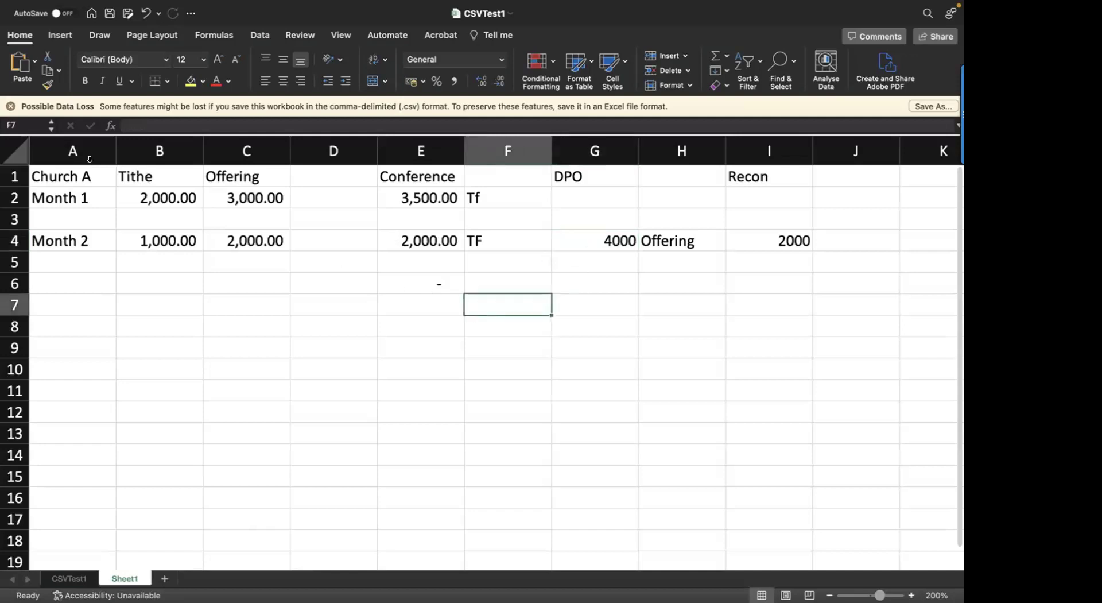
- Switch to the ACMS Check Remittance page in the browser and view the available Income functions
{"action": "mouse_move", "coordinate": [217, 572]}
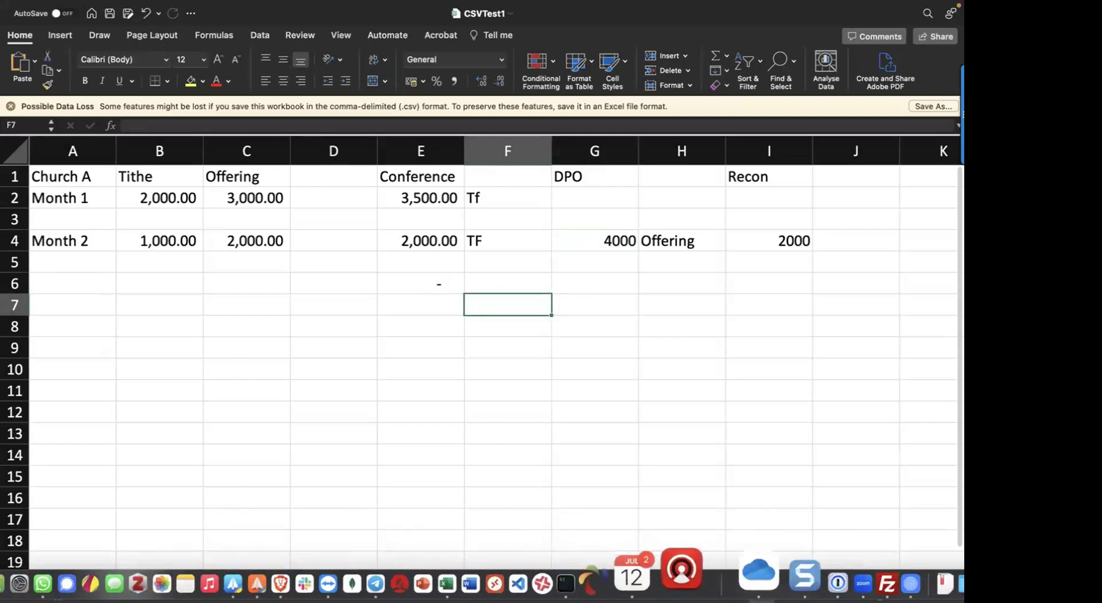
{"action": "left_click", "coordinate": [327, 580]}
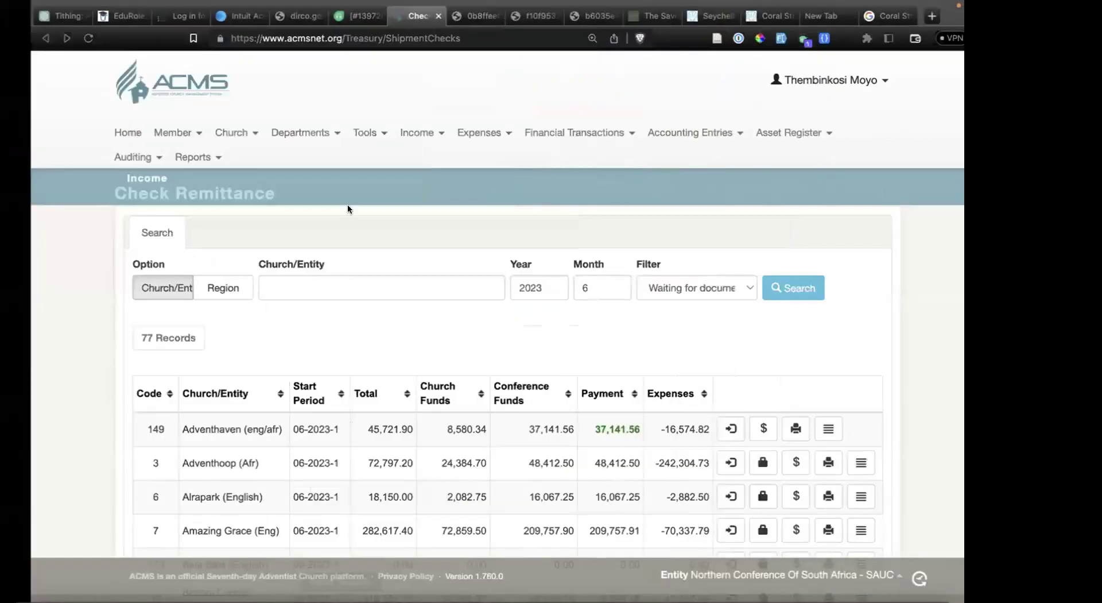
{"action": "left_click", "coordinate": [383, 129]}
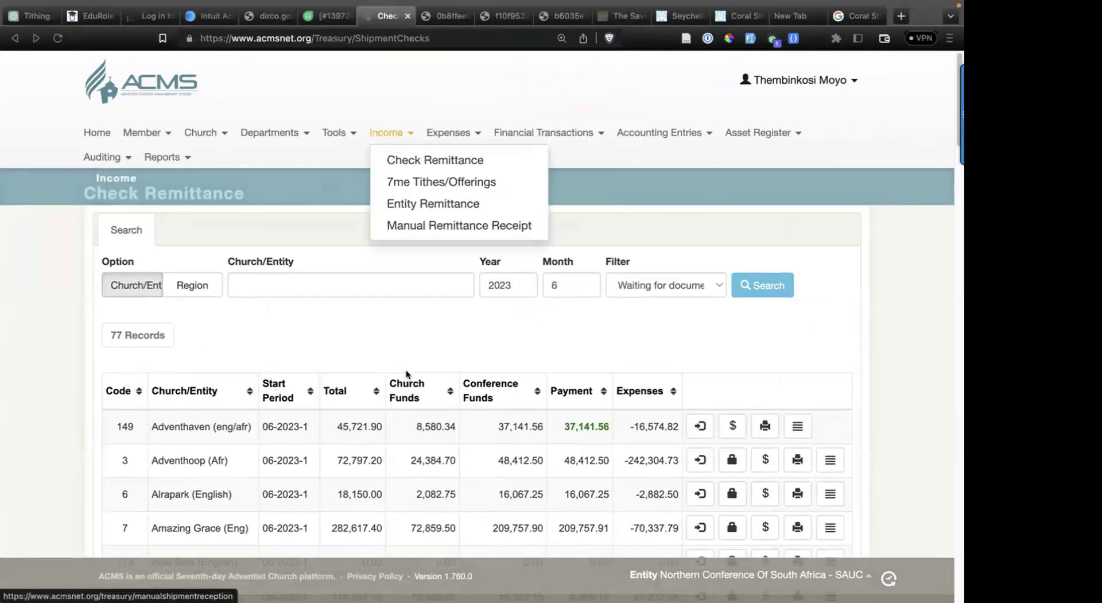
{"action": "mouse_move", "coordinate": [496, 571]}
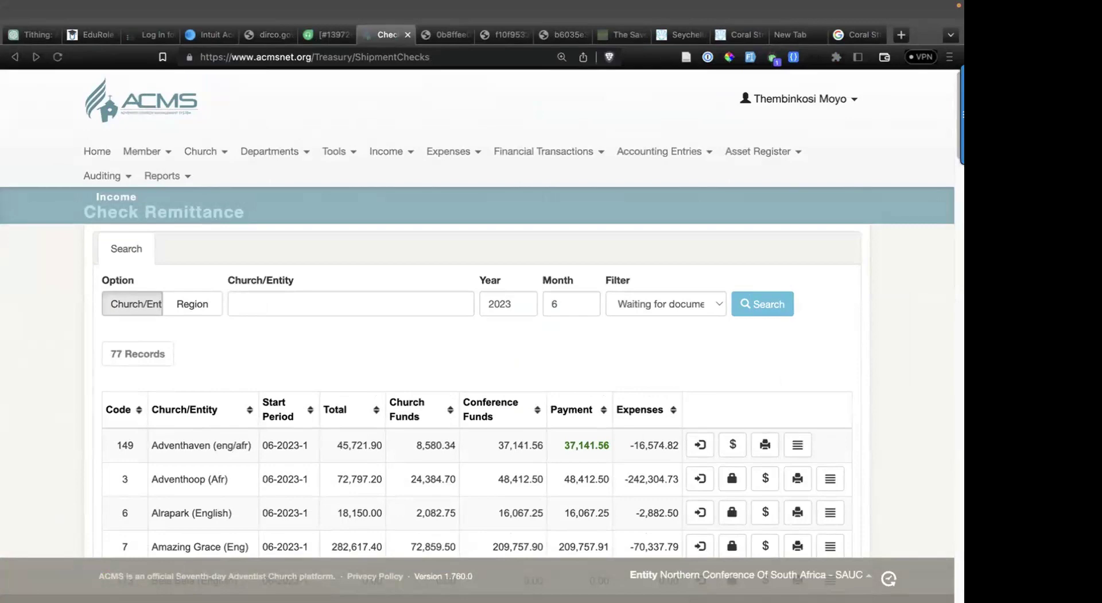
- Switch to Tasks of Conference ACMS Treasury.pdf in Acrobat, find the Core Tasks list on page 2 and dismiss the feedback survey
{"action": "key", "text": "ctrl+Left"}
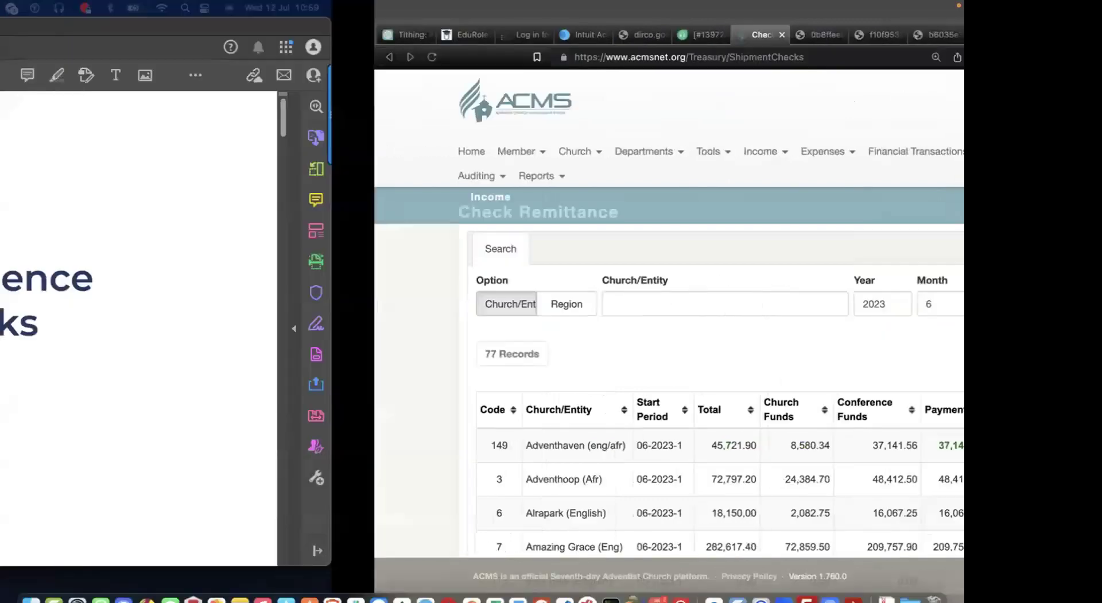
{"action": "scroll", "coordinate": [554, 344], "scroll_direction": "down", "scroll_amount": 10}
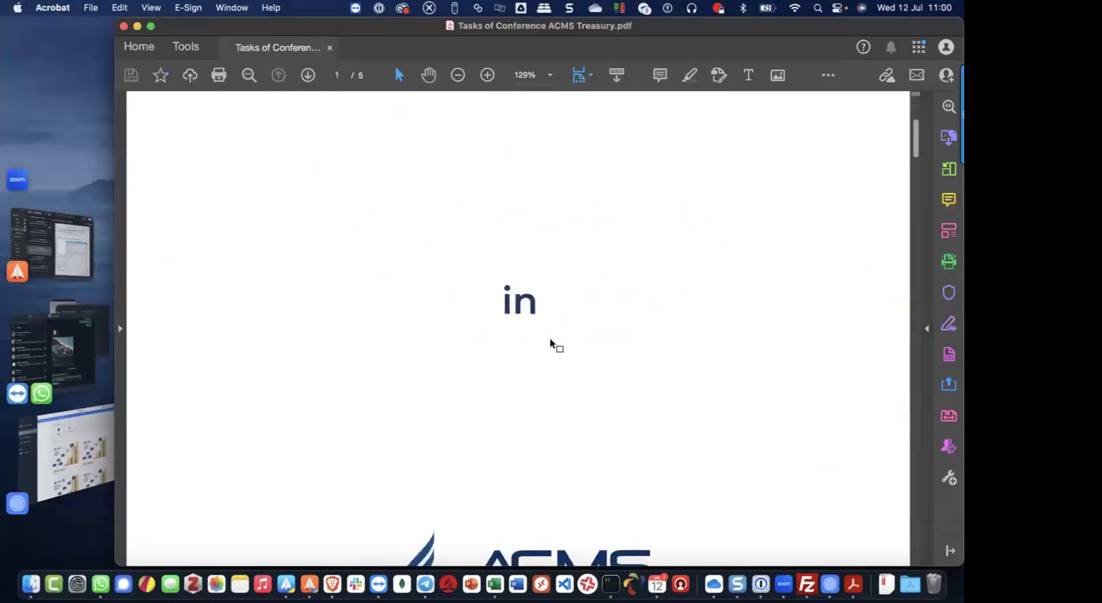
{"action": "scroll", "coordinate": [548, 332], "scroll_direction": "down", "scroll_amount": 15}
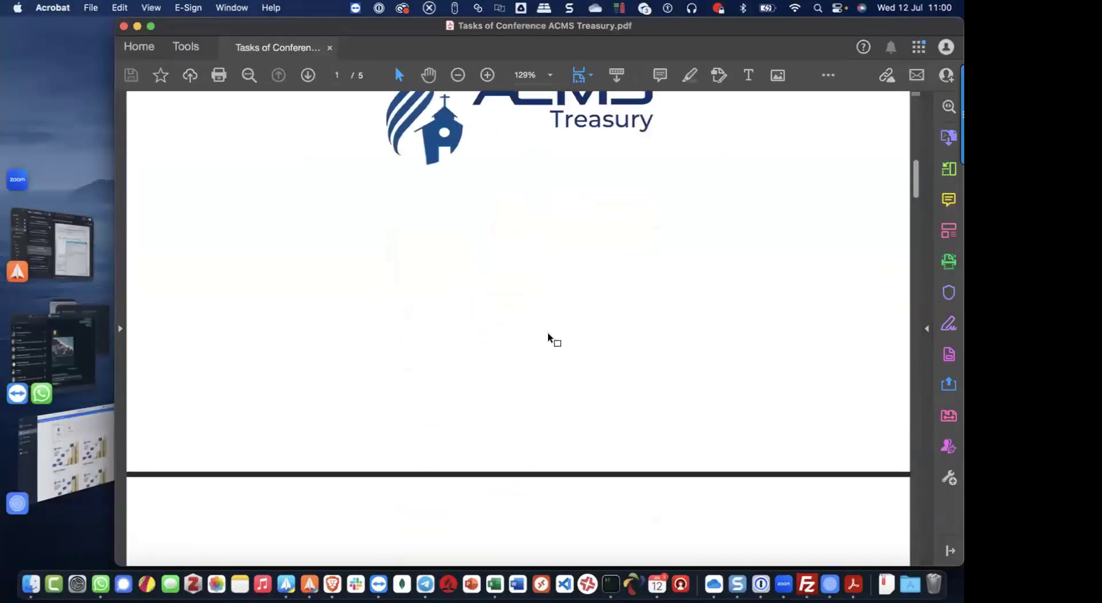
{"action": "scroll", "coordinate": [547, 330], "scroll_direction": "down", "scroll_amount": 10}
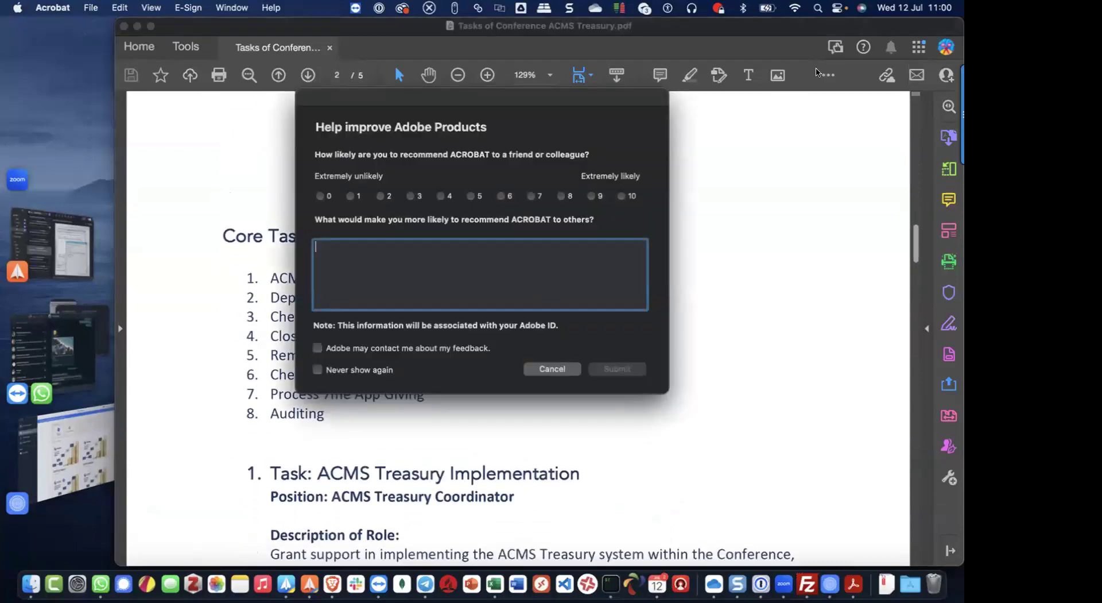
{"action": "left_click", "coordinate": [556, 370]}
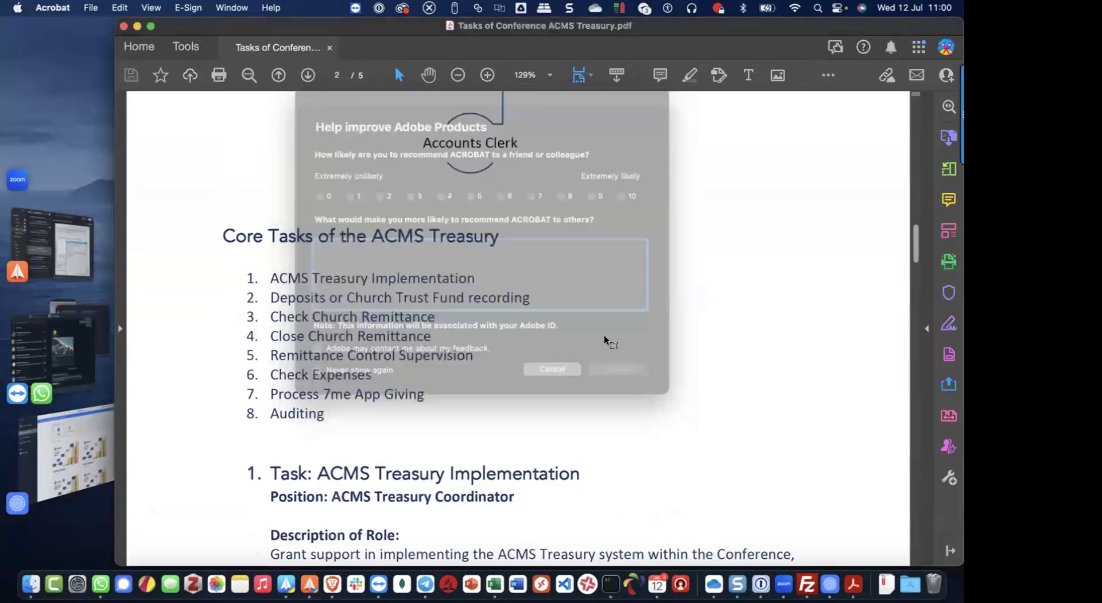
- Show the PDF full screen and select the core tasks from ACMS Treasury Implementation through Auditing for review
{"action": "left_click_drag", "start_coordinate": [884, 23], "coordinate": [839, 26]}
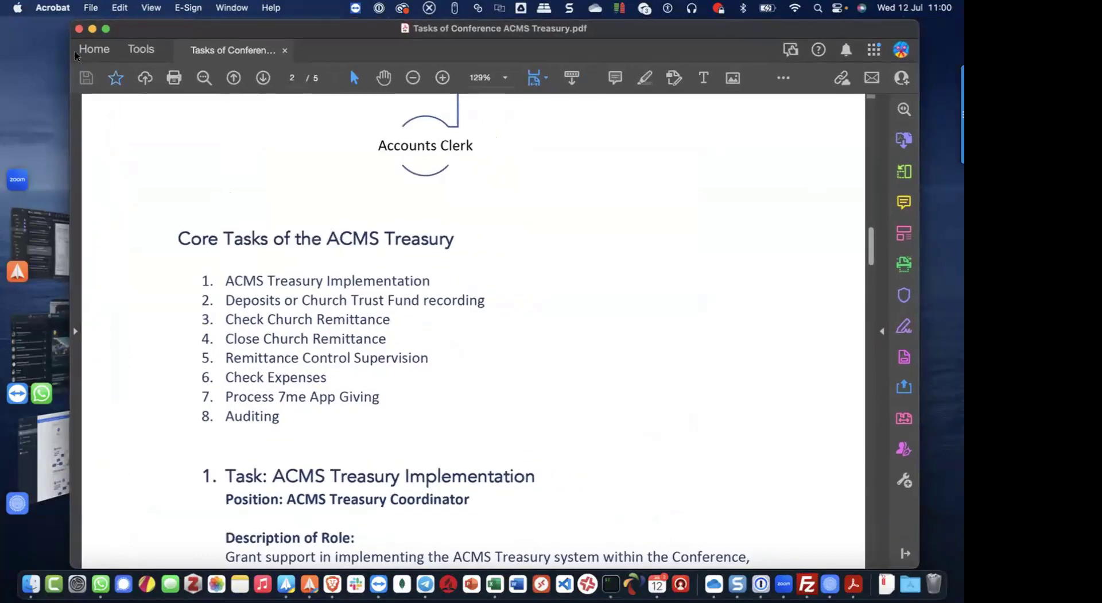
{"action": "left_click", "coordinate": [106, 29]}
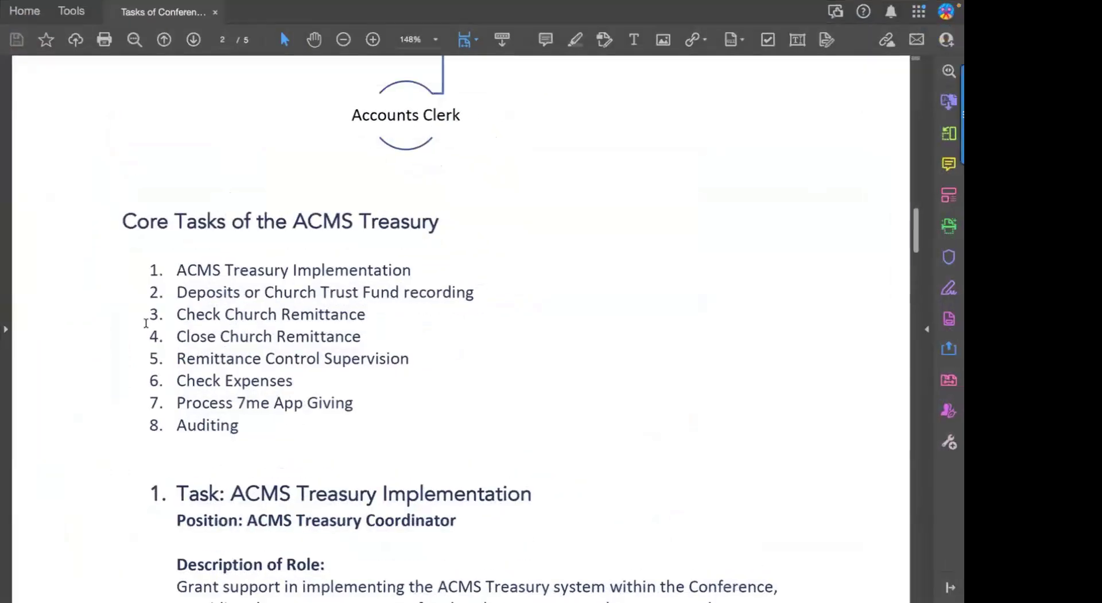
{"action": "left_click_drag", "start_coordinate": [164, 258], "coordinate": [238, 437]}
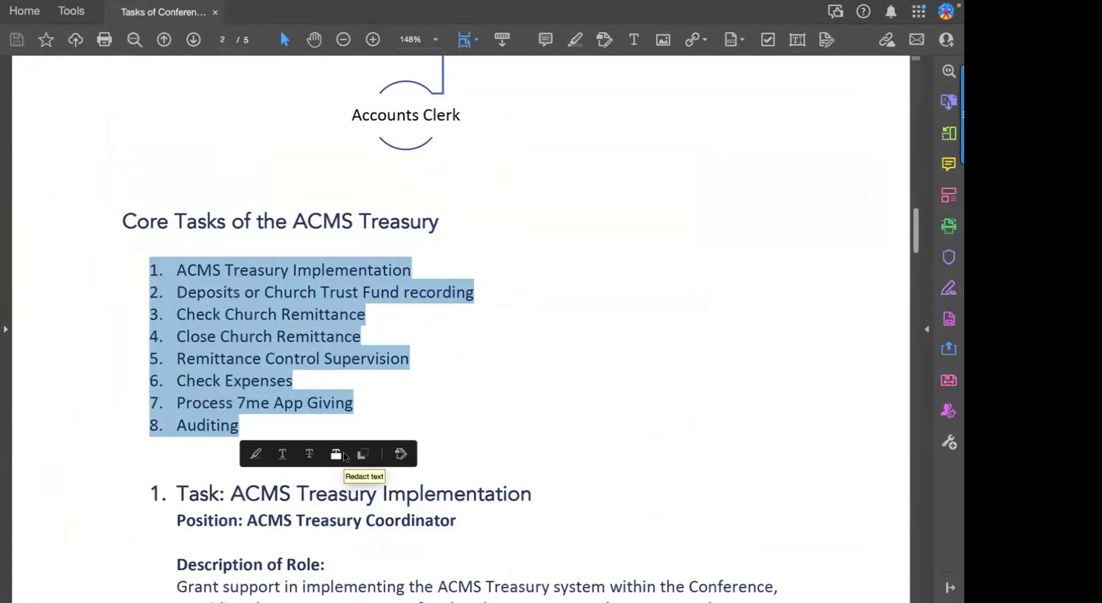
{"action": "scroll", "coordinate": [446, 291], "scroll_direction": "down", "scroll_amount": 2}
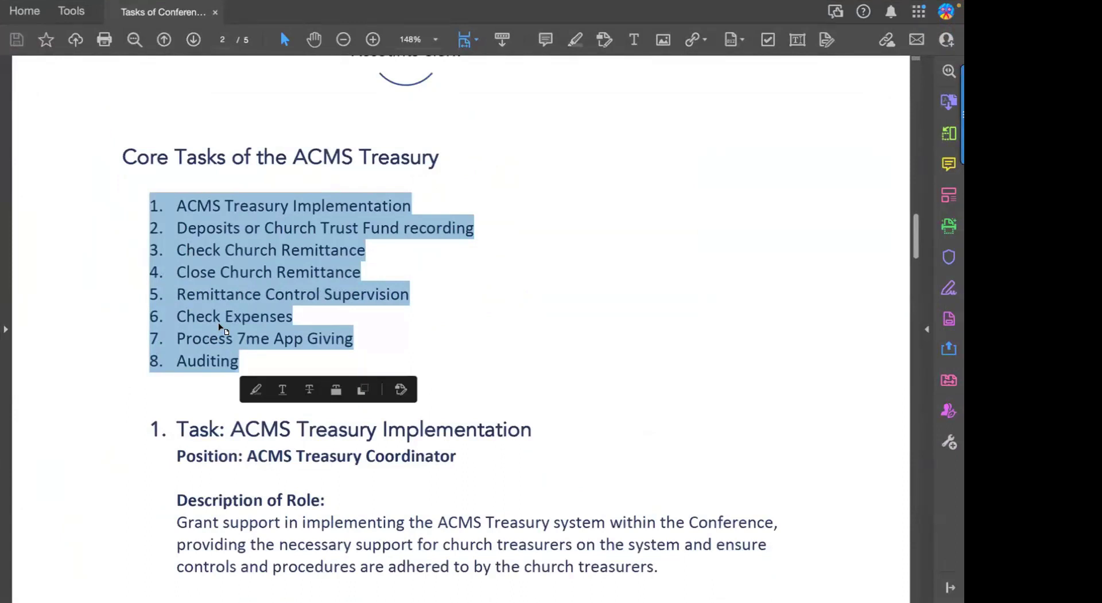
- Select the third core task, Check Church Remittance, in the Core Tasks of the ACMS Treasury list
{"action": "scroll", "coordinate": [232, 172], "scroll_direction": "up", "scroll_amount": 1}
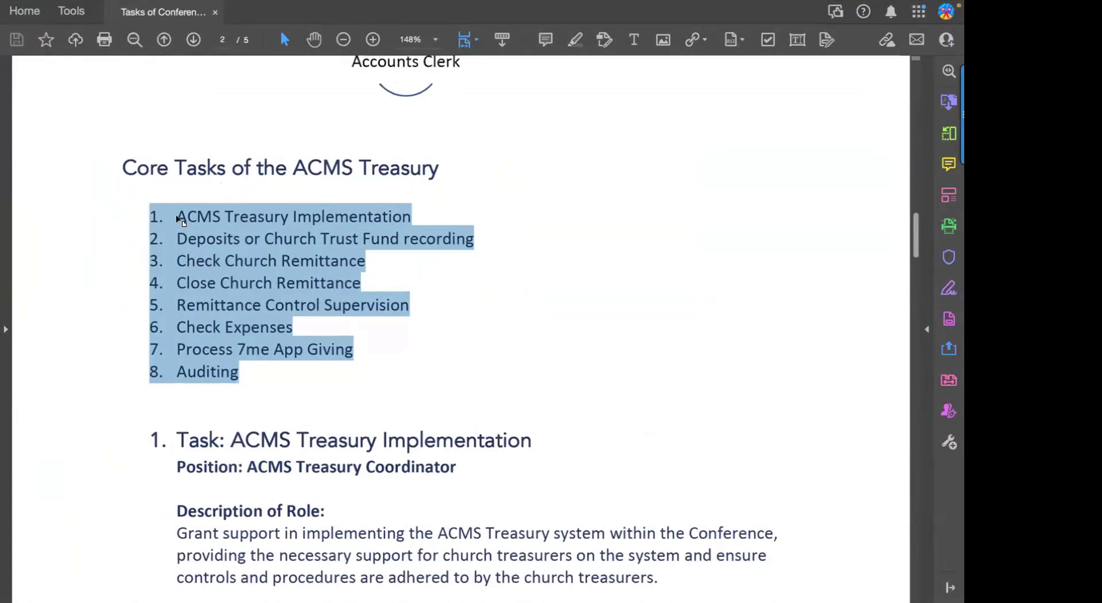
{"action": "left_click", "coordinate": [177, 217]}
{"action": "left_click_drag", "start_coordinate": [173, 231], "coordinate": [410, 256]}
{"action": "left_click_drag", "start_coordinate": [177, 260], "coordinate": [370, 275]}
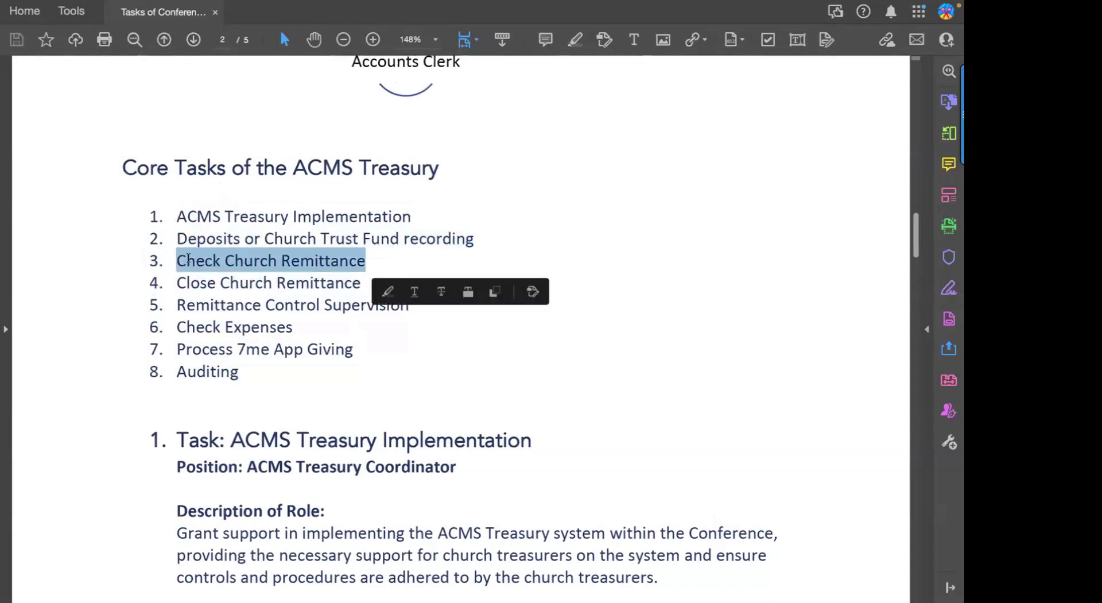
- Review the role and task descriptions across the PDF's pages and return to its Proposed Conference Roles and Tasks title page
{"action": "scroll", "coordinate": [264, 345], "scroll_direction": "down", "scroll_amount": 5}
{"action": "scroll", "coordinate": [264, 343], "scroll_direction": "down", "scroll_amount": 20}
{"action": "scroll", "coordinate": [265, 344], "scroll_direction": "down", "scroll_amount": 20}
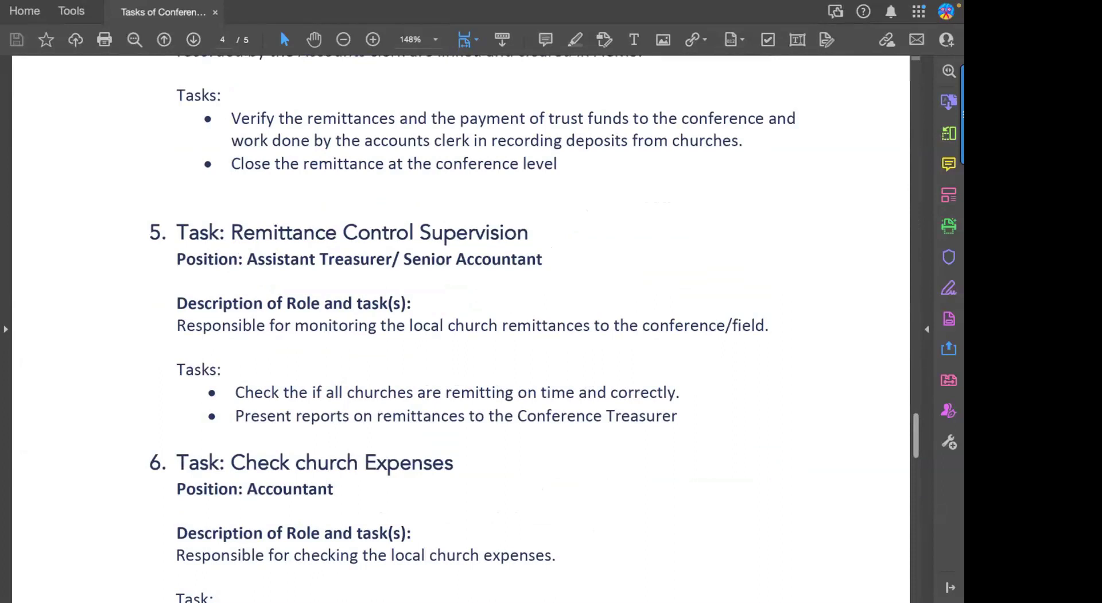
{"action": "scroll", "coordinate": [393, 320], "scroll_direction": "up", "scroll_amount": 15}
{"action": "scroll", "coordinate": [392, 319], "scroll_direction": "up", "scroll_amount": 20}
{"action": "scroll", "coordinate": [389, 327], "scroll_direction": "down", "scroll_amount": 15}
{"action": "scroll", "coordinate": [390, 322], "scroll_direction": "down", "scroll_amount": 15}
{"action": "scroll", "coordinate": [362, 313], "scroll_direction": "up", "scroll_amount": 20}
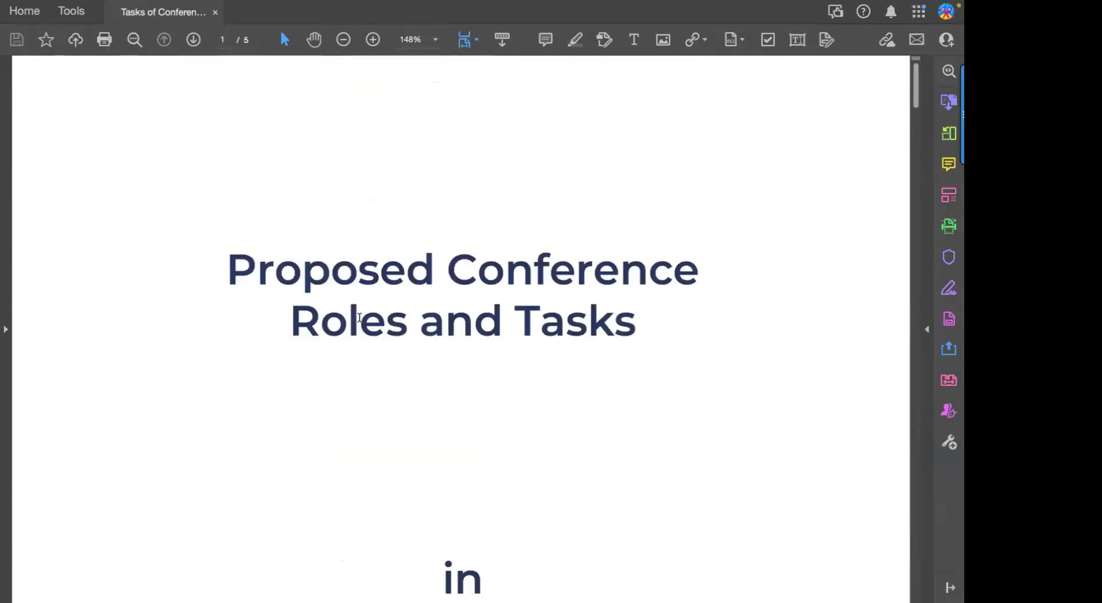
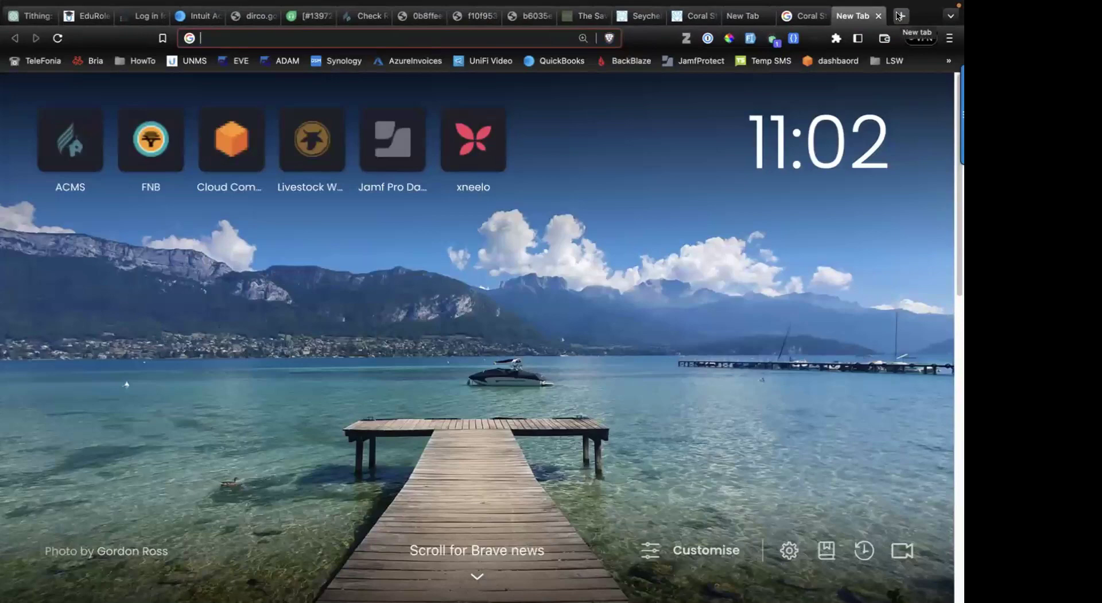
- Open 7me.app in a new browser tab and sign in to the giving site
{"action": "type", "text": "7"}
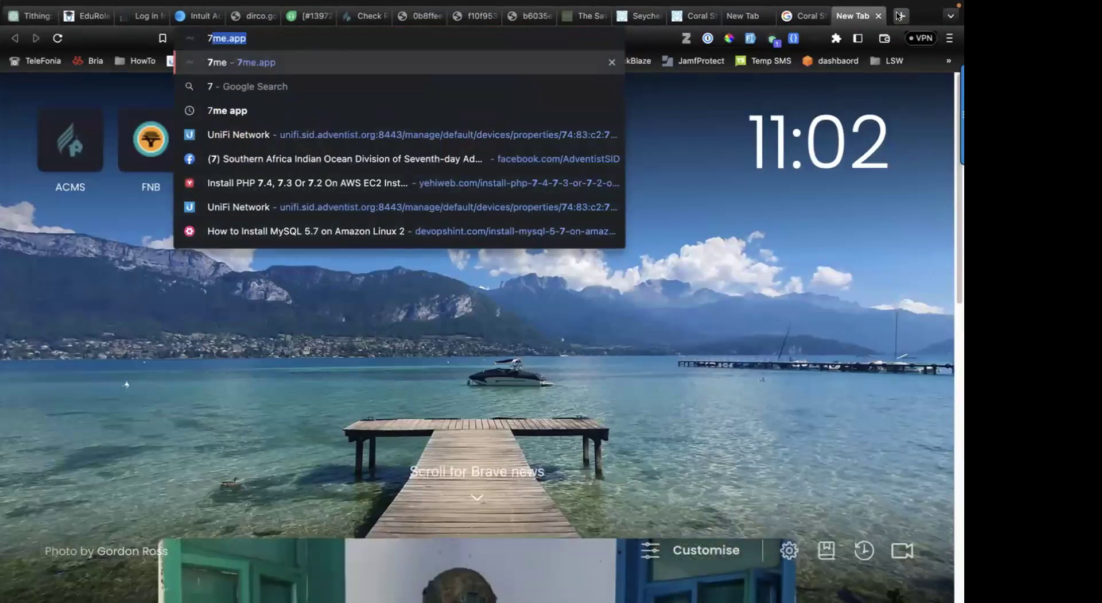
{"action": "type", "text": "me.app"}
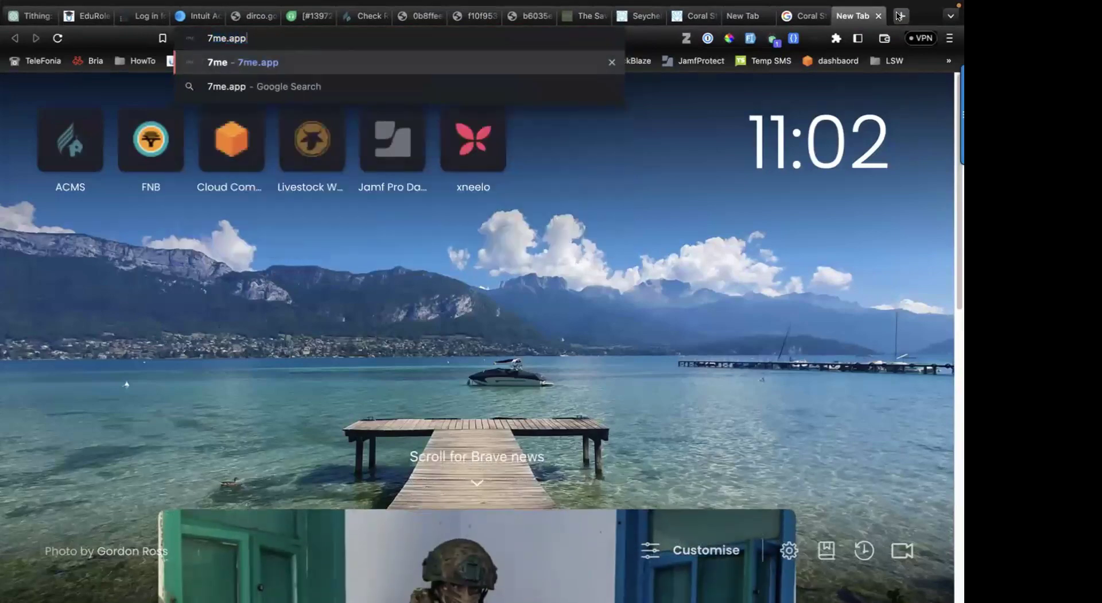
{"action": "key", "text": "Return"}
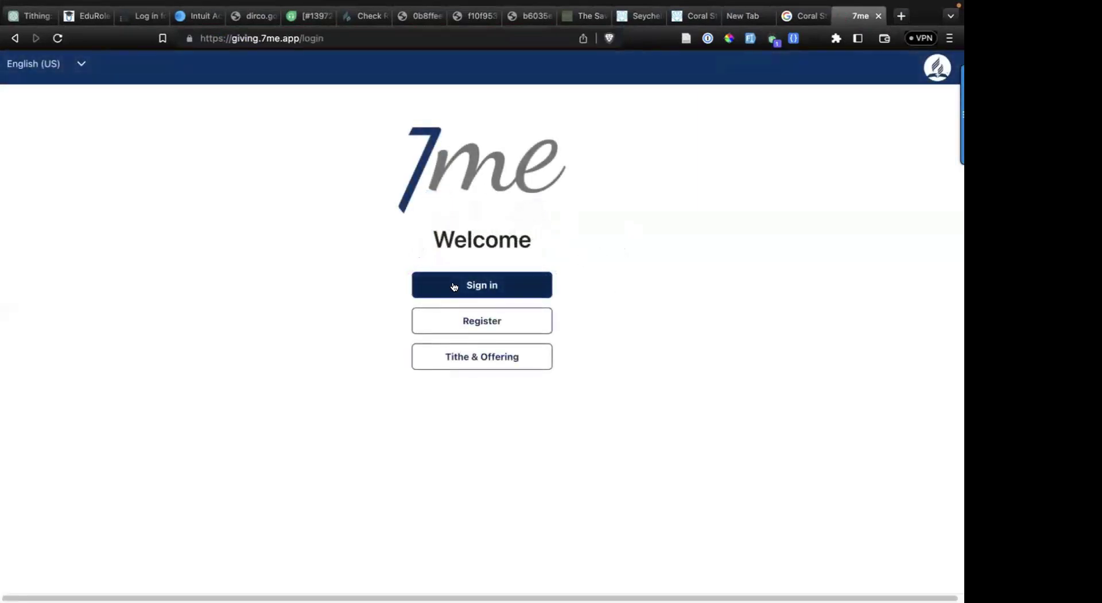
{"action": "left_click", "coordinate": [483, 283]}
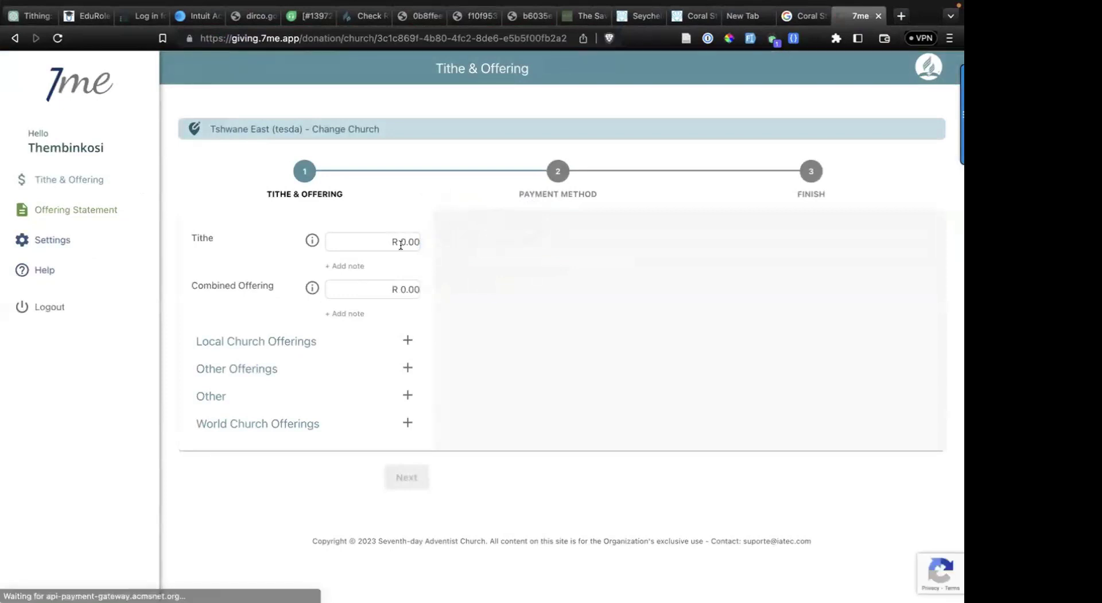
- Enter a tithe of R 400.00 and proceed to payment by EFT or Visa/Master Card
{"action": "left_click", "coordinate": [394, 241]}
{"action": "type", "text": "40000"}
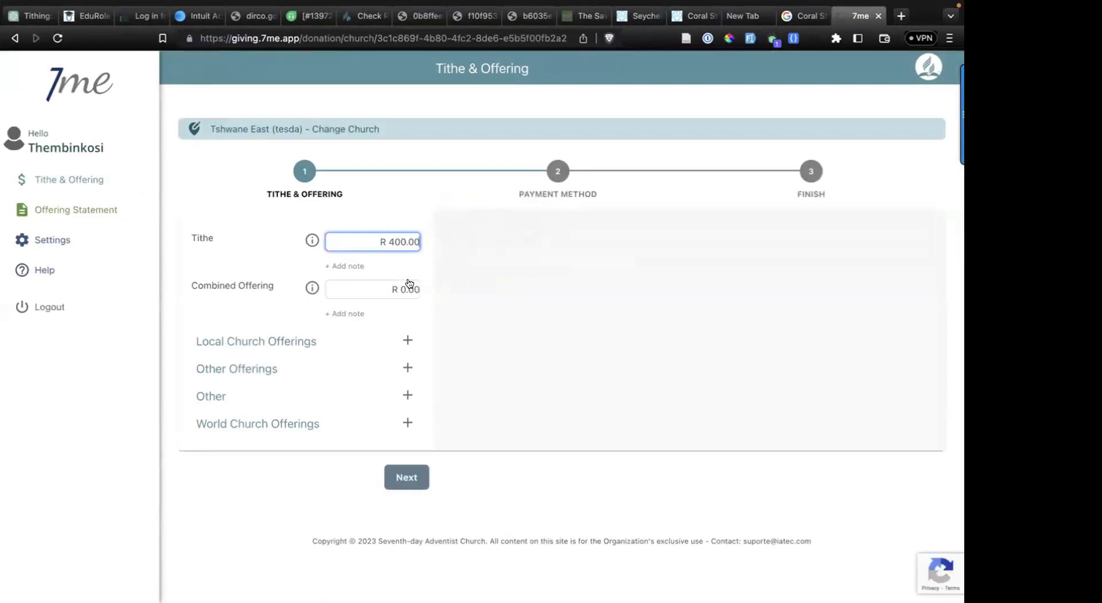
{"action": "left_click", "coordinate": [425, 475]}
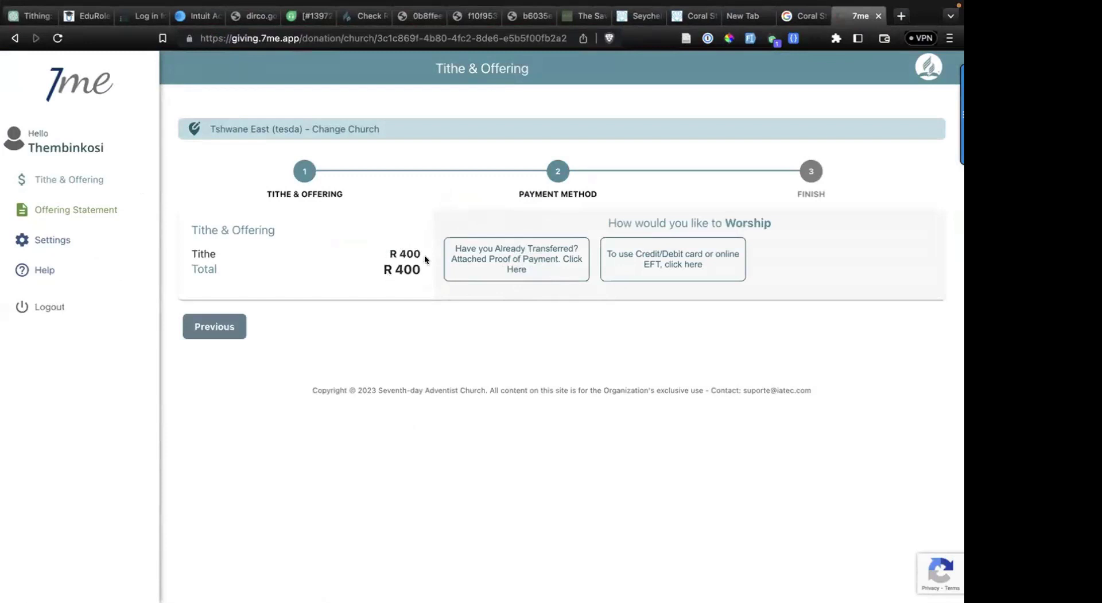
{"action": "left_click", "coordinate": [671, 255]}
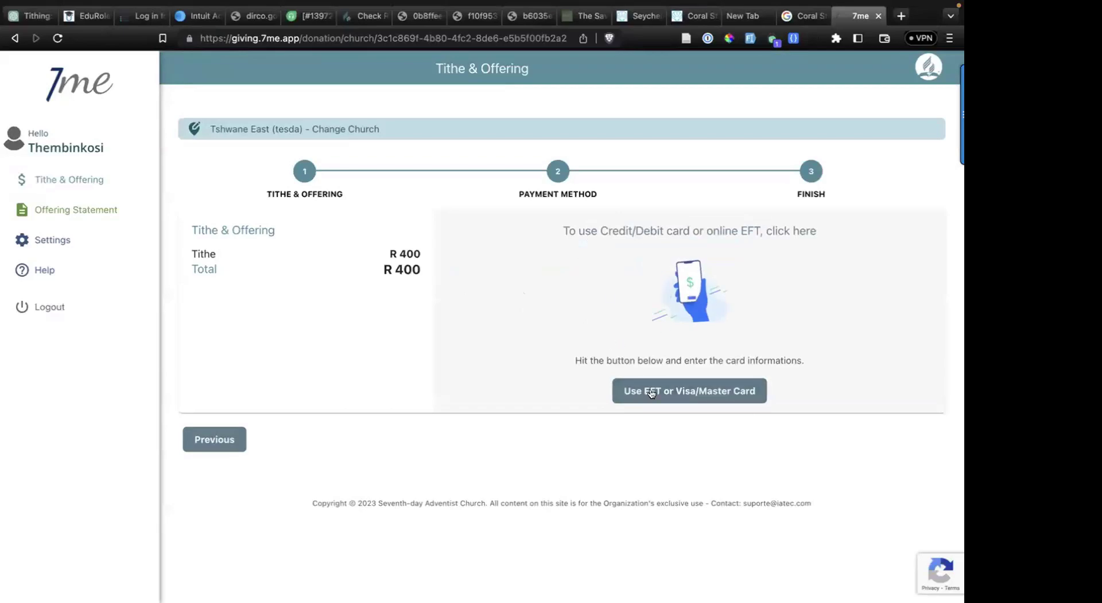
{"action": "left_click", "coordinate": [689, 393]}
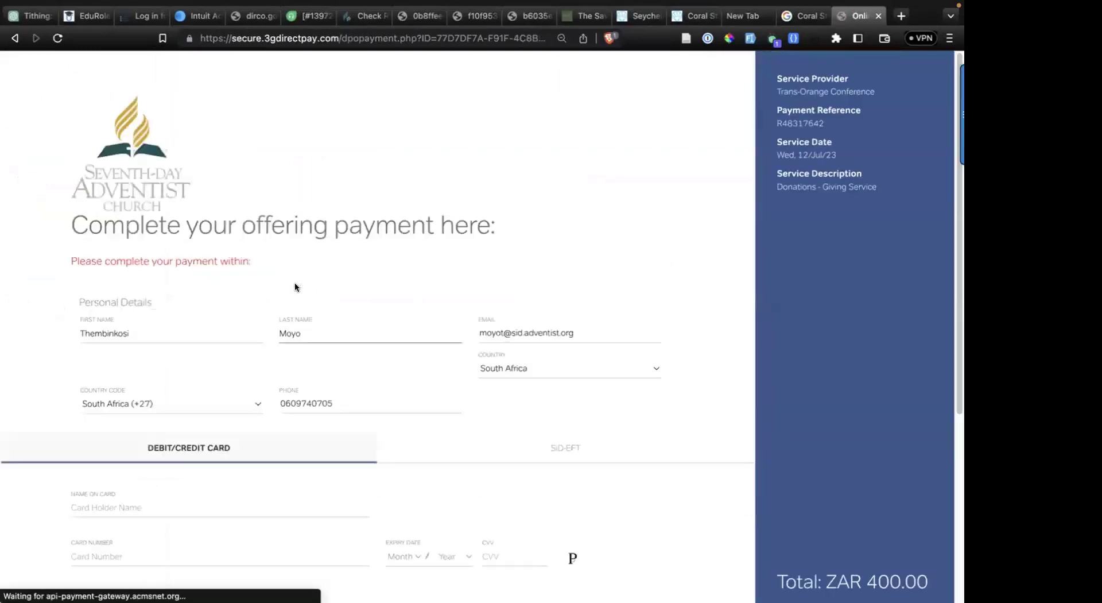
- Fill in the cardholder name, card number, expiry date and CVV from the saved SID credit card
{"action": "scroll", "coordinate": [406, 352], "scroll_direction": "down", "scroll_amount": 3}
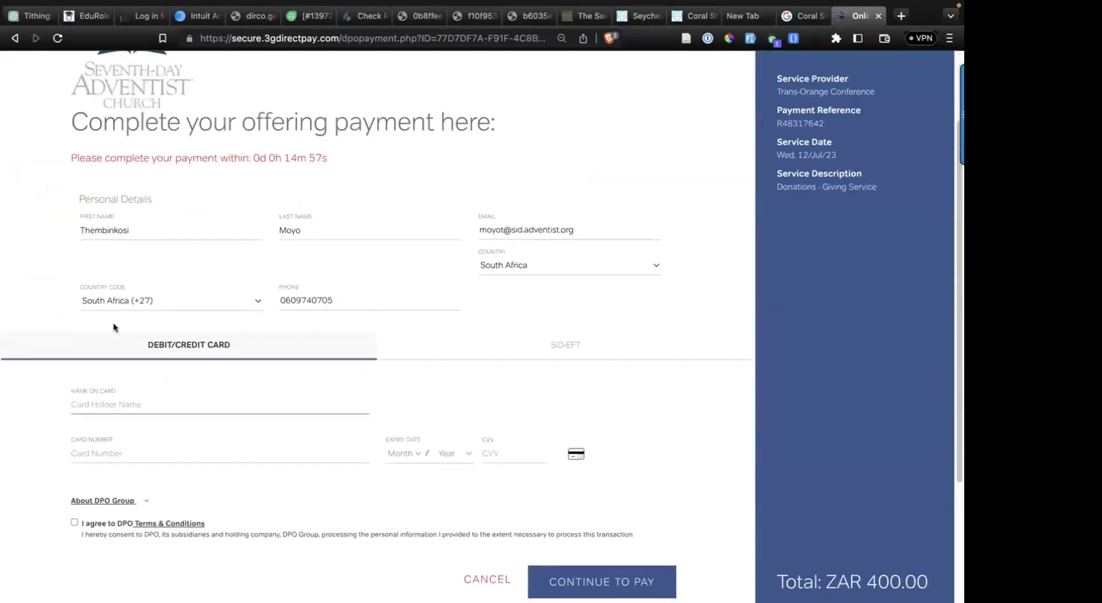
{"action": "left_click", "coordinate": [136, 396]}
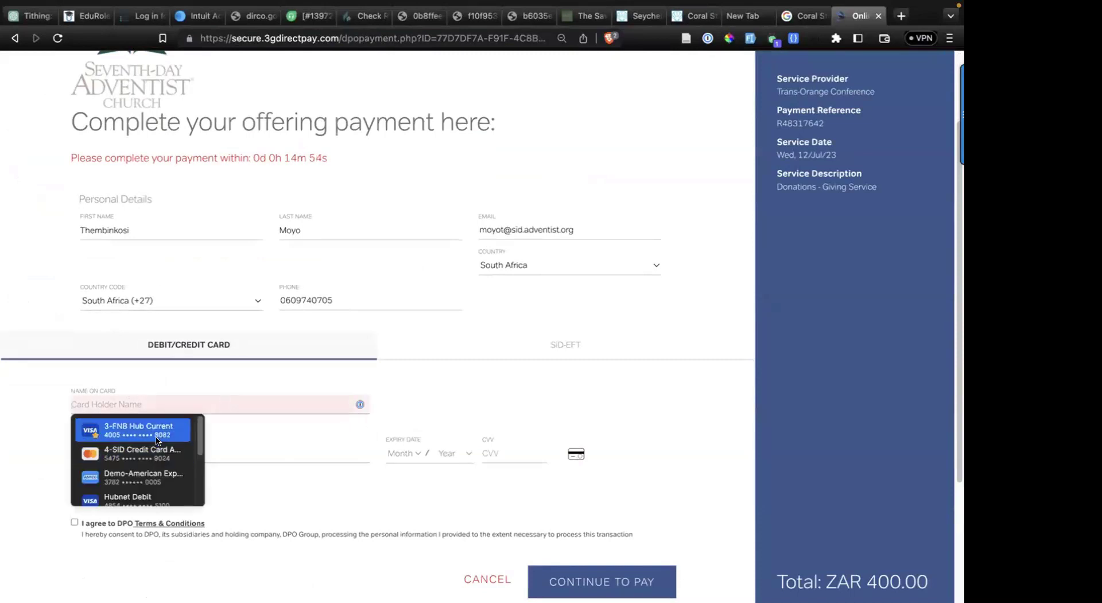
{"action": "left_click", "coordinate": [132, 454]}
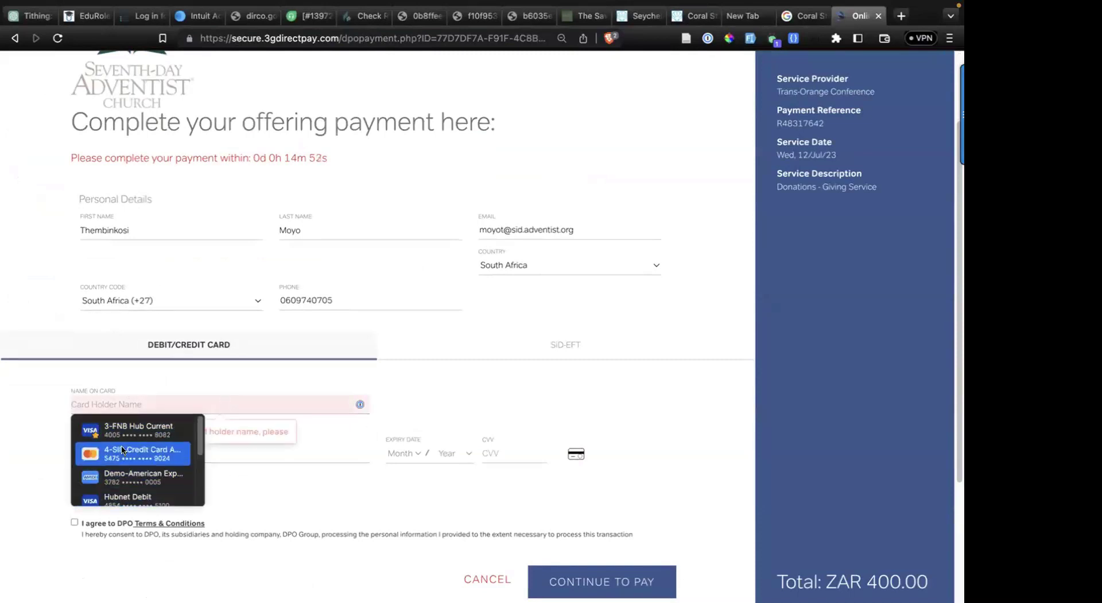
{"action": "left_click", "coordinate": [596, 128]}
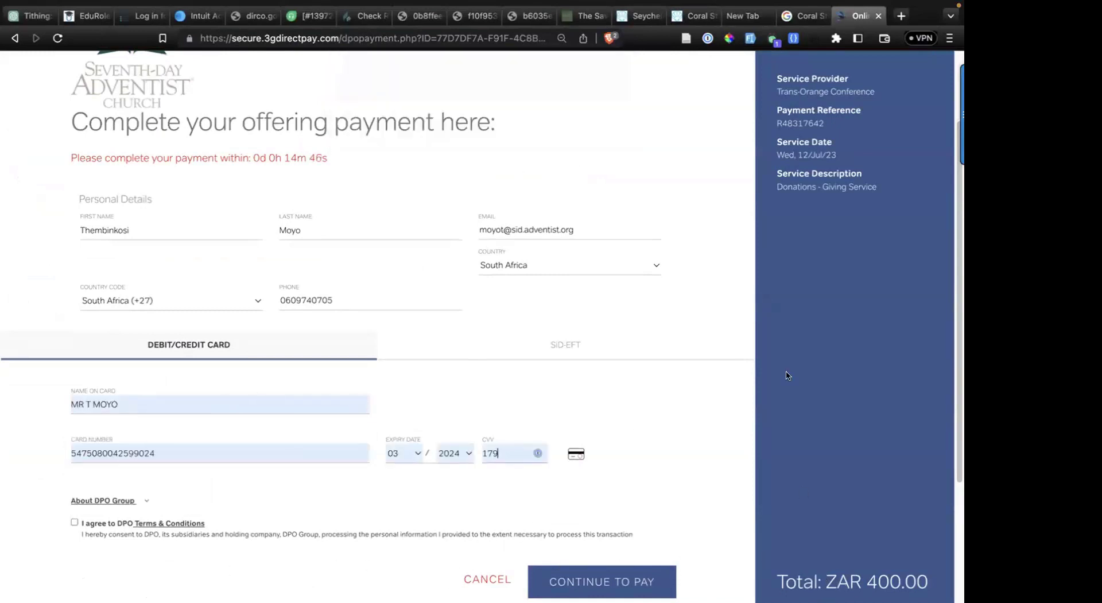
- Highlight the payment reference and review the personal and card details on the offering payment form
{"action": "left_click_drag", "start_coordinate": [778, 93], "coordinate": [909, 94]}
{"action": "scroll", "coordinate": [281, 272], "scroll_direction": "up", "scroll_amount": 3}
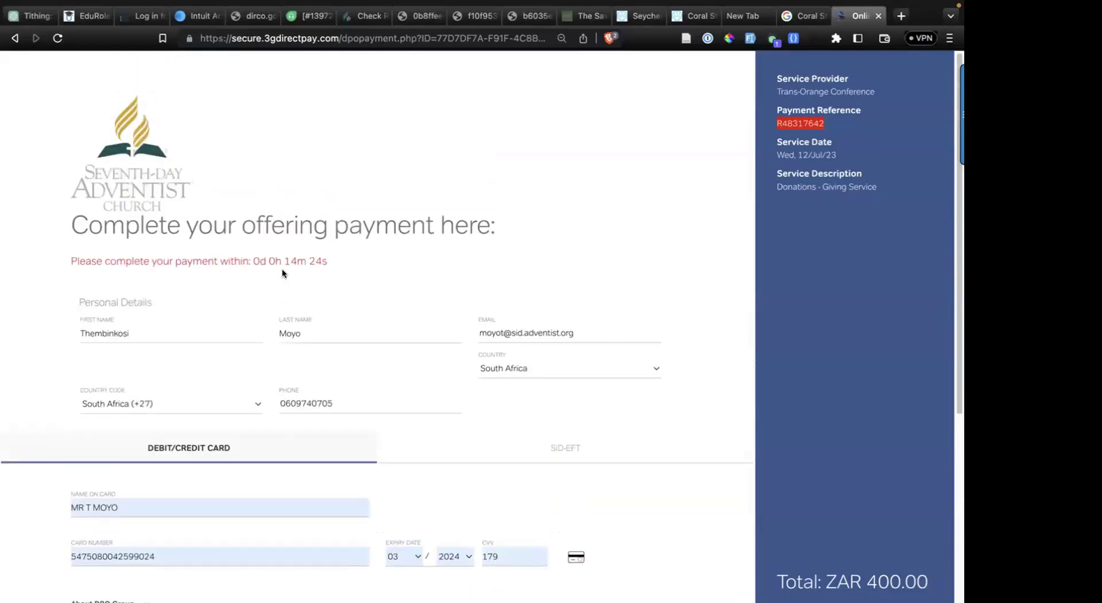
{"action": "scroll", "coordinate": [346, 321], "scroll_direction": "down", "scroll_amount": 5}
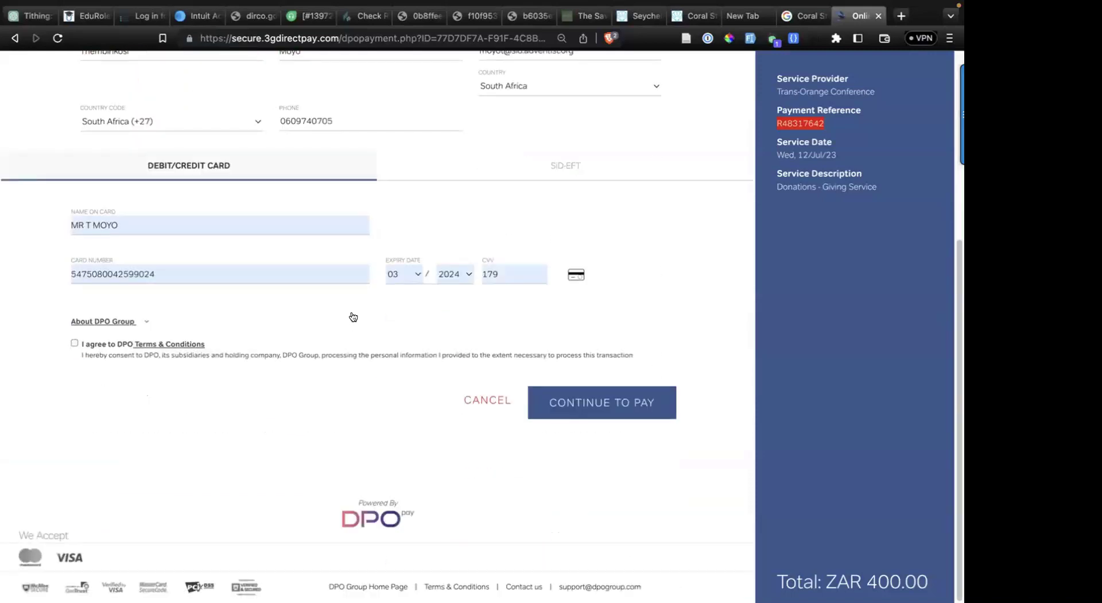
{"action": "scroll", "coordinate": [352, 316], "scroll_direction": "up", "scroll_amount": 5}
{"action": "scroll", "coordinate": [359, 327], "scroll_direction": "down", "scroll_amount": 3}
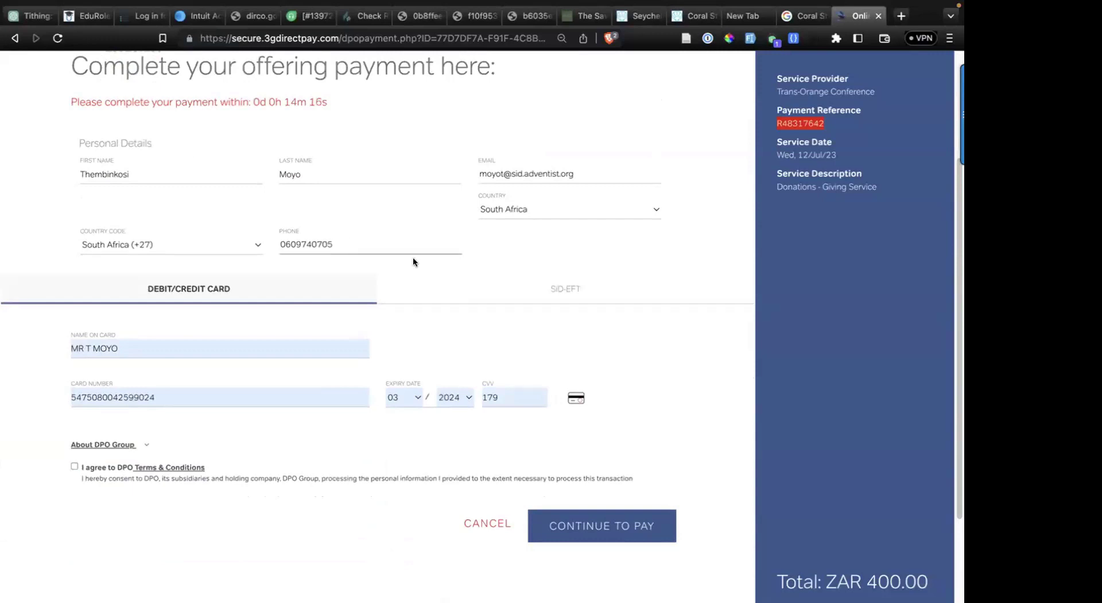
- Start a SiD-EFT payment with FNB as the bank, and cancel the transaction at the bank login
{"action": "left_click", "coordinate": [568, 285]}
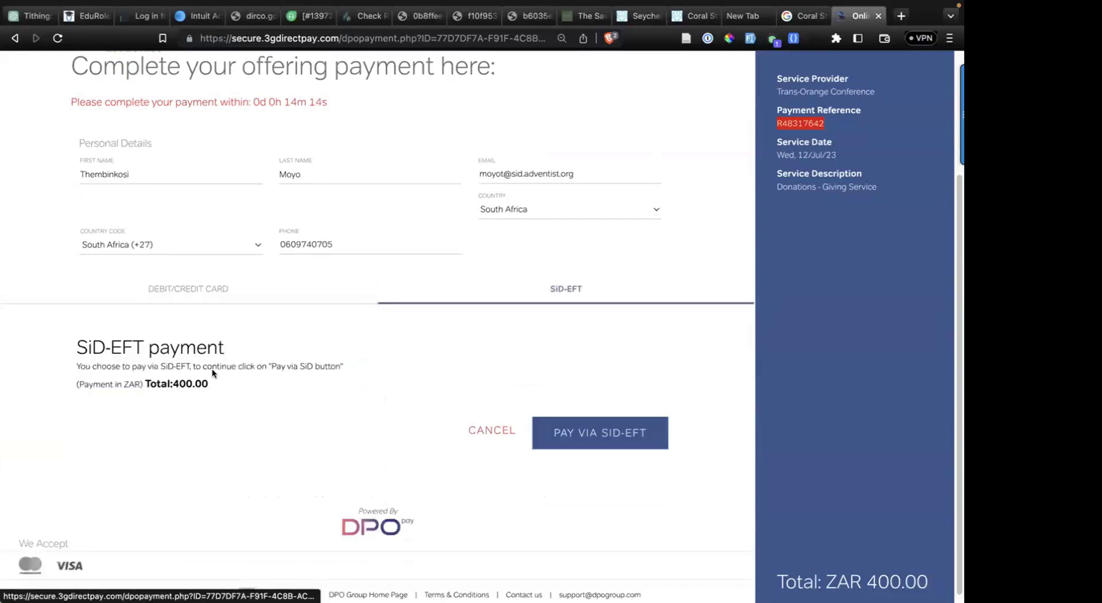
{"action": "left_click", "coordinate": [609, 435]}
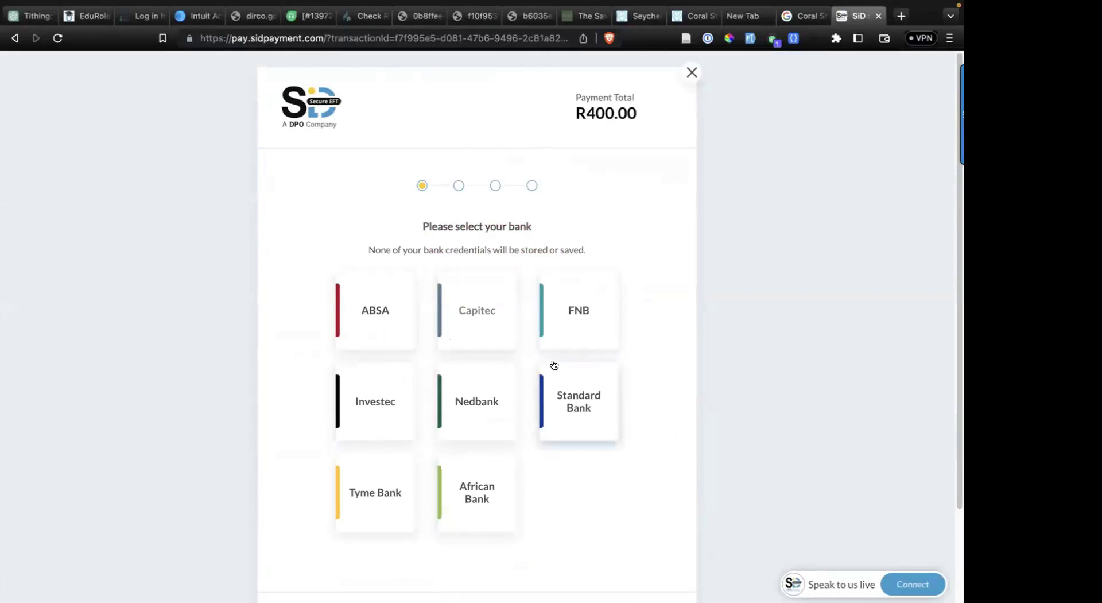
{"action": "left_click", "coordinate": [560, 302]}
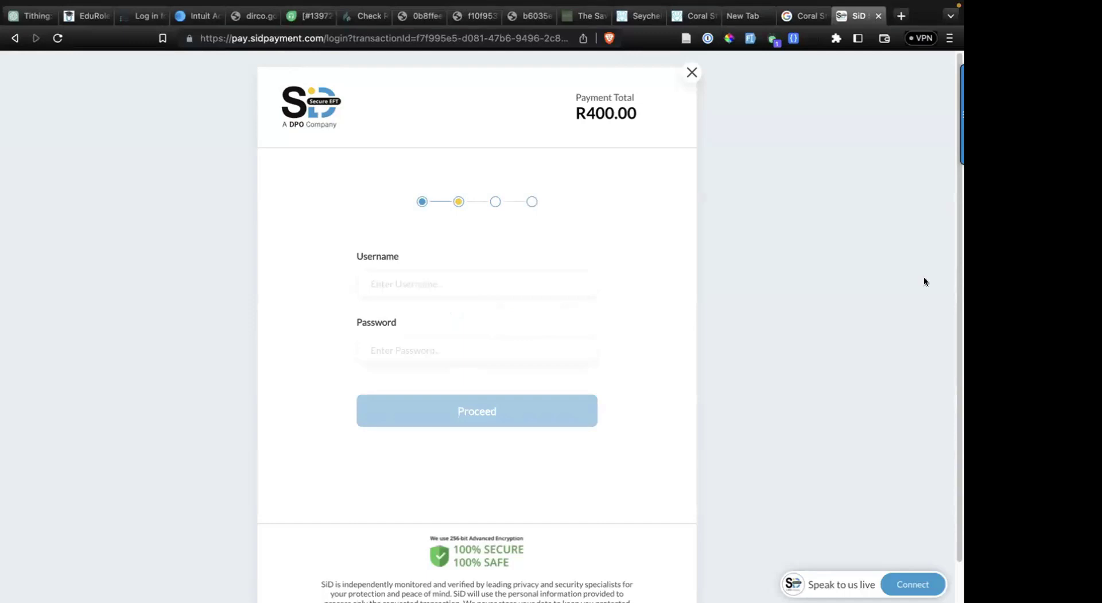
{"action": "left_click", "coordinate": [692, 71]}
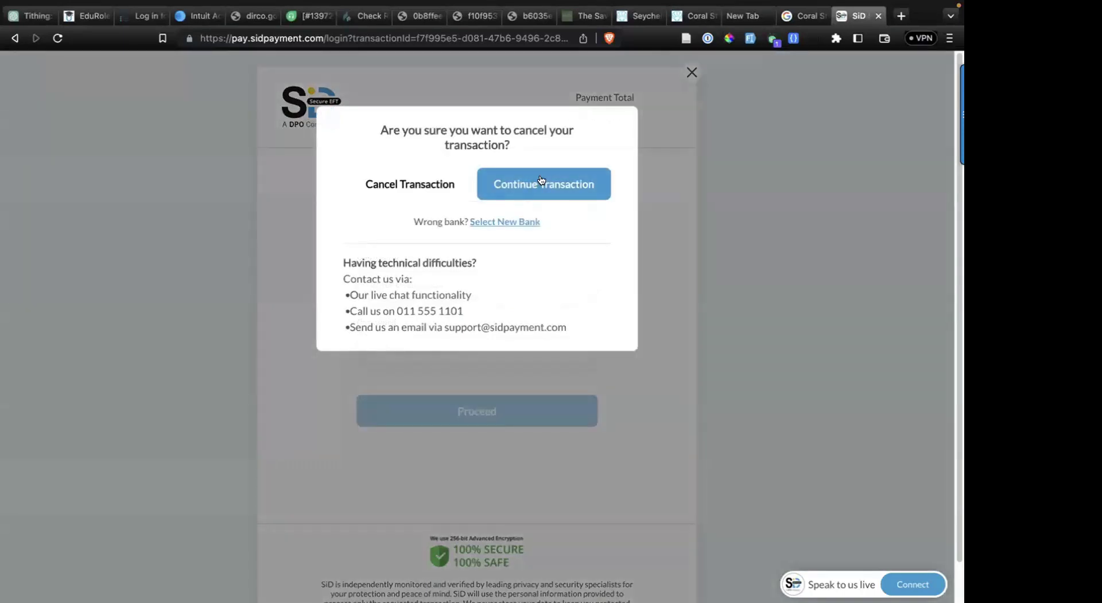
{"action": "left_click", "coordinate": [401, 183]}
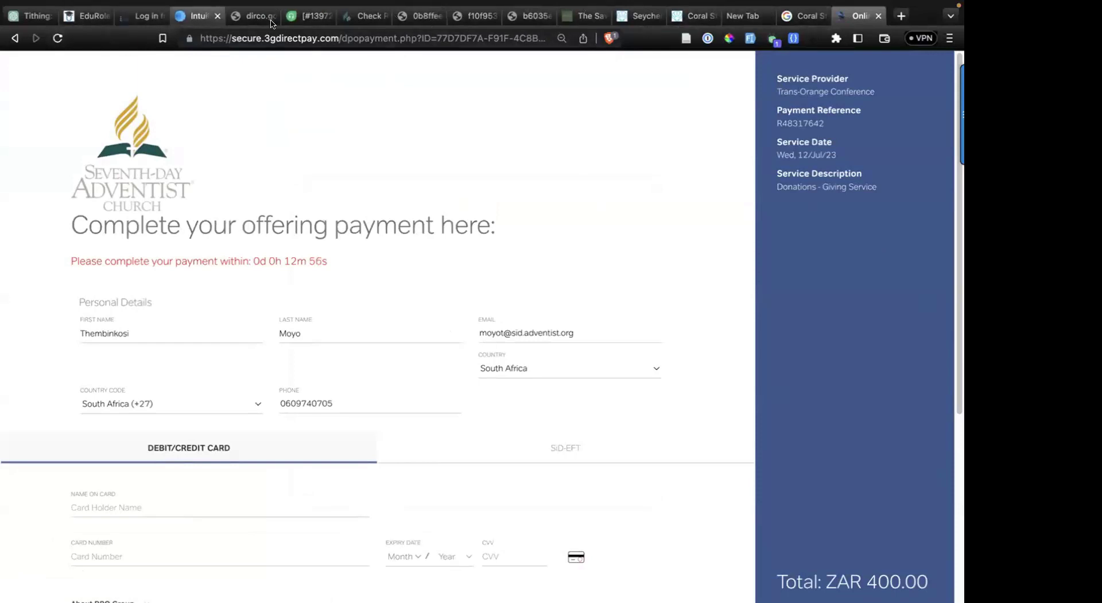
- Revisit the ACMS Check Remittance page, and switch to the PDF in Acrobat at the Core Tasks list on page 2
{"action": "left_click", "coordinate": [370, 16]}
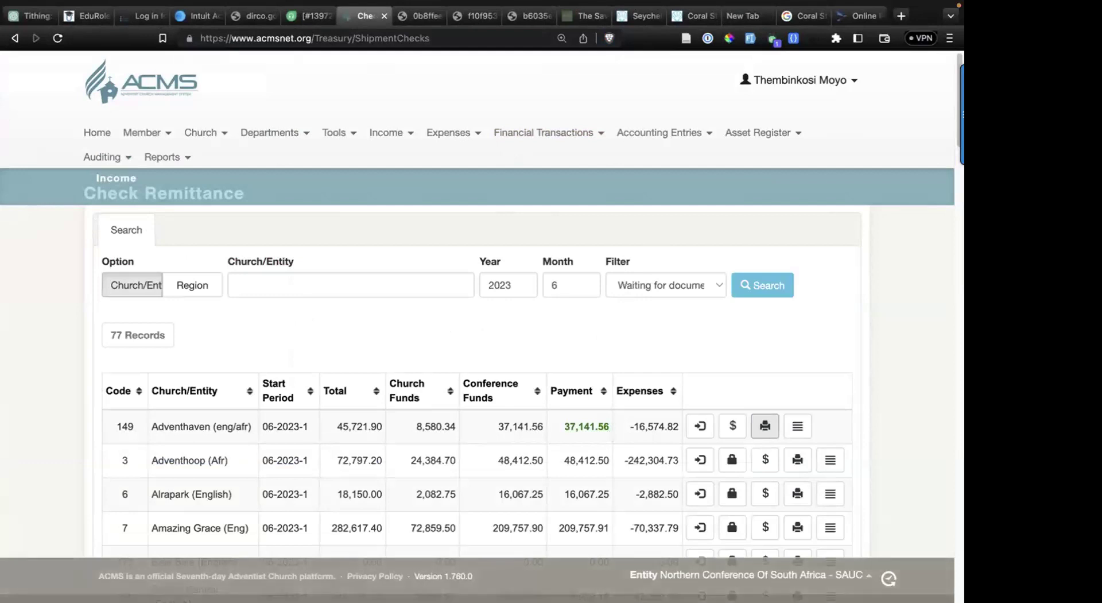
{"action": "mouse_move", "coordinate": [606, 572]}
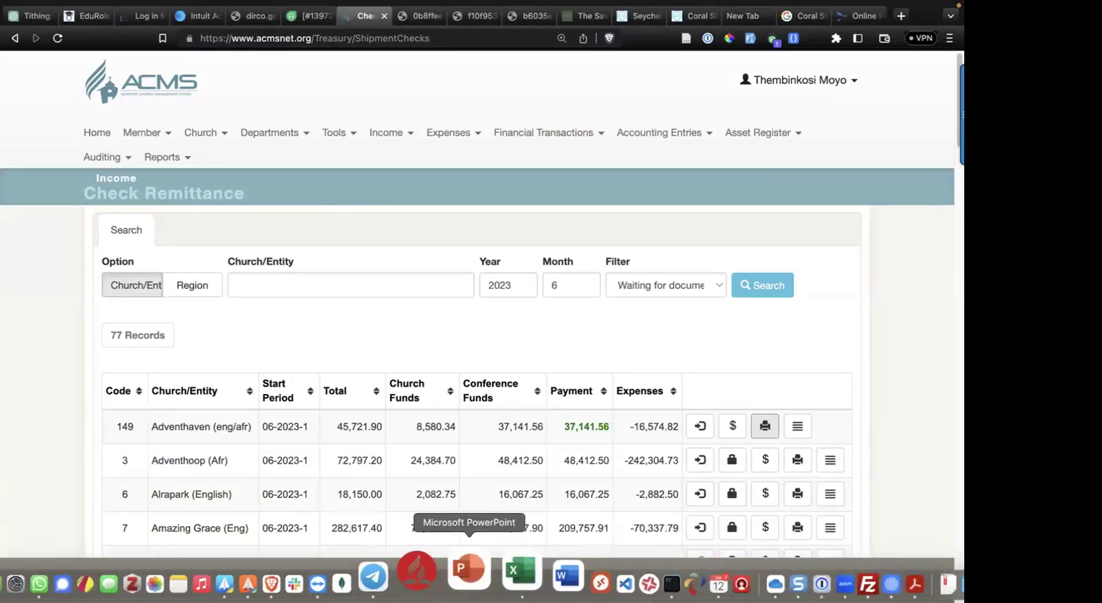
{"action": "right_click", "coordinate": [521, 576]}
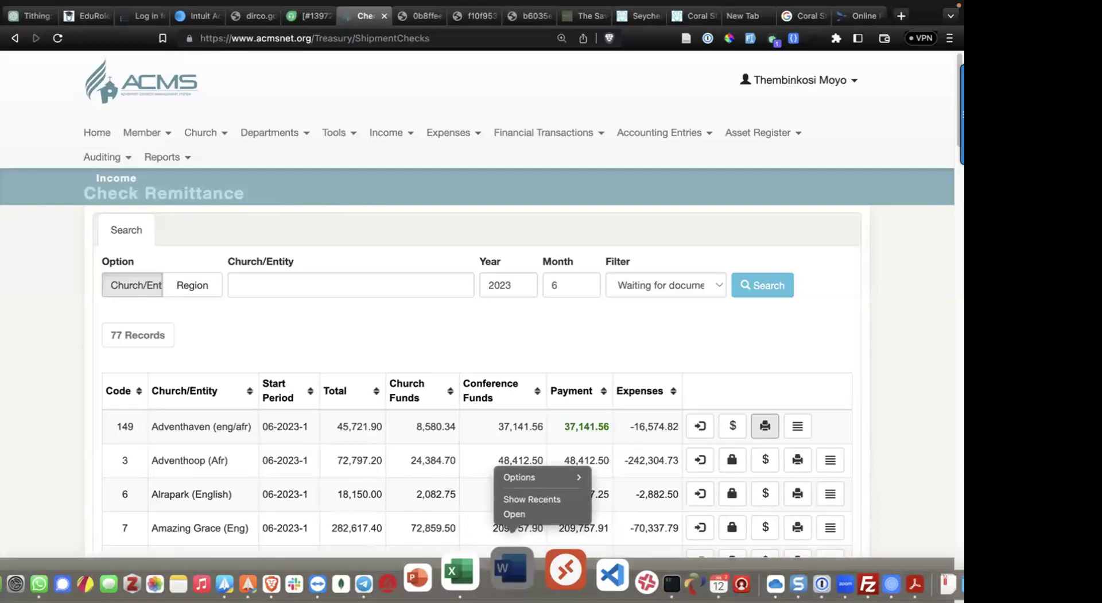
{"action": "key", "text": "Escape"}
{"action": "left_click", "coordinate": [856, 572]}
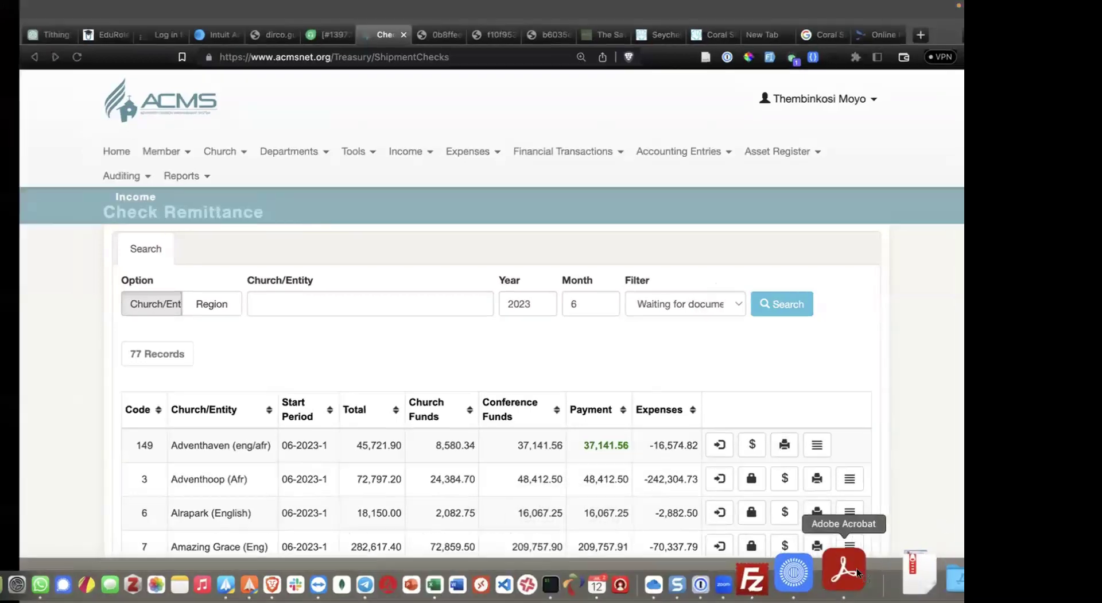
{"action": "scroll", "coordinate": [605, 379], "scroll_direction": "down", "scroll_amount": 15}
{"action": "scroll", "coordinate": [531, 353], "scroll_direction": "down", "scroll_amount": 10}
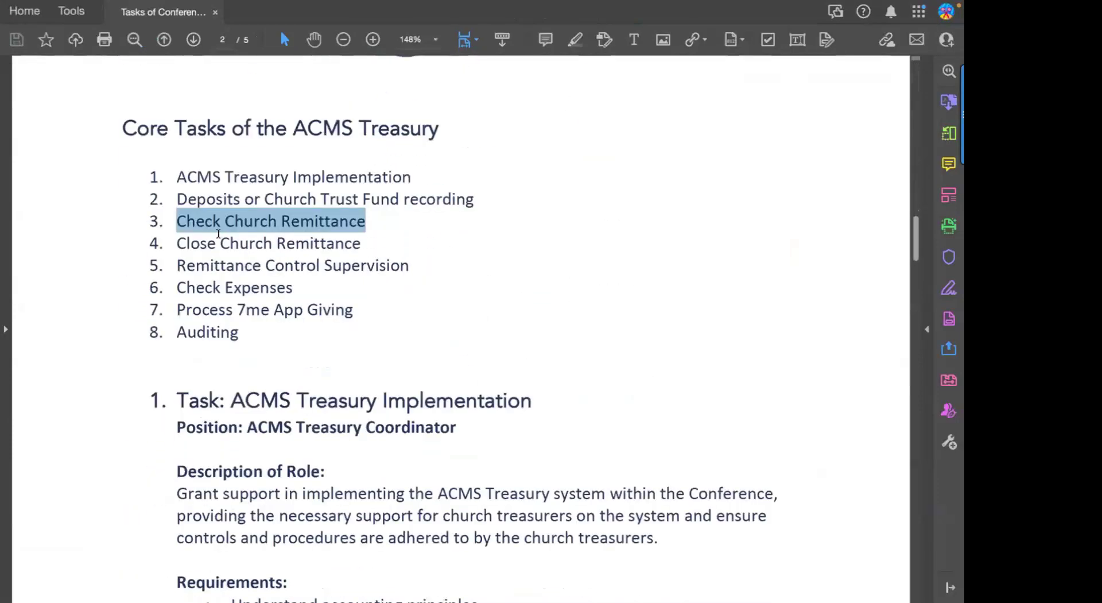
- Highlight core tasks 2 to 4, Deposits or Church Trust Fund recording through Close Church Remittance, and clear the selection
{"action": "left_click", "coordinate": [218, 234]}
{"action": "left_click_drag", "start_coordinate": [177, 198], "coordinate": [449, 195]}
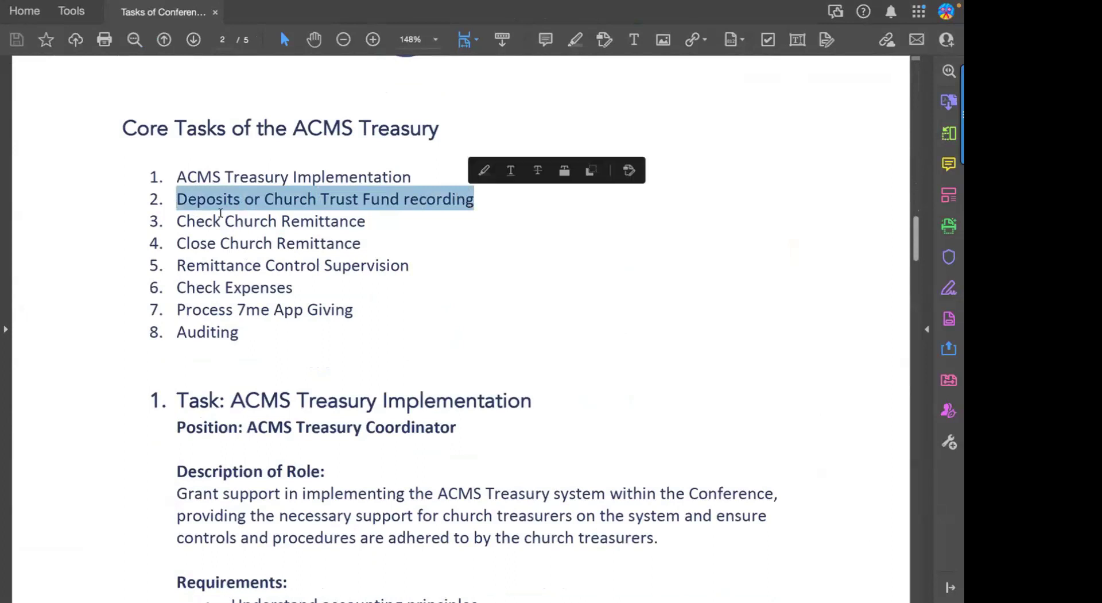
{"action": "left_click", "coordinate": [181, 219]}
{"action": "left_click_drag", "start_coordinate": [182, 217], "coordinate": [378, 232]}
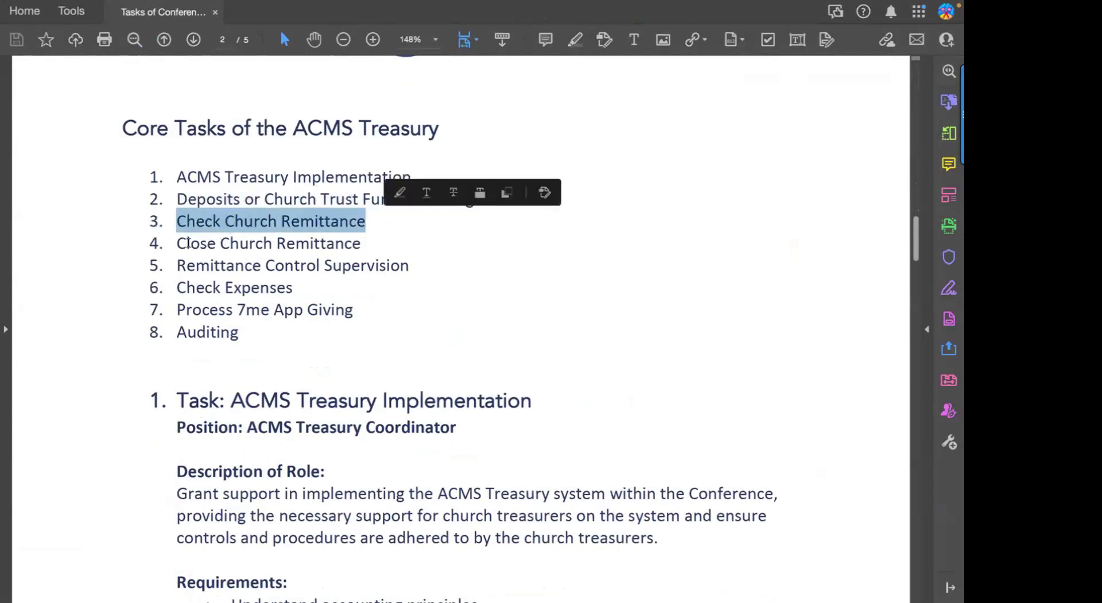
{"action": "left_click_drag", "start_coordinate": [178, 244], "coordinate": [356, 231]}
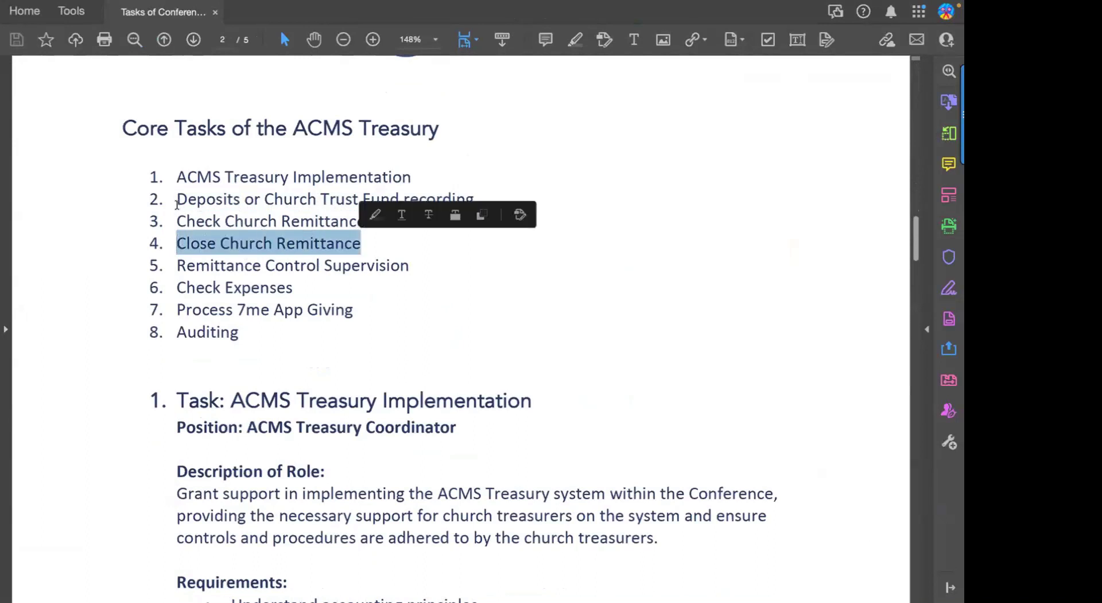
{"action": "left_click_drag", "start_coordinate": [177, 198], "coordinate": [330, 221]}
{"action": "left_click_drag", "start_coordinate": [391, 231], "coordinate": [356, 240]}
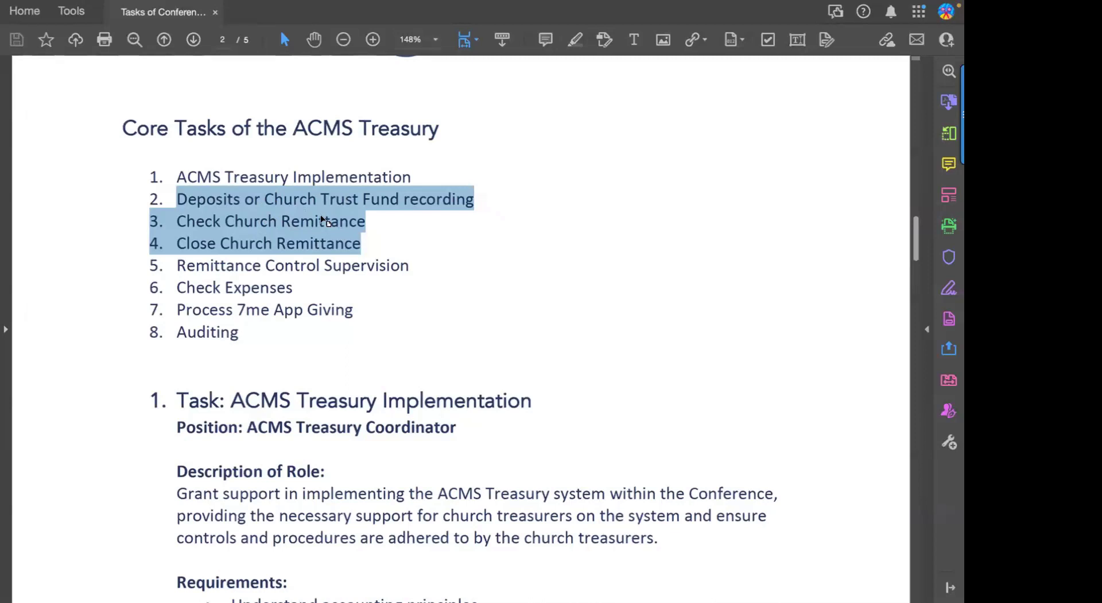
{"action": "left_click", "coordinate": [265, 216]}
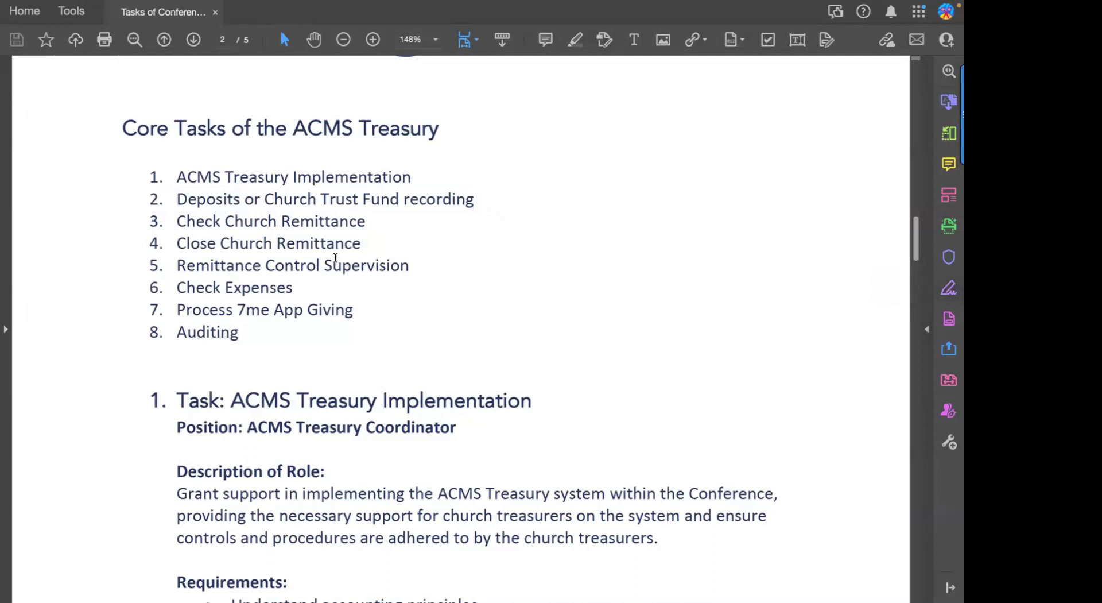
- Highlight core tasks 2 and 3, Deposits or Church Trust Fund recording and Check Church Remittance, and clear the selection
{"action": "left_click_drag", "start_coordinate": [177, 199], "coordinate": [352, 216]}
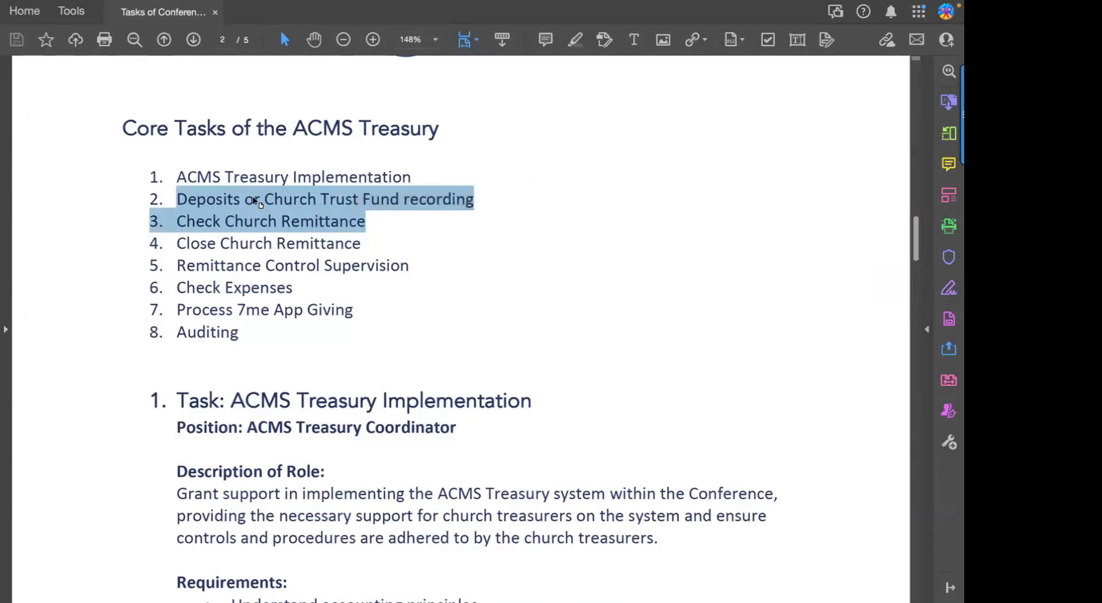
{"action": "left_click", "coordinate": [186, 201]}
{"action": "left_click_drag", "start_coordinate": [176, 195], "coordinate": [467, 200]}
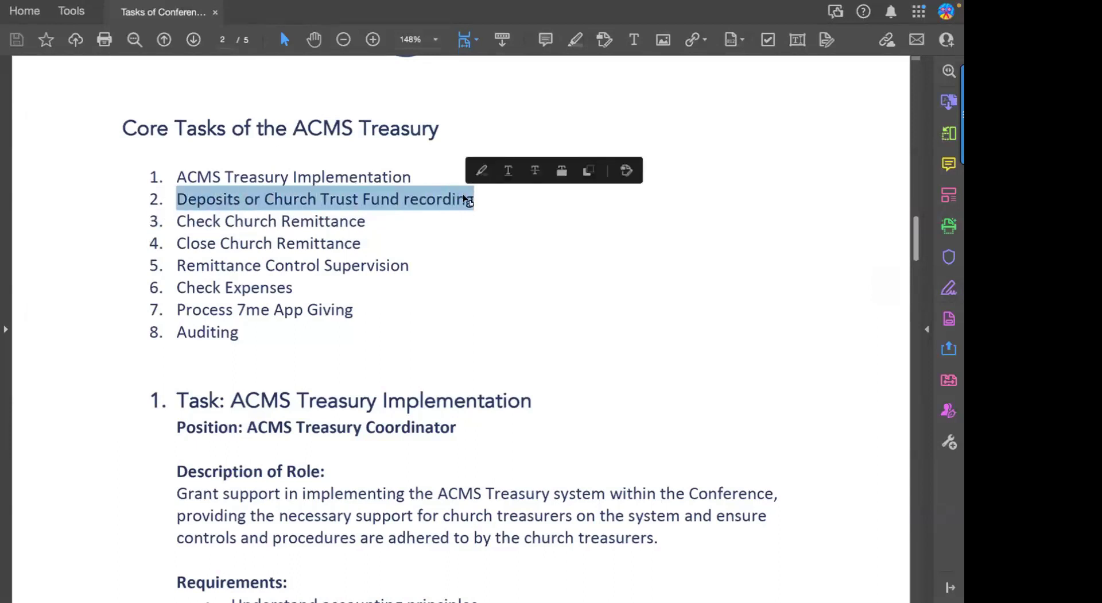
{"action": "left_click_drag", "start_coordinate": [170, 219], "coordinate": [396, 223]}
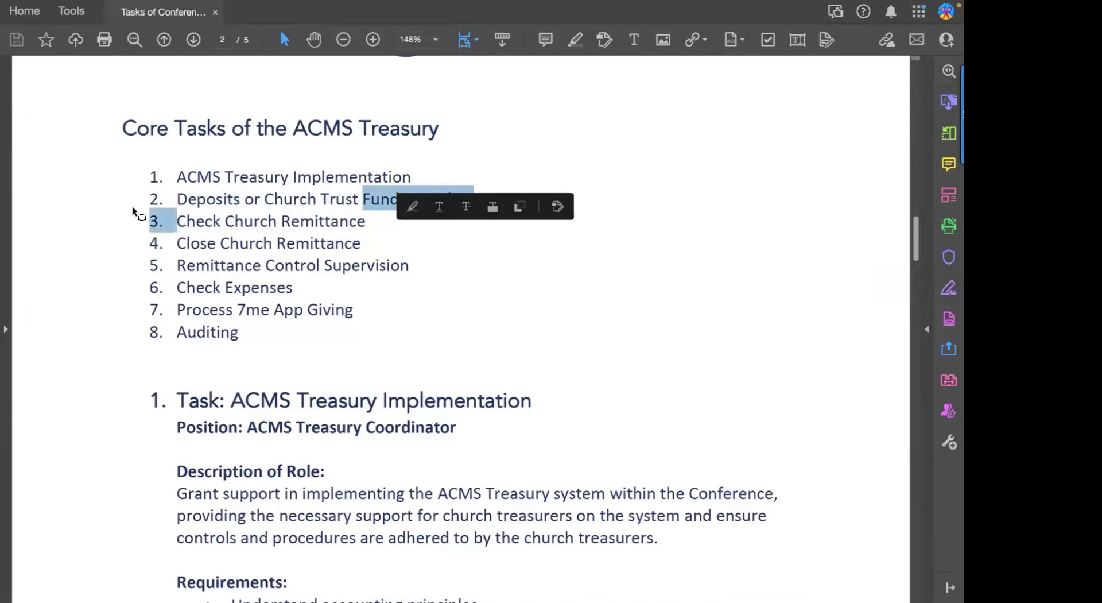
{"action": "left_click_drag", "start_coordinate": [161, 199], "coordinate": [377, 219]}
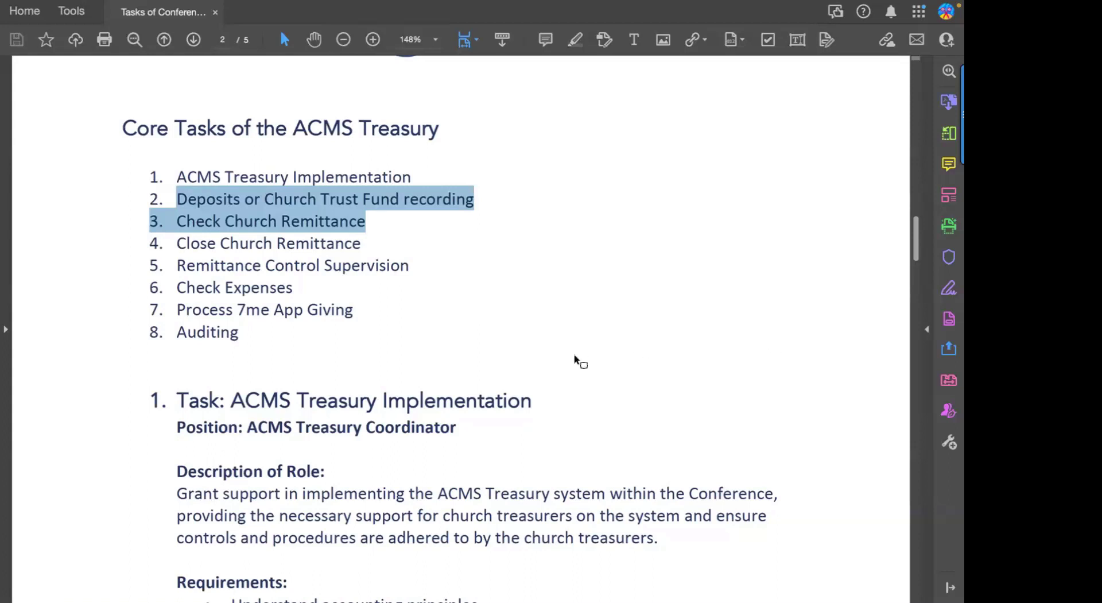
{"action": "left_click", "coordinate": [557, 280]}
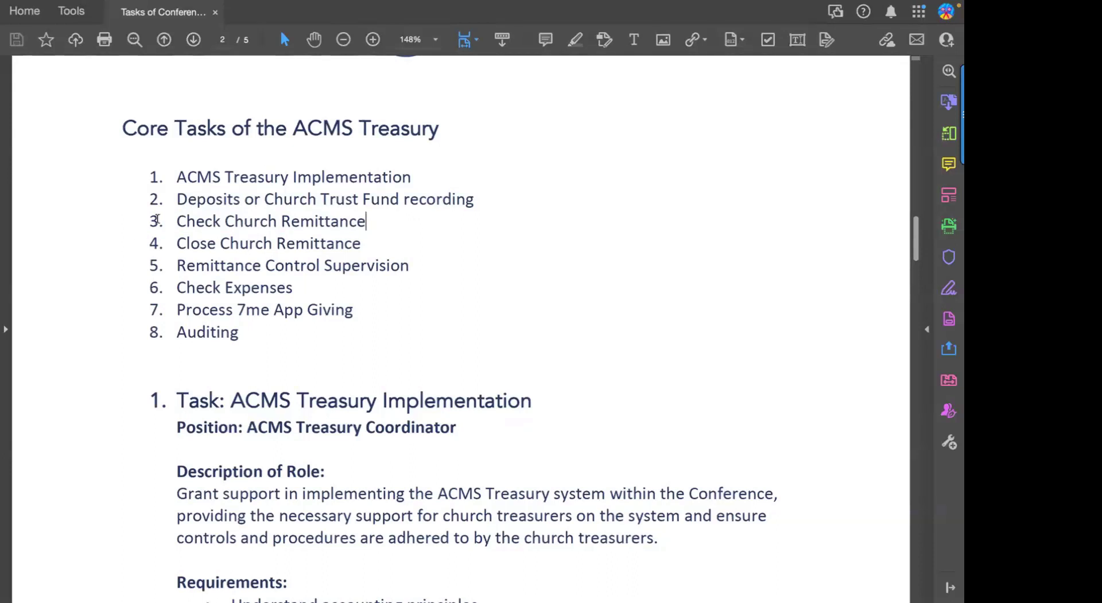
- Switch to ACMS in the browser, open Check Remittance in a new window, and take that window out of full screen
{"action": "key", "text": "ctrl+Right"}
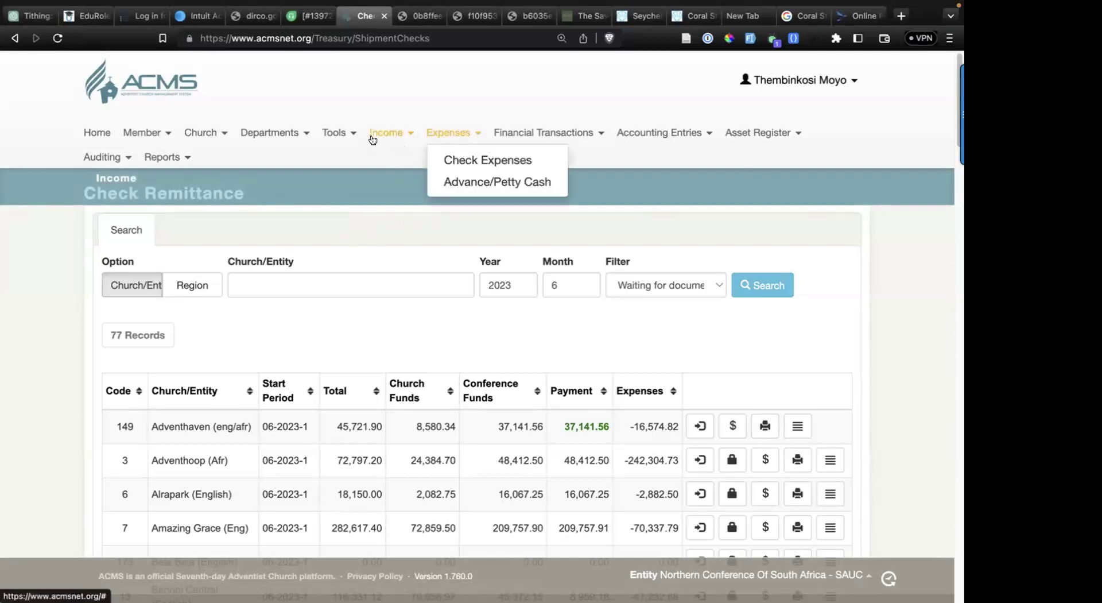
{"action": "mouse_move", "coordinate": [376, 137]}
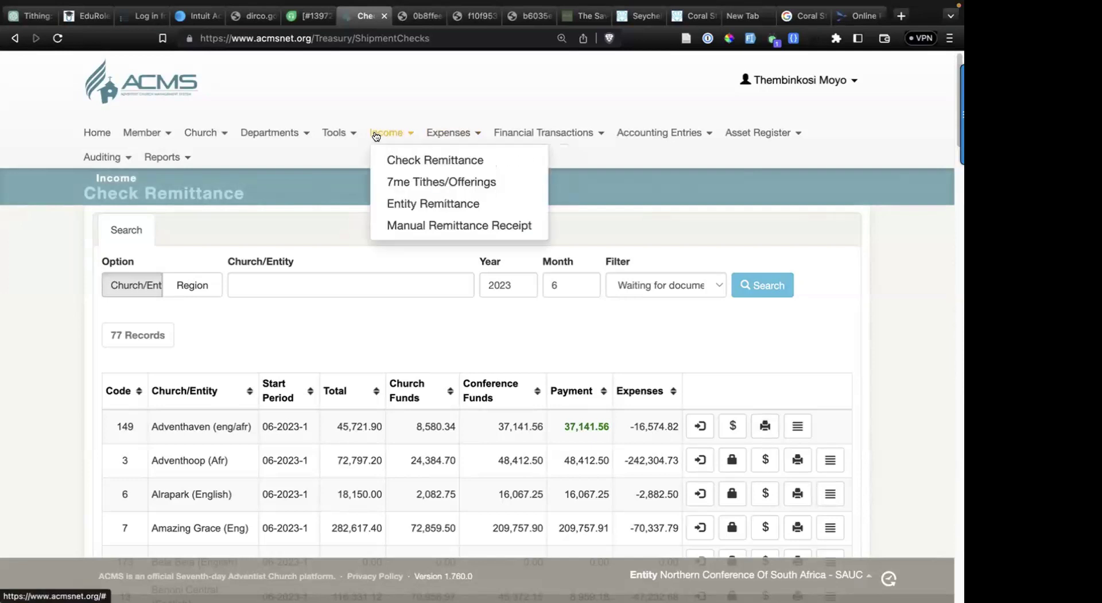
{"action": "right_click", "coordinate": [411, 160]}
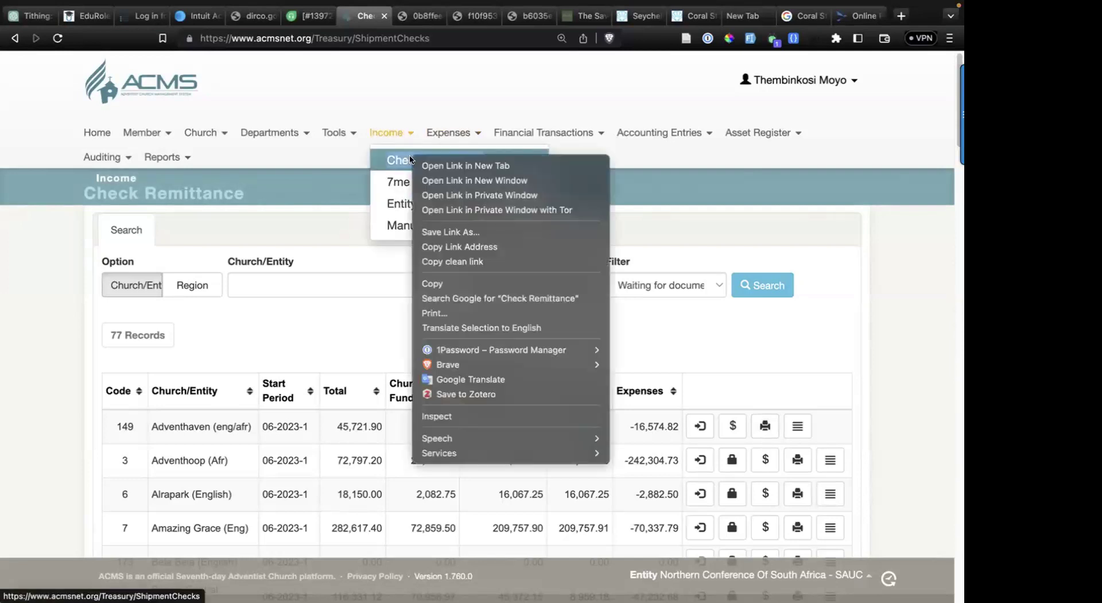
{"action": "left_click", "coordinate": [501, 180]}
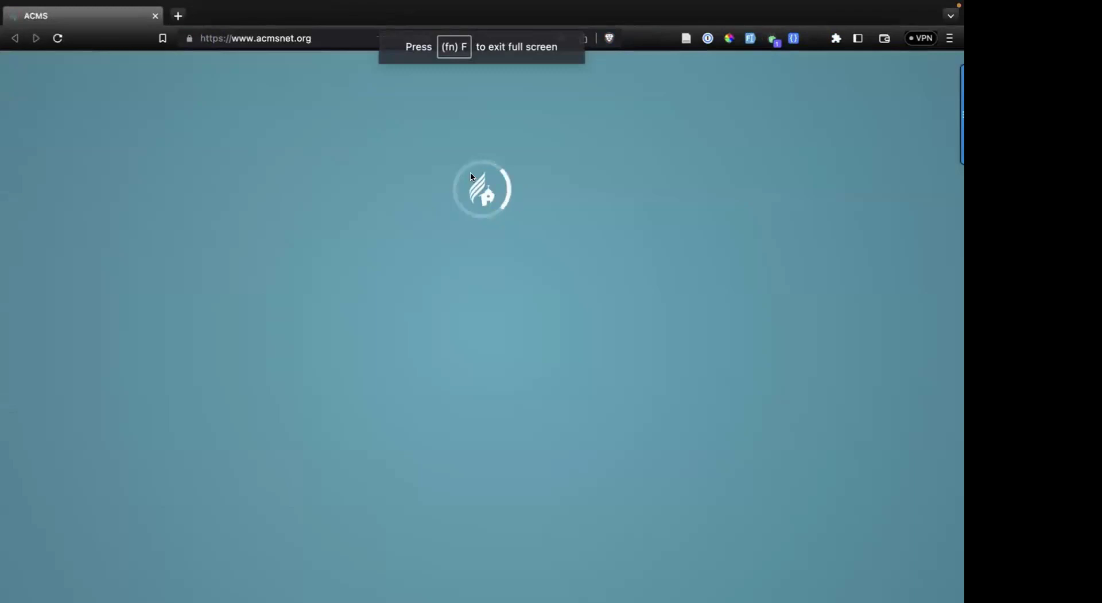
{"action": "mouse_move", "coordinate": [111, 2]}
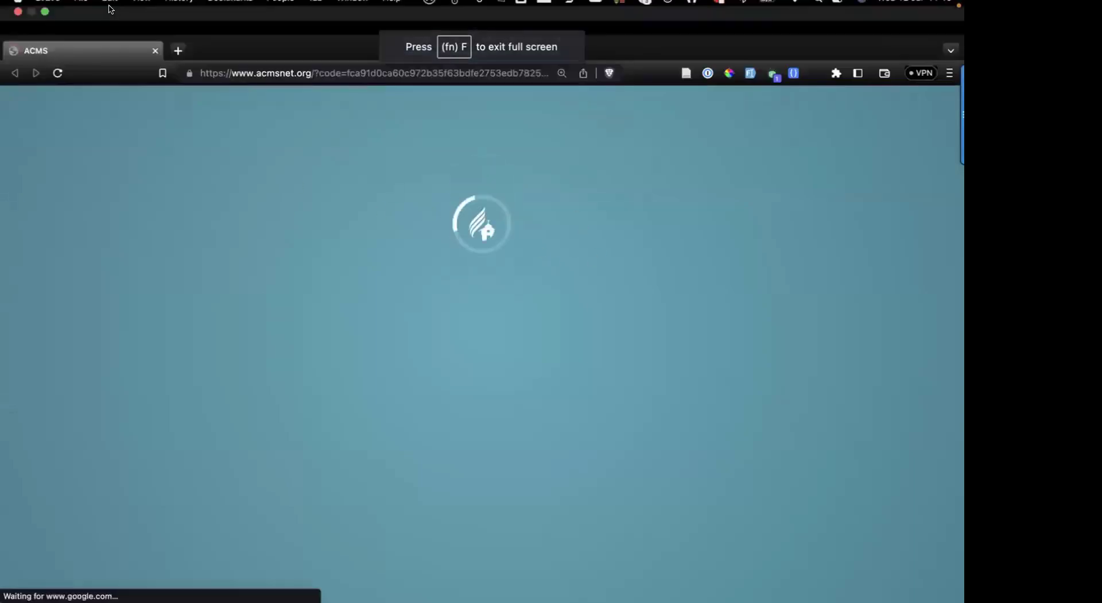
{"action": "mouse_move", "coordinate": [46, 25]}
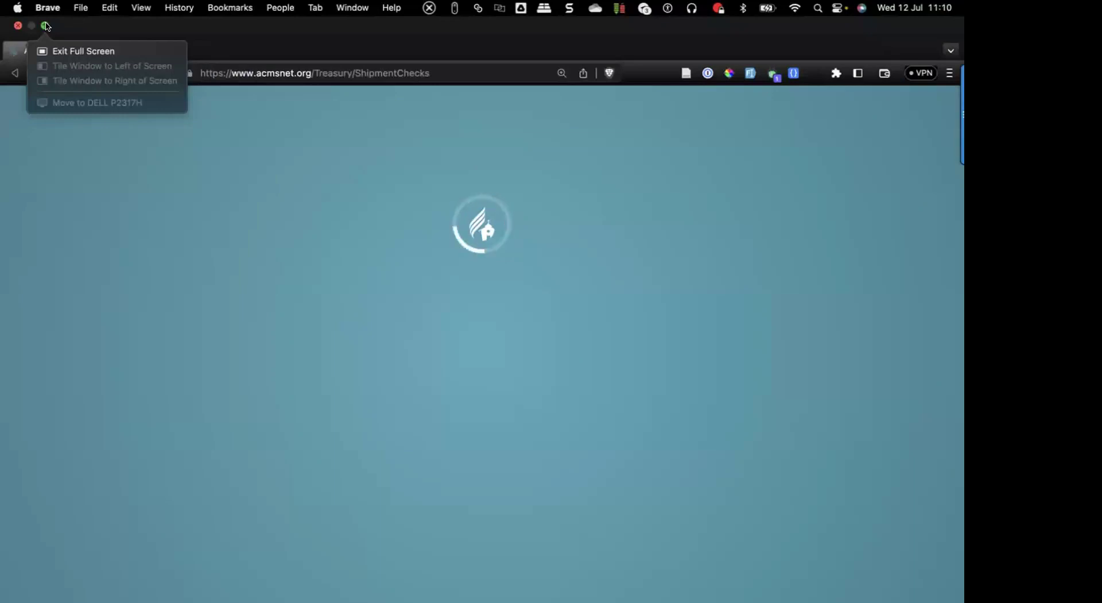
{"action": "left_click", "coordinate": [44, 27]}
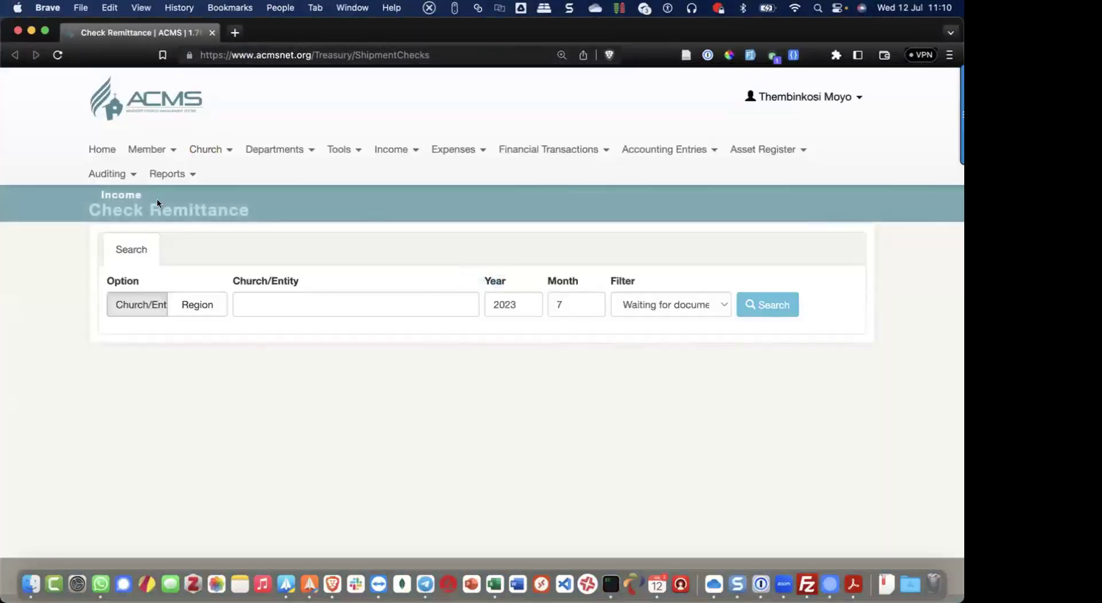
{"action": "left_click", "coordinate": [541, 149]}
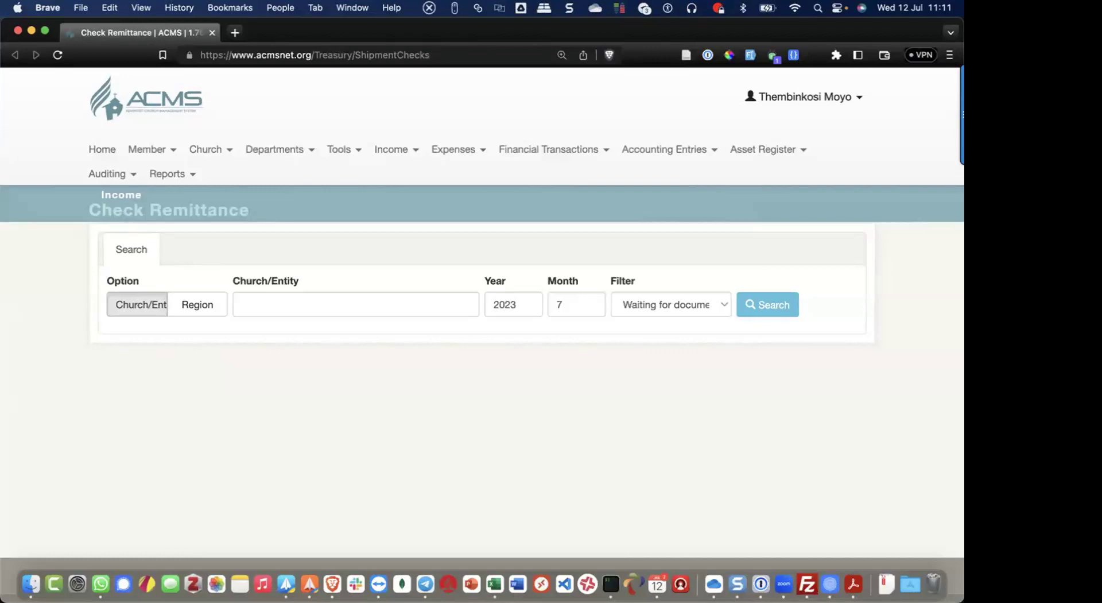
- Open YouTube in a new tab and search for "acms treasury module"
{"action": "left_click", "coordinate": [234, 32]}
{"action": "type", "text": "you"}
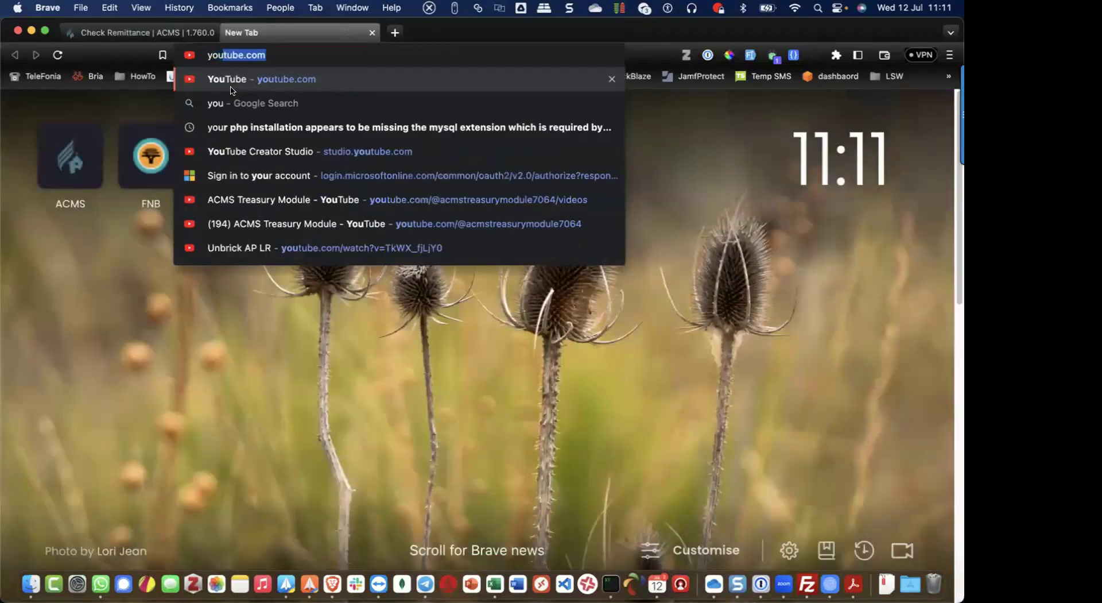
{"action": "left_click", "coordinate": [231, 86]}
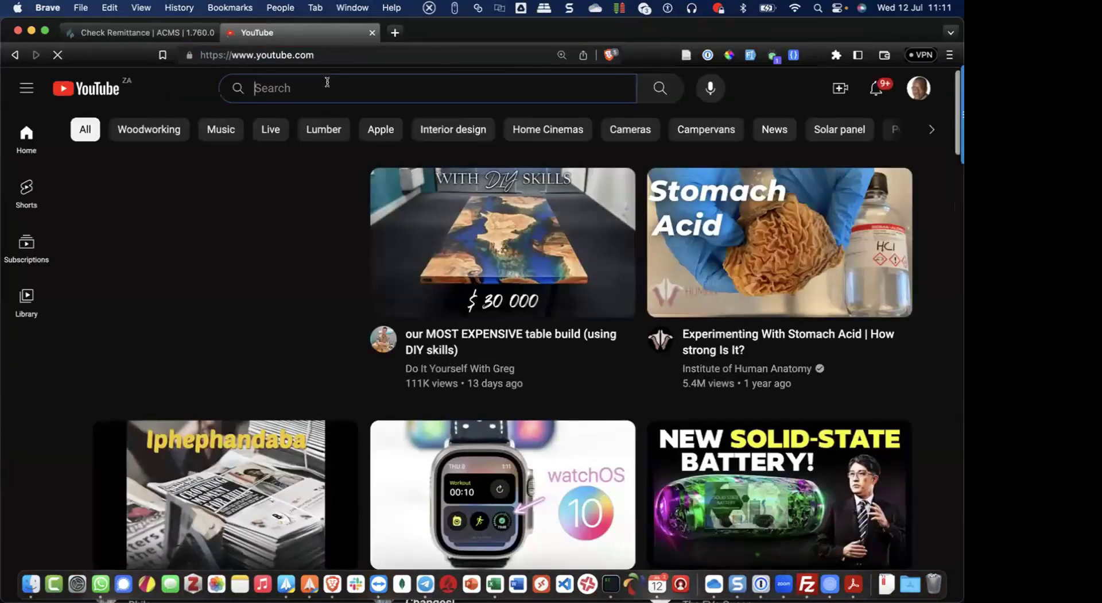
{"action": "left_click", "coordinate": [327, 83]}
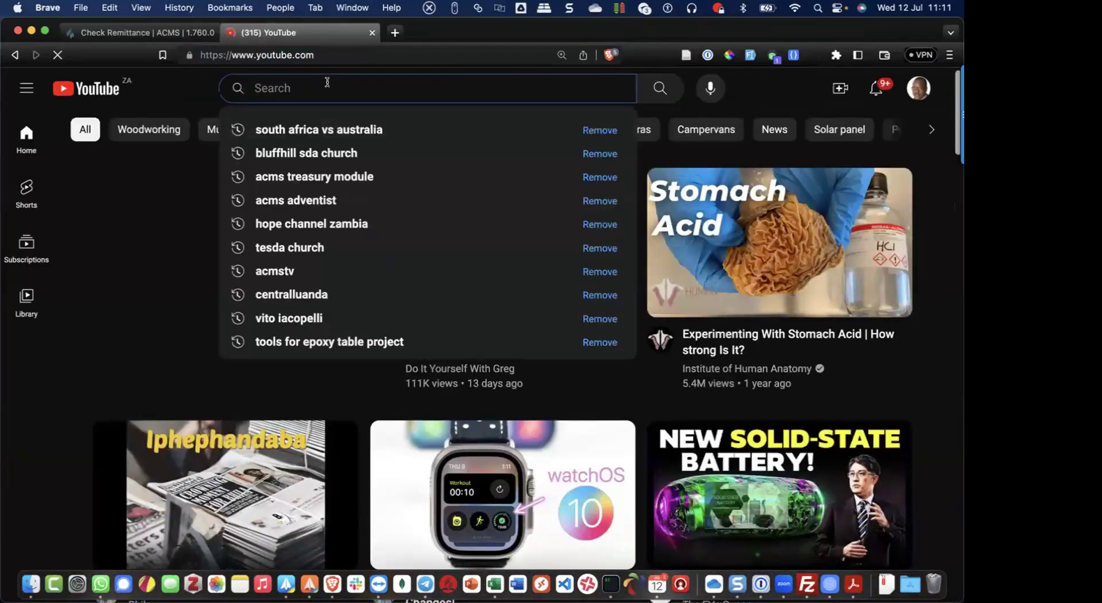
{"action": "type", "text": "acms trea"}
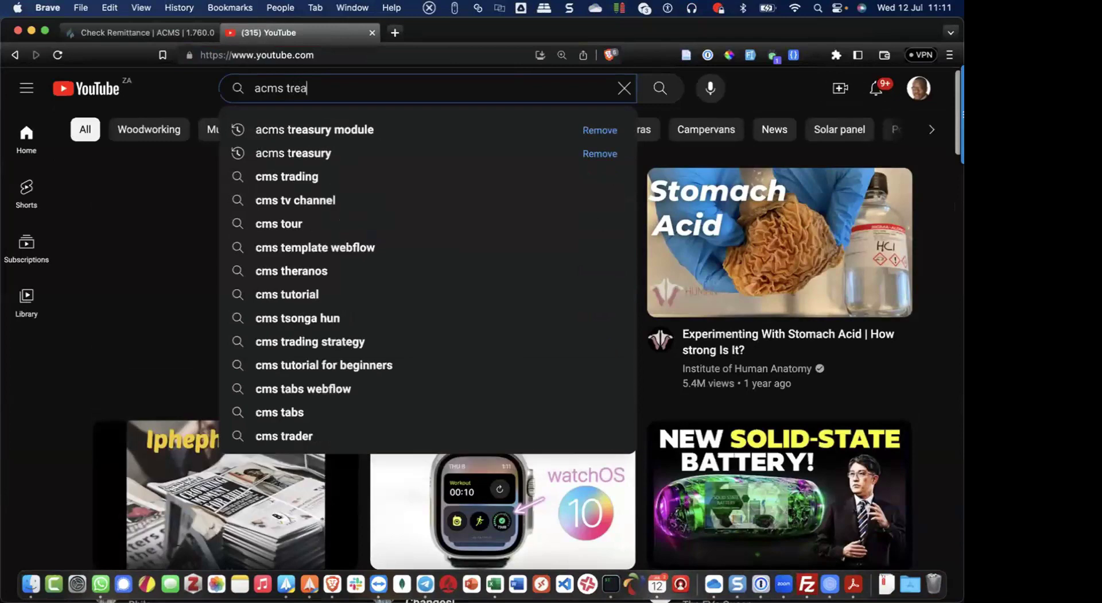
{"action": "type", "text": "s"}
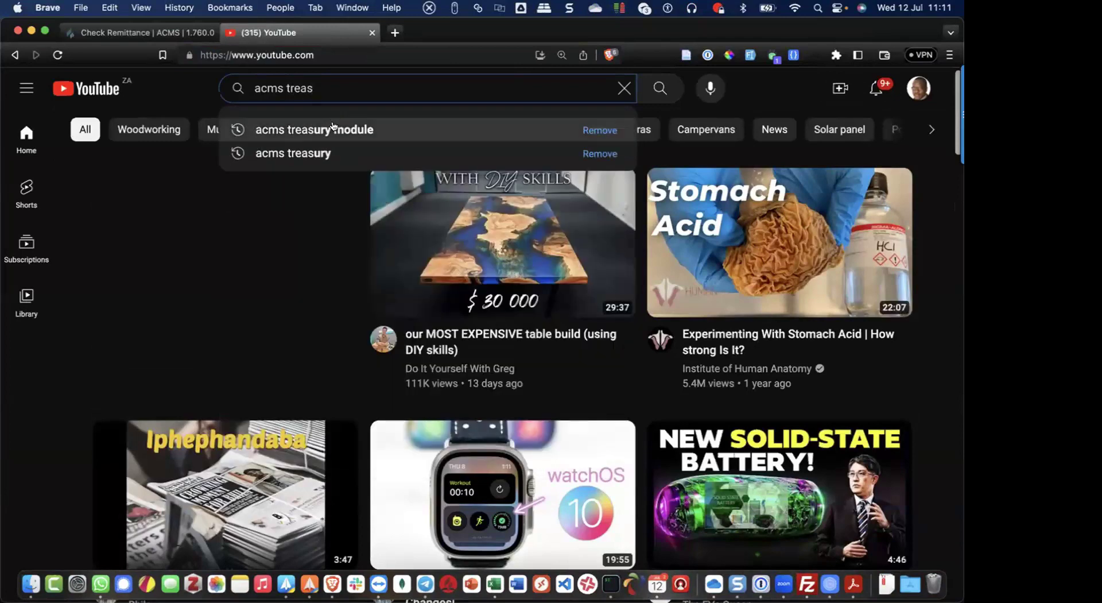
{"action": "left_click", "coordinate": [335, 126]}
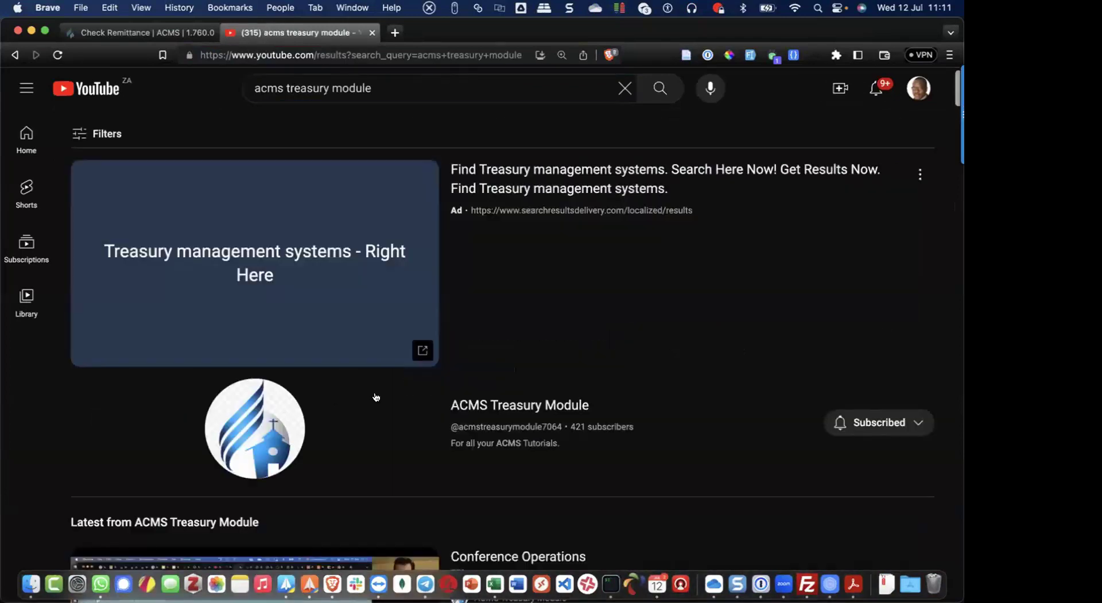
- Open the ACMS Treasury Module channel and look through its list of tutorial videos
{"action": "scroll", "coordinate": [376, 397], "scroll_direction": "down", "scroll_amount": 5}
{"action": "left_click", "coordinate": [514, 150]}
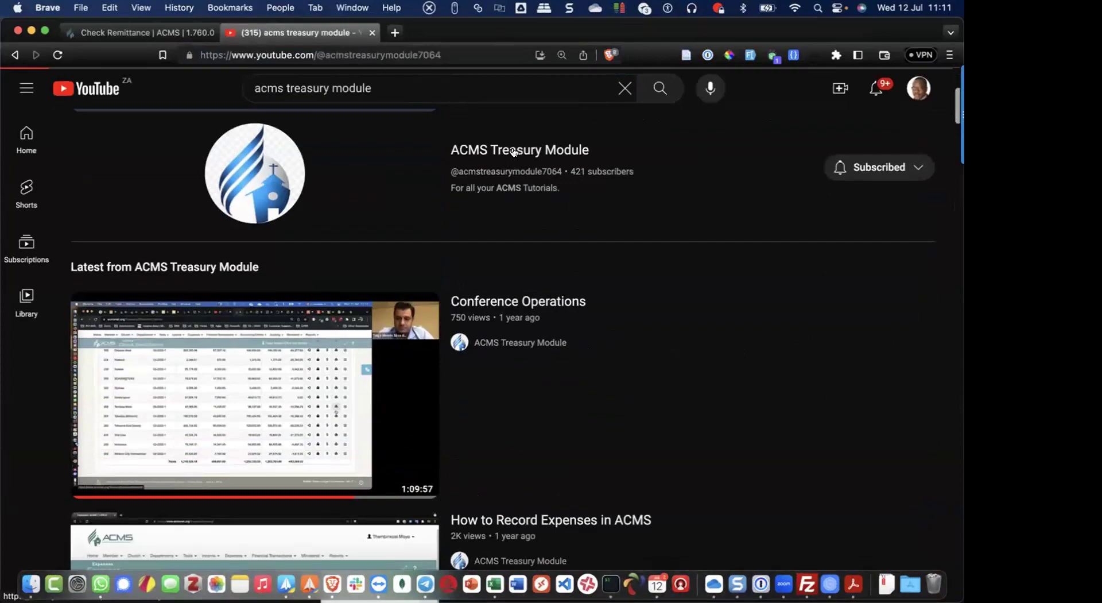
{"action": "left_click", "coordinate": [224, 254]}
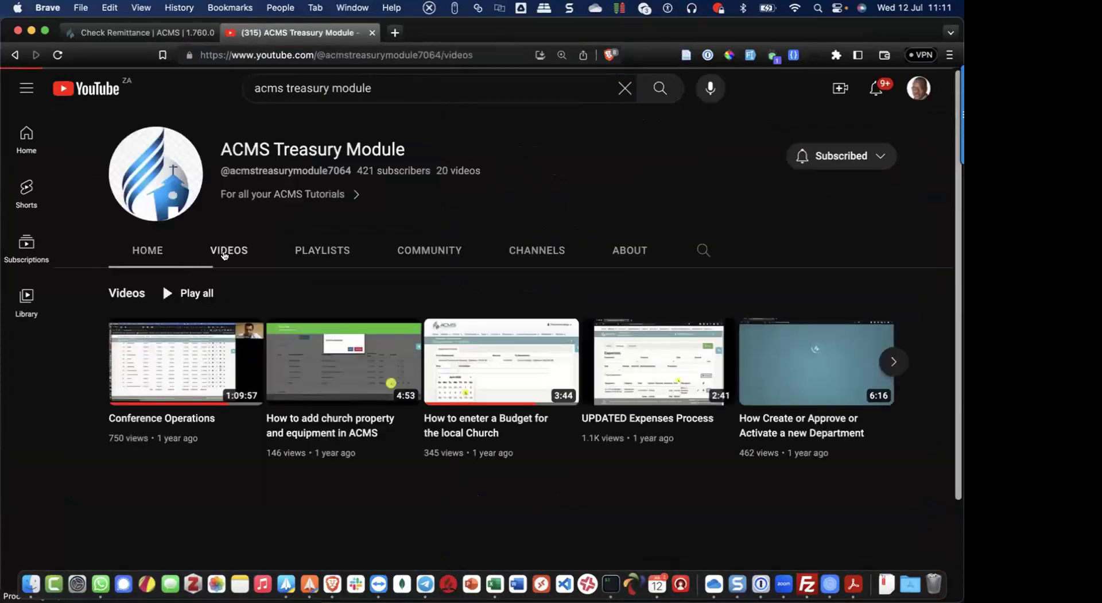
{"action": "scroll", "coordinate": [443, 384], "scroll_direction": "down", "scroll_amount": 8}
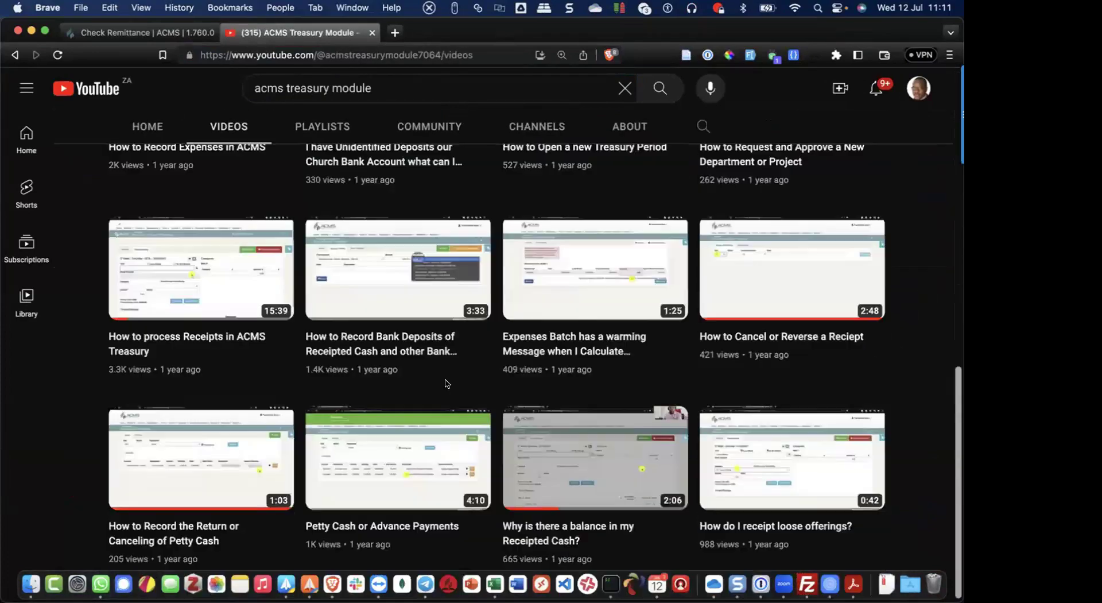
{"action": "scroll", "coordinate": [459, 375], "scroll_direction": "up", "scroll_amount": 9}
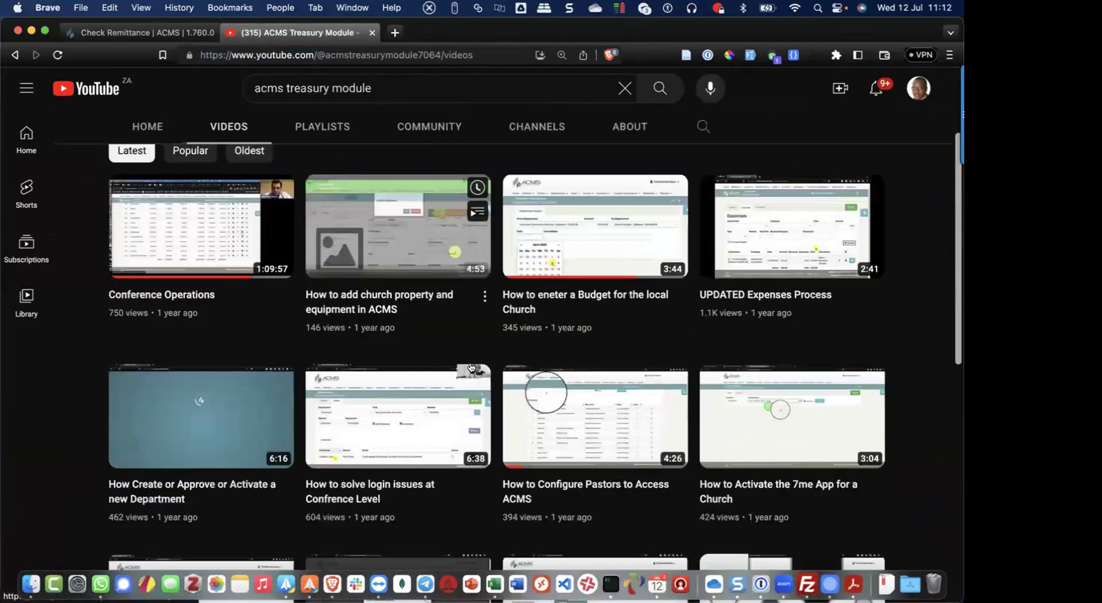
{"action": "scroll", "coordinate": [471, 368], "scroll_direction": "down", "scroll_amount": 12}
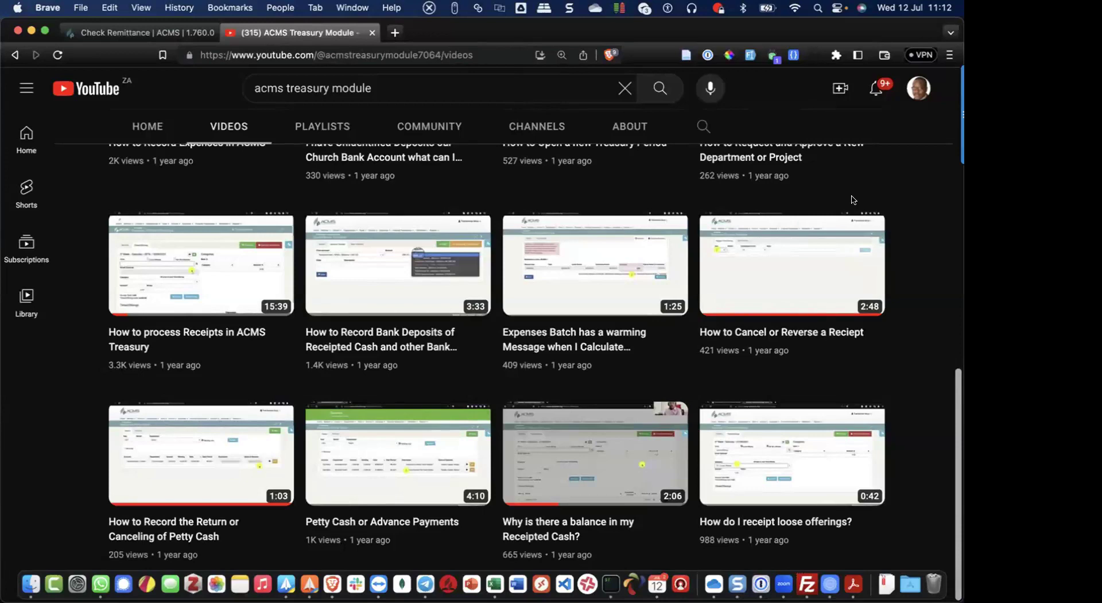
- Return to ACMS and open the financial Monthly Summary report, ready to enter a church or entity
{"action": "left_click", "coordinate": [199, 34]}
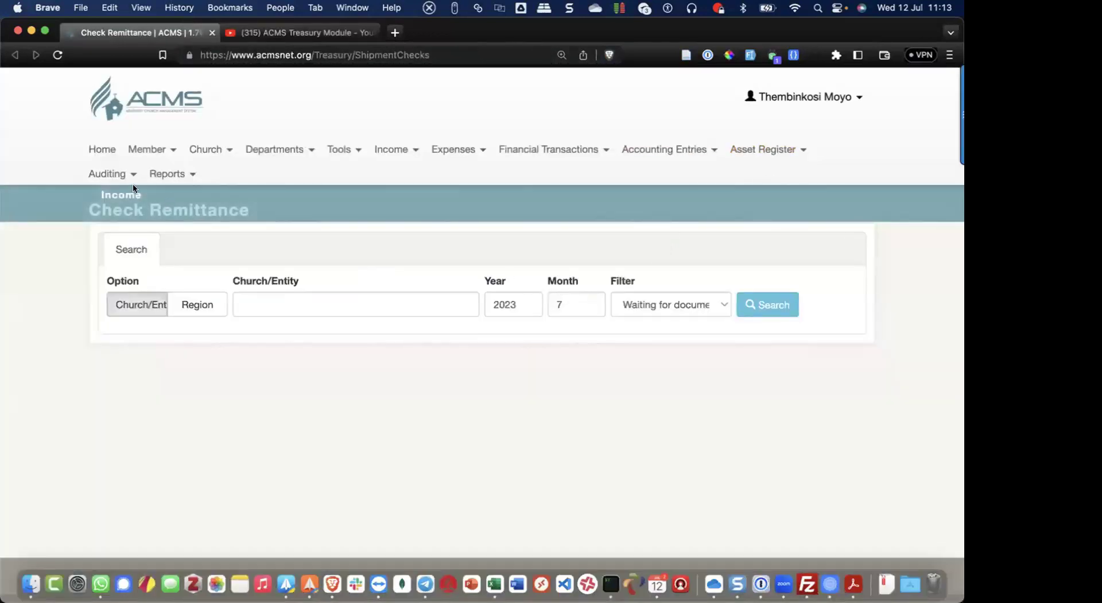
{"action": "left_click", "coordinate": [163, 175]}
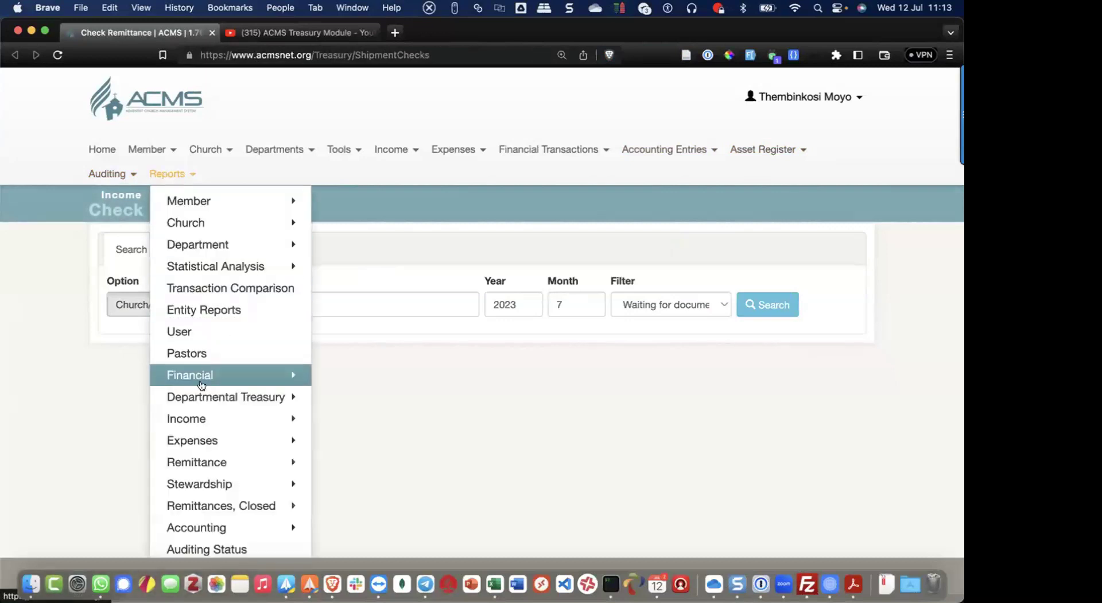
{"action": "mouse_move", "coordinate": [220, 376]}
{"action": "mouse_move", "coordinate": [221, 422]}
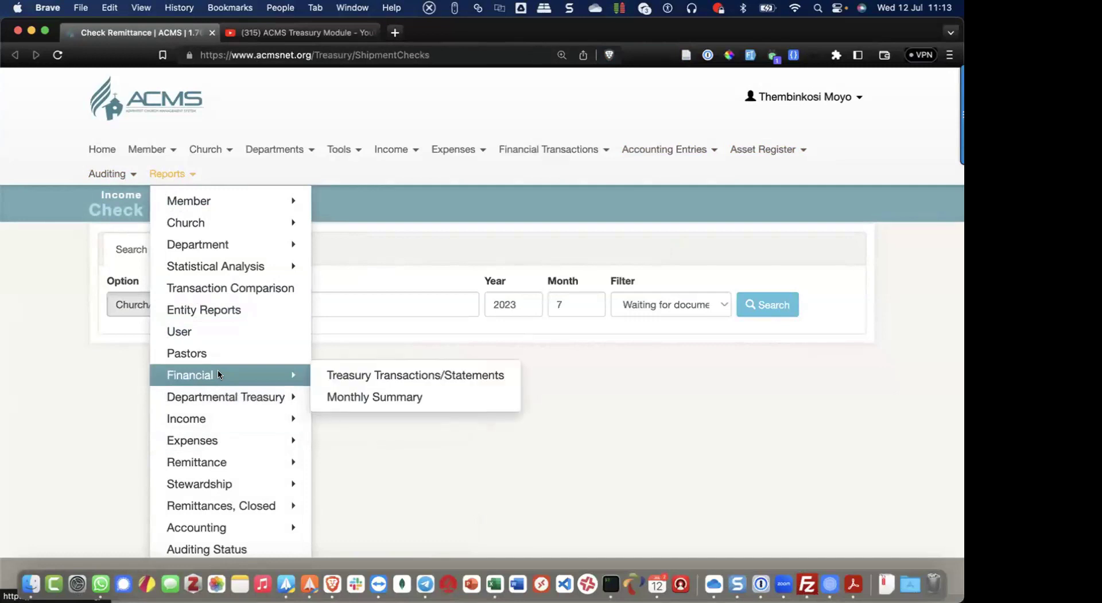
{"action": "left_click", "coordinate": [373, 395]}
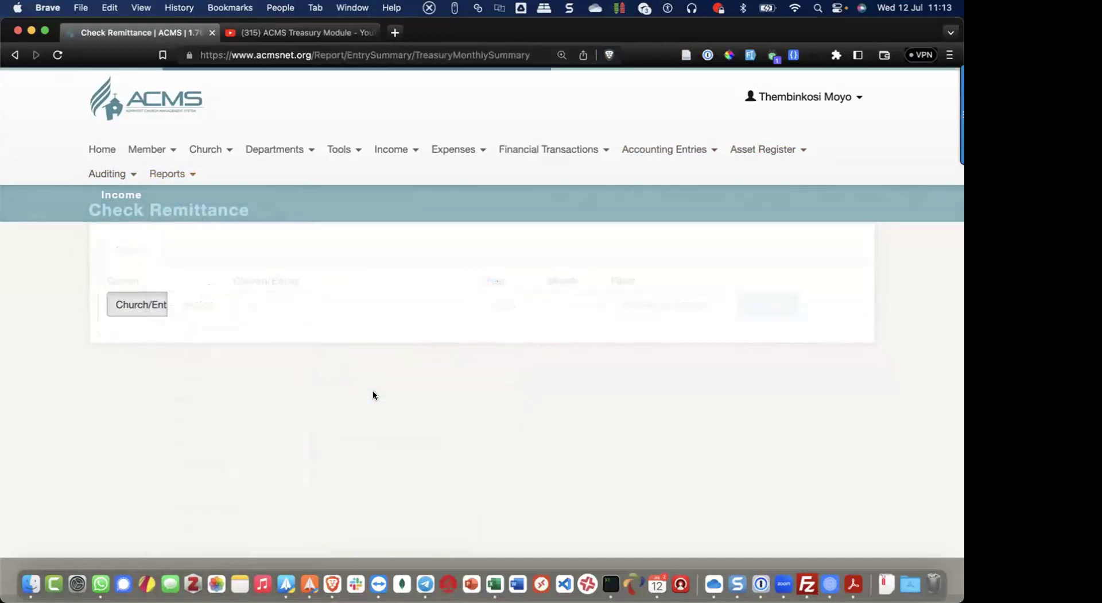
{"action": "scroll", "coordinate": [226, 376], "scroll_direction": "down", "scroll_amount": 2}
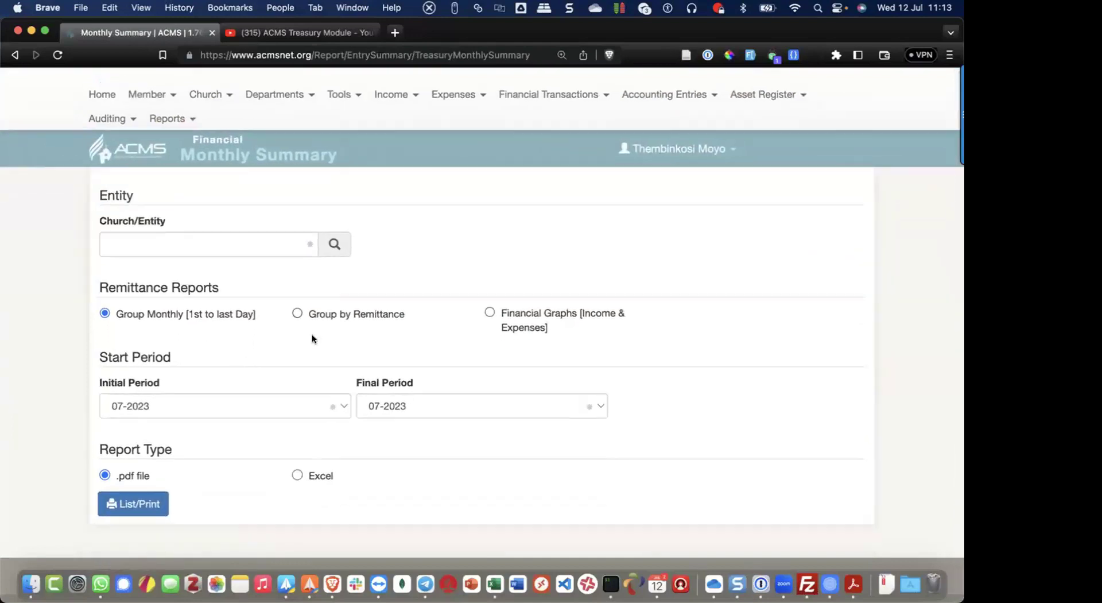
{"action": "scroll", "coordinate": [293, 320], "scroll_direction": "up", "scroll_amount": 2}
{"action": "left_click", "coordinate": [209, 298]}
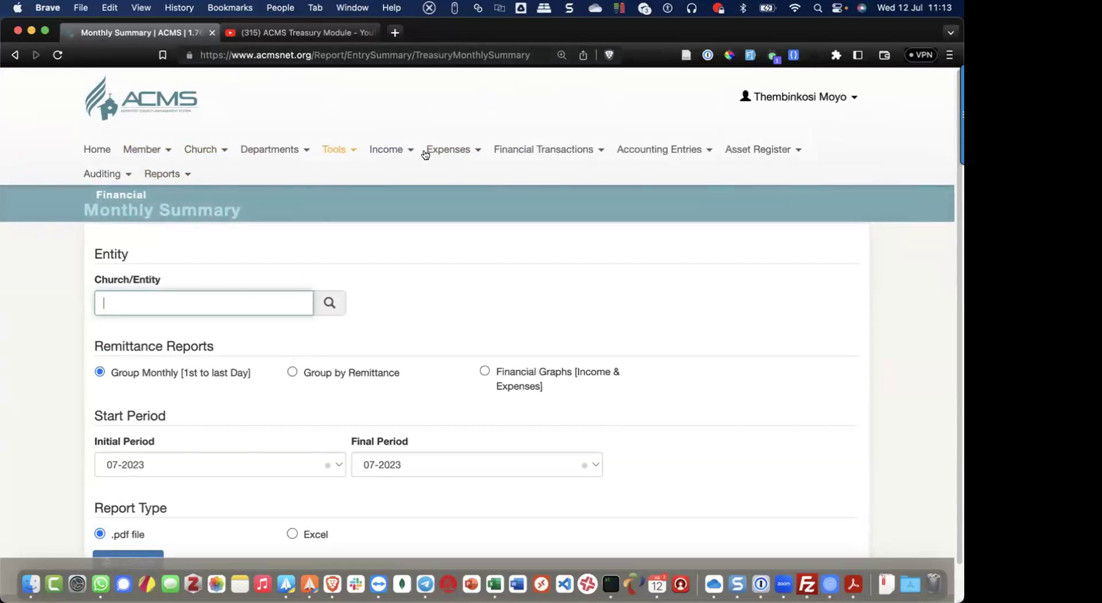
- Go to Check Remittance and list the church remittances for month 6 of 2023
{"action": "left_click", "coordinate": [383, 151]}
{"action": "left_click", "coordinate": [406, 173]}
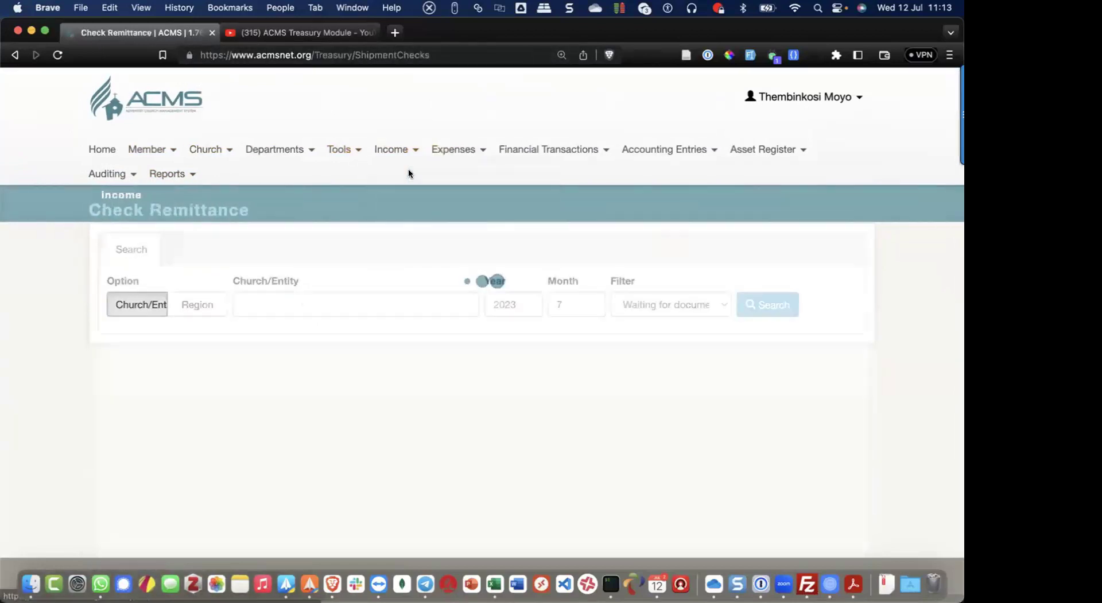
{"action": "left_click", "coordinate": [591, 308]}
{"action": "left_click", "coordinate": [772, 304]}
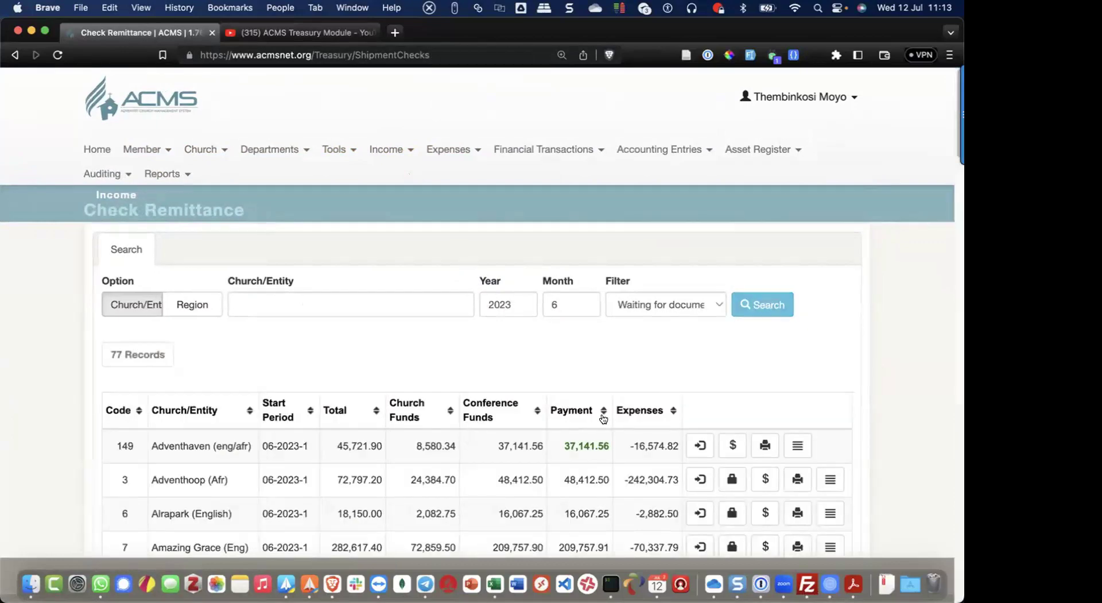
{"action": "scroll", "coordinate": [522, 353], "scroll_direction": "down", "scroll_amount": 3}
{"action": "scroll", "coordinate": [521, 354], "scroll_direction": "down", "scroll_amount": 2}
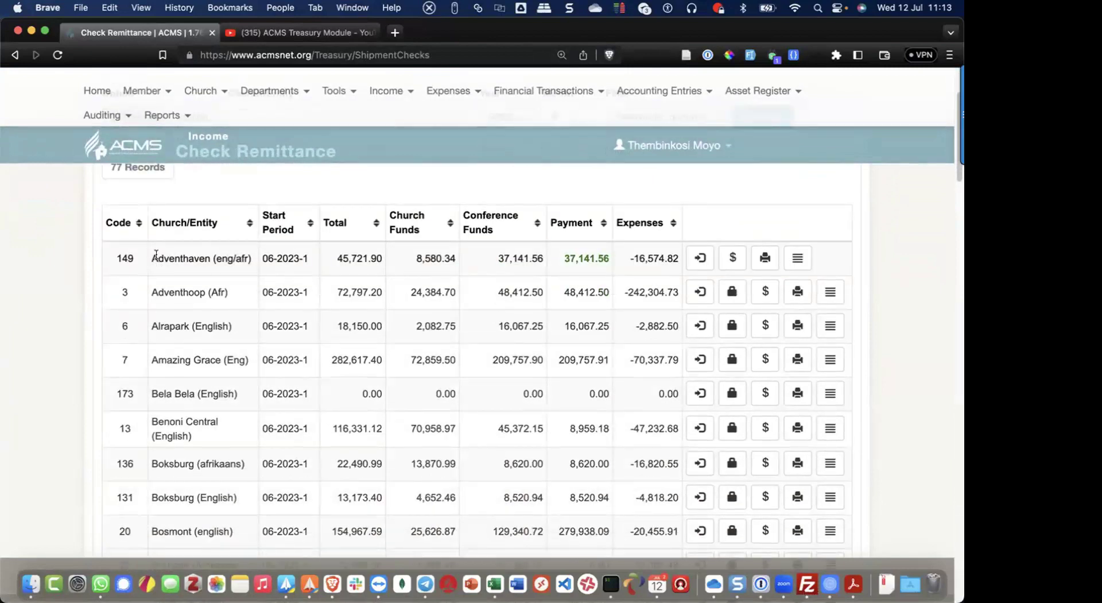
- Copy the church name Adventhaven from the remittance list and highlight its Conference Funds amount
{"action": "double_click", "coordinate": [208, 256]}
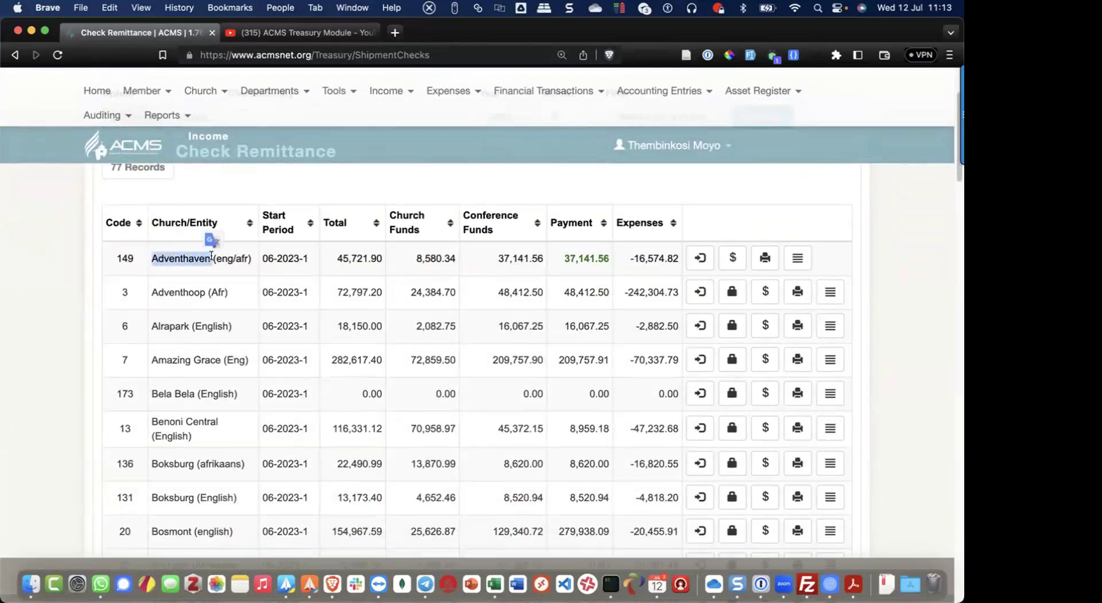
{"action": "right_click", "coordinate": [191, 260]}
{"action": "left_click", "coordinate": [218, 289]}
{"action": "left_click_drag", "start_coordinate": [496, 258], "coordinate": [545, 260]}
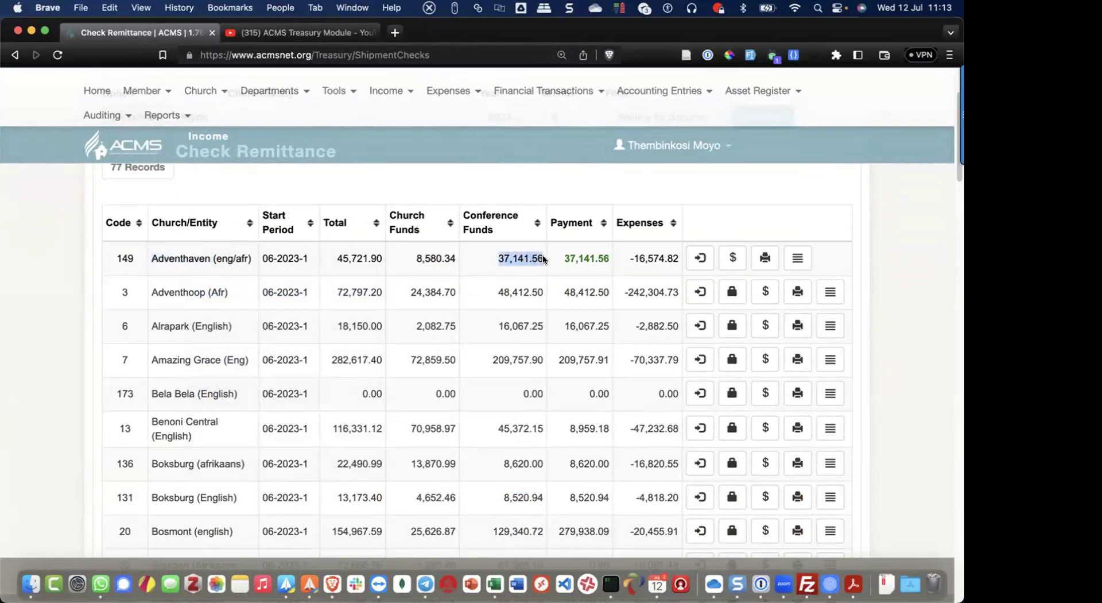
- Leave the remittance list and open the financial Monthly Summary report
{"action": "scroll", "coordinate": [422, 233], "scroll_direction": "up", "scroll_amount": 5}
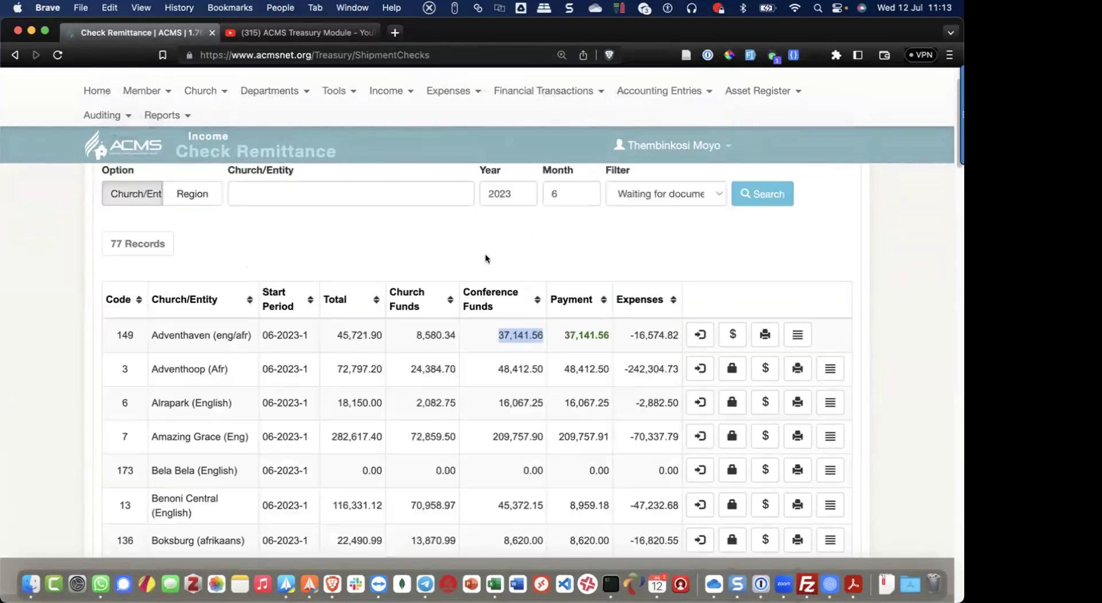
{"action": "scroll", "coordinate": [422, 233], "scroll_direction": "up", "scroll_amount": 2}
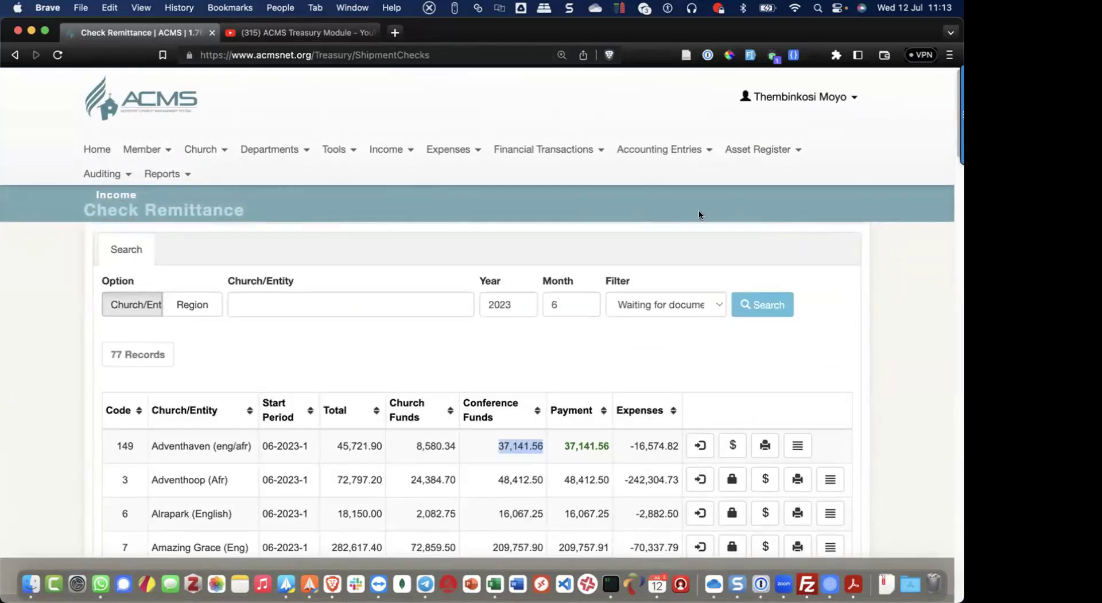
{"action": "left_click", "coordinate": [150, 171]}
{"action": "mouse_move", "coordinate": [218, 415]}
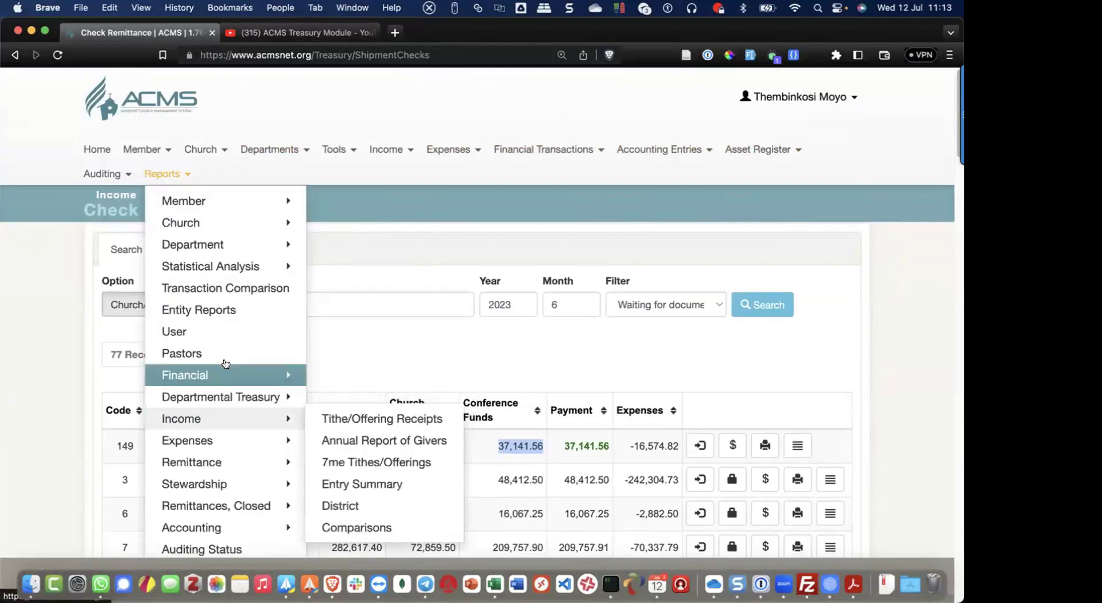
{"action": "mouse_move", "coordinate": [227, 374]}
{"action": "left_click", "coordinate": [381, 401]}
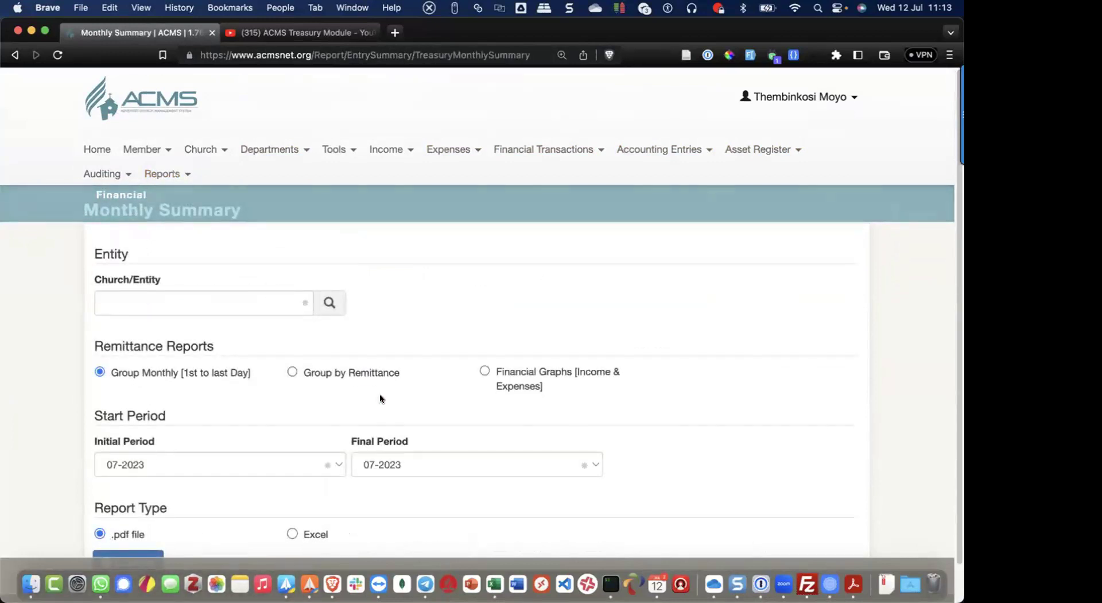
- Choose 149 - Adventhaven (eng/afr) as the church and set the report to Group by Remittance
{"action": "left_click", "coordinate": [208, 297]}
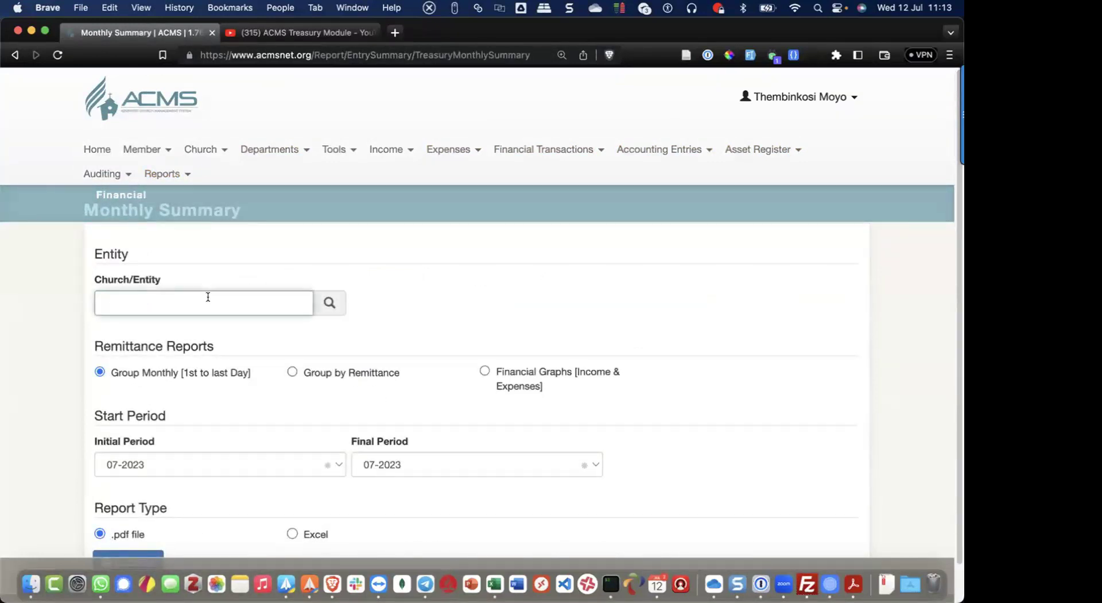
{"action": "type", "text": "Adventhaven"}
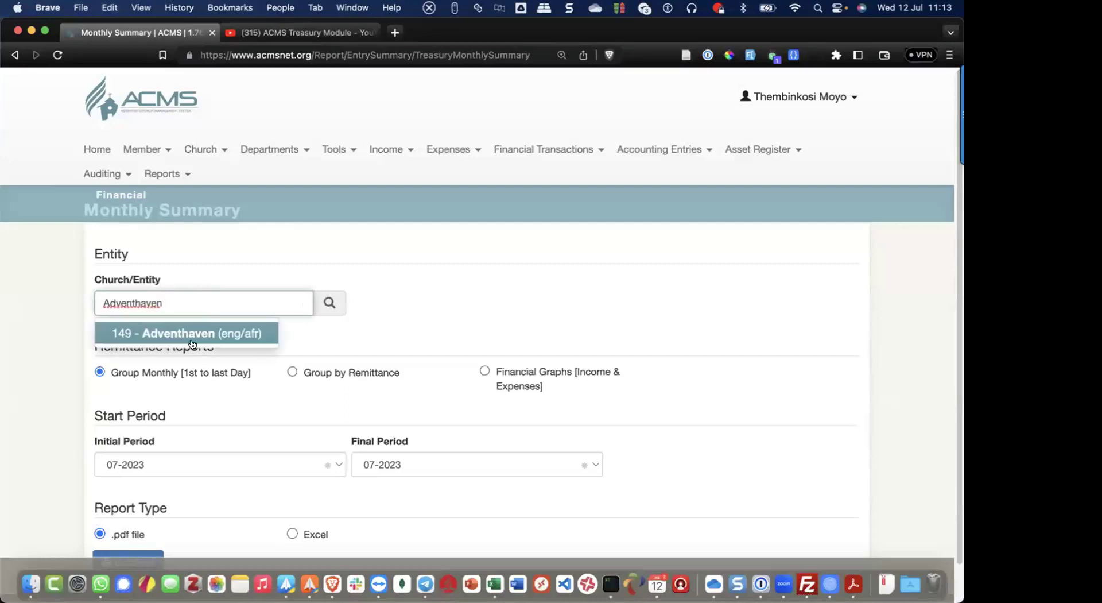
{"action": "left_click", "coordinate": [190, 331]}
{"action": "left_click", "coordinate": [291, 372]}
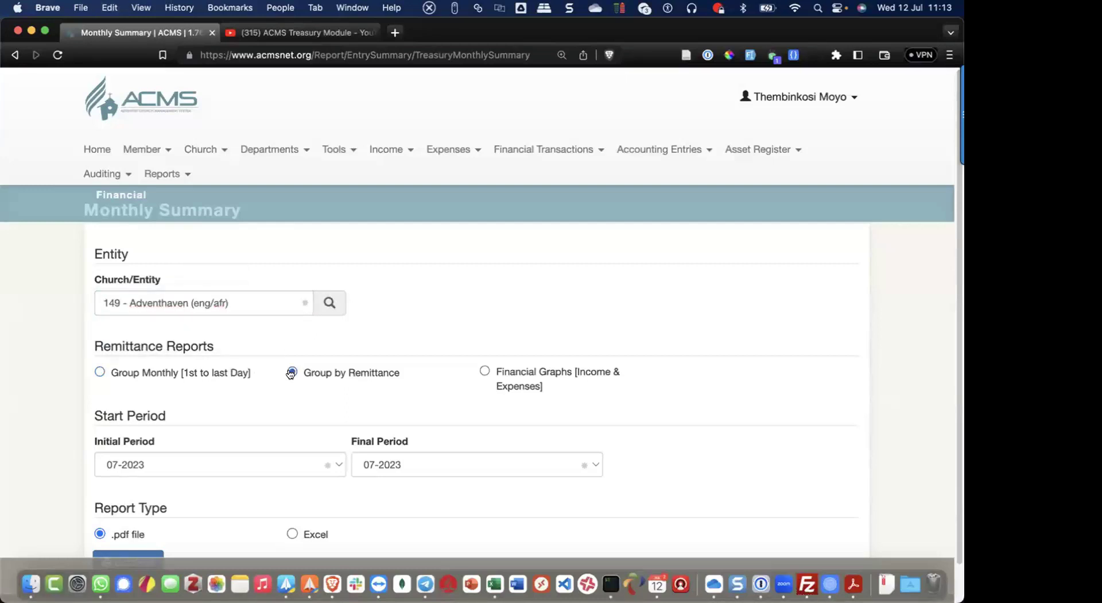
{"action": "left_click", "coordinate": [100, 373]}
{"action": "left_click", "coordinate": [290, 371]}
- Set both the initial and final period to 06-2023 and generate the Monthly Summary as a PDF
{"action": "scroll", "coordinate": [221, 377], "scroll_direction": "down", "scroll_amount": 1}
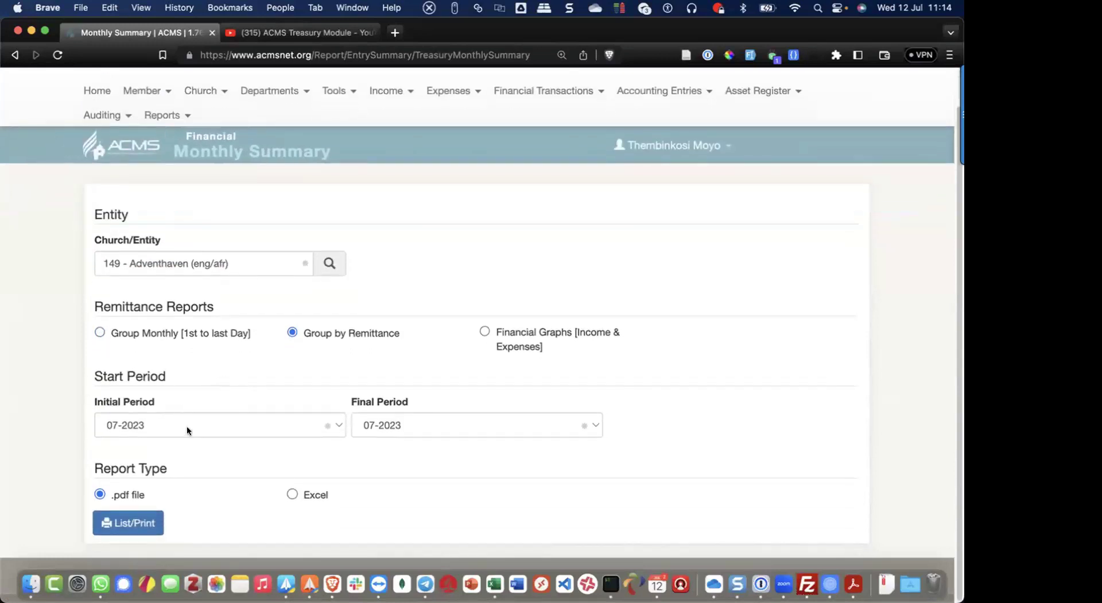
{"action": "scroll", "coordinate": [338, 404], "scroll_direction": "up", "scroll_amount": 2}
{"action": "left_click", "coordinate": [338, 463]}
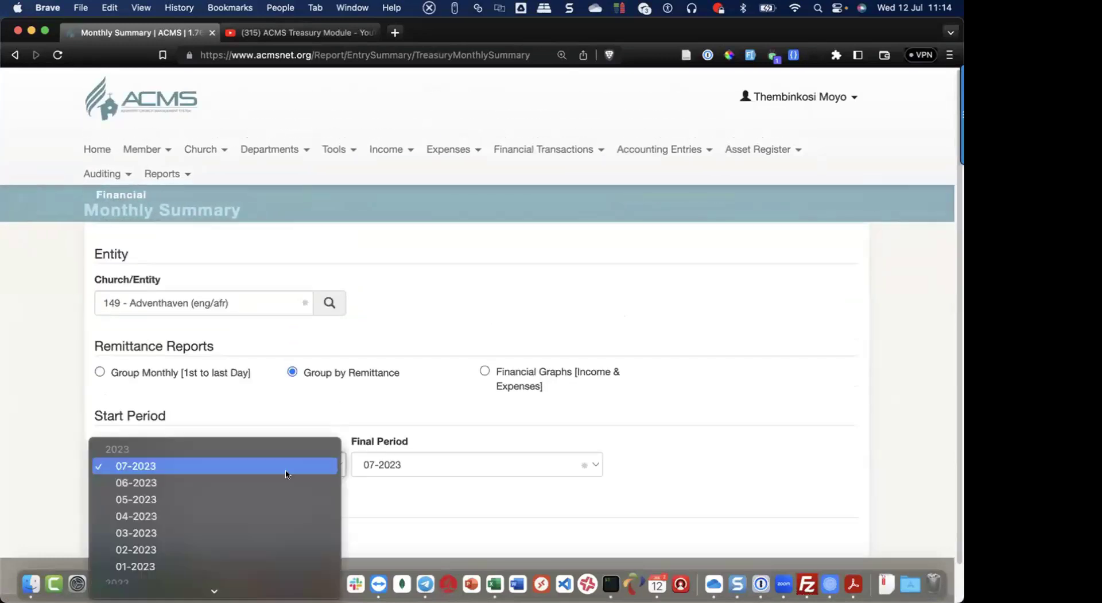
{"action": "left_click", "coordinate": [251, 482]}
{"action": "left_click", "coordinate": [457, 459]}
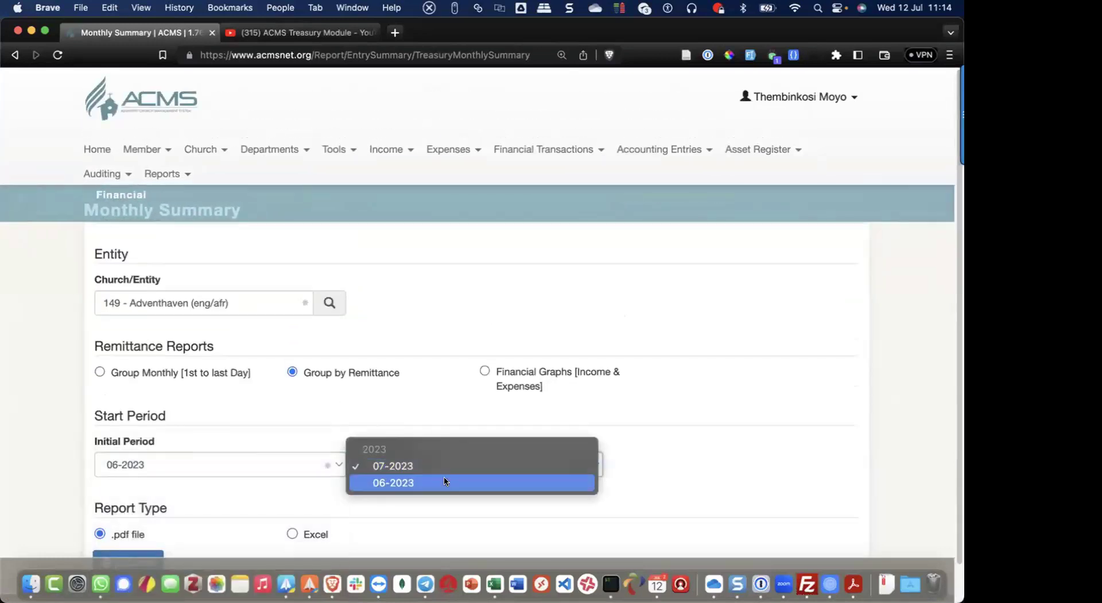
{"action": "left_click", "coordinate": [446, 482]}
{"action": "scroll", "coordinate": [241, 459], "scroll_direction": "down", "scroll_amount": 2}
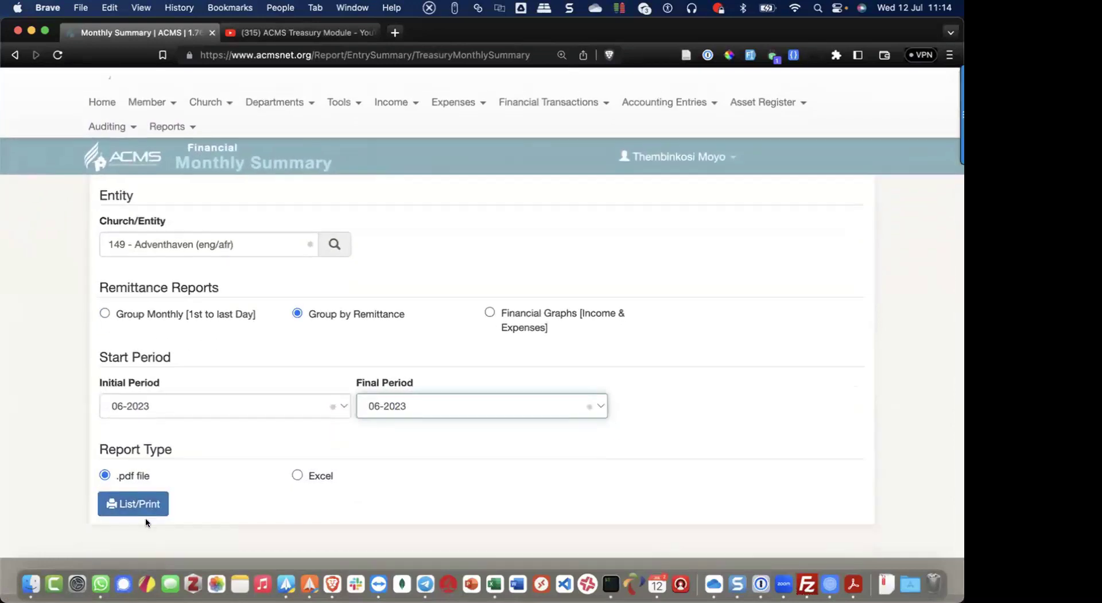
{"action": "scroll", "coordinate": [146, 519], "scroll_direction": "up", "scroll_amount": 2}
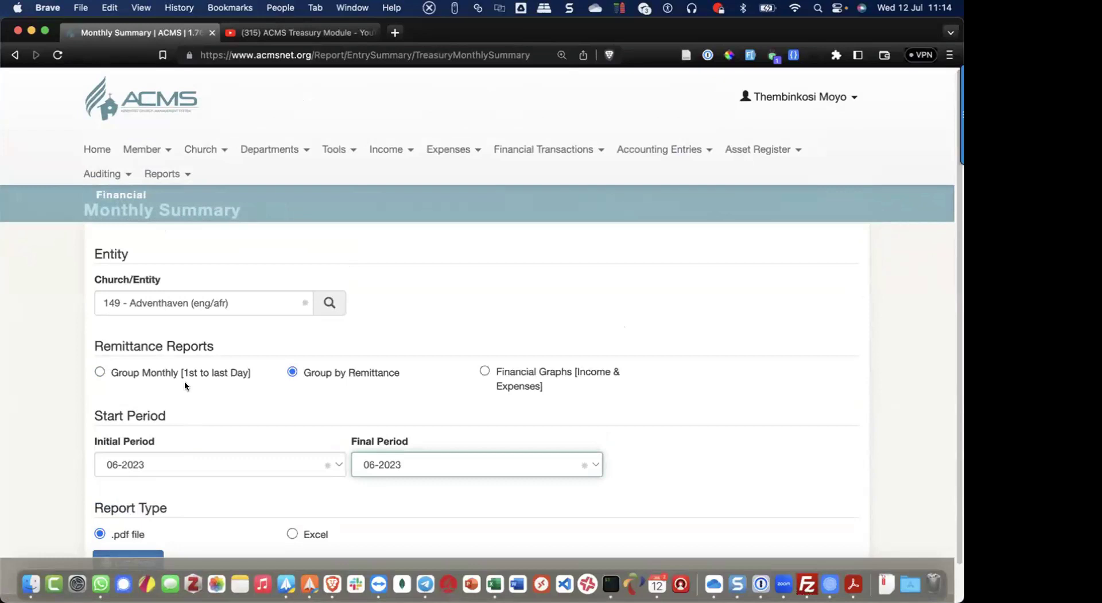
{"action": "key", "text": "super+minus"}
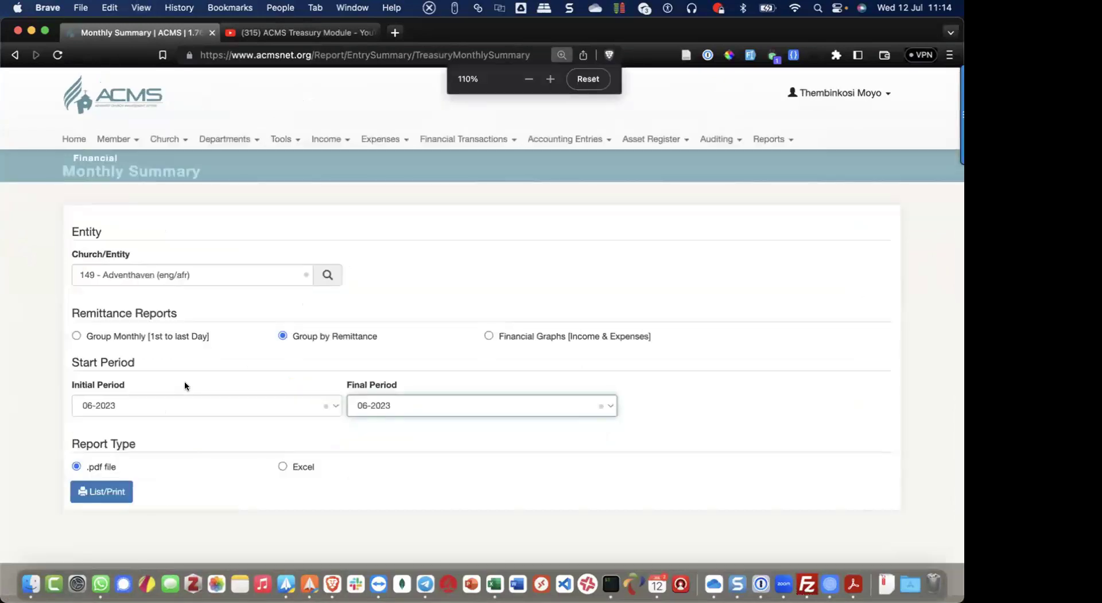
{"action": "left_click", "coordinate": [105, 490]}
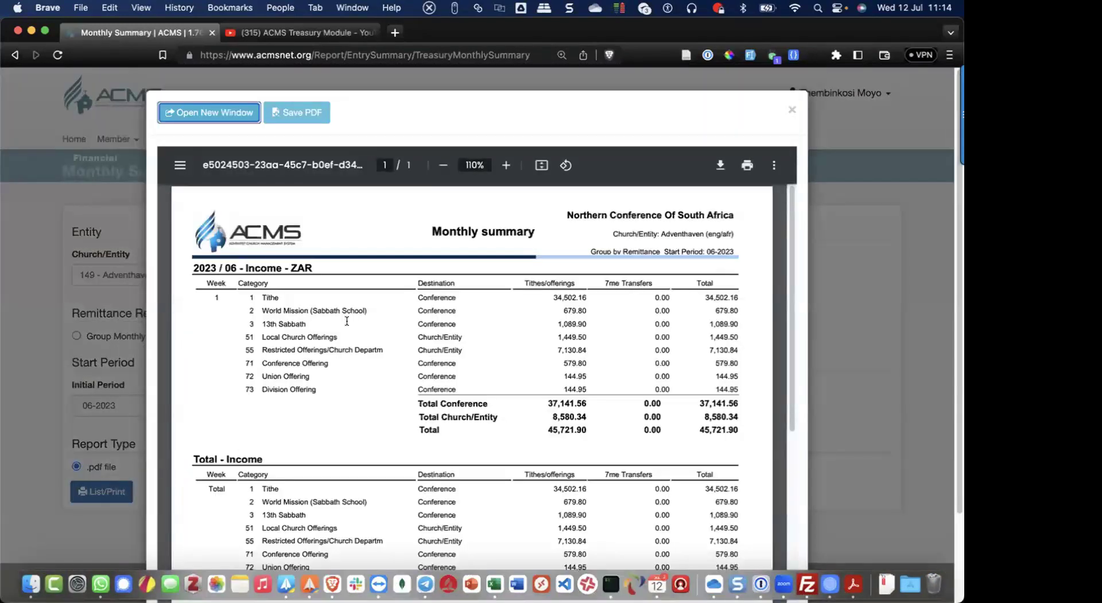
- Examine the Monthly Summary, highlighting the week 1 conference total and the Total - Income section, and close the report
{"action": "scroll", "coordinate": [360, 323], "scroll_direction": "down", "scroll_amount": 1}
{"action": "left_click_drag", "start_coordinate": [698, 379], "coordinate": [736, 376]}
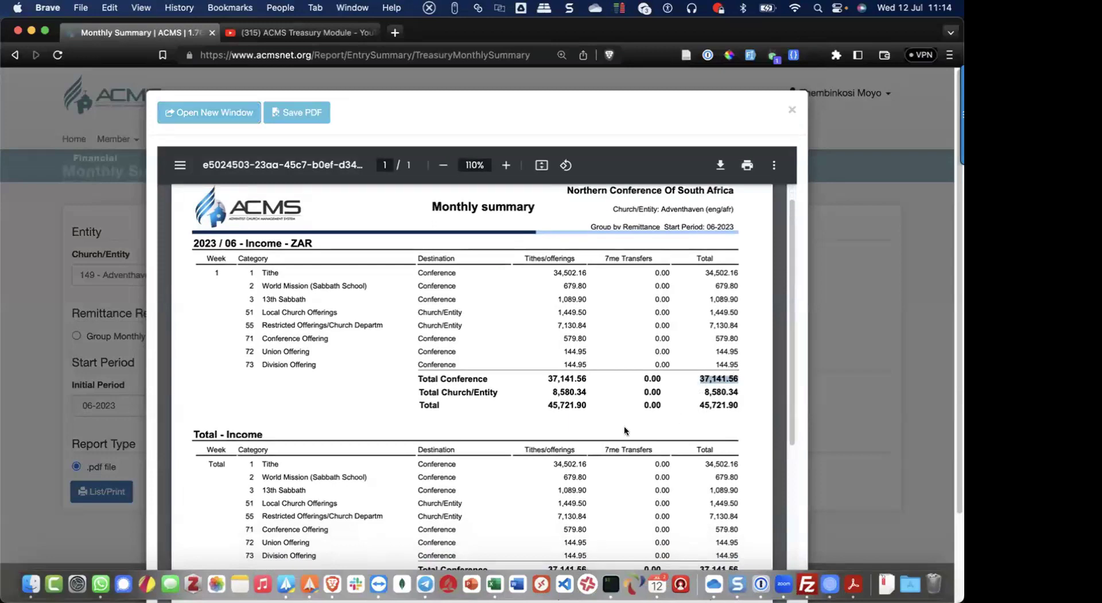
{"action": "scroll", "coordinate": [625, 425], "scroll_direction": "down", "scroll_amount": 5}
{"action": "scroll", "coordinate": [614, 425], "scroll_direction": "up", "scroll_amount": 9}
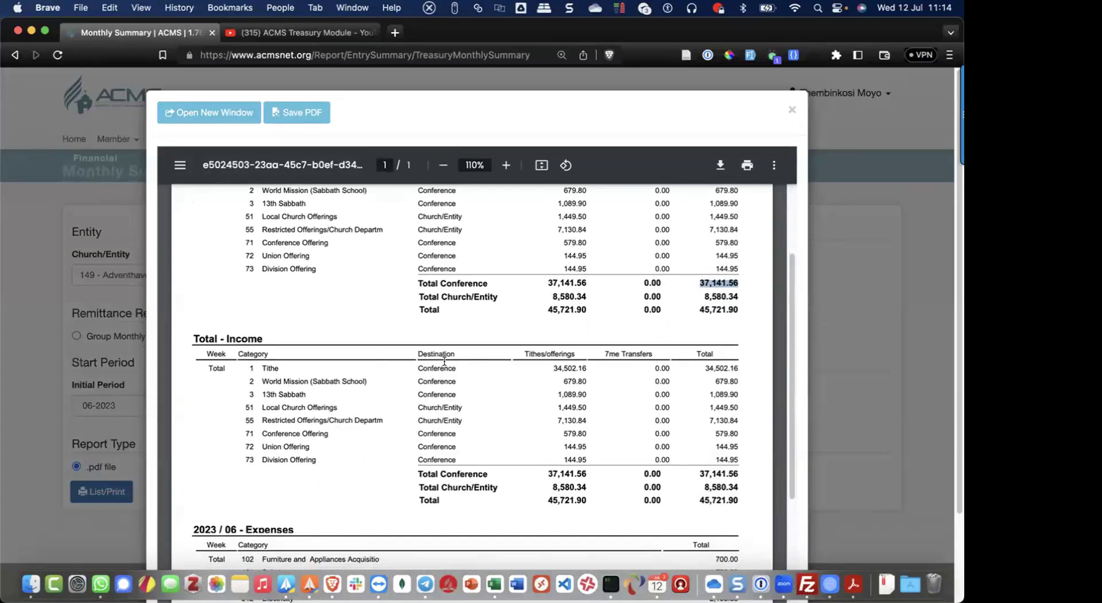
{"action": "left_click_drag", "start_coordinate": [420, 365], "coordinate": [745, 508]}
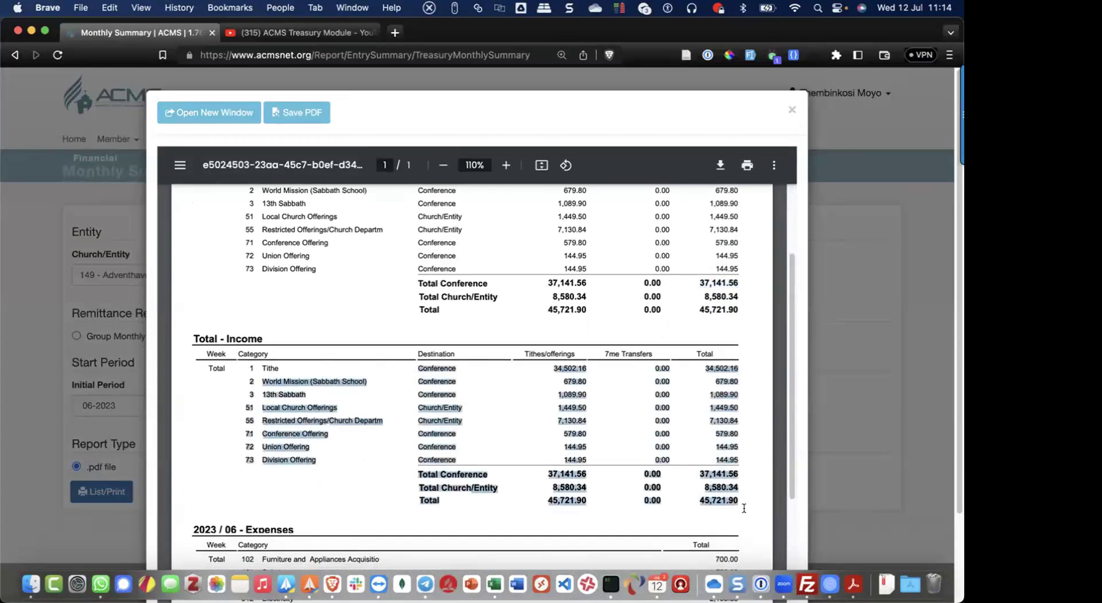
{"action": "left_click", "coordinate": [656, 508]}
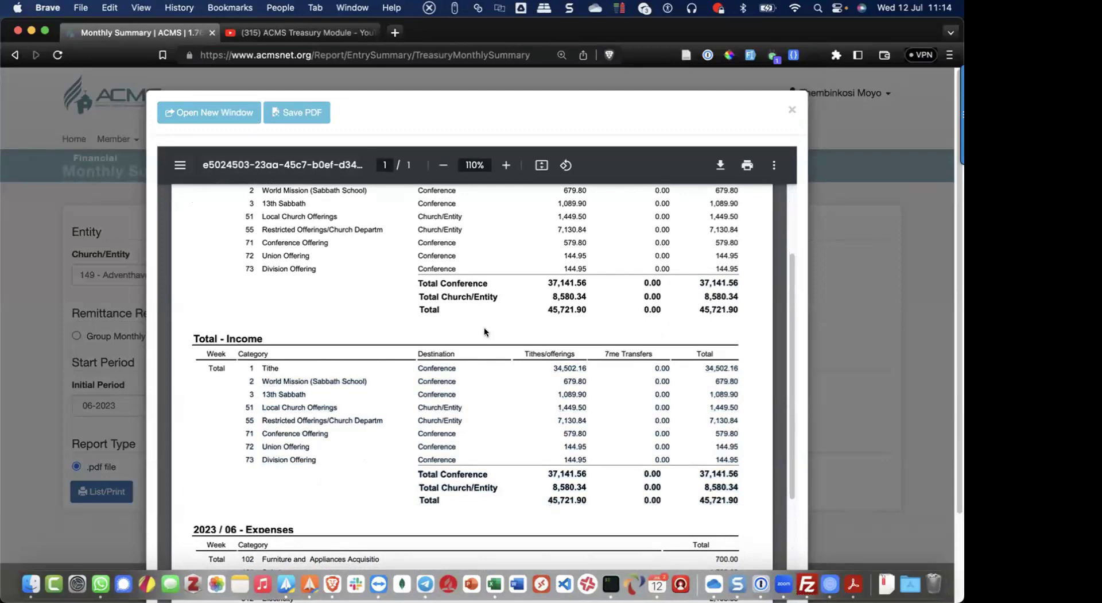
{"action": "scroll", "coordinate": [484, 326], "scroll_direction": "up", "scroll_amount": 3}
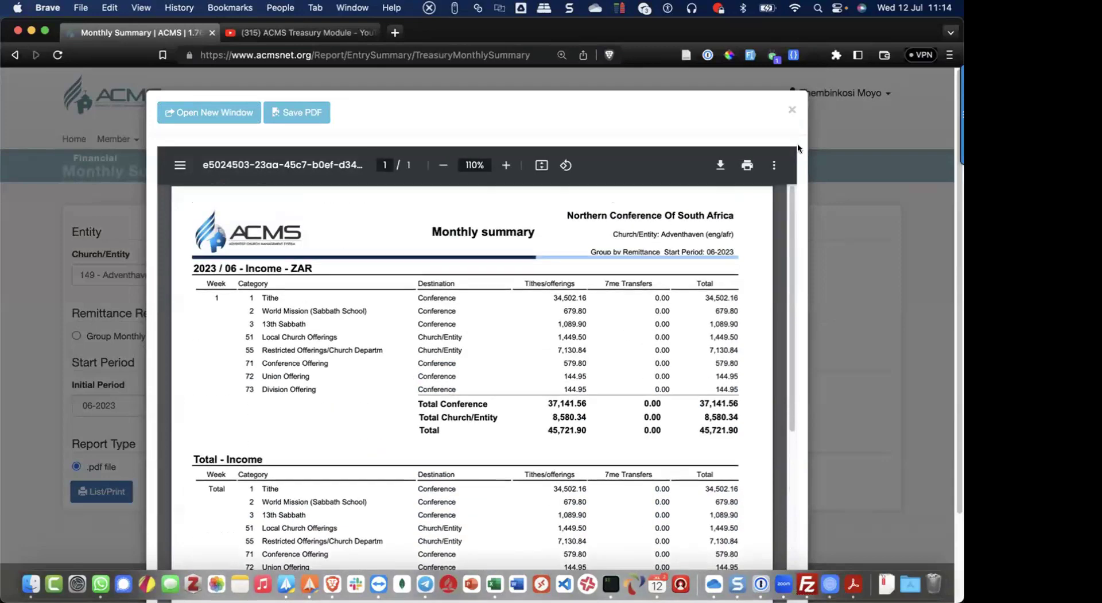
{"action": "left_click", "coordinate": [793, 111]}
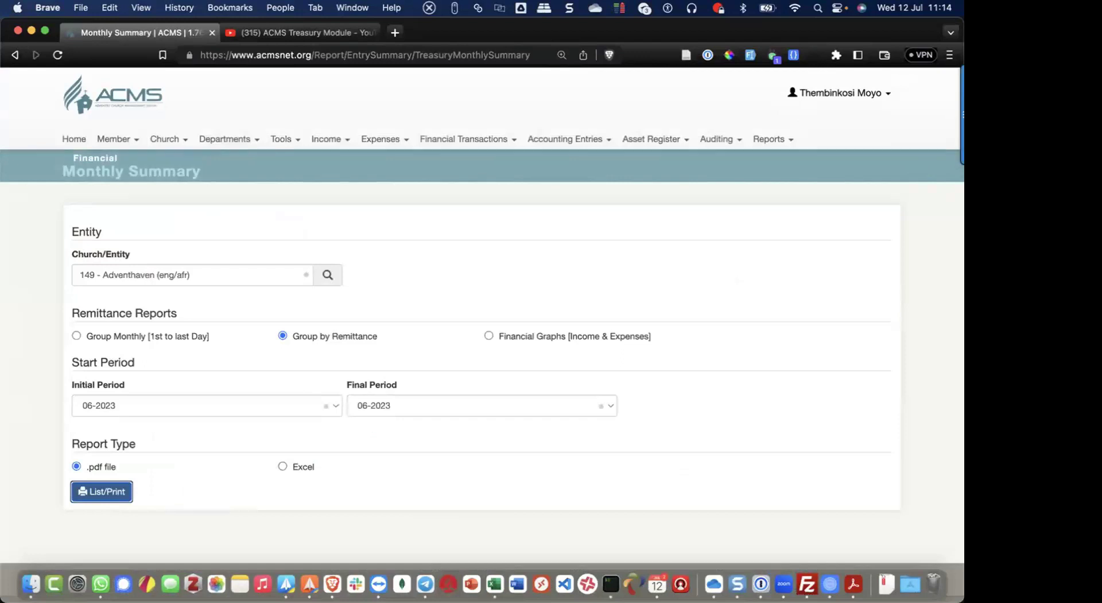
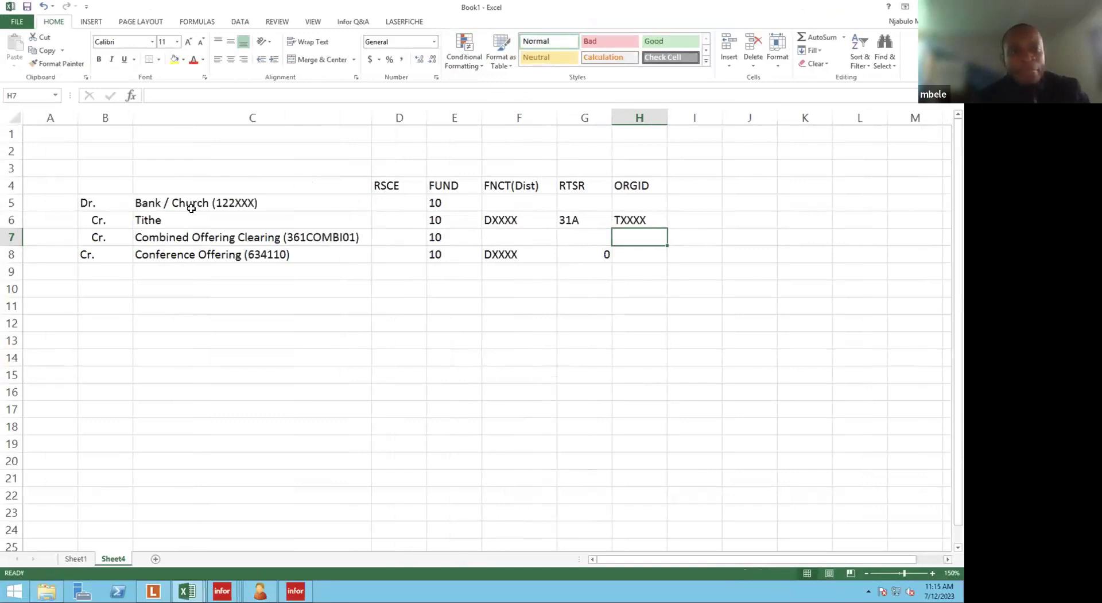
- In the Excel journal sheet, highlight the Bank / Church debit row and enter UFTF as the RSCE code for the Tithe line
{"action": "left_click", "coordinate": [9, 202]}
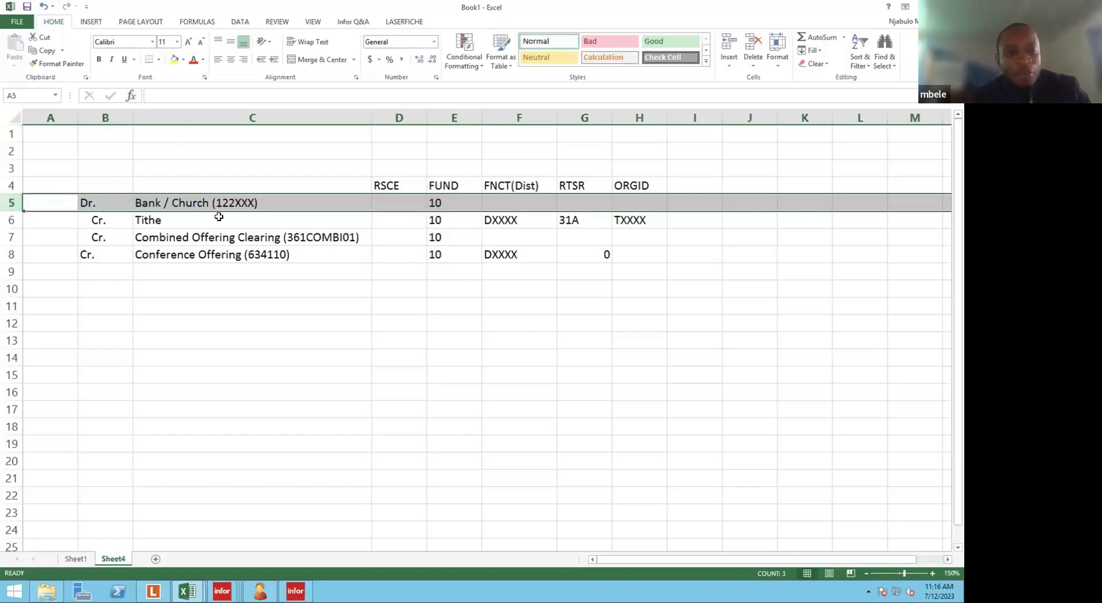
{"action": "left_click", "coordinate": [366, 221]}
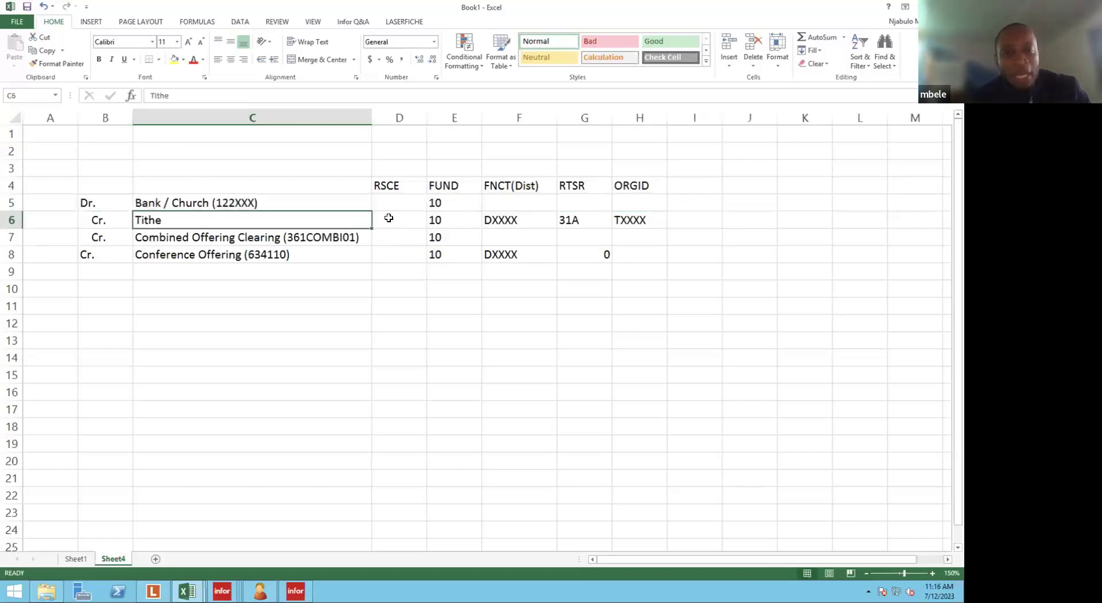
{"action": "left_click", "coordinate": [389, 218]}
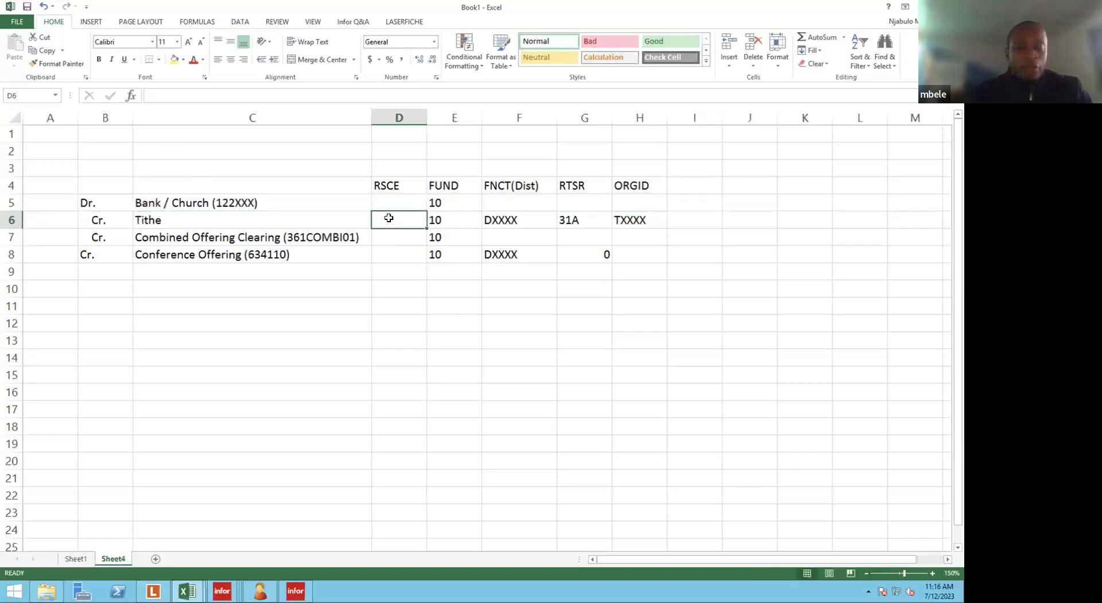
{"action": "type", "text": "uftf"}
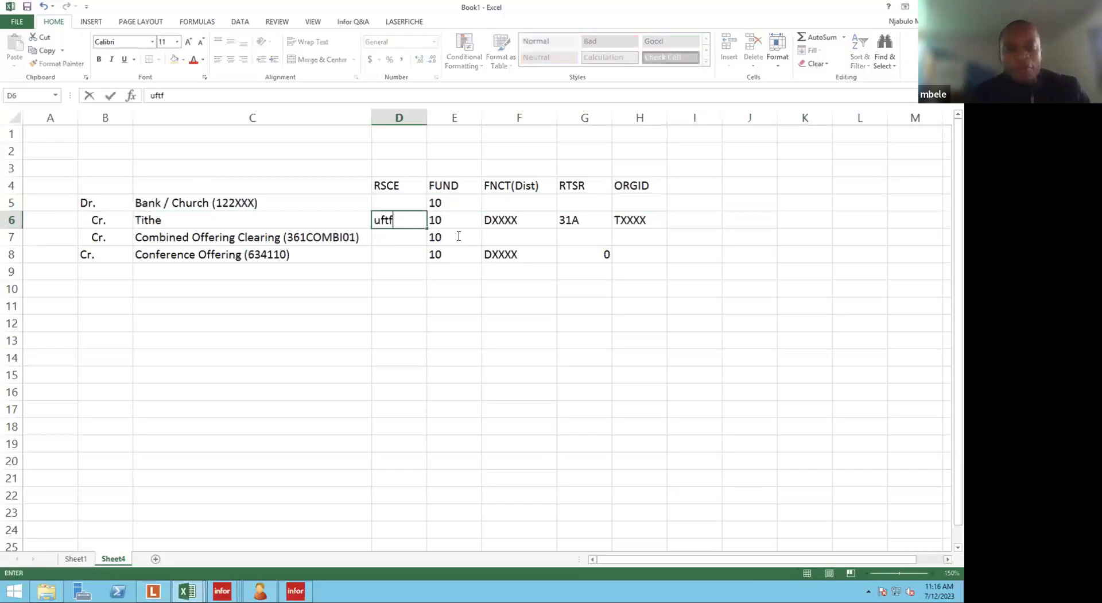
{"action": "key", "text": "BackSpace"}
{"action": "key", "text": "BackSpace"}
{"action": "key", "text": "BackSpace"}
{"action": "key", "text": "BackSpace"}
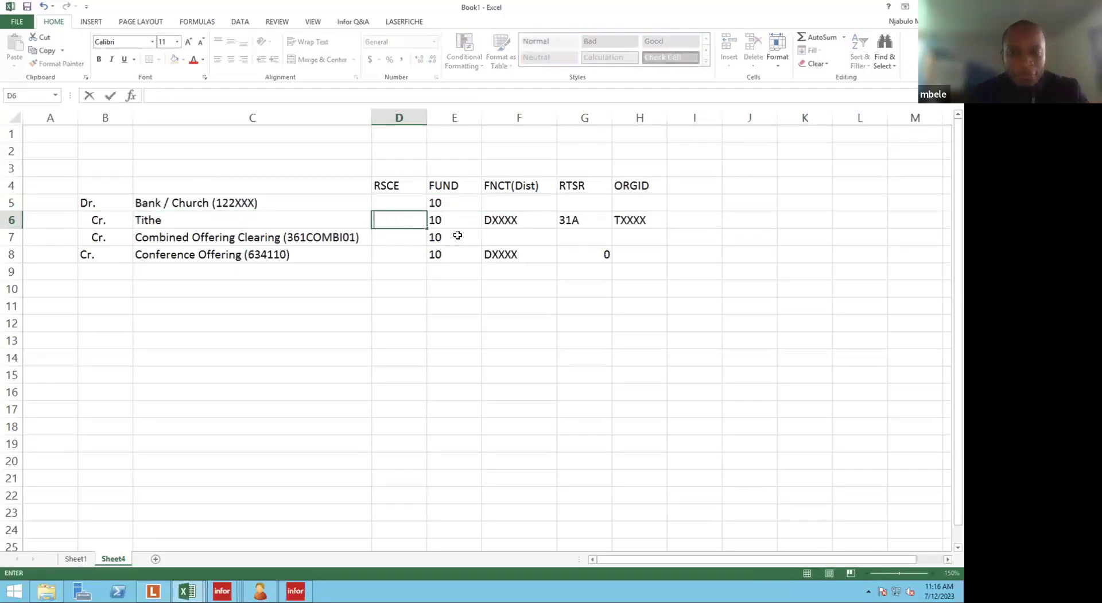
{"action": "type", "text": "U"}
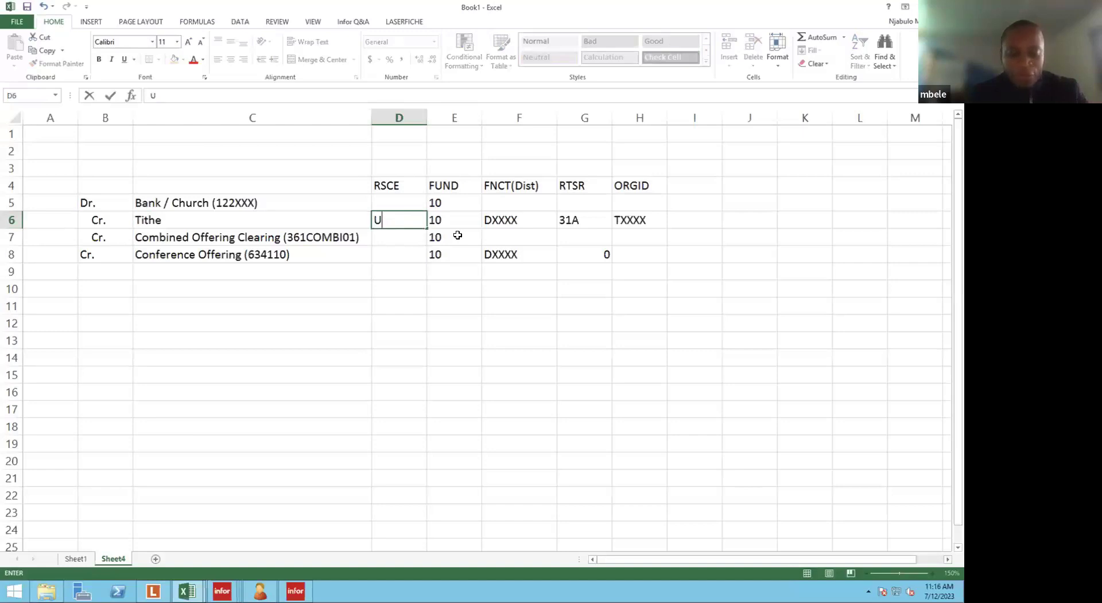
{"action": "type", "text": "FTF"}
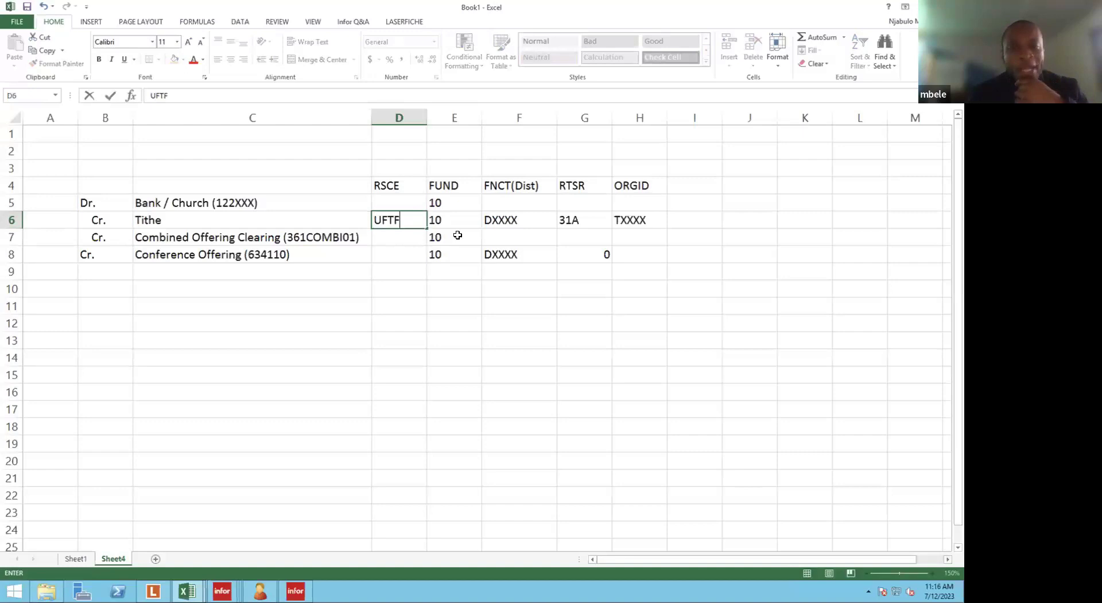
{"action": "key", "text": "Return"}
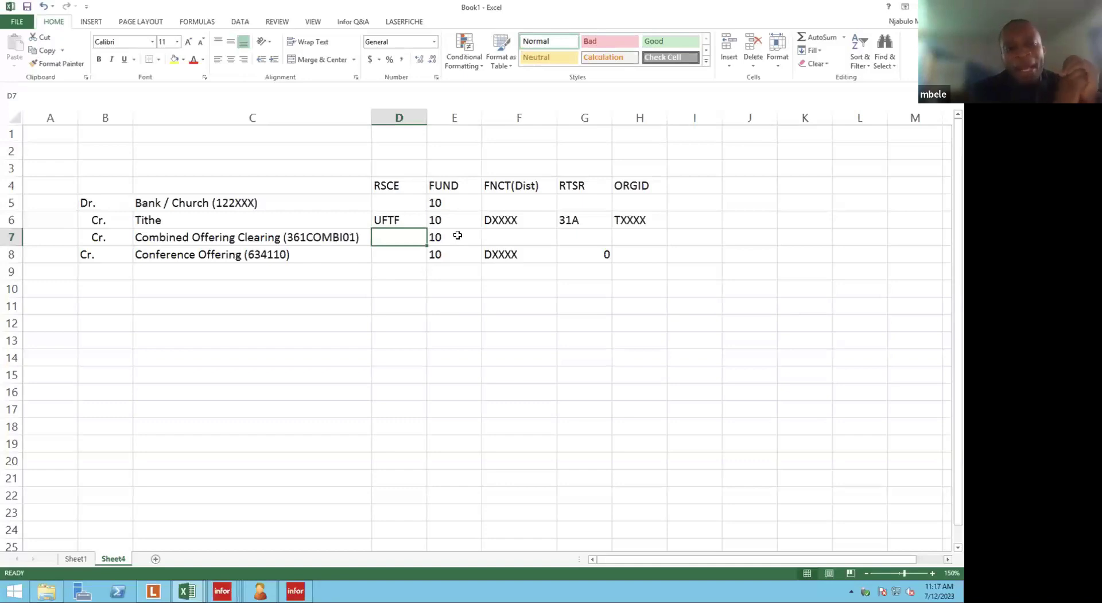
- Enter UFNT as the Conference Offering line's RSCE code, and highlight that row and the Combined Offering Clearing row
{"action": "left_click", "coordinate": [400, 258]}
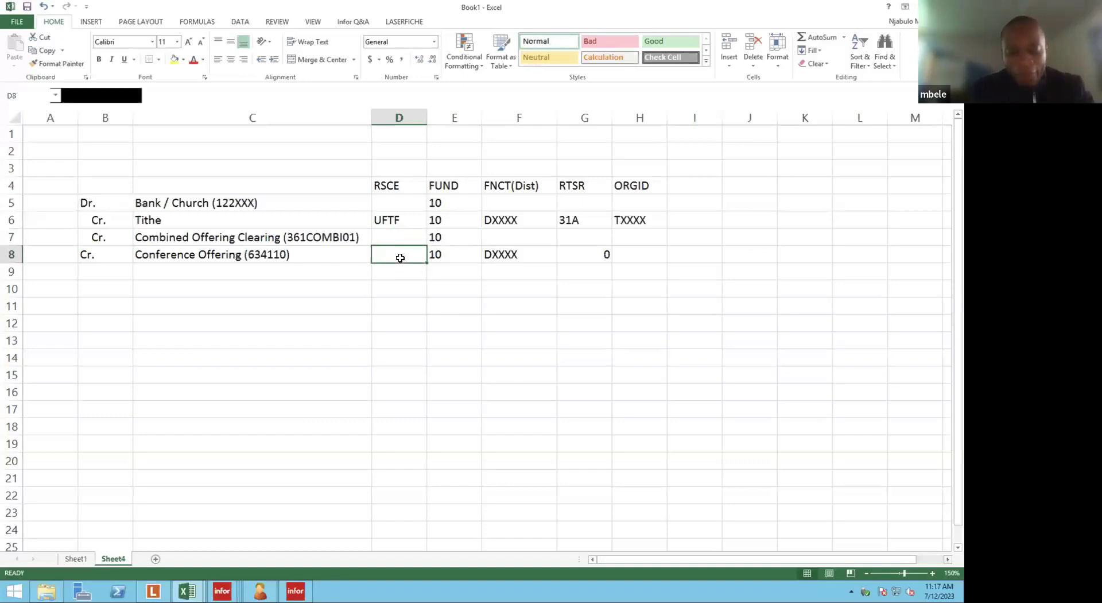
{"action": "type", "text": "UFNT"}
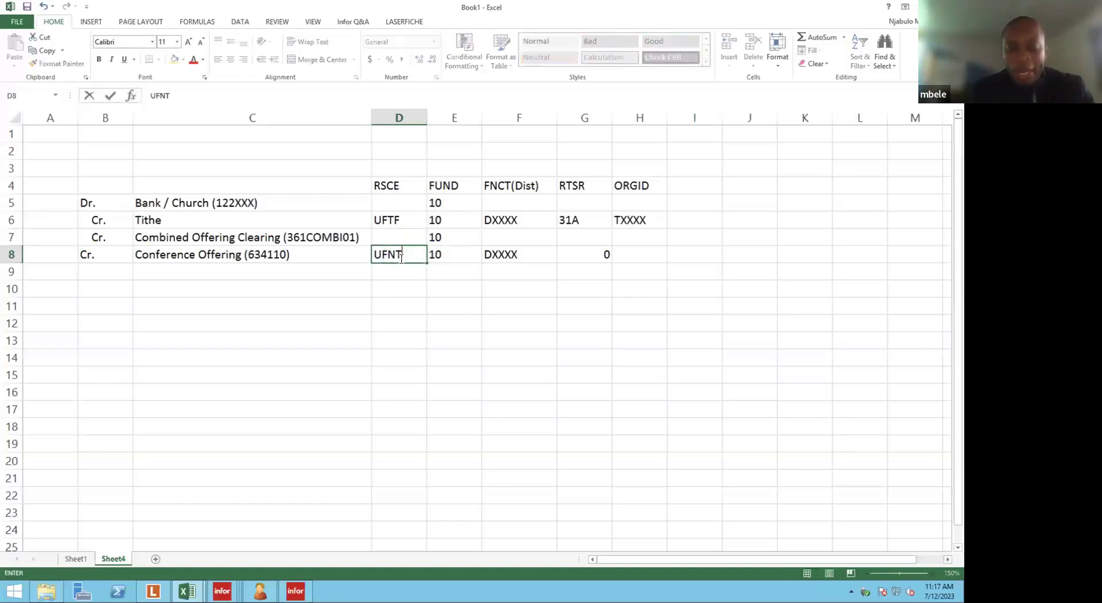
{"action": "key", "text": "Return"}
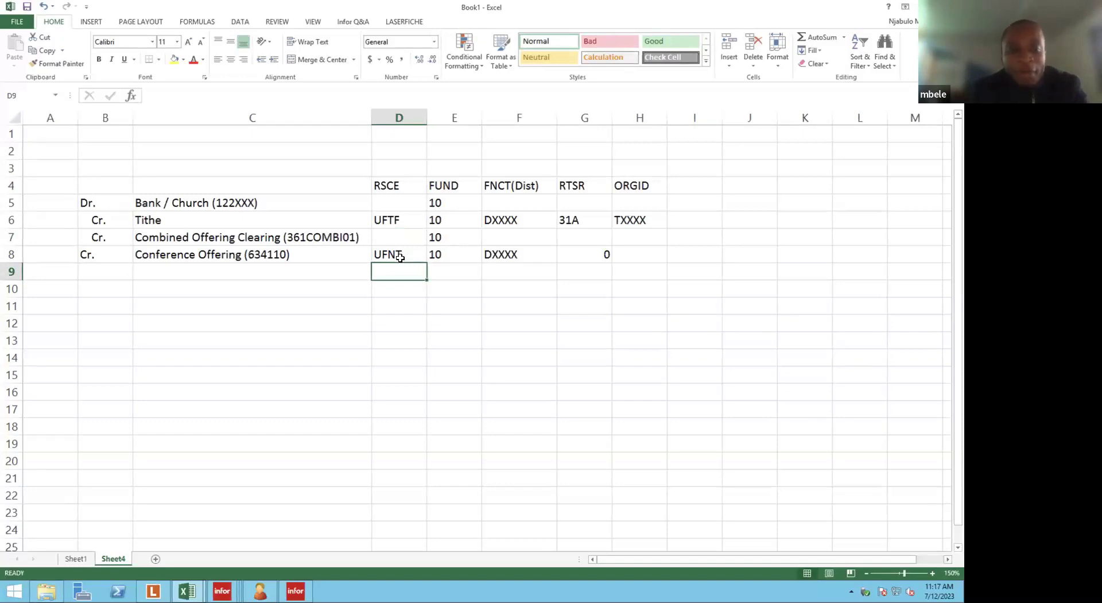
{"action": "left_click", "coordinate": [13, 256]}
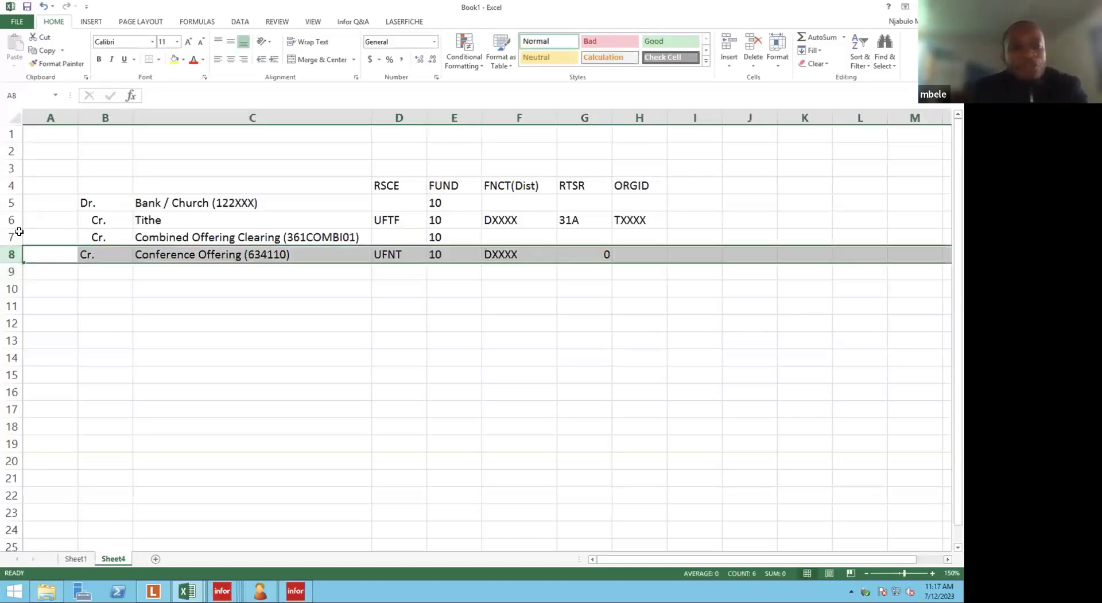
{"action": "left_click", "coordinate": [13, 237]}
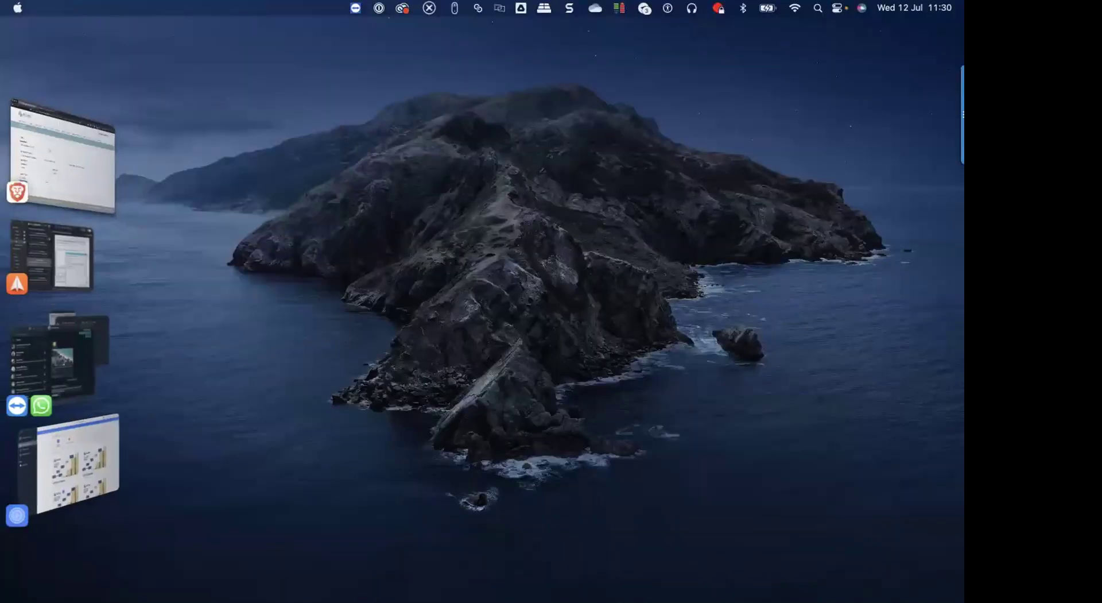
- Switch to the conference tasks PDF at the Core Tasks of the ACMS Treasury list
{"action": "scroll", "coordinate": [533, 243], "scroll_direction": "right", "scroll_amount": 5}
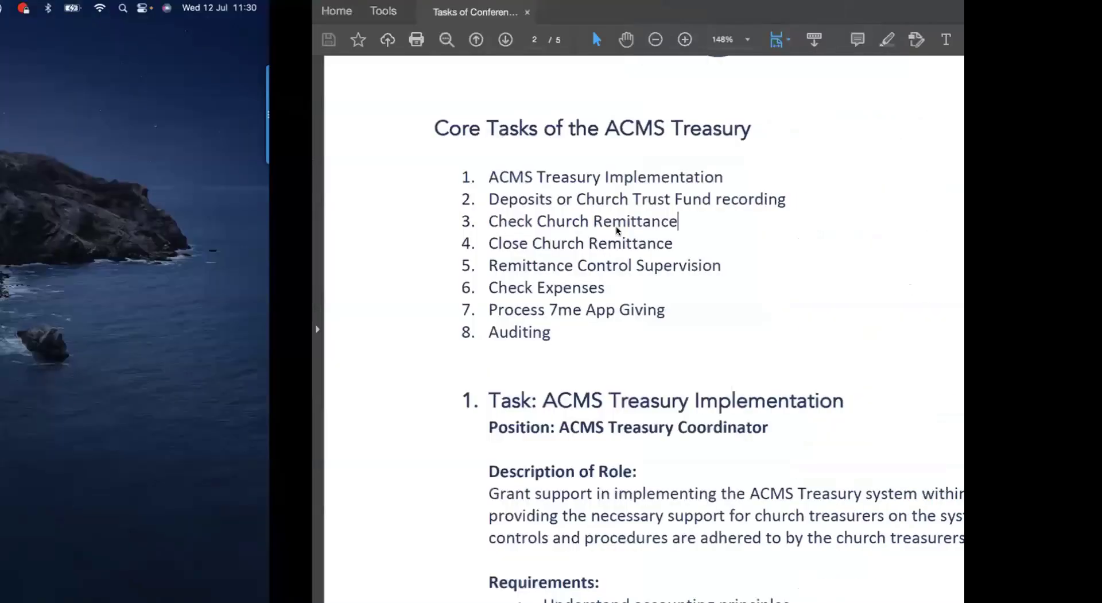
- Switch to the Check Remittance page in ACMS and look through the available Income and Financial reports, including the Monthly Summary
{"action": "scroll", "coordinate": [556, 206], "scroll_direction": "left", "scroll_amount": 5}
{"action": "scroll", "coordinate": [555, 211], "scroll_direction": "right", "scroll_amount": 5}
{"action": "scroll", "coordinate": [550, 211], "scroll_direction": "right", "scroll_amount": 5}
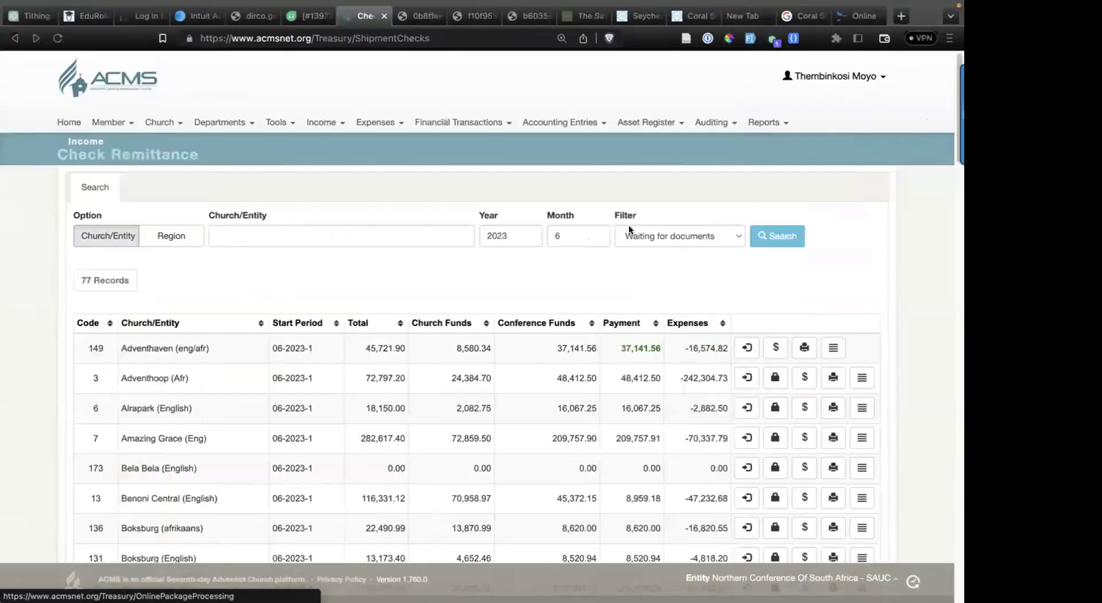
{"action": "left_click", "coordinate": [766, 121]}
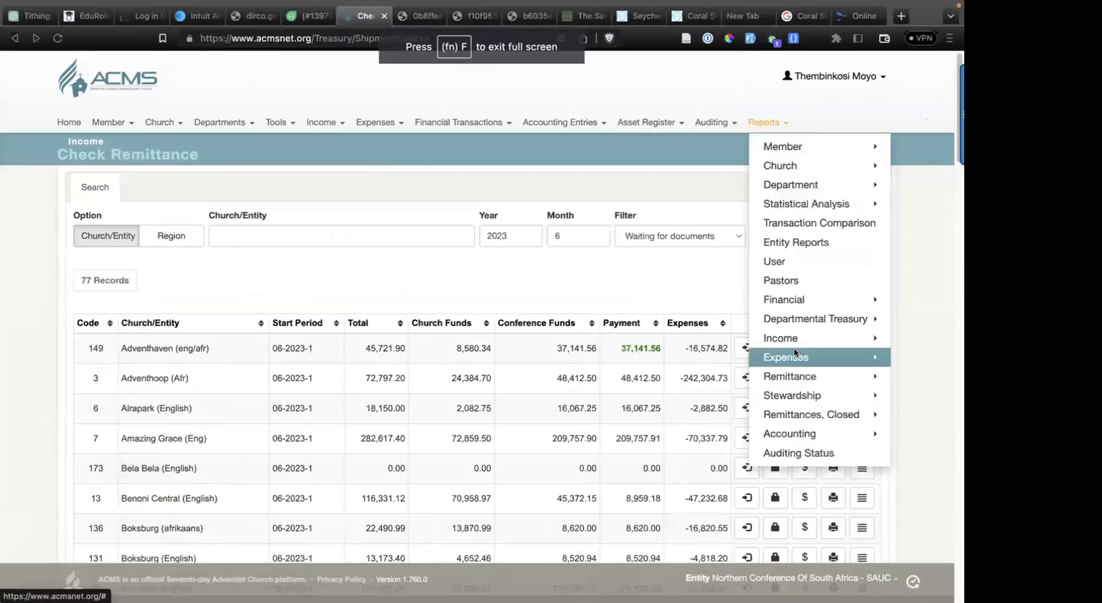
{"action": "mouse_move", "coordinate": [800, 340]}
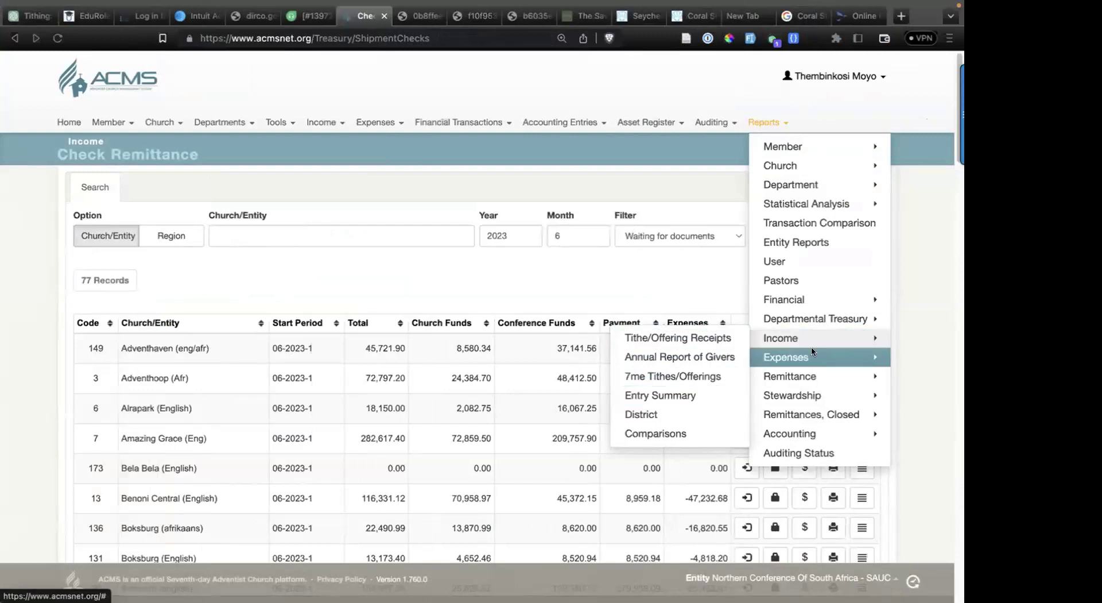
{"action": "mouse_move", "coordinate": [804, 299]}
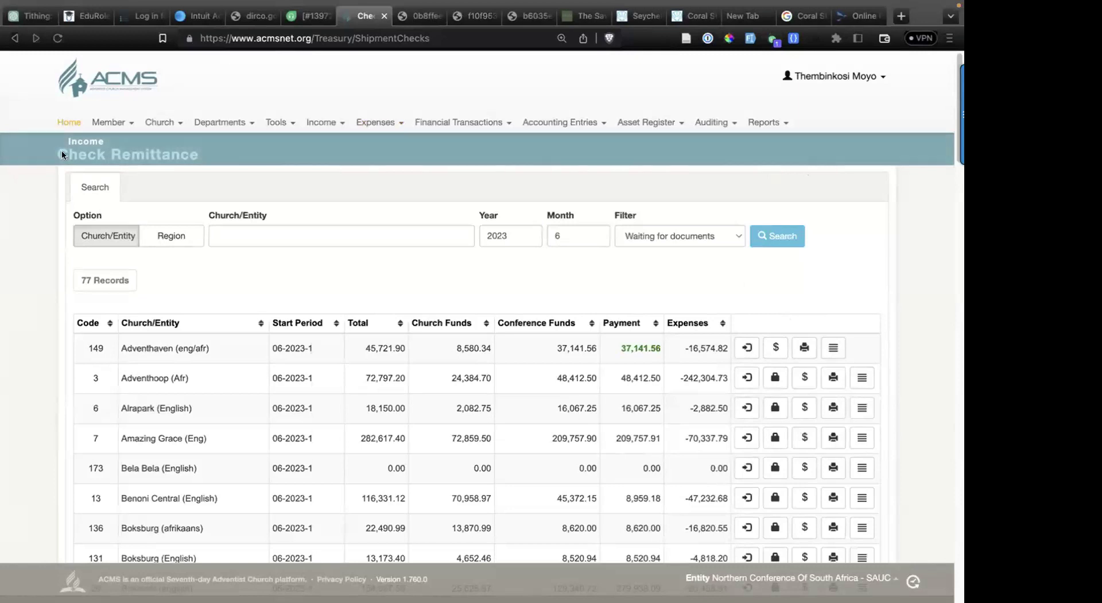
{"action": "left_click", "coordinate": [759, 118]}
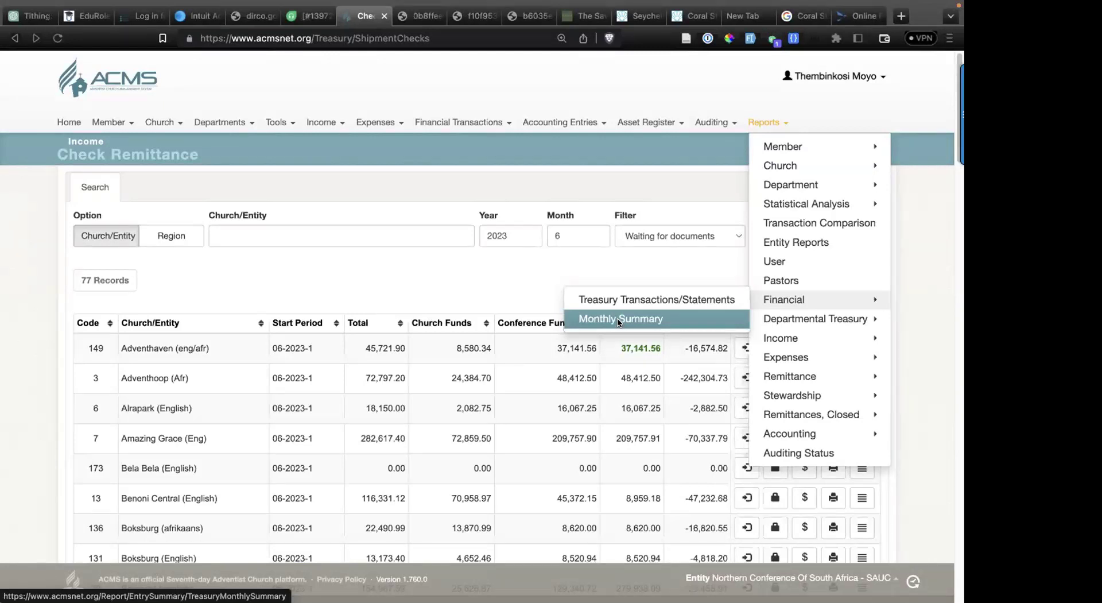
- Open Auditing Configuration, start a blank new item, and view the choices for its Area without selecting one
{"action": "mouse_move", "coordinate": [711, 122]}
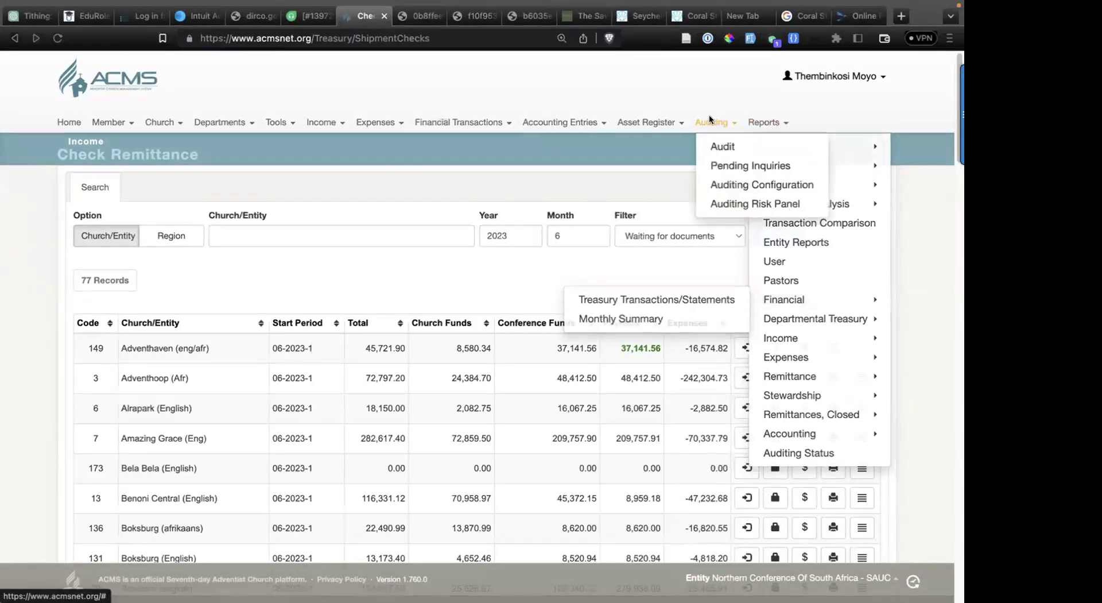
{"action": "left_click", "coordinate": [722, 185]}
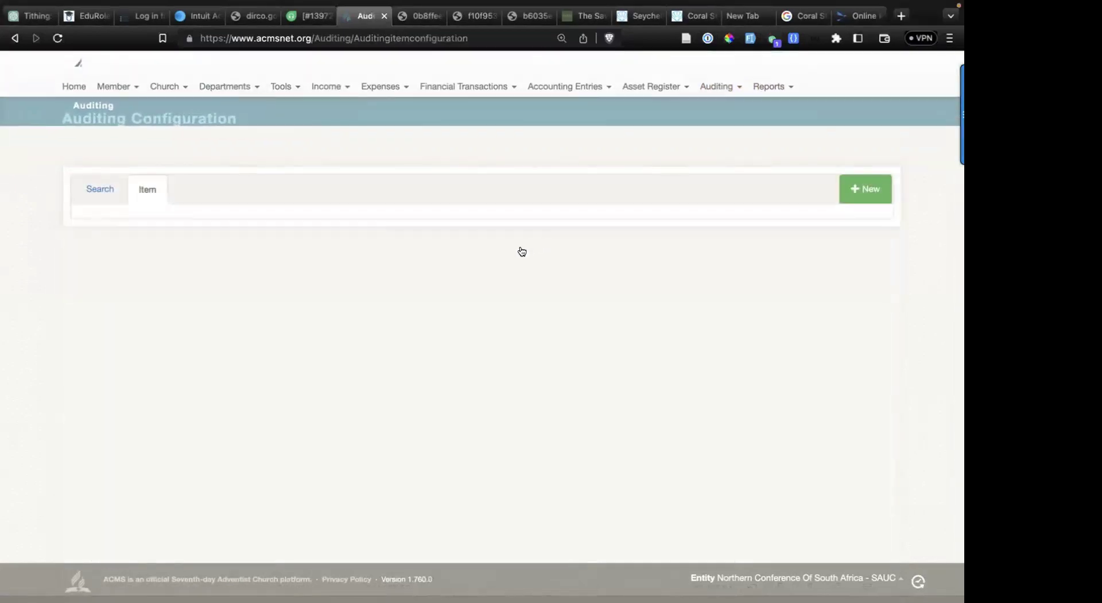
{"action": "left_click", "coordinate": [850, 173]}
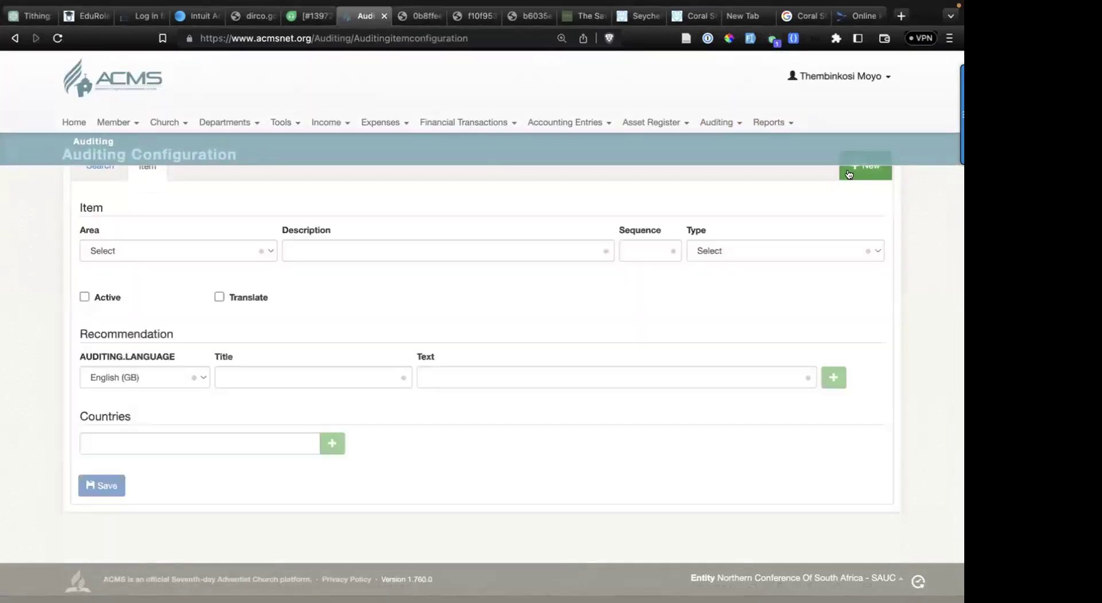
{"action": "left_click", "coordinate": [94, 253]}
{"action": "left_click", "coordinate": [340, 294]}
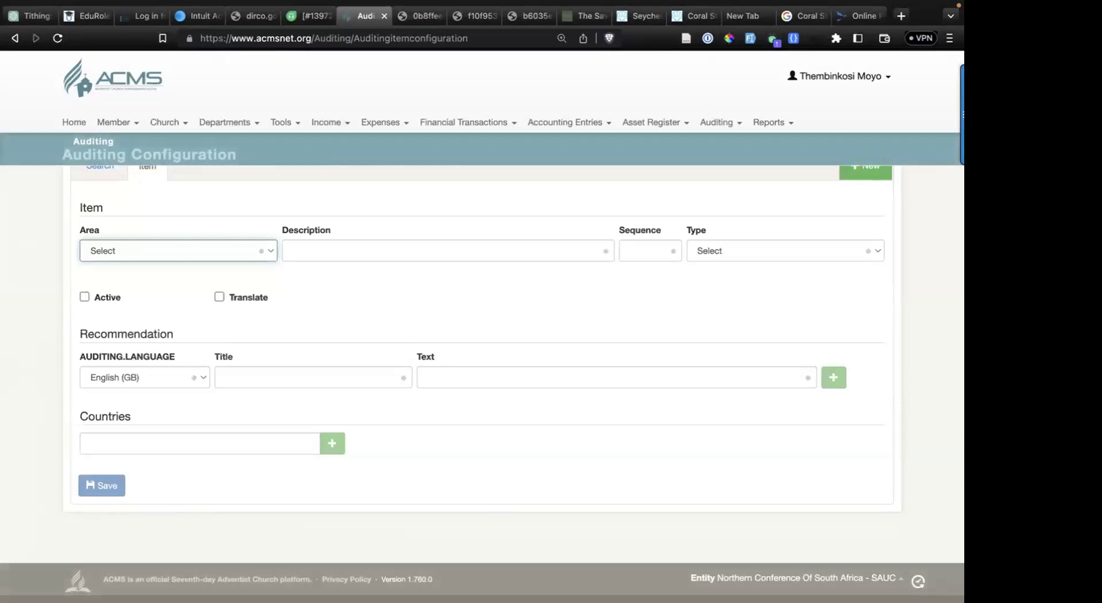
- Open Configure Treasury Module for churches, start a new church entry, and view the Type of Church Books options
{"action": "left_click", "coordinate": [169, 122]}
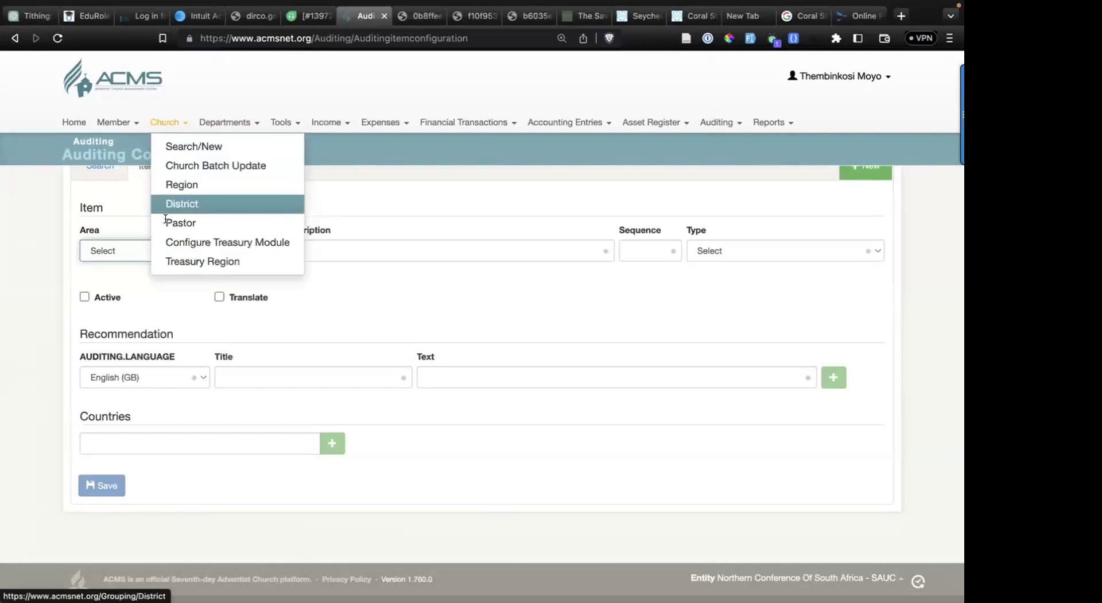
{"action": "left_click", "coordinate": [206, 240]}
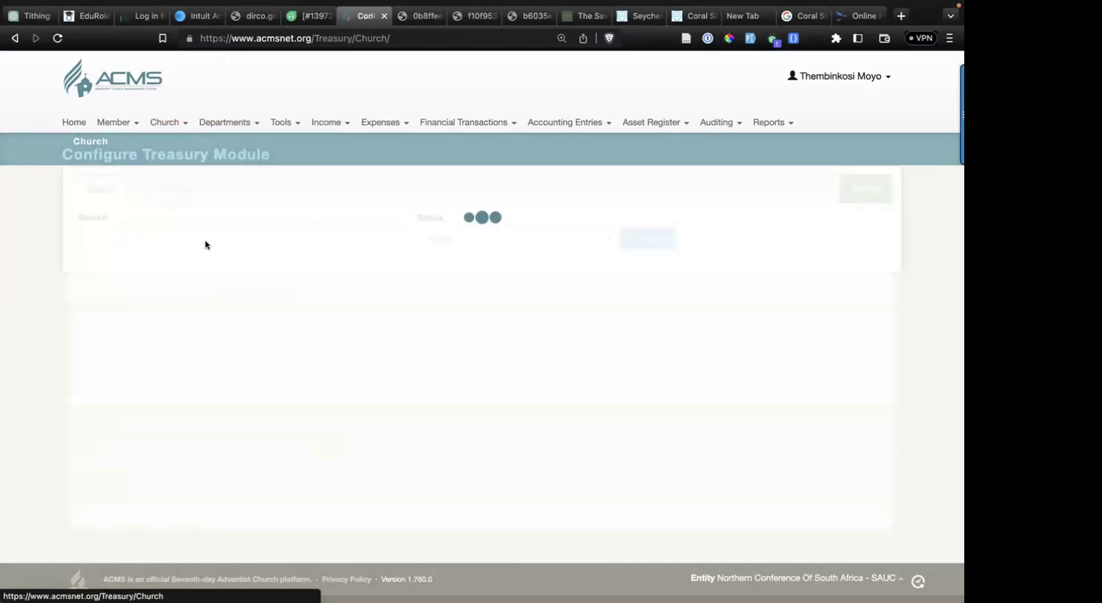
{"action": "left_click", "coordinate": [877, 193]}
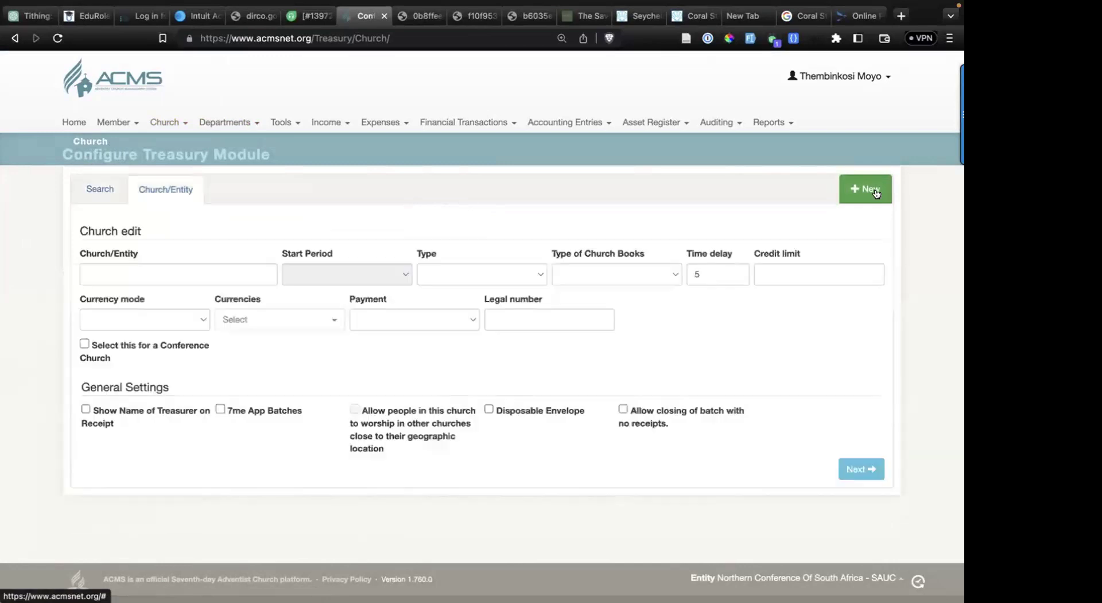
{"action": "left_click", "coordinate": [657, 280]}
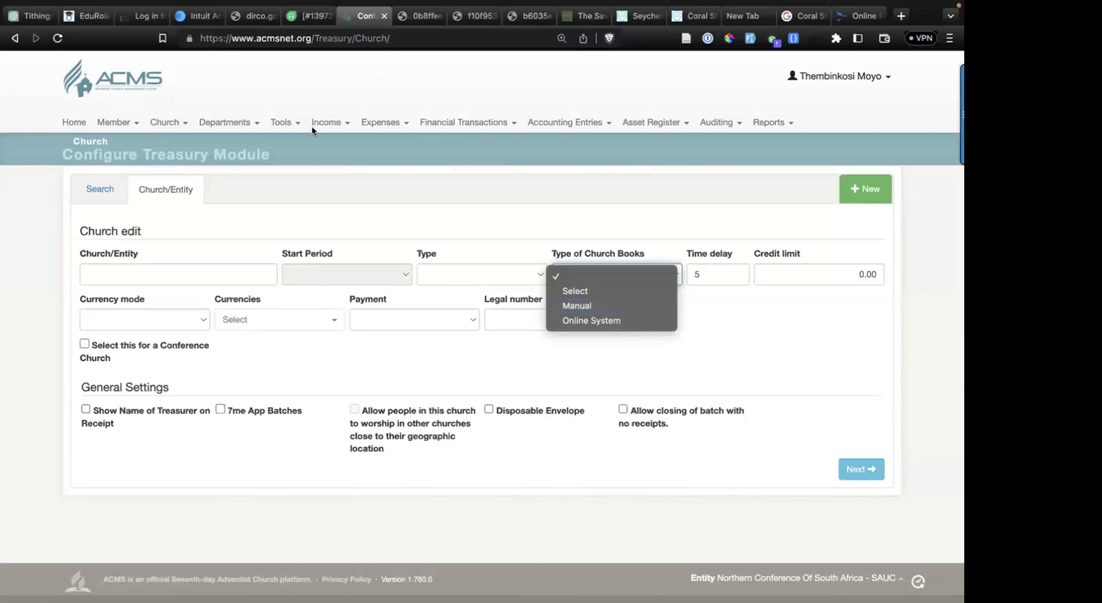
{"action": "left_click", "coordinate": [340, 152]}
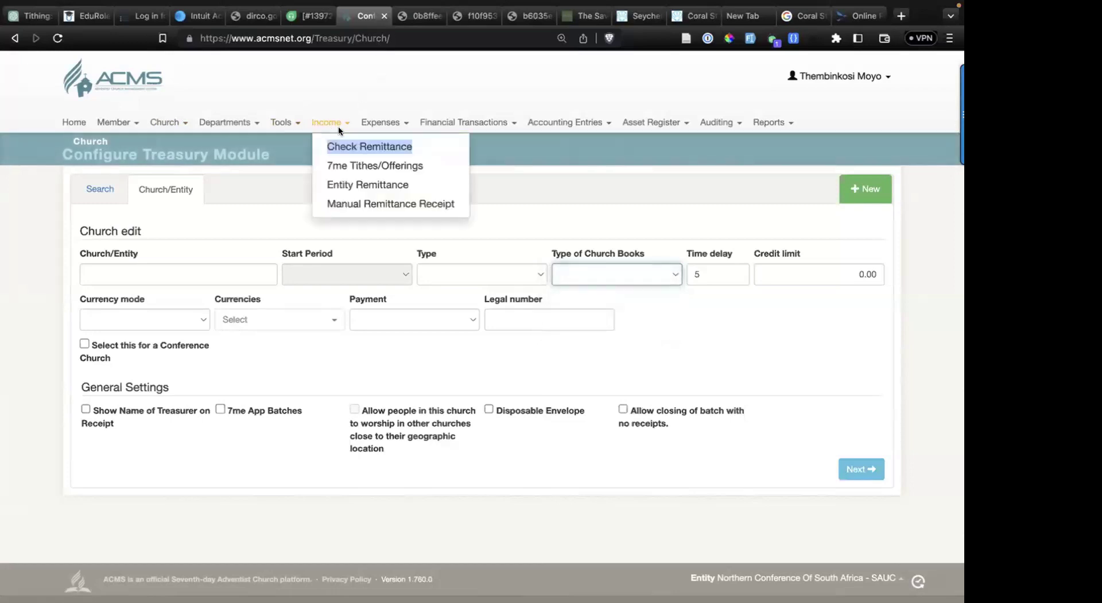
{"action": "mouse_move", "coordinate": [411, 122]}
{"action": "mouse_move", "coordinate": [449, 124]}
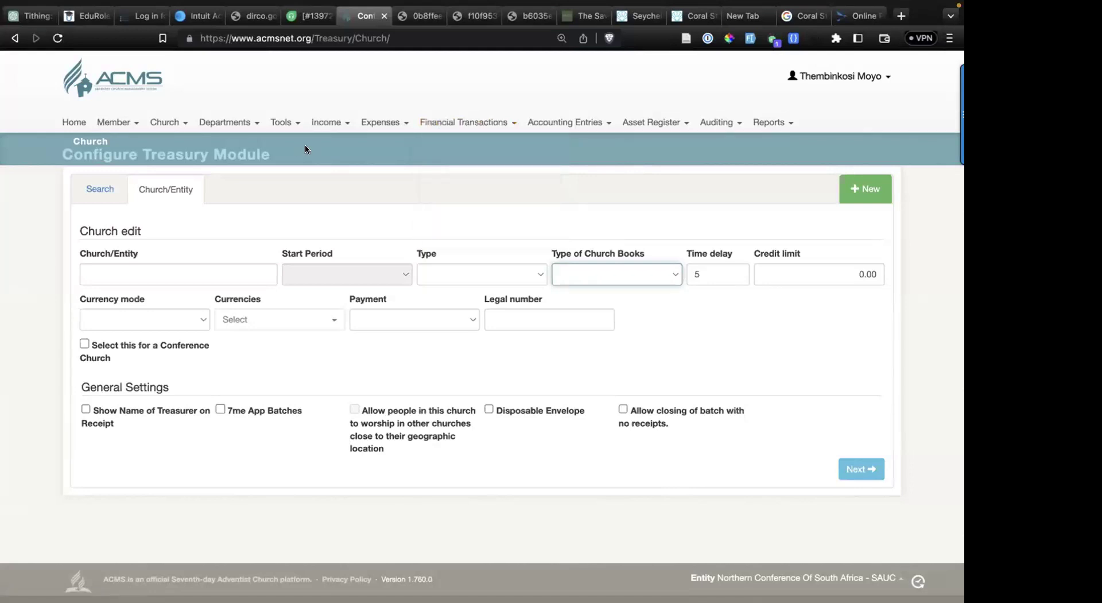
{"action": "mouse_move", "coordinate": [252, 118]}
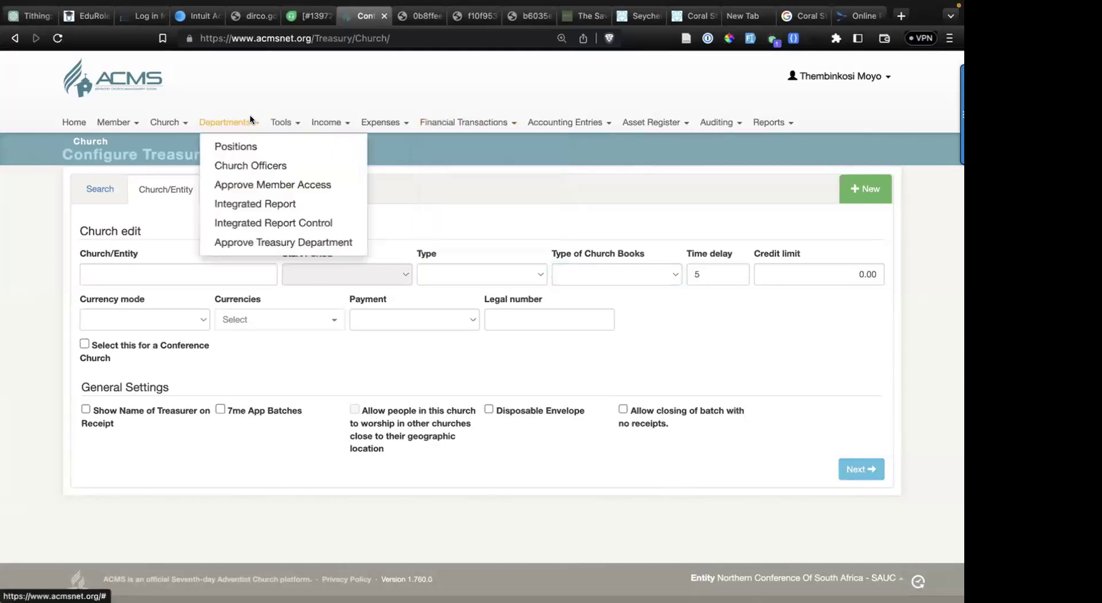
{"action": "mouse_move", "coordinate": [291, 120]}
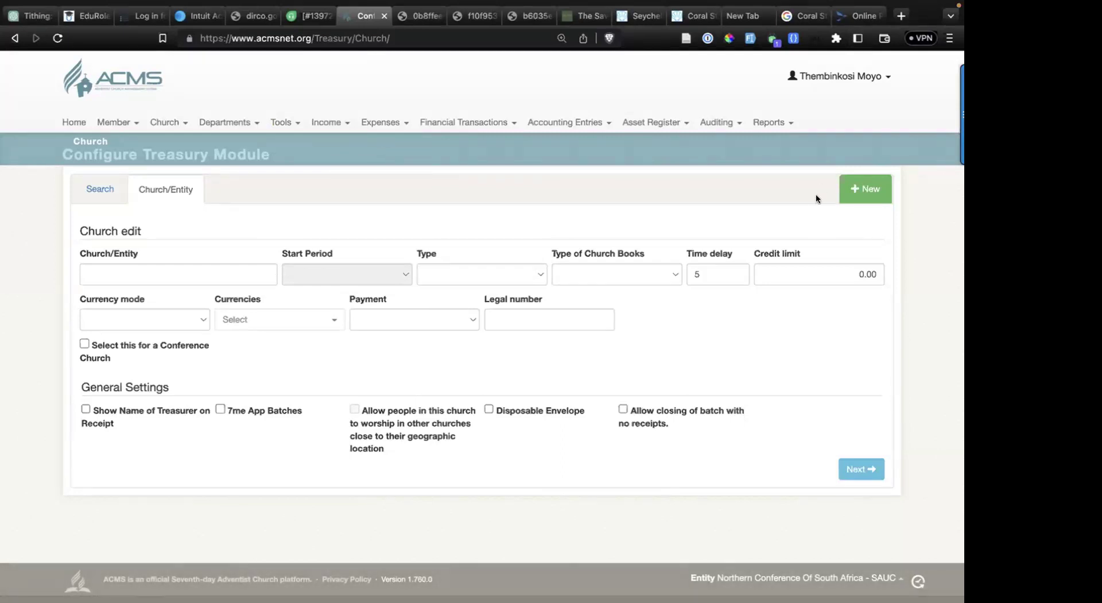
- Look through the available report groups, including the Department and Statistical Analysis reports
{"action": "left_click", "coordinate": [780, 122]}
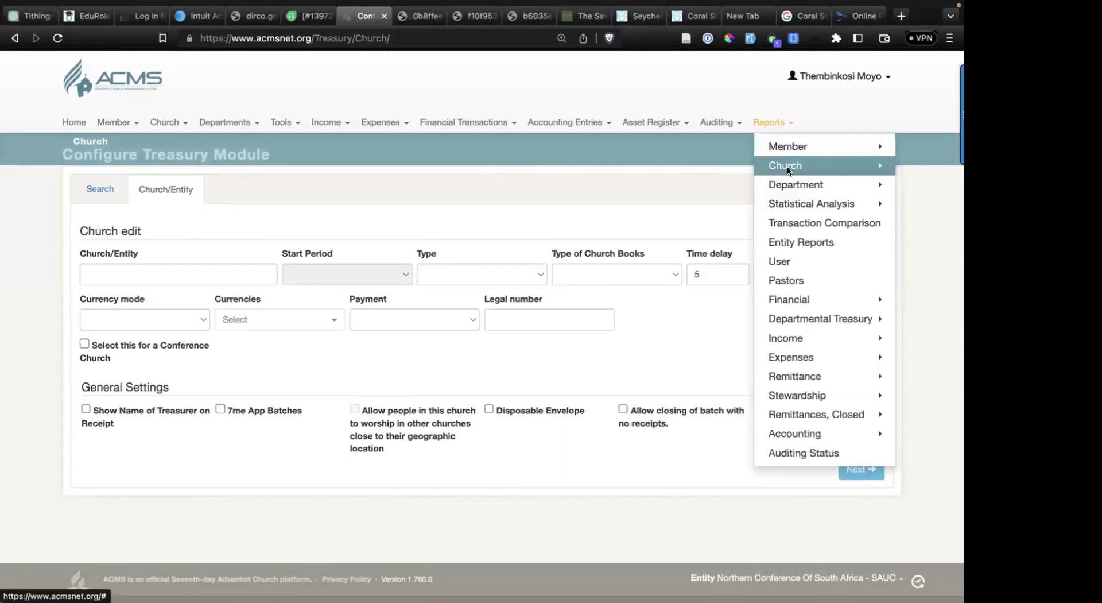
{"action": "mouse_move", "coordinate": [787, 184]}
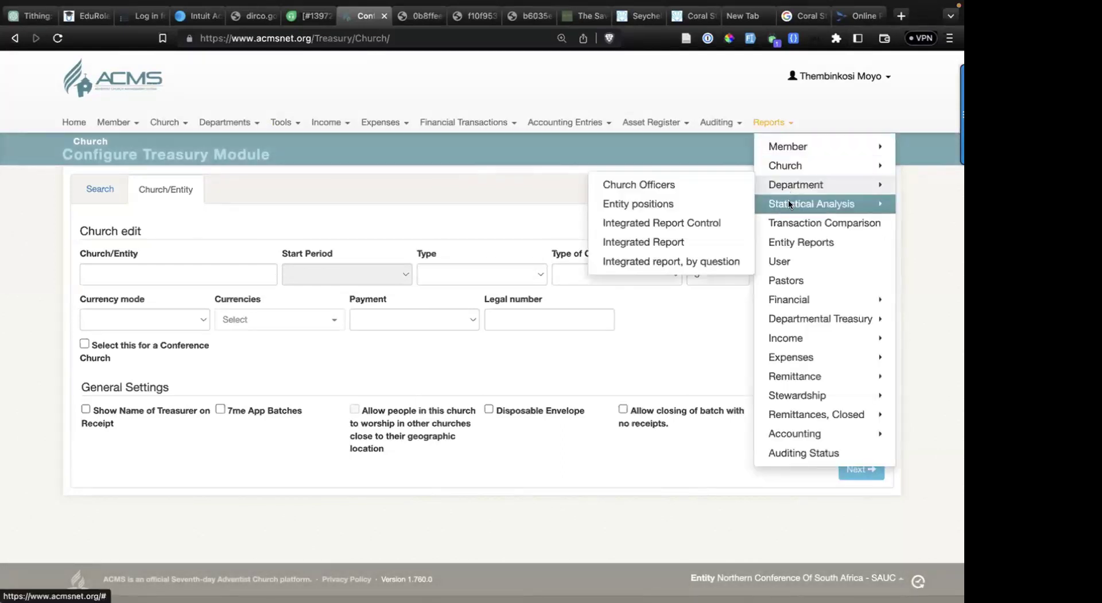
{"action": "mouse_move", "coordinate": [788, 206]}
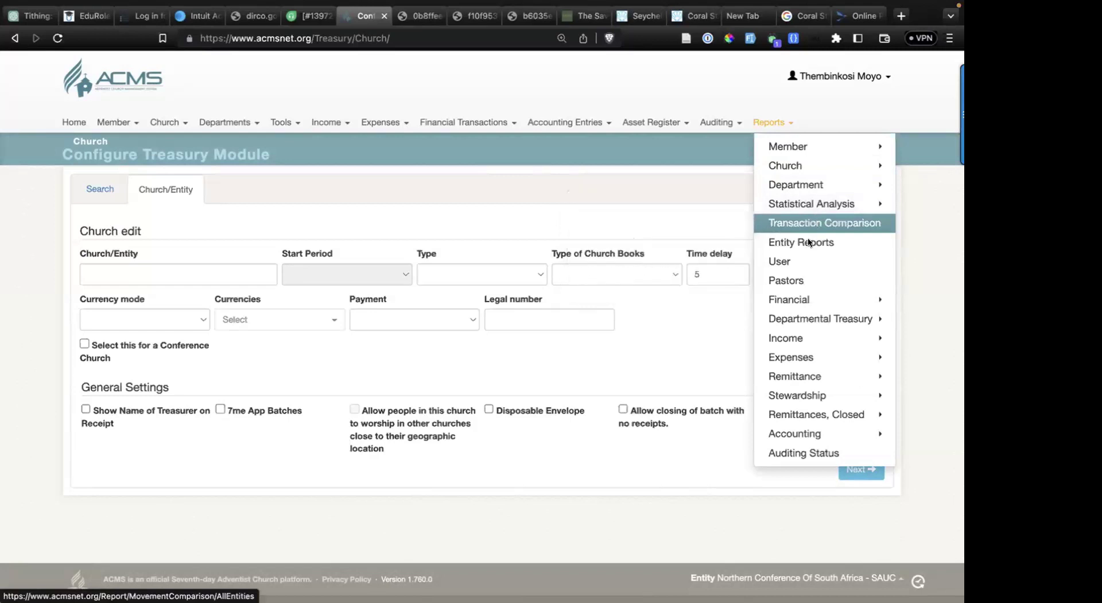
{"action": "mouse_move", "coordinate": [789, 296]}
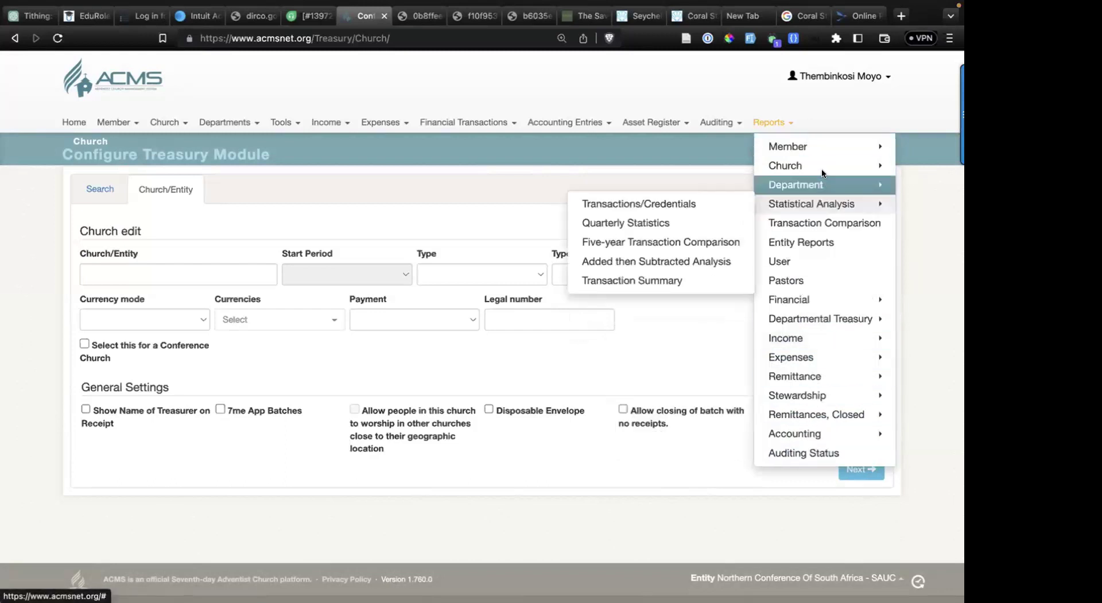
{"action": "mouse_move", "coordinate": [822, 163]}
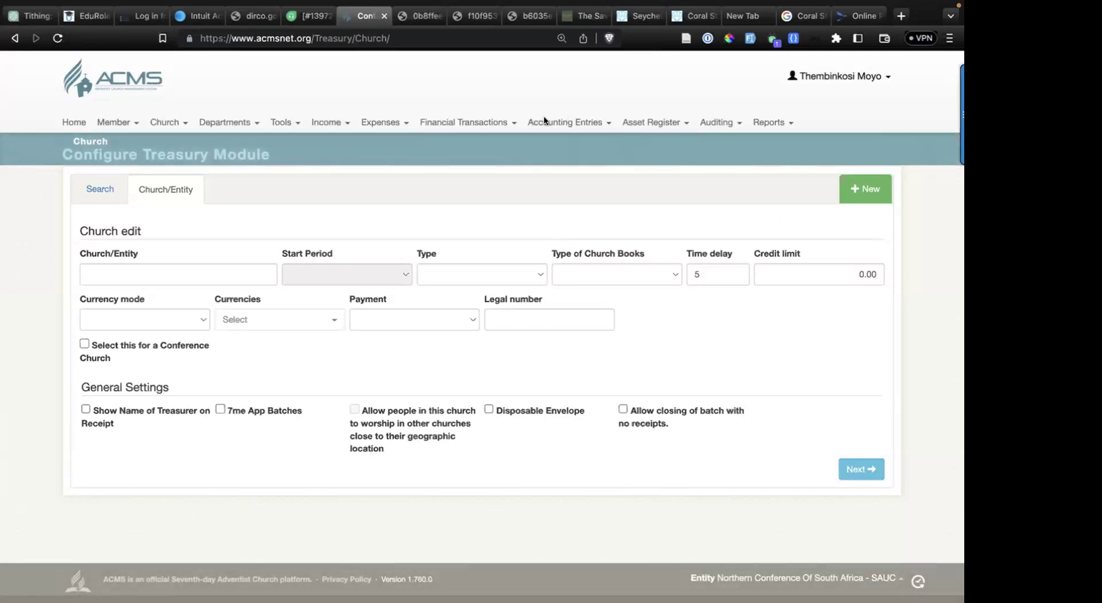
- Look over the Financial Transactions functions and locate Treasury Transactions/Statements among the Financial reports
{"action": "left_click", "coordinate": [437, 122]}
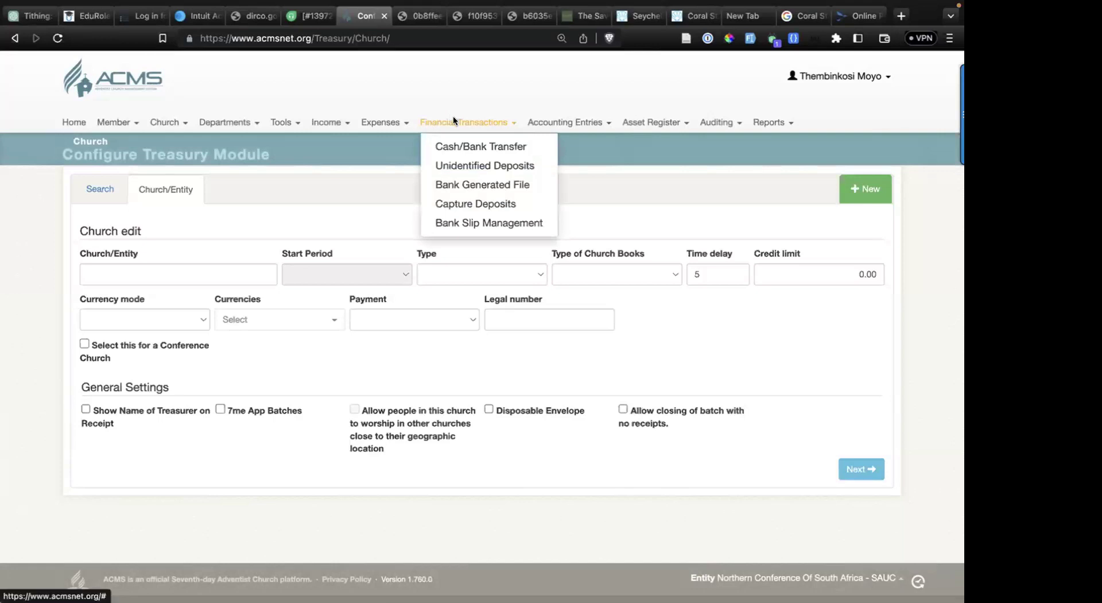
{"action": "left_click", "coordinate": [770, 120]}
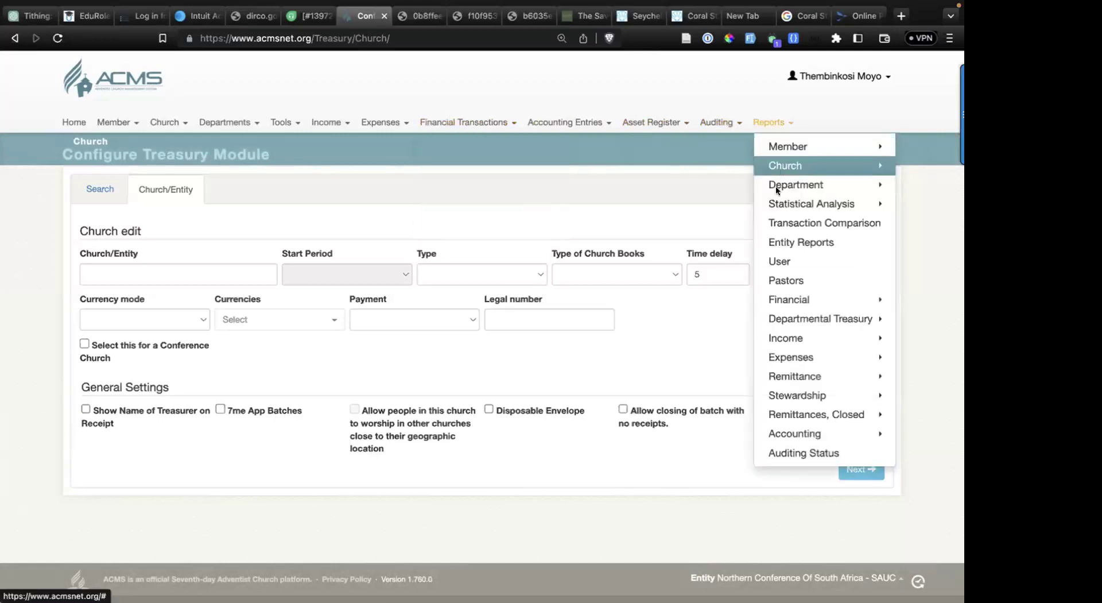
{"action": "mouse_move", "coordinate": [807, 320]}
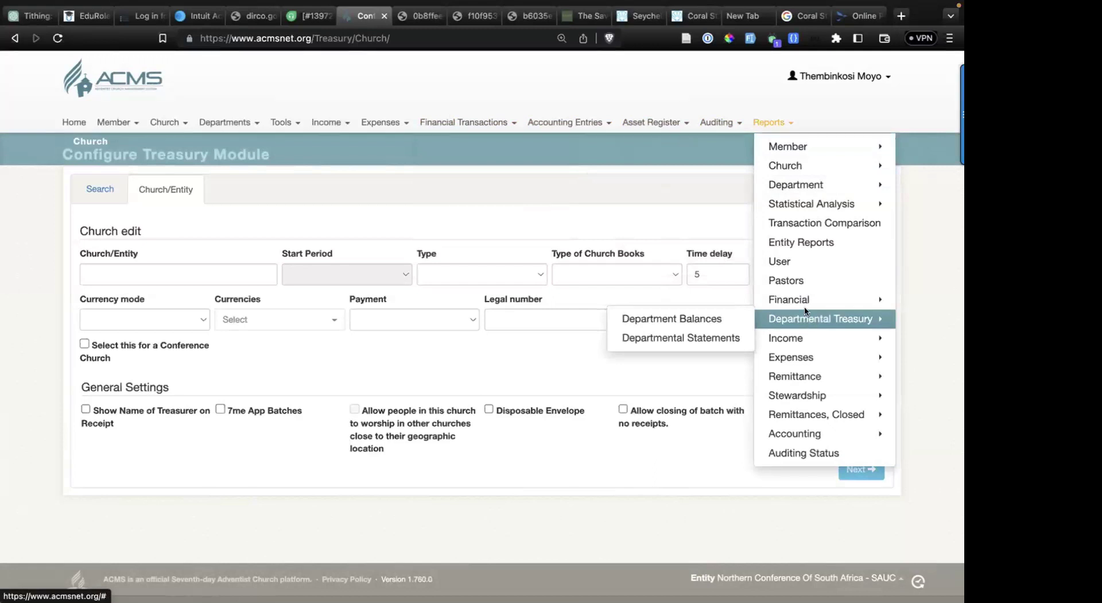
{"action": "mouse_move", "coordinate": [804, 300]}
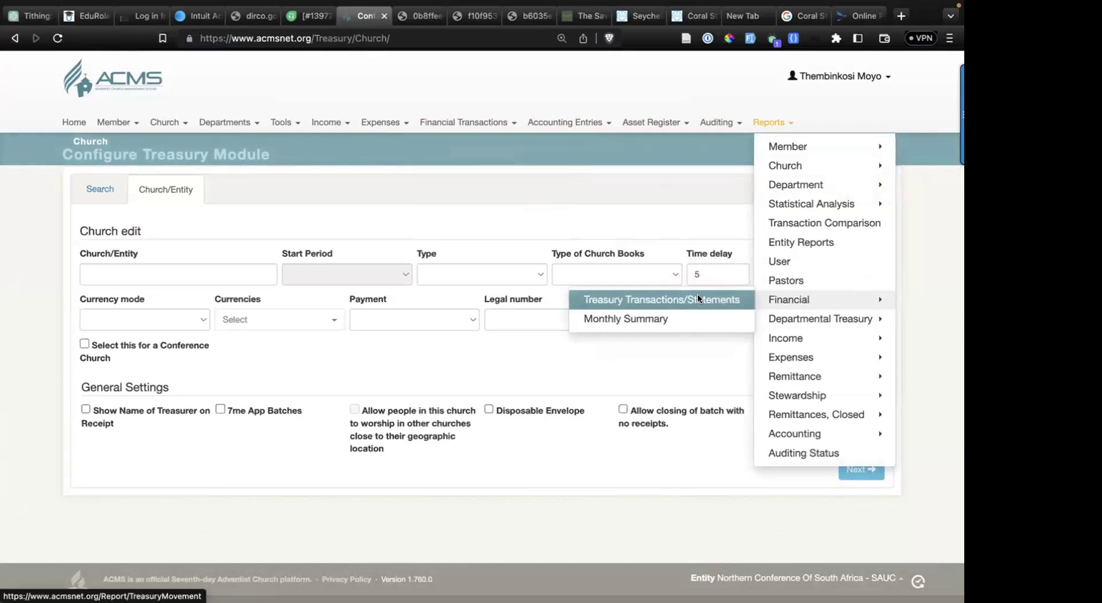